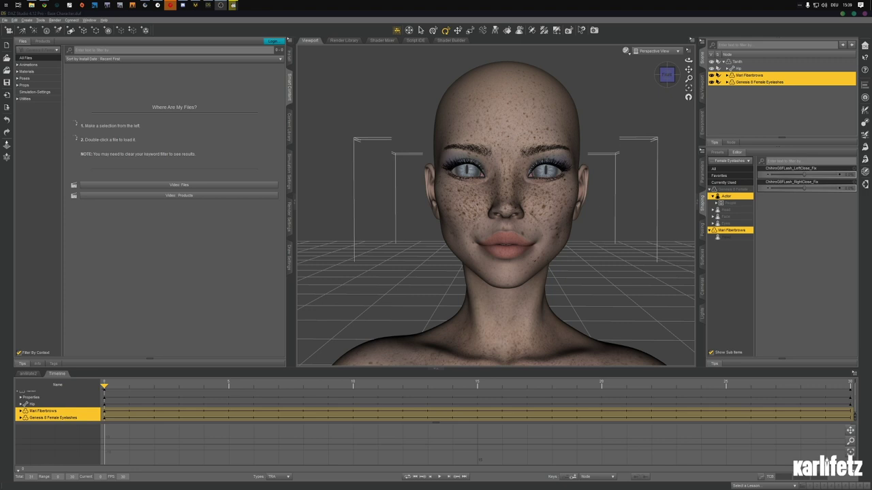
- Clear the scene selection and scrub the timeline to frame 30 to preview the animated pose
{"action": "left_click", "coordinate": [734, 134]}
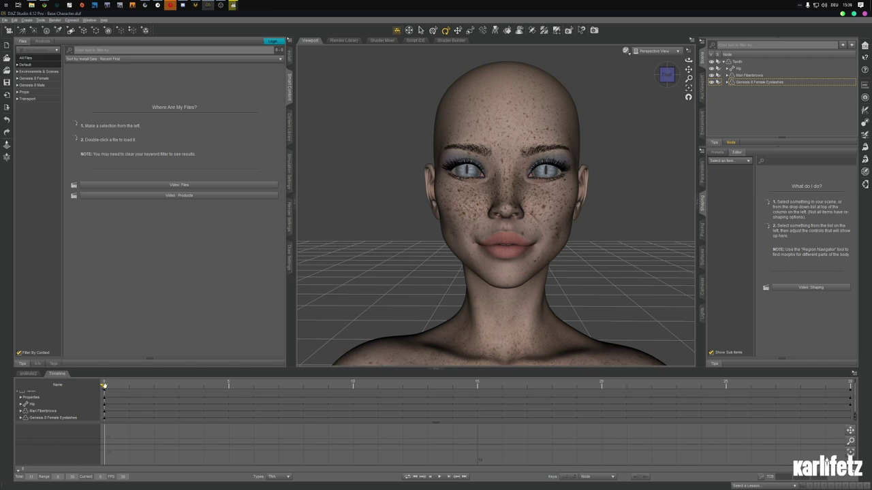
{"action": "left_click_drag", "start_coordinate": [104, 386], "coordinate": [852, 395]}
{"action": "left_click", "coordinate": [4, 20]}
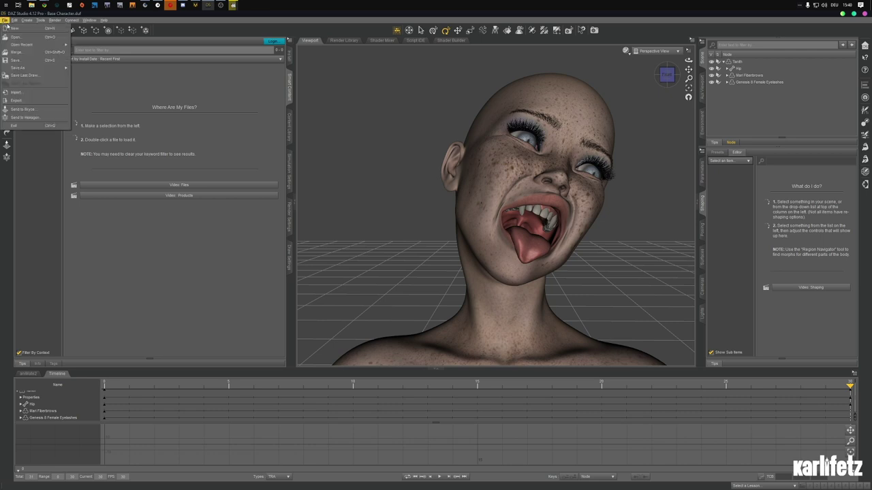
{"action": "left_click", "coordinate": [21, 95]}
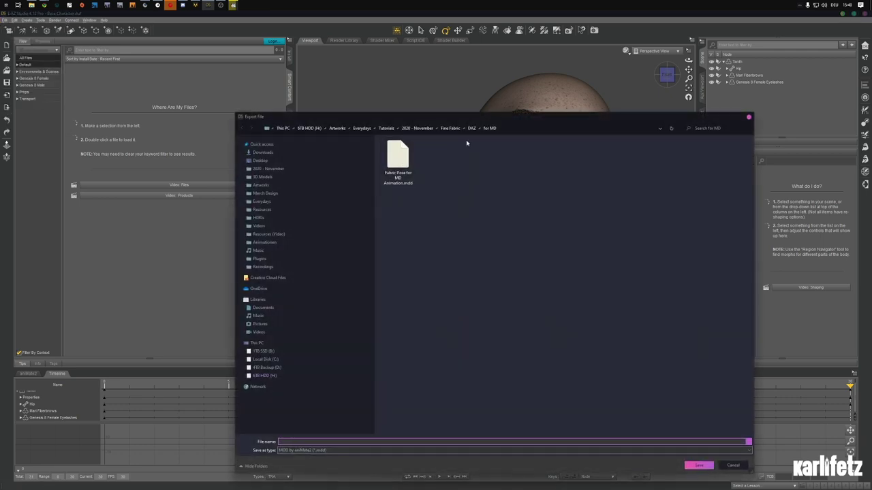
{"action": "left_click", "coordinate": [471, 128]}
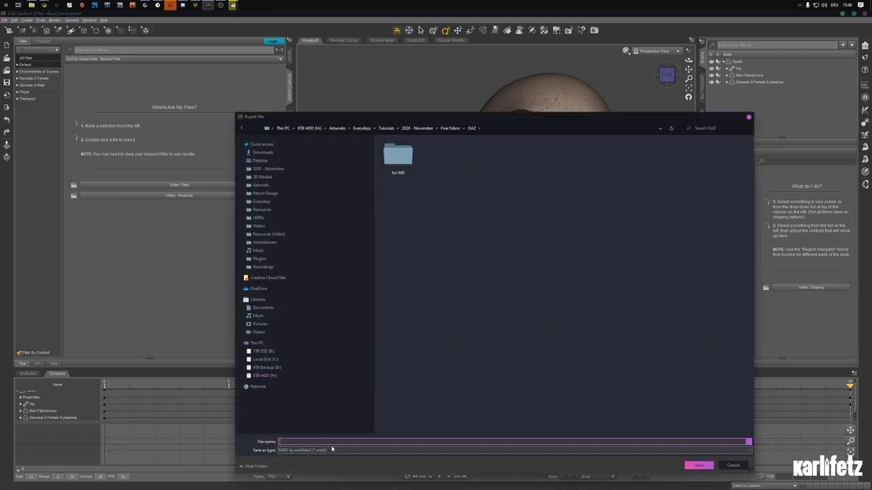
{"action": "left_click", "coordinate": [333, 450]}
{"action": "left_click", "coordinate": [331, 440]}
{"action": "double_click", "coordinate": [436, 174]}
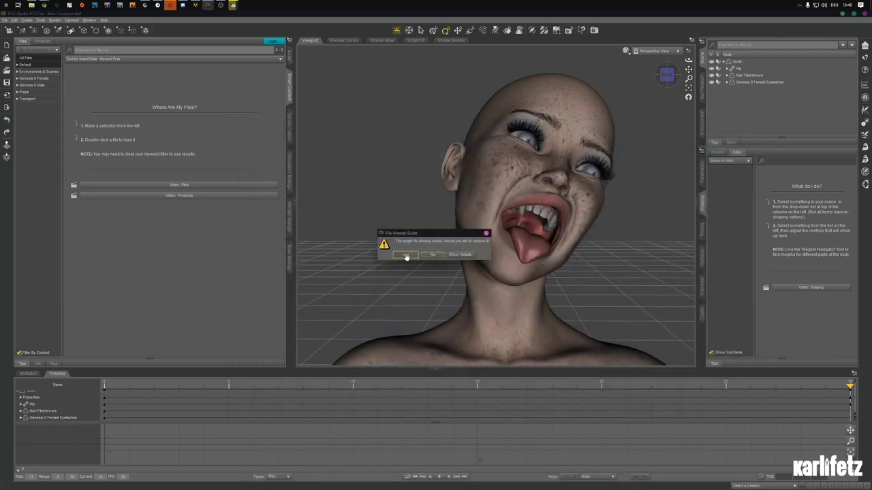
{"action": "left_click", "coordinate": [405, 254]}
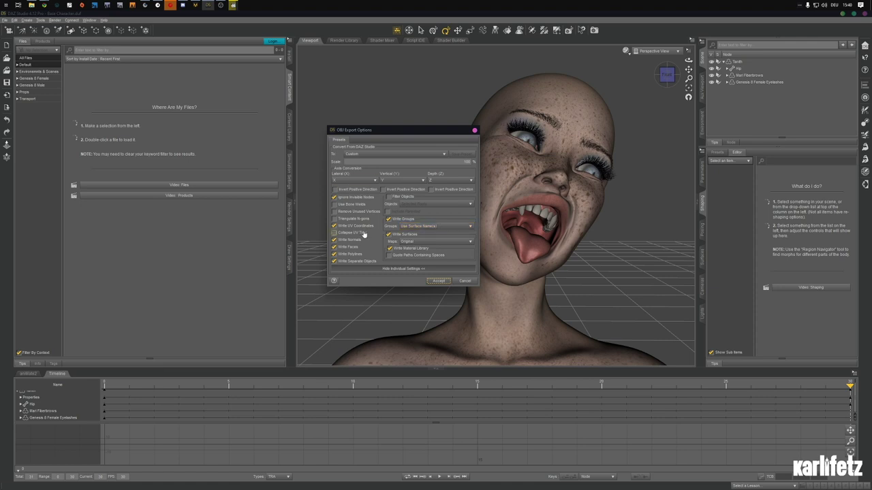
{"action": "left_click", "coordinate": [388, 220]}
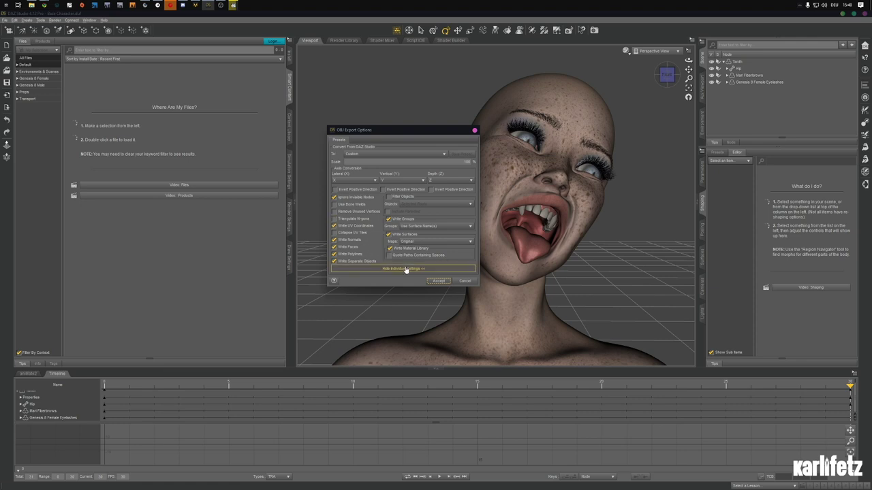
{"action": "left_click", "coordinate": [464, 280]}
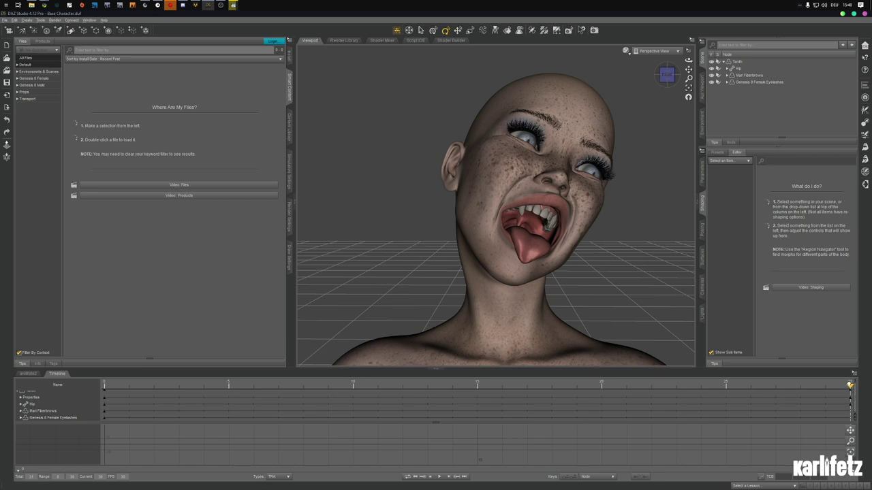
- Return the timeline to frame 0 and export the scene over DAZ Fabric Base Pose.obj with Write Surfaces disabled
{"action": "left_click_drag", "start_coordinate": [850, 386], "coordinate": [104, 386]}
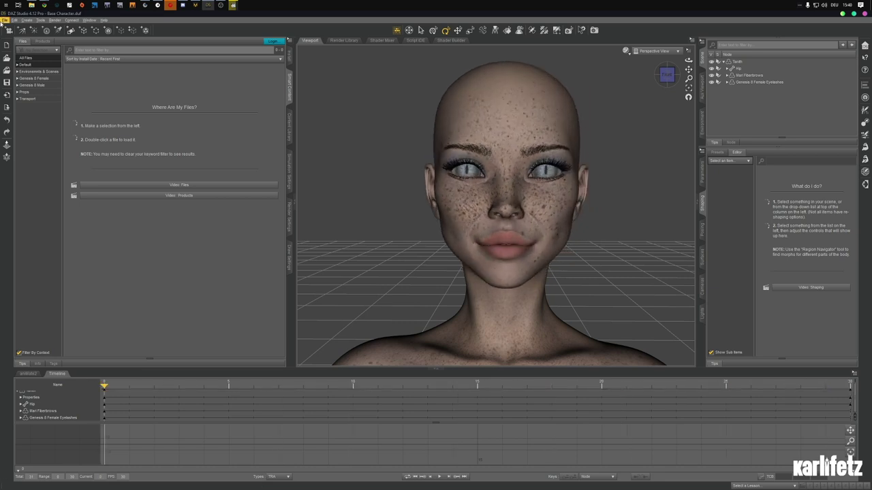
{"action": "left_click", "coordinate": [4, 19]}
{"action": "left_click", "coordinate": [27, 102]}
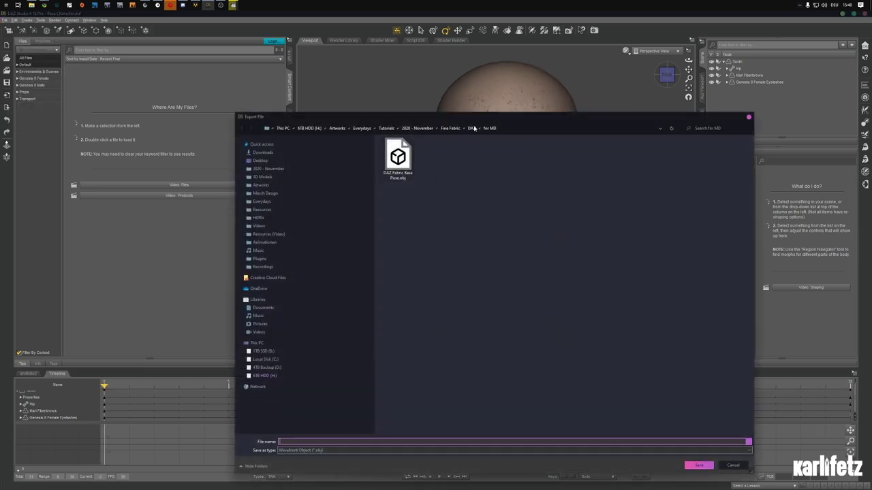
{"action": "left_click", "coordinate": [407, 159]}
{"action": "double_click", "coordinate": [407, 158]}
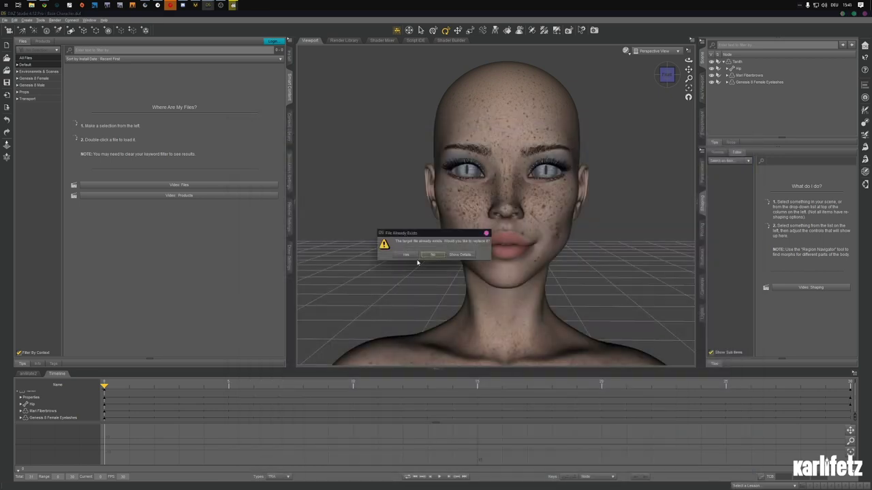
{"action": "left_click", "coordinate": [417, 259]}
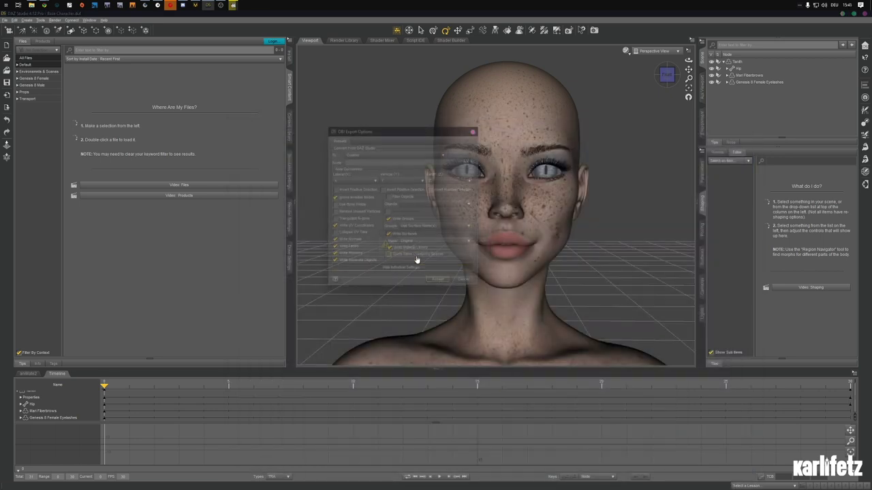
{"action": "left_click", "coordinate": [389, 234]}
{"action": "left_click", "coordinate": [389, 234]}
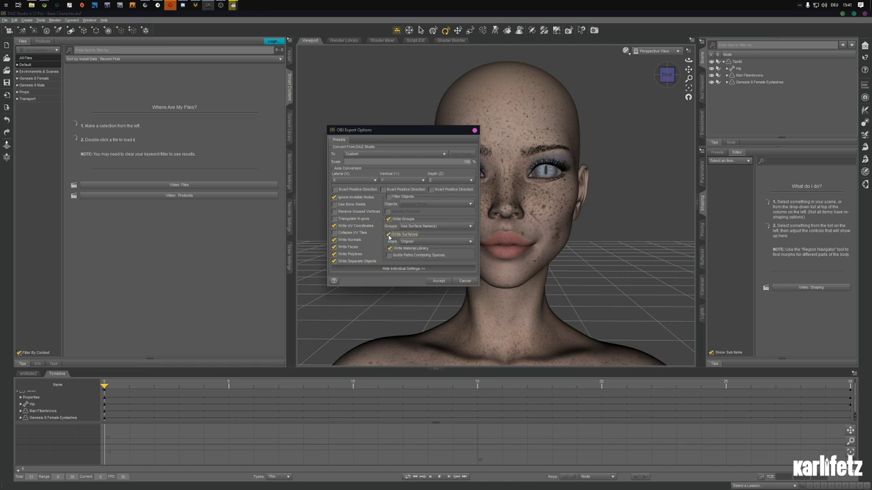
{"action": "left_click", "coordinate": [389, 234]}
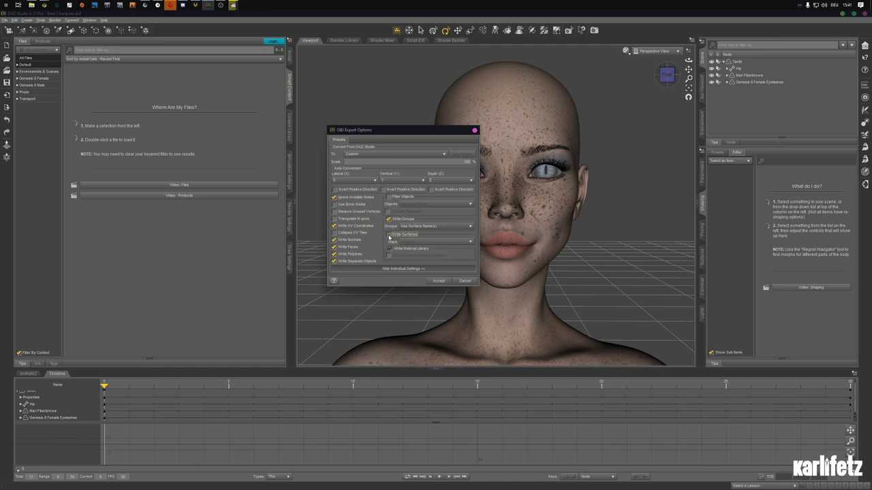
{"action": "left_click", "coordinate": [438, 280]}
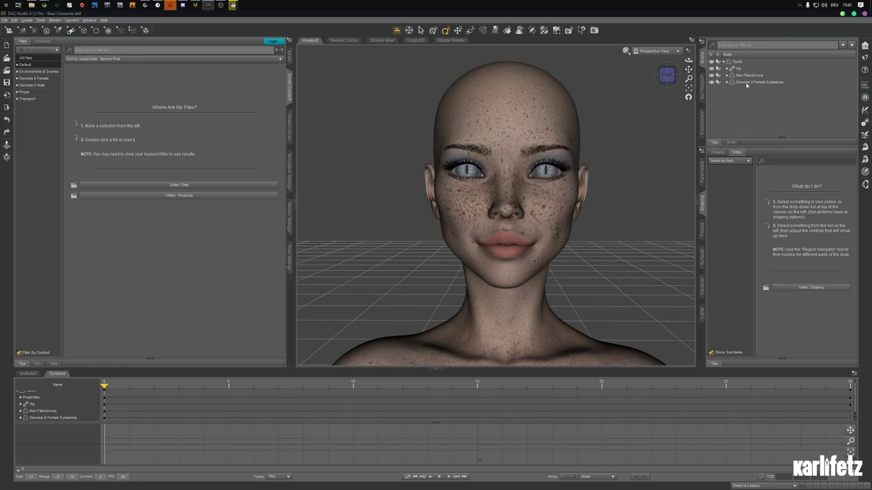
- Delete the Genesis 8 Female Eyelashes and the Mari Fiberbrows from the scene
{"action": "left_click", "coordinate": [746, 82]}
{"action": "key", "text": "Delete"}
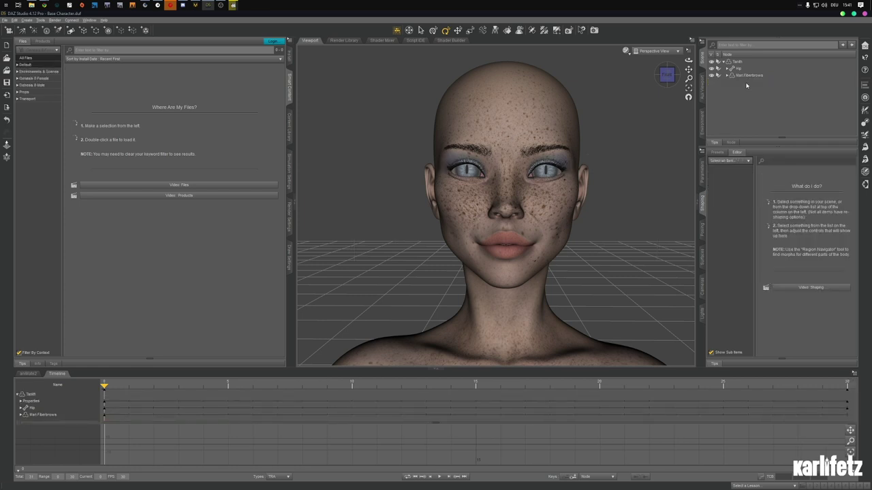
{"action": "left_click", "coordinate": [740, 75]}
{"action": "key", "text": "Delete"}
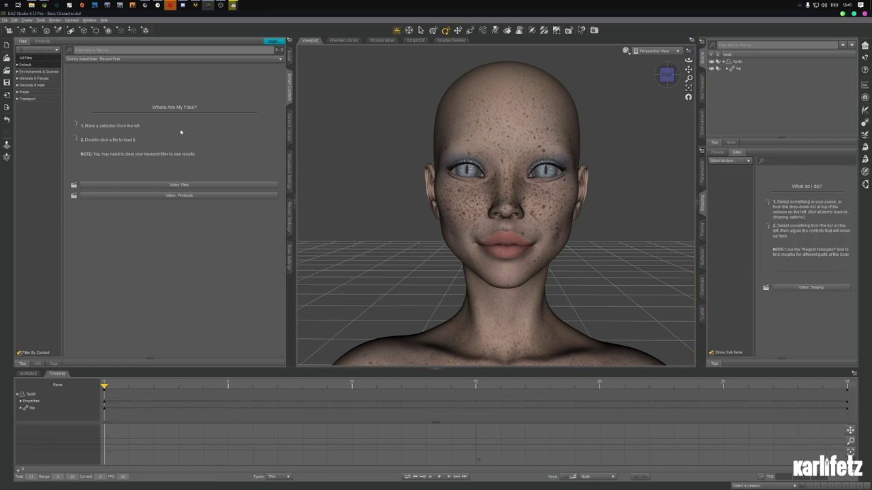
- Export the figure without lashes and brows as Wavefront Object, replacing DAZ Fabric Base Pose.obj in the for MD folder
{"action": "left_click", "coordinate": [5, 21]}
{"action": "left_click", "coordinate": [28, 101]}
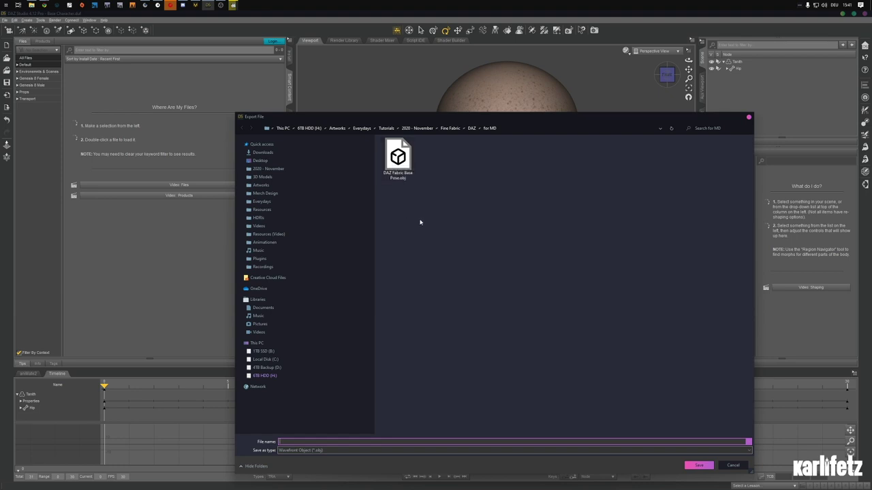
{"action": "left_click", "coordinate": [403, 159]}
{"action": "left_click", "coordinate": [697, 465]}
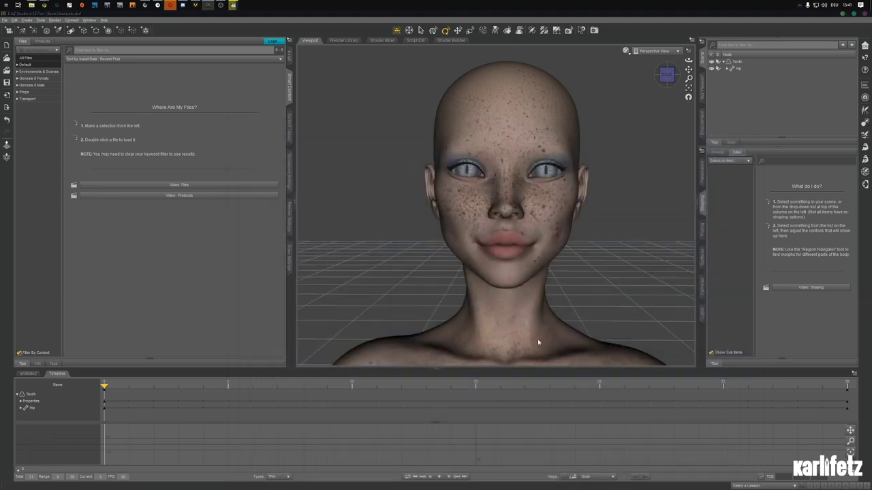
{"action": "left_click", "coordinate": [433, 254]}
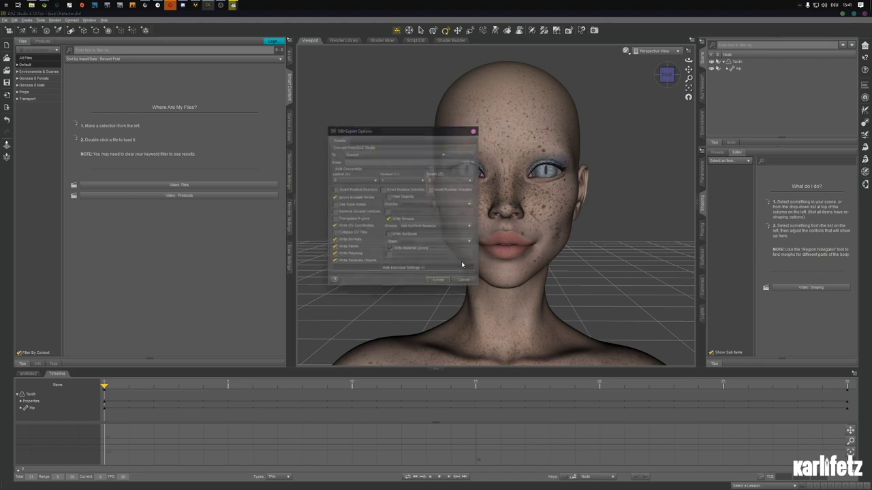
{"action": "left_click", "coordinate": [432, 280]}
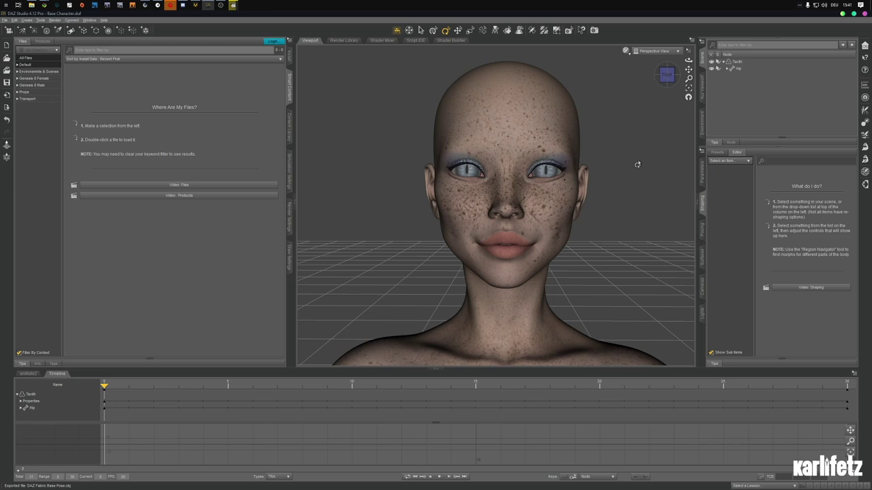
- Export the animation as MDD by aniMate2, replacing Fabric Pose for MD Animation.mdd, using the Daz Studio preset
{"action": "left_click", "coordinate": [4, 20]}
{"action": "left_click", "coordinate": [26, 101]}
{"action": "left_click", "coordinate": [341, 449]}
{"action": "left_click", "coordinate": [324, 403]}
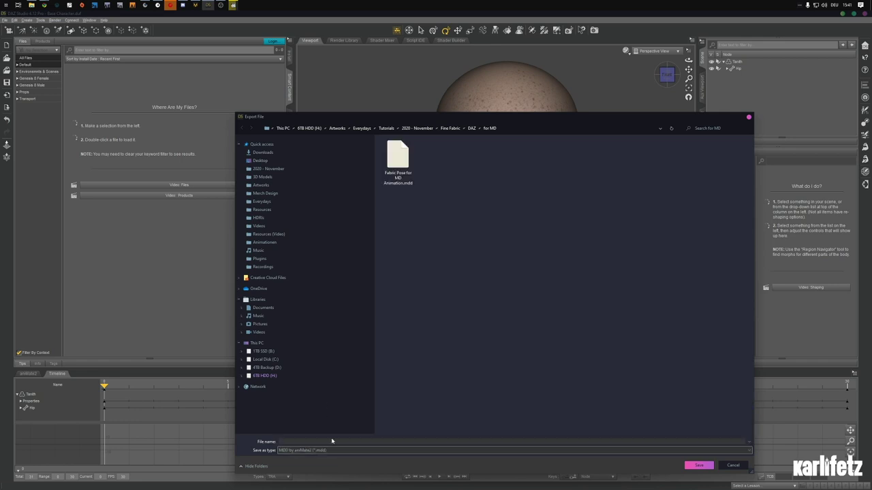
{"action": "left_click", "coordinate": [330, 441]}
{"action": "left_click", "coordinate": [399, 160]}
{"action": "left_click", "coordinate": [698, 465]}
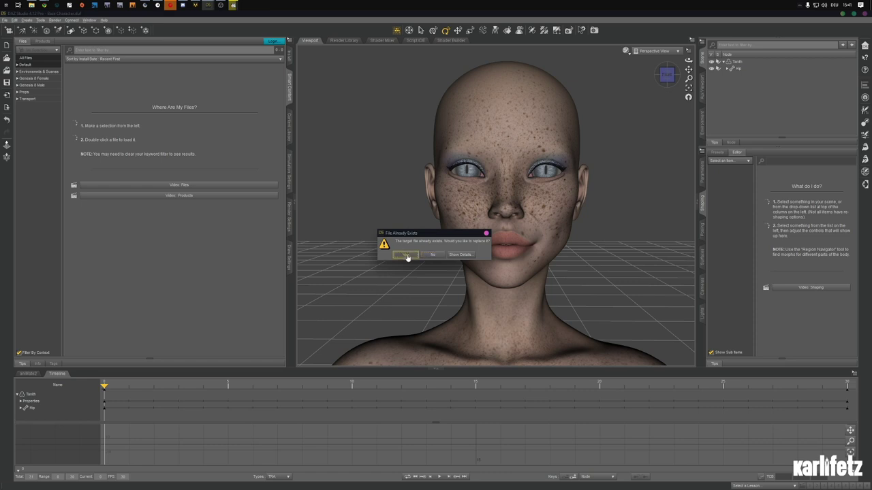
{"action": "left_click", "coordinate": [405, 255]}
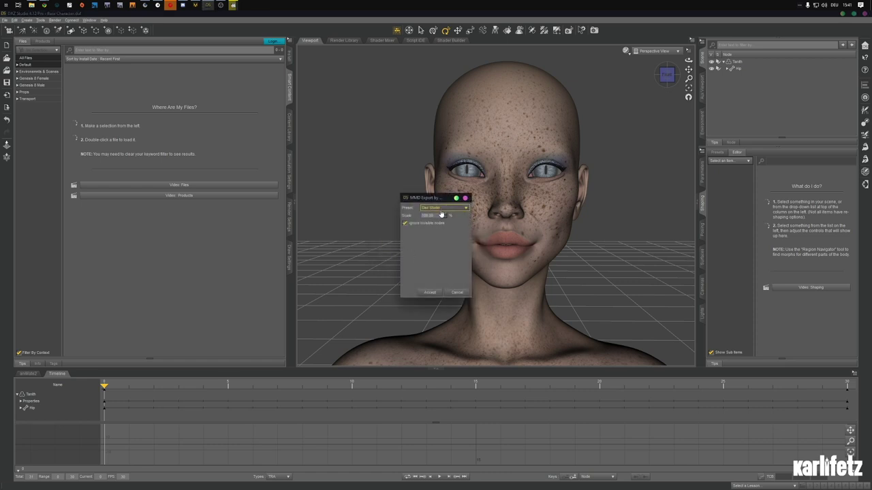
{"action": "left_click", "coordinate": [431, 293]}
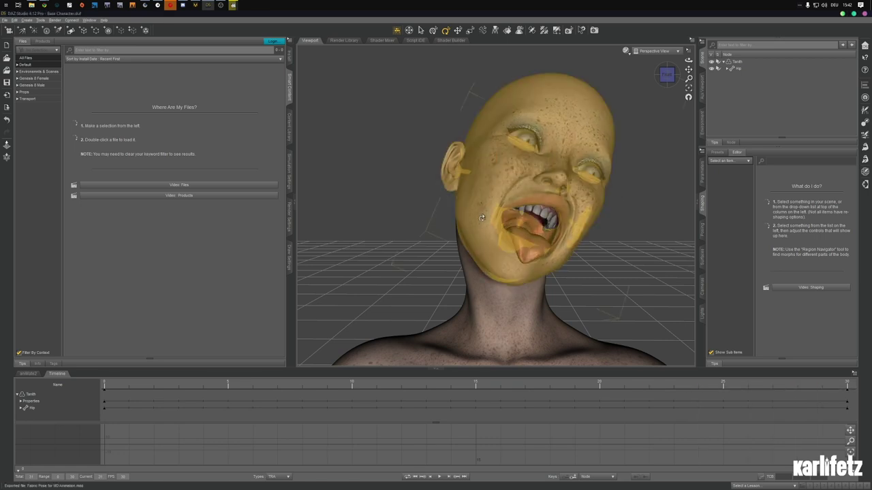
- Return the timeline to frame 0 and undo the deletion of the fiber brows and eyelashes
{"action": "left_click", "coordinate": [104, 385]}
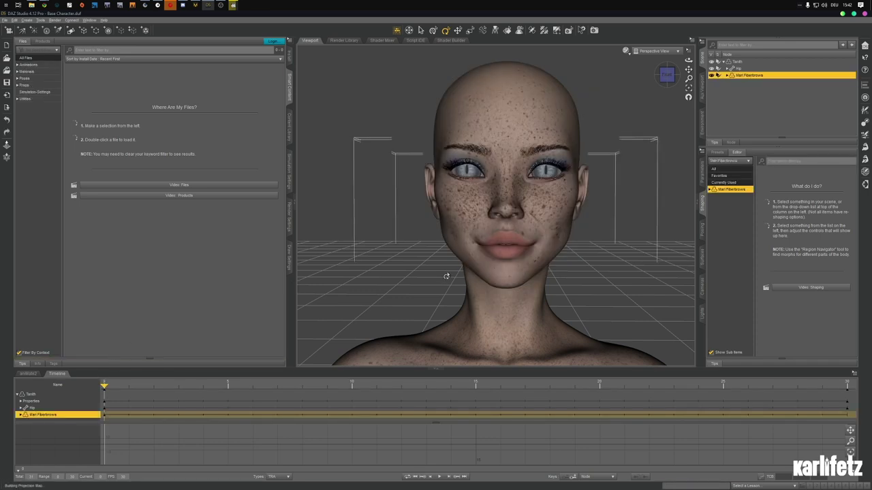
{"action": "left_click", "coordinate": [787, 102]}
{"action": "key", "text": "ctrl+s"}
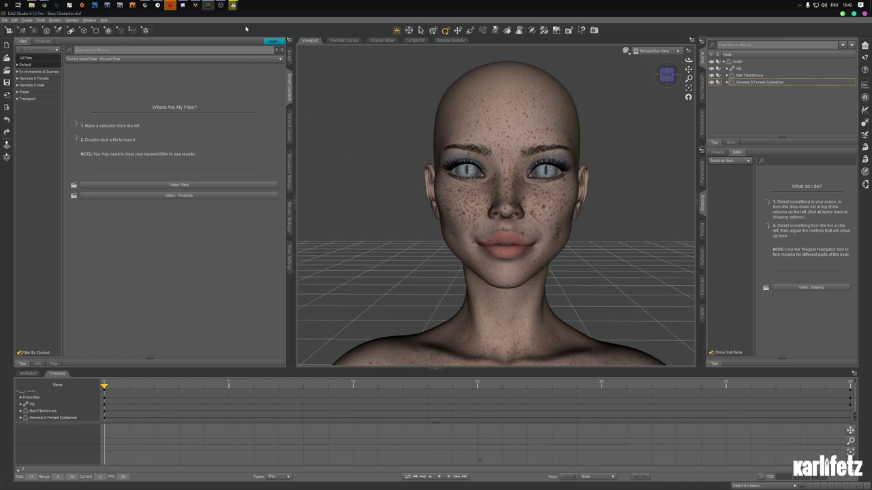
- Switch to Marvelous Designer and delete the existing avatar
{"action": "left_click", "coordinate": [195, 5]}
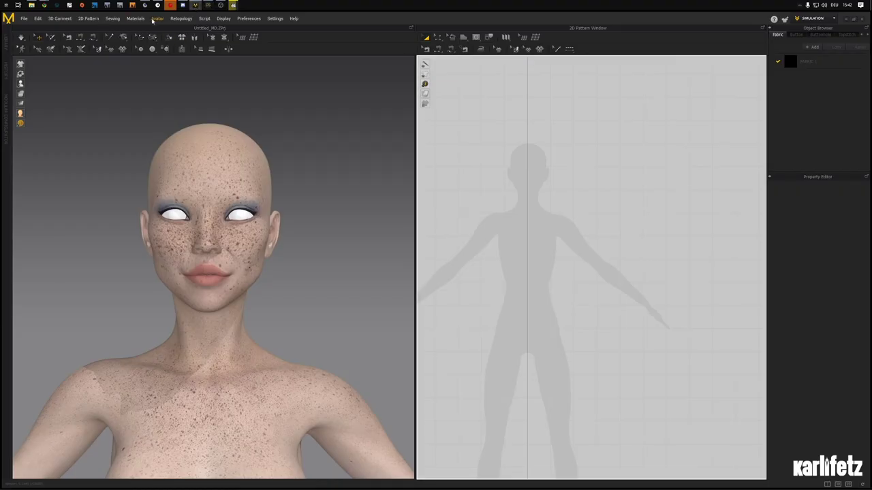
{"action": "left_click", "coordinate": [156, 18]}
{"action": "left_click", "coordinate": [170, 33]}
- Start an OBJ import and browse to the Fine Fabric project folder
{"action": "left_click", "coordinate": [23, 19]}
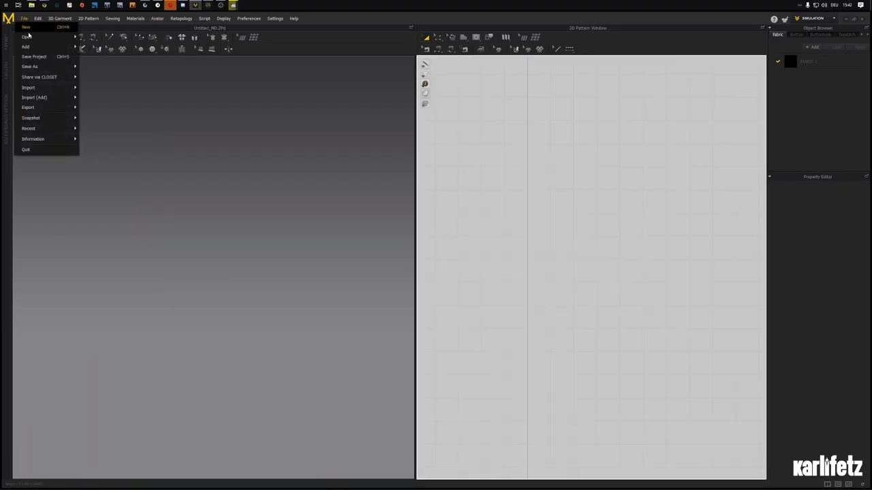
{"action": "mouse_move", "coordinate": [28, 87]}
{"action": "left_click", "coordinate": [99, 99]}
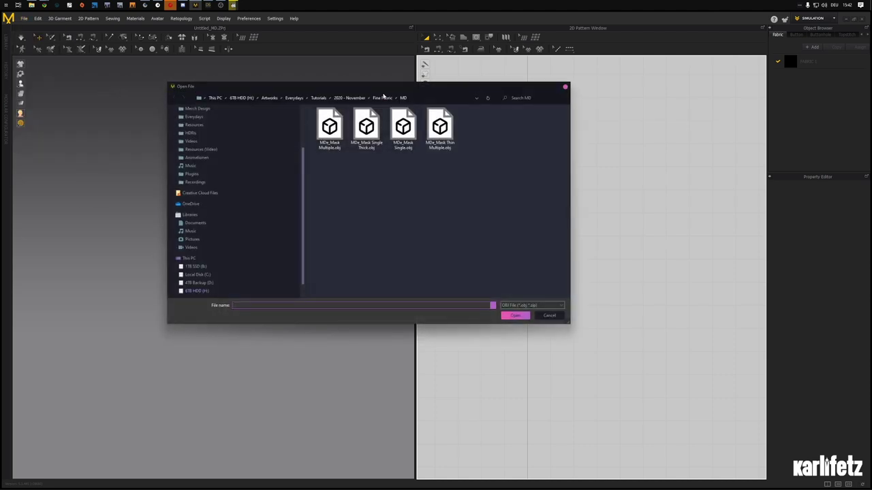
{"action": "left_click", "coordinate": [382, 97]}
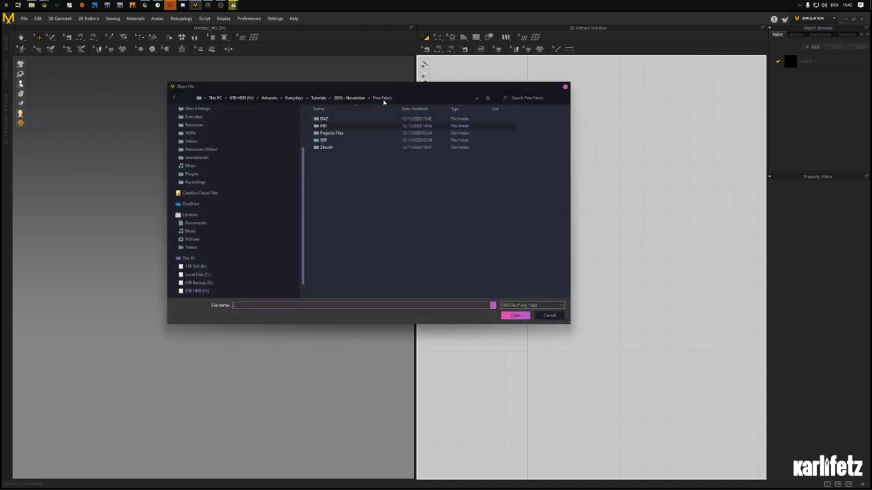
- In File Explorer, open the Fine Fabric folder and delete all files in its MD subfolder
{"action": "left_click", "coordinate": [31, 4]}
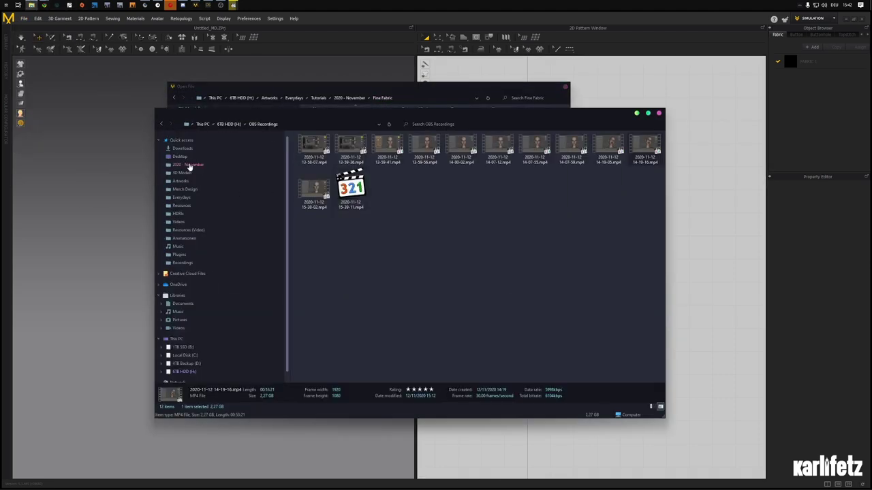
{"action": "left_click", "coordinate": [188, 164]}
{"action": "double_click", "coordinate": [308, 148]}
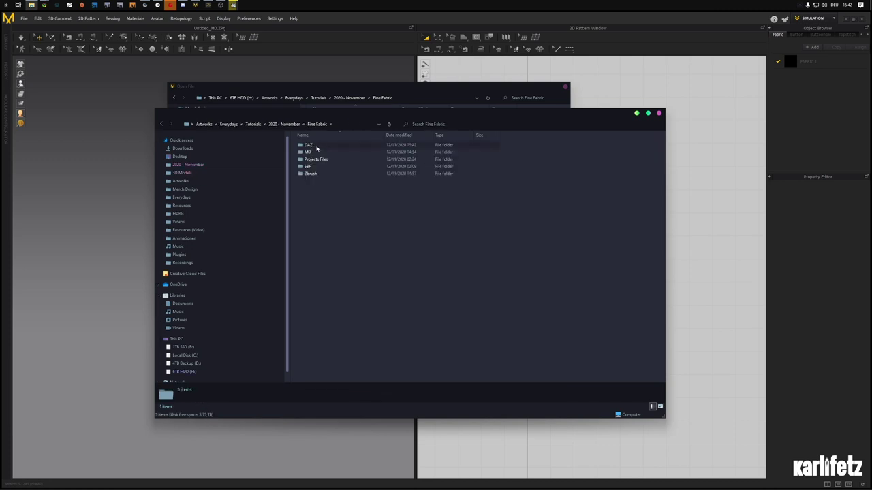
{"action": "double_click", "coordinate": [315, 151]}
{"action": "left_click_drag", "start_coordinate": [658, 267], "coordinate": [293, 132]}
{"action": "key", "text": "Delete"}
{"action": "key", "text": "BackSpace"}
- Delete all files in the Zbrush subfolder and return to the OBJ import's file browser
{"action": "double_click", "coordinate": [330, 174]}
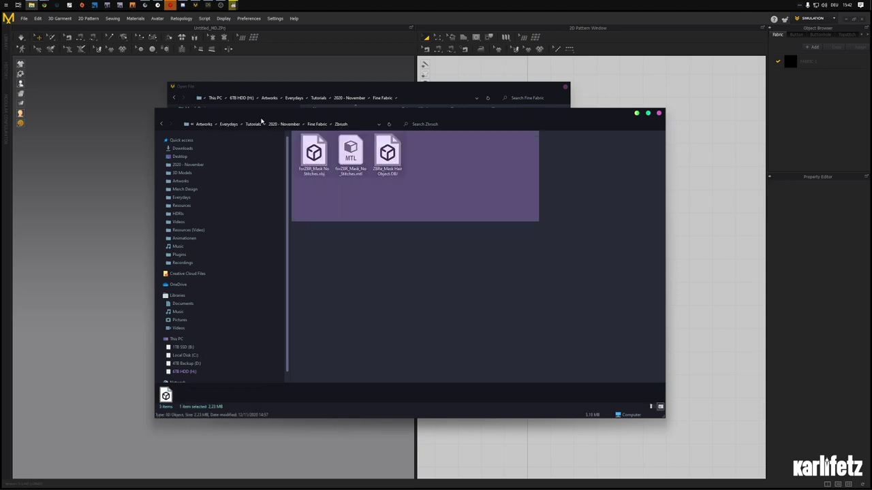
{"action": "left_click_drag", "start_coordinate": [233, 110], "coordinate": [234, 110]}
{"action": "key", "text": "Delete"}
{"action": "left_click", "coordinate": [387, 88]}
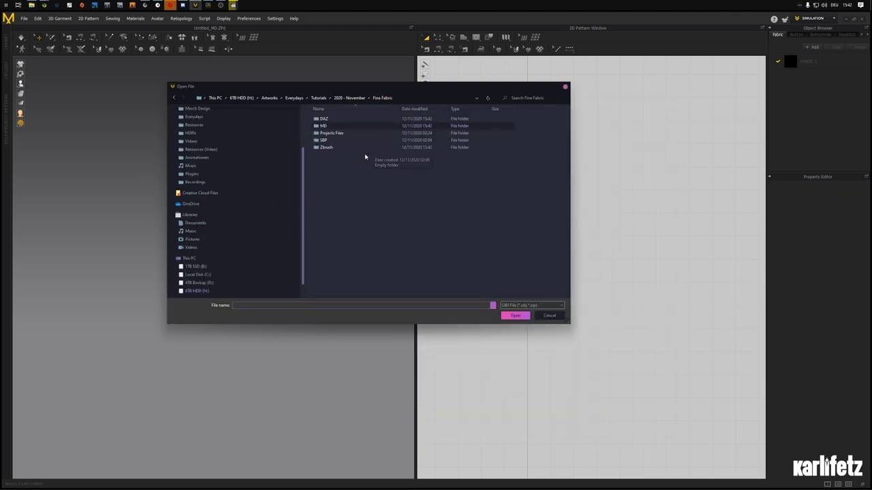
- Import the OBJ from the DAZ folder, loaded as an avatar at cm (DAZ Studio) scale with automatic arrangement points
{"action": "left_click_drag", "start_coordinate": [343, 87], "coordinate": [419, 148]}
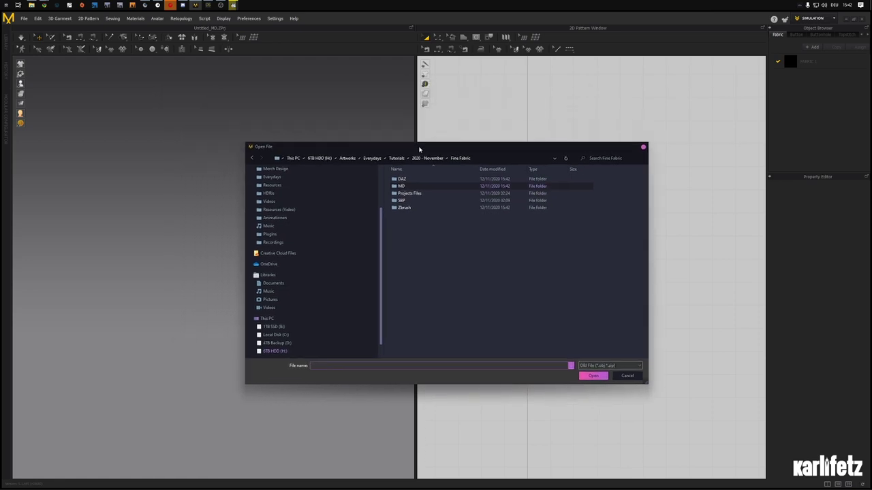
{"action": "double_click", "coordinate": [410, 181]}
{"action": "double_click", "coordinate": [408, 186]}
{"action": "left_click", "coordinate": [408, 188]}
{"action": "double_click", "coordinate": [407, 188]}
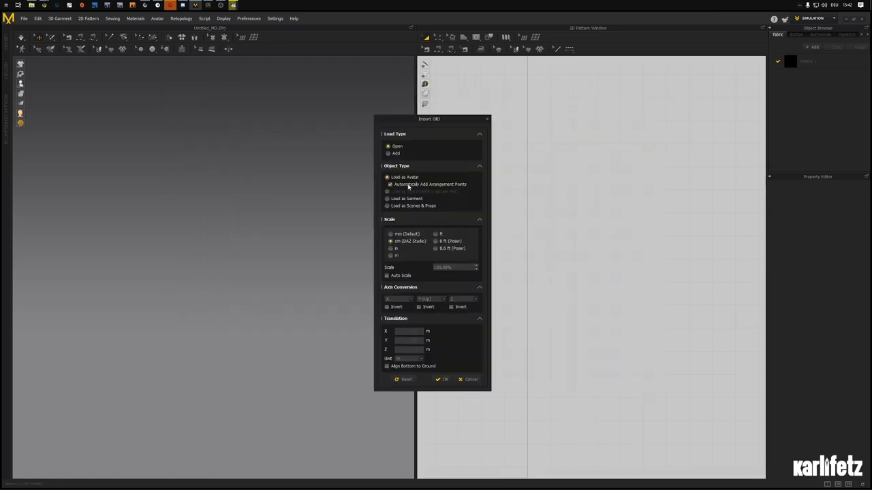
{"action": "left_click", "coordinate": [442, 381]}
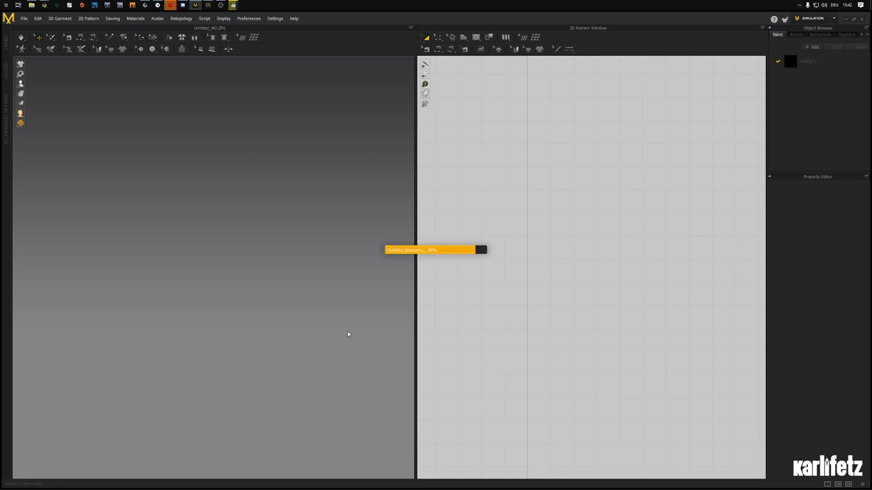
- Start a polygon pattern on the avatar silhouette's centre line at the forehead, with a short slanted segment to just above the crown
{"action": "scroll", "coordinate": [250, 178], "scroll_direction": "down", "scroll_amount": 1}
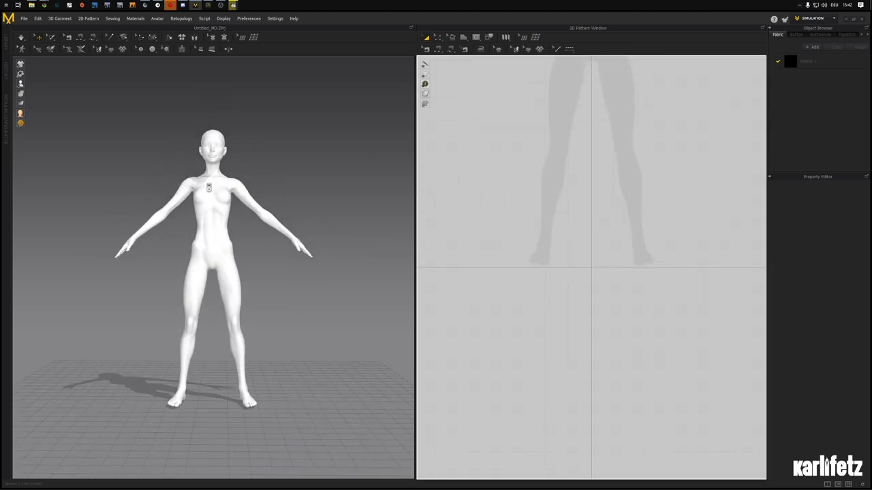
{"action": "scroll", "coordinate": [227, 152], "scroll_direction": "up", "scroll_amount": 6}
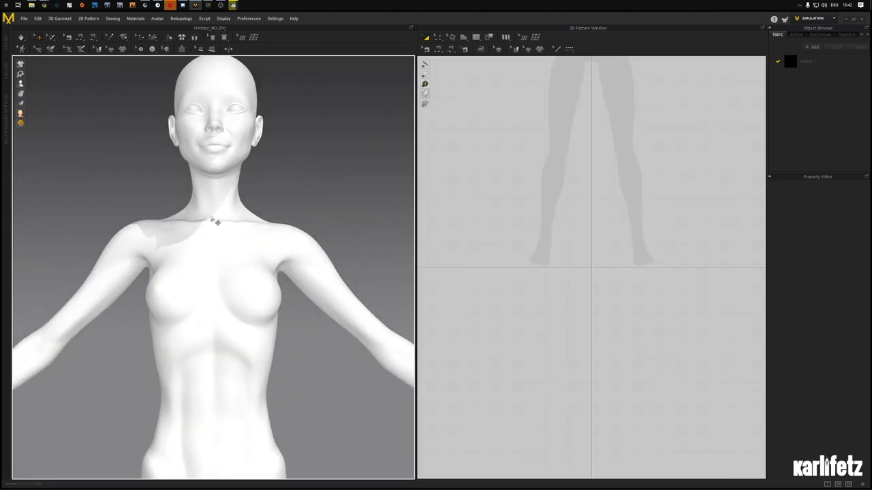
{"action": "scroll", "coordinate": [215, 221], "scroll_direction": "down", "scroll_amount": 1}
{"action": "scroll", "coordinate": [205, 259], "scroll_direction": "up", "scroll_amount": 5}
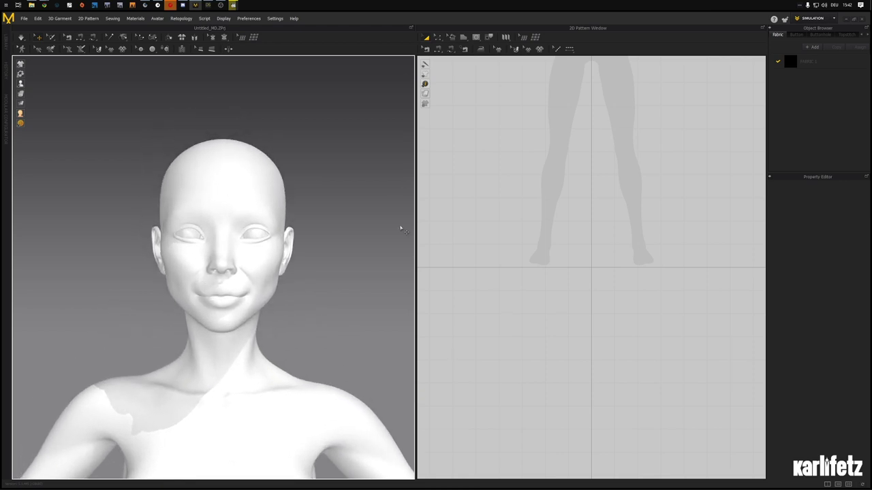
{"action": "scroll", "coordinate": [584, 331], "scroll_direction": "up", "scroll_amount": 6}
{"action": "scroll", "coordinate": [593, 245], "scroll_direction": "up", "scroll_amount": 3}
{"action": "scroll", "coordinate": [583, 251], "scroll_direction": "down", "scroll_amount": 2}
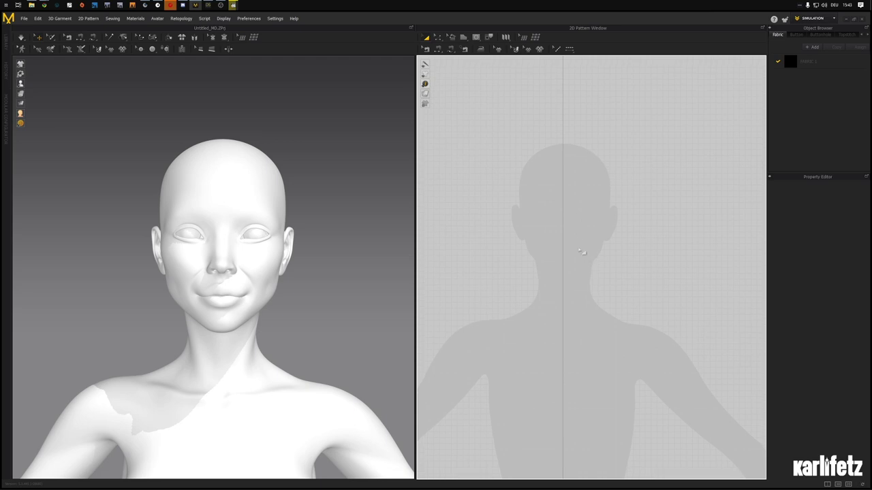
{"action": "left_click", "coordinate": [465, 38]}
{"action": "left_click", "coordinate": [465, 39]}
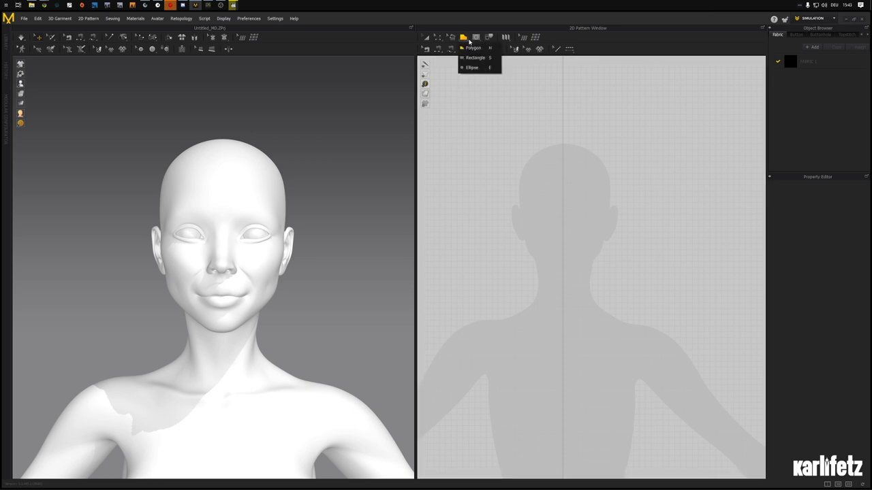
{"action": "left_click", "coordinate": [468, 47]}
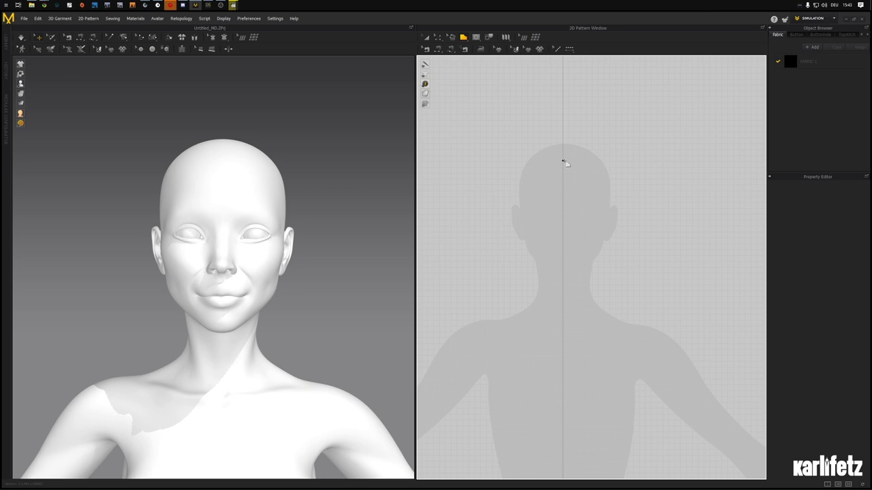
{"action": "left_click", "coordinate": [563, 158]}
{"action": "scroll", "coordinate": [564, 151], "scroll_direction": "up", "scroll_amount": 5}
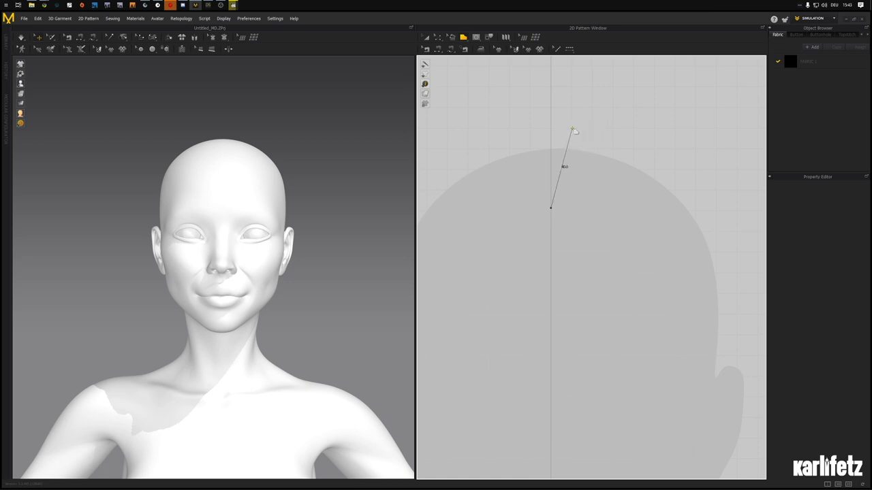
{"action": "left_click", "coordinate": [573, 128]}
- Draw the half-mask pattern's curved outer edge around the head, down to the neck, and close the outline along the centre line
{"action": "scroll", "coordinate": [524, 132], "scroll_direction": "down", "scroll_amount": 5}
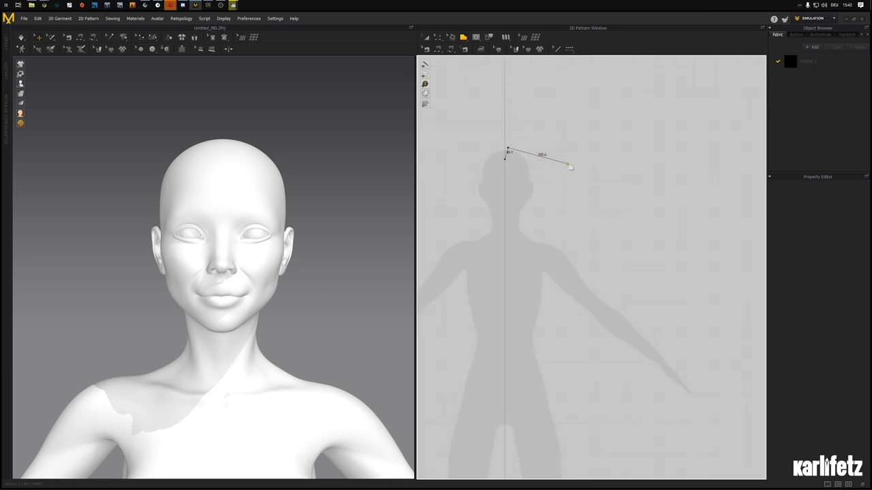
{"action": "left_click_drag", "start_coordinate": [573, 175], "coordinate": [578, 199]}
{"action": "left_click_drag", "start_coordinate": [548, 220], "coordinate": [549, 229]}
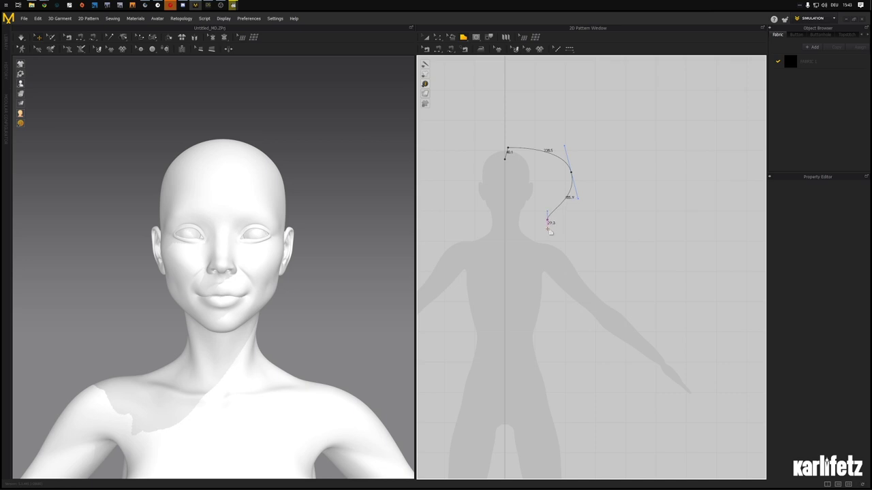
{"action": "left_click", "coordinate": [505, 234]}
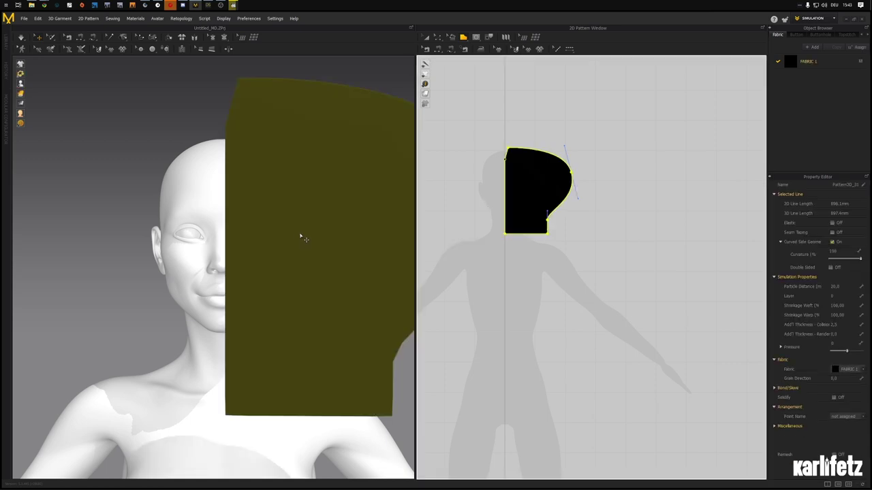
- Set the thickness of FABRIC 1 to 0,5 mm
{"action": "scroll", "coordinate": [297, 239], "scroll_direction": "down", "scroll_amount": 3}
{"action": "scroll", "coordinate": [303, 244], "scroll_direction": "up", "scroll_amount": 5}
{"action": "right_click_drag", "start_coordinate": [306, 245], "coordinate": [353, 248]}
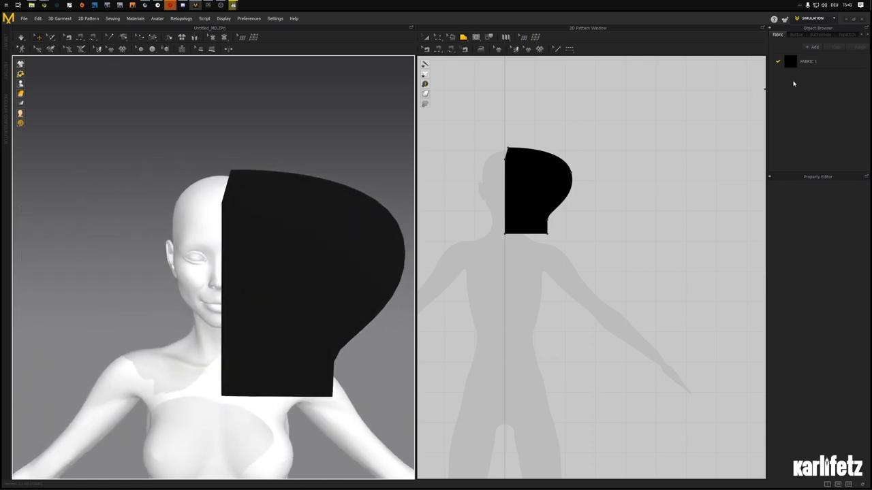
{"action": "left_click", "coordinate": [800, 61]}
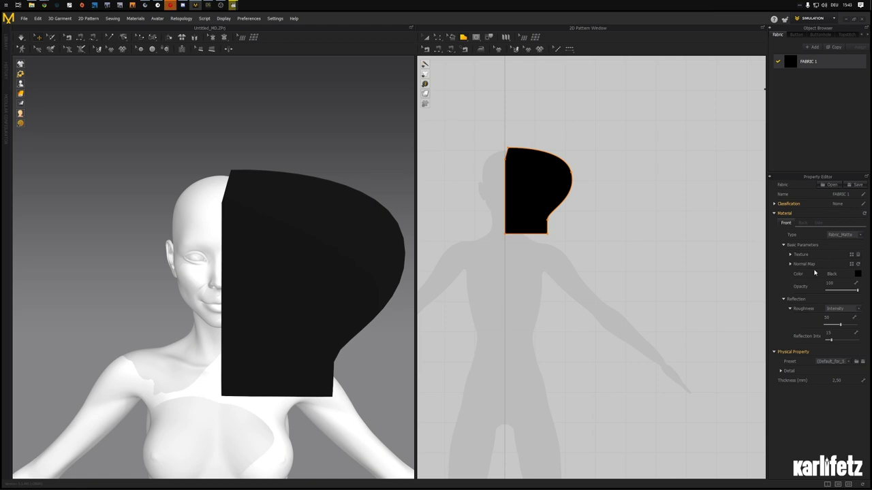
{"action": "left_click", "coordinate": [837, 380]}
{"action": "type", "text": "0,5"}
{"action": "key", "text": "Return"}
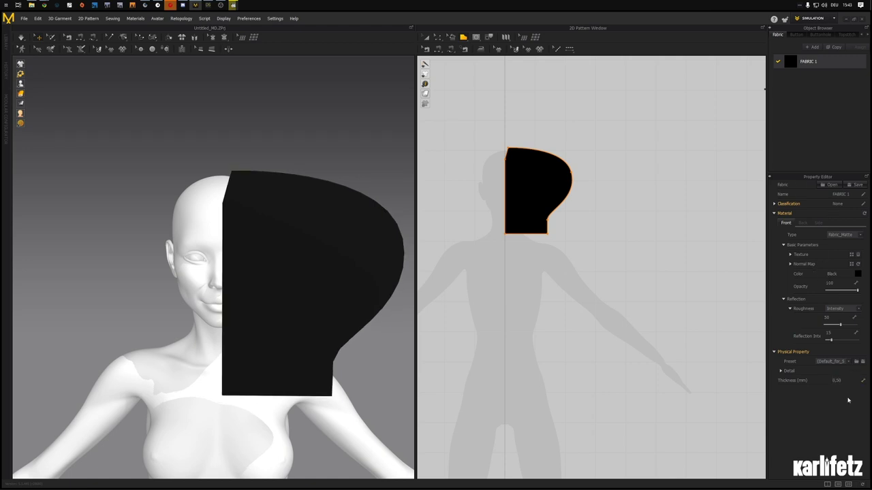
- Try turning the mask pattern side-on and moving it beside the avatar's head, and undo the placement
{"action": "left_click", "coordinate": [20, 38]}
{"action": "key", "text": "ctrl+z"}
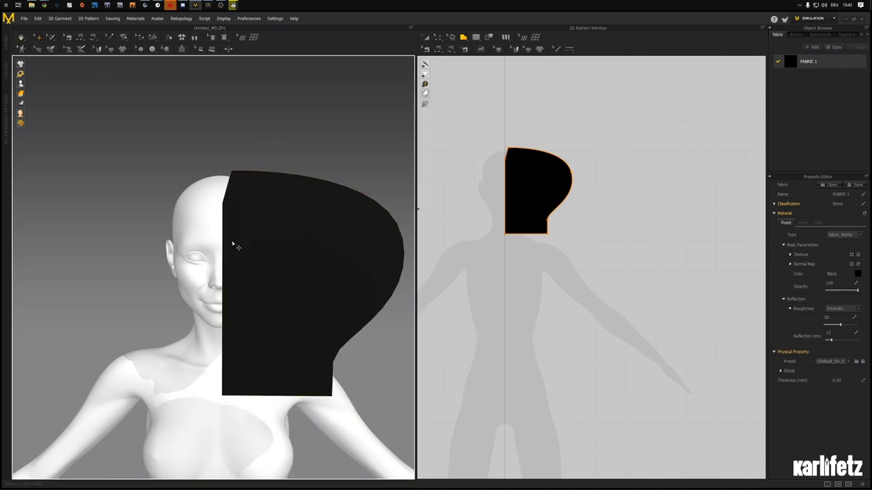
{"action": "left_click", "coordinate": [276, 229]}
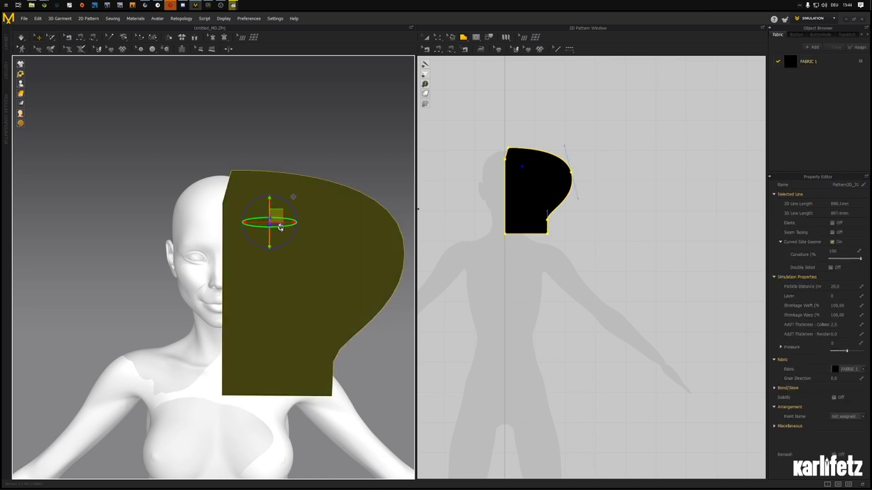
{"action": "left_click_drag", "start_coordinate": [280, 227], "coordinate": [294, 223]}
{"action": "right_click_drag", "start_coordinate": [295, 222], "coordinate": [317, 216]}
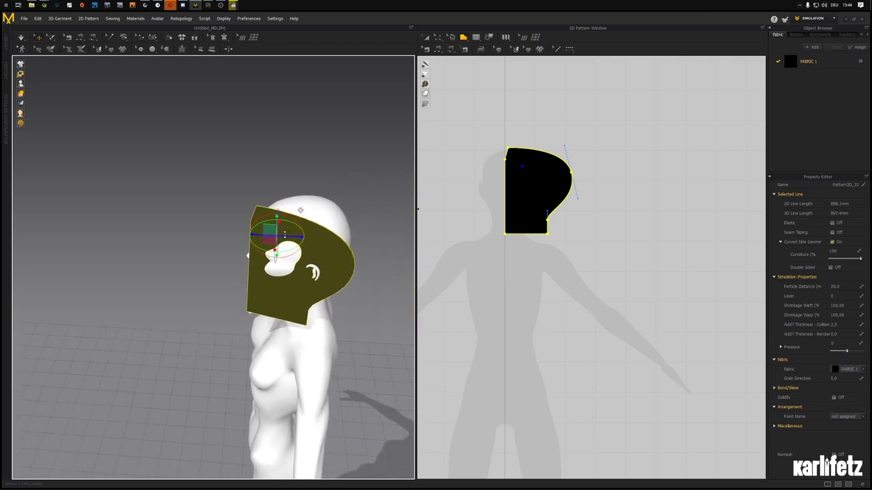
{"action": "key", "text": "ctrl+z"}
{"action": "key", "text": "ctrl+z"}
{"action": "key", "text": "ctrl+z"}
{"action": "key", "text": "ctrl+z"}
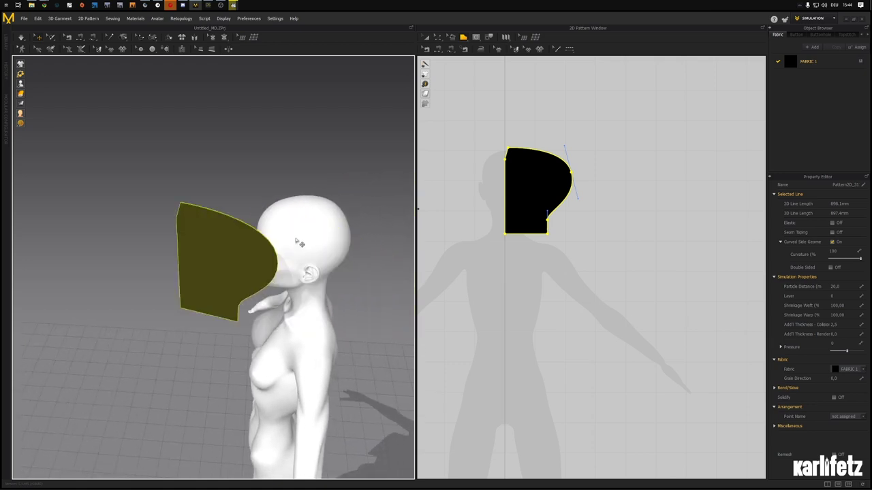
- Widen the mask pattern by moving its outer edge points outward, and raise the outer curve point slightly
{"action": "right_click_drag", "start_coordinate": [267, 281], "coordinate": [354, 257]}
{"action": "left_click_drag", "start_coordinate": [606, 128], "coordinate": [545, 249]}
{"action": "left_click_drag", "start_coordinate": [574, 177], "coordinate": [590, 178]}
{"action": "key", "text": "ctrl+z"}
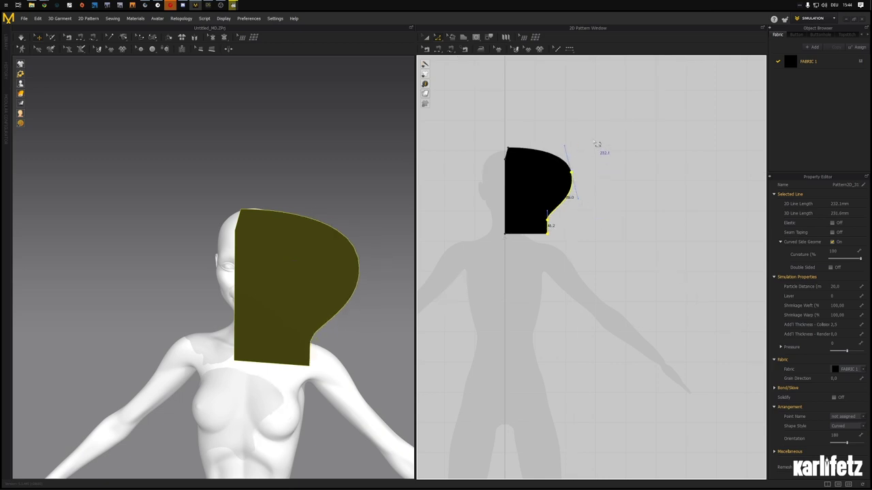
{"action": "left_click_drag", "start_coordinate": [593, 139], "coordinate": [542, 257]}
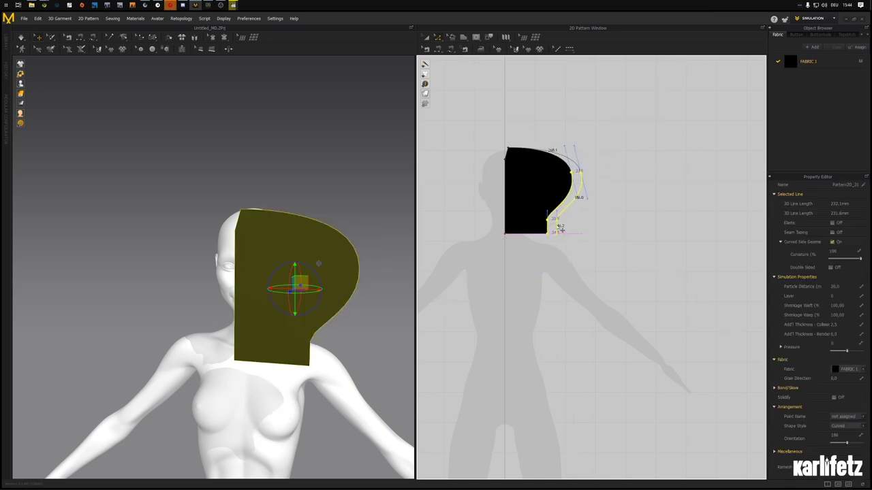
{"action": "left_click", "coordinate": [586, 178]}
{"action": "left_click", "coordinate": [580, 174]}
{"action": "mouse_move", "coordinate": [573, 167]}
{"action": "left_mouse_down"}
{"action": "mouse_move", "coordinate": [563, 138]}
{"action": "mouse_move", "coordinate": [577, 163]}
{"action": "left_mouse_up"}
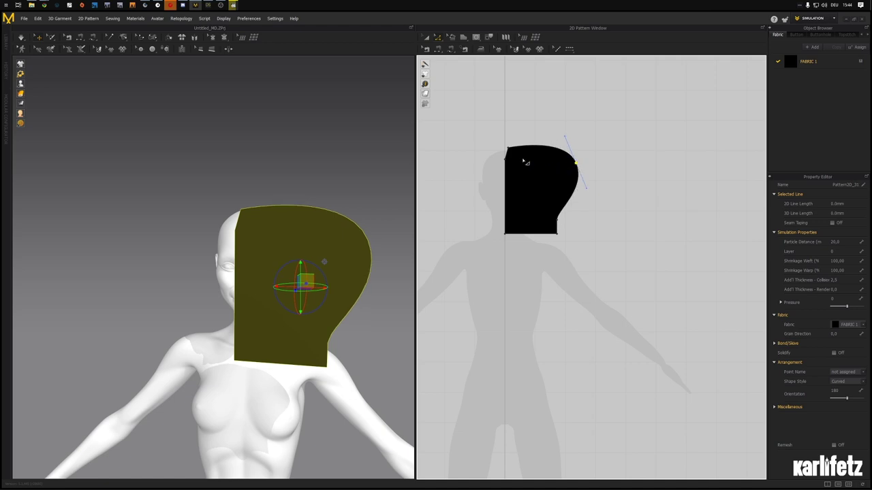
- Try converting the pattern's upper corner near the centre line to a curve point, and undo the conversion
{"action": "right_click", "coordinate": [508, 149]}
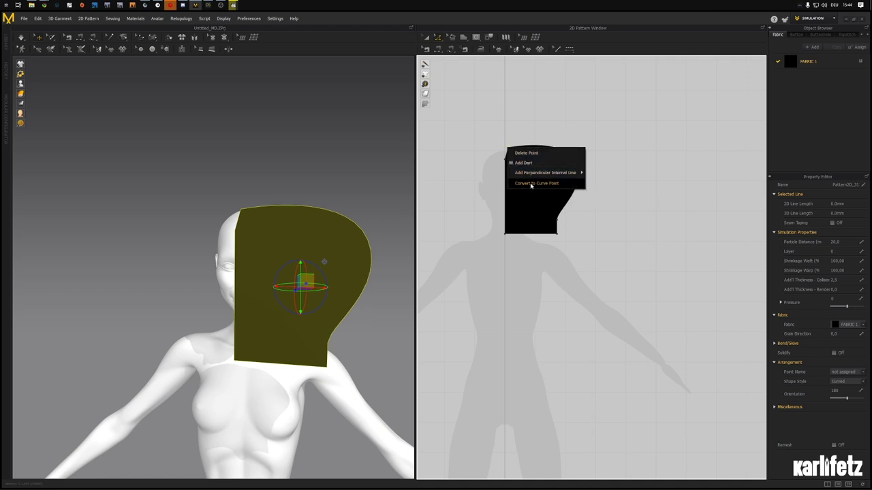
{"action": "left_click", "coordinate": [531, 185]}
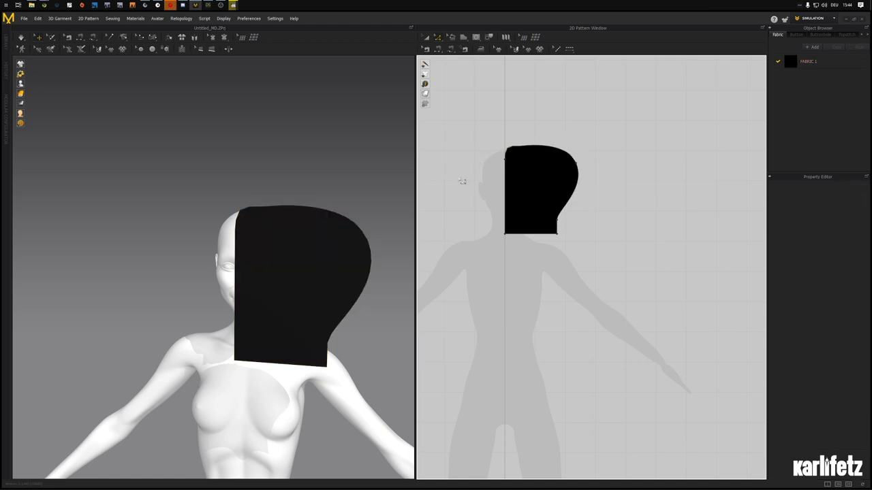
{"action": "scroll", "coordinate": [515, 156], "scroll_direction": "down", "scroll_amount": 1}
{"action": "scroll", "coordinate": [541, 150], "scroll_direction": "up", "scroll_amount": 6}
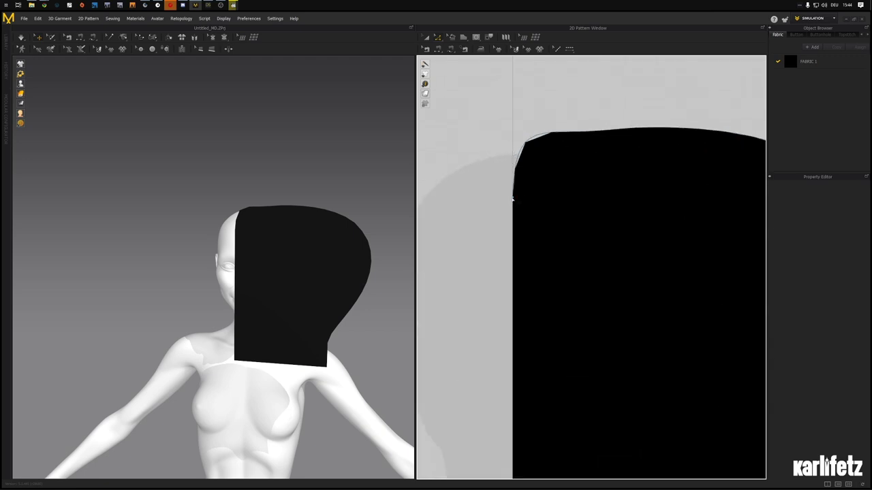
{"action": "left_click_drag", "start_coordinate": [513, 199], "coordinate": [514, 184]}
{"action": "key", "text": "ctrl+z"}
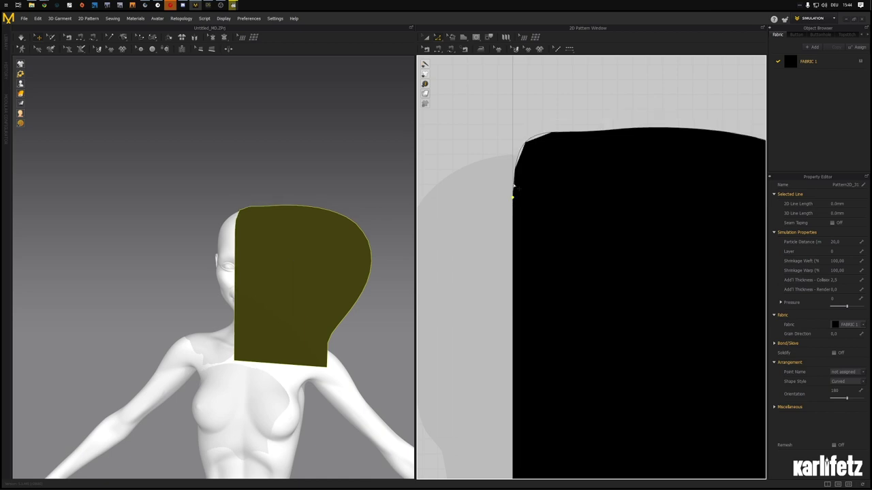
{"action": "left_click", "coordinate": [523, 208]}
{"action": "left_click", "coordinate": [517, 216]}
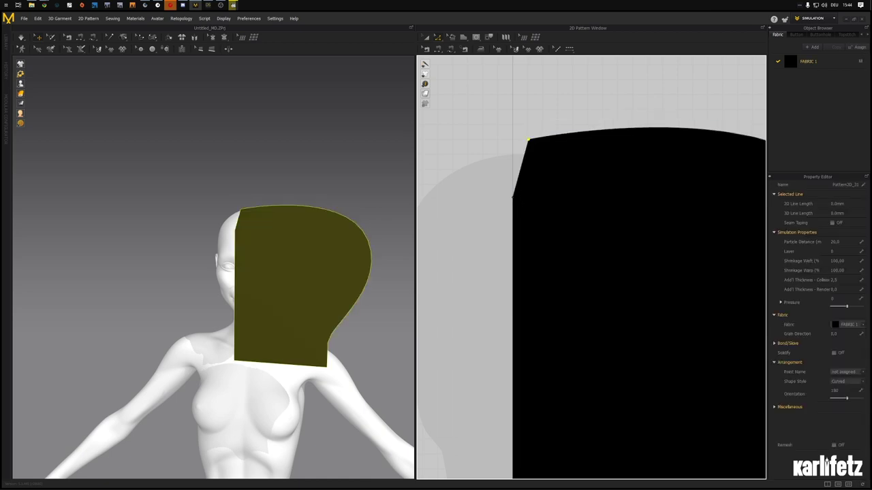
- Move the pattern's upper corner farther from the centre line along the top edge and convert it to a curve point
{"action": "left_click_drag", "start_coordinate": [537, 138], "coordinate": [563, 141]}
{"action": "right_click", "coordinate": [562, 141]}
{"action": "left_click", "coordinate": [578, 180]}
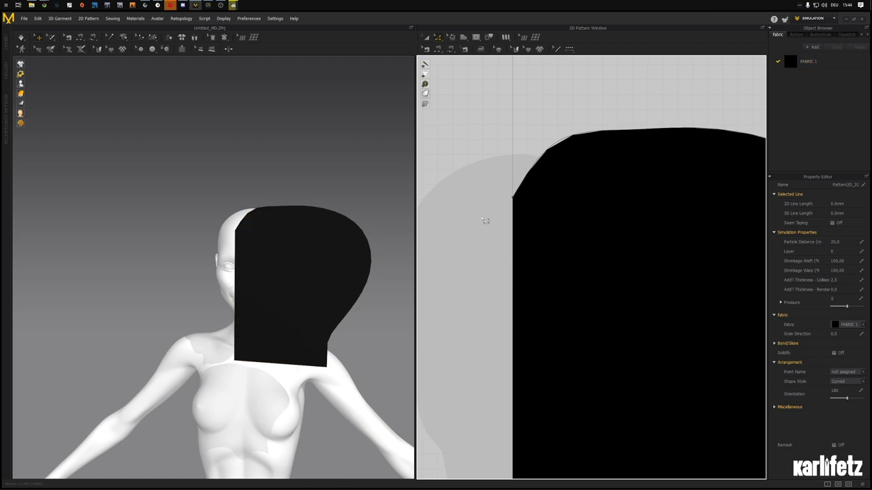
- Rotate the mask pattern in the 3D view so it stands side-on, parallel to the avatar's profile
{"action": "right_click_drag", "start_coordinate": [325, 265], "coordinate": [320, 265]}
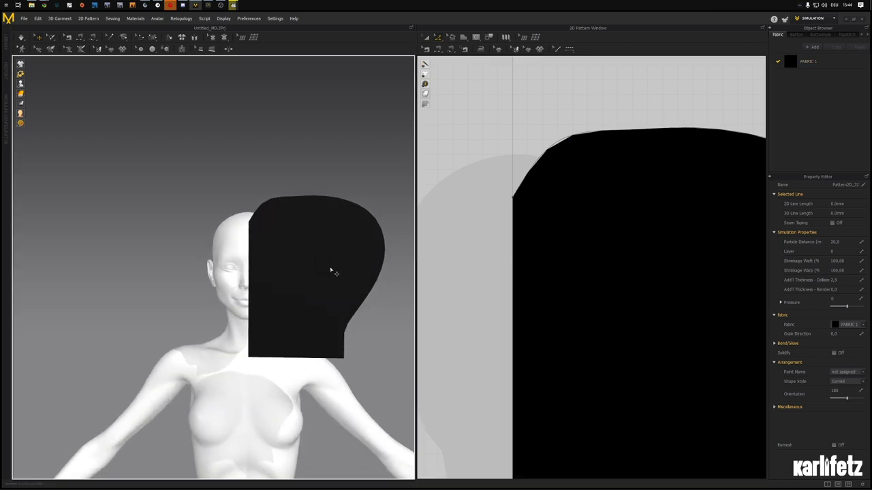
{"action": "scroll", "coordinate": [316, 284], "scroll_direction": "down", "scroll_amount": 3}
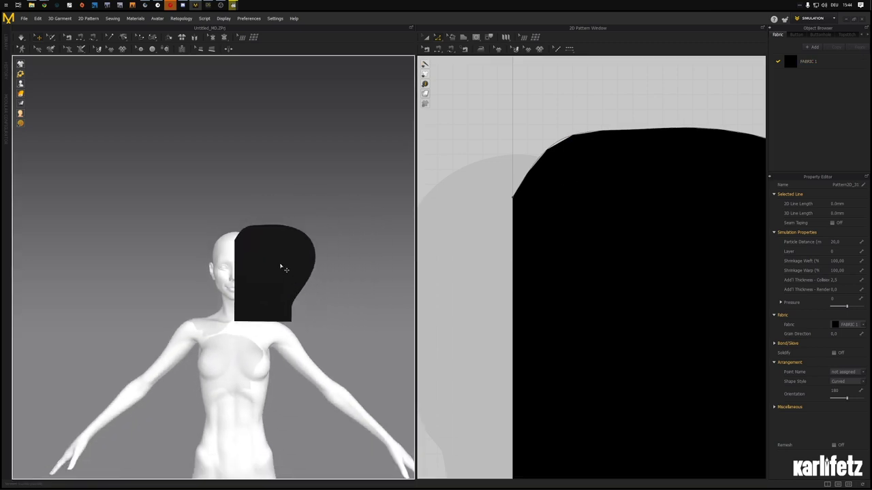
{"action": "right_click_drag", "start_coordinate": [297, 272], "coordinate": [230, 282]}
{"action": "left_click", "coordinate": [218, 280]}
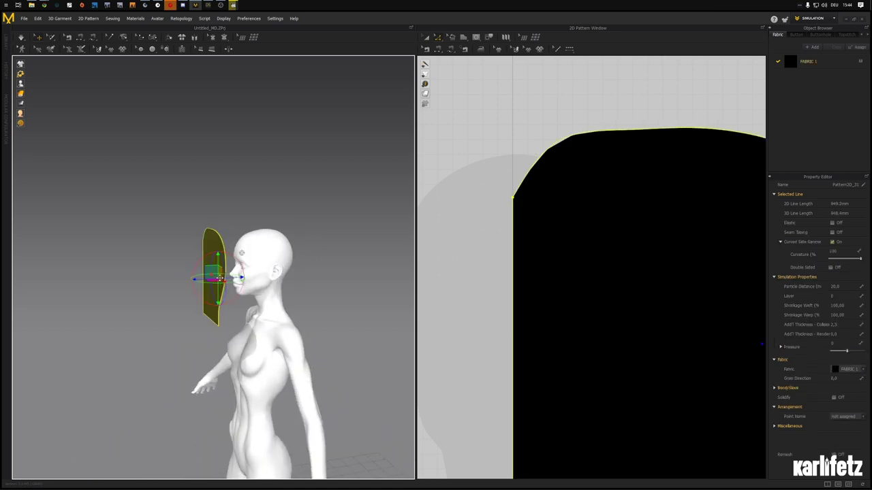
{"action": "left_click_drag", "start_coordinate": [236, 276], "coordinate": [292, 273]}
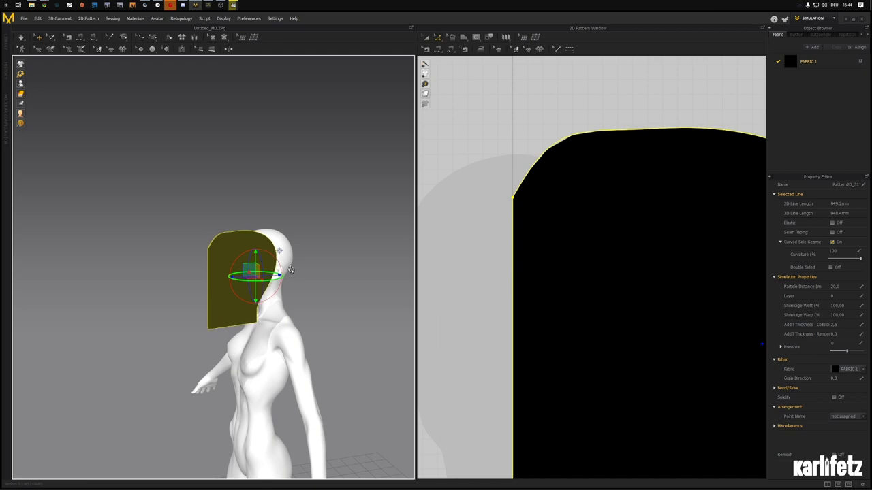
- Try shifting the side-on mask pattern back beside the head and adjusting its position, and undo both changes
{"action": "right_click_drag", "start_coordinate": [293, 273], "coordinate": [266, 300]}
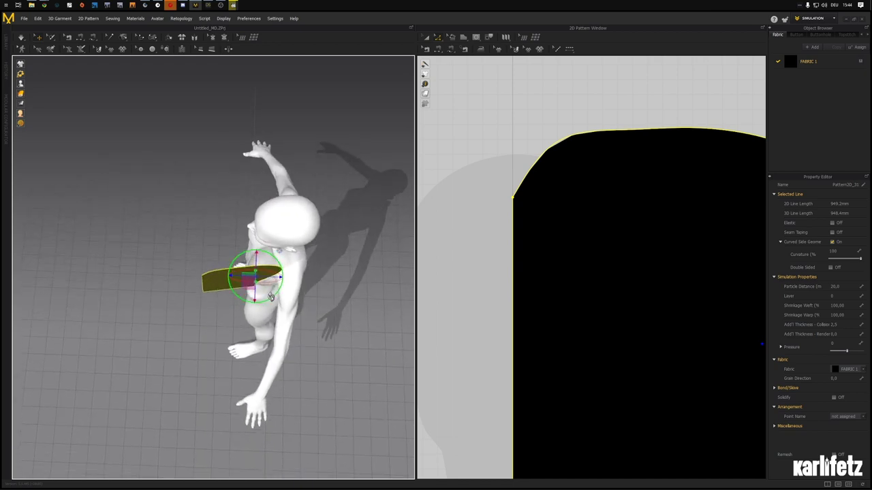
{"action": "left_click_drag", "start_coordinate": [274, 277], "coordinate": [324, 277]}
{"action": "right_click_drag", "start_coordinate": [324, 277], "coordinate": [361, 240]}
{"action": "left_click_drag", "start_coordinate": [298, 267], "coordinate": [271, 260]}
{"action": "key", "text": "ctrl+z"}
{"action": "key", "text": "ctrl+z"}
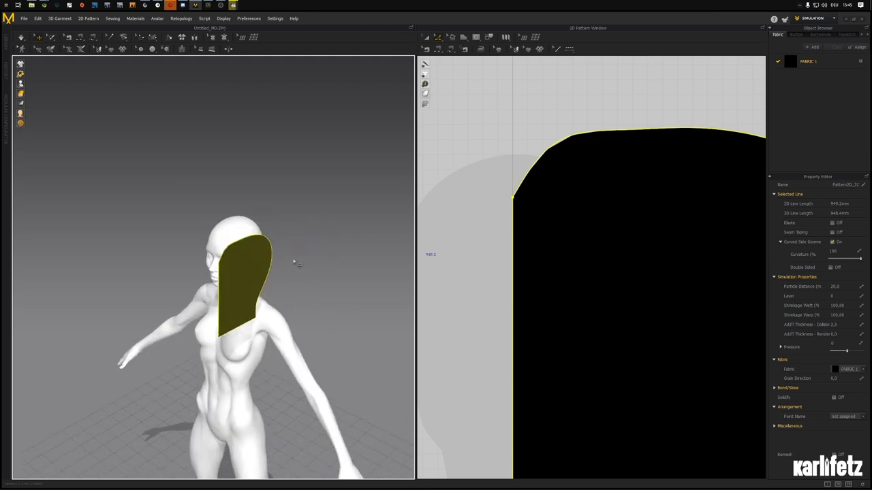
- Undo the side-on rotation of the mask pattern so it faces forward again in the 3D view
{"action": "key", "text": "ctrl+z"}
{"action": "key", "text": "ctrl+z"}
{"action": "right_click_drag", "start_coordinate": [298, 266], "coordinate": [339, 245]}
{"action": "key", "text": "ctrl+z"}
{"action": "scroll", "coordinate": [359, 272], "scroll_direction": "down", "scroll_amount": 1}
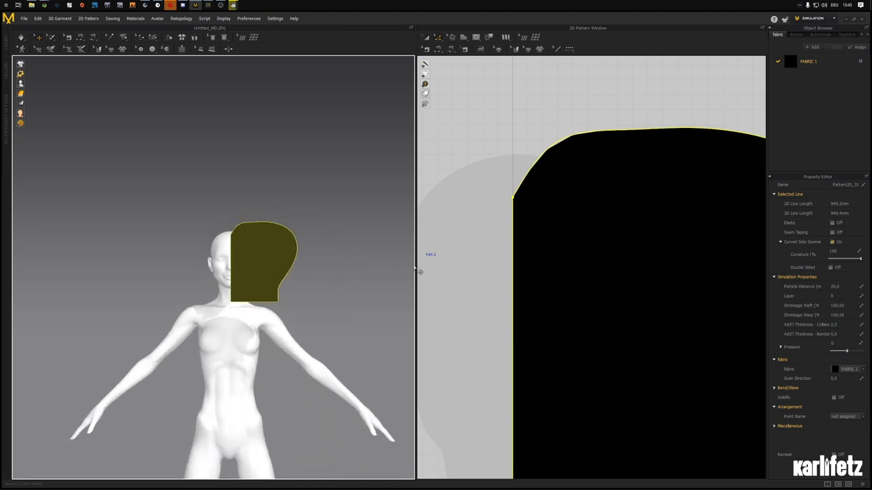
- Unfold the half mask pattern across its straight centre edge into one full symmetrical piece
{"action": "left_click", "coordinate": [468, 281]}
{"action": "scroll", "coordinate": [481, 271], "scroll_direction": "down", "scroll_amount": 5}
{"action": "middle_click_drag", "start_coordinate": [490, 263], "coordinate": [546, 229]}
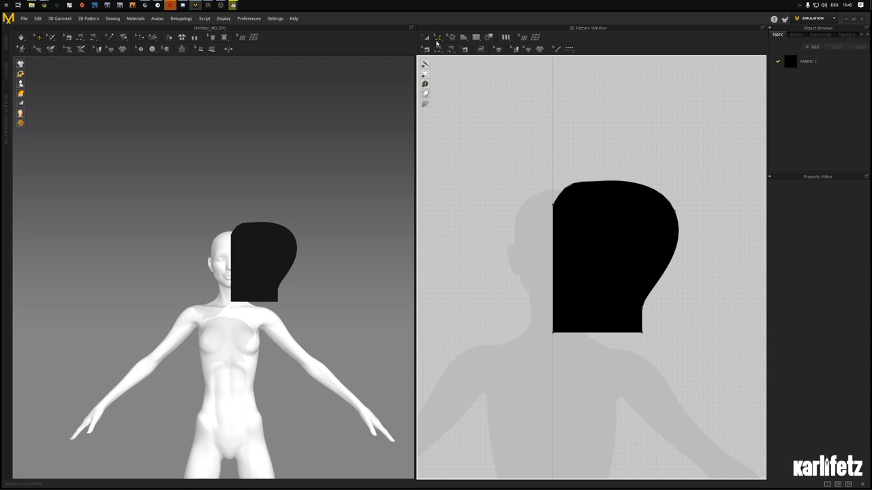
{"action": "left_click", "coordinate": [554, 231]}
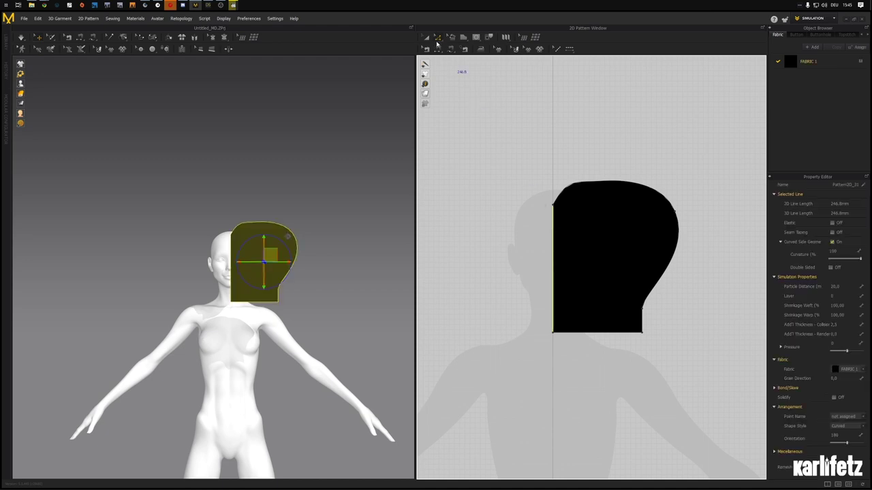
{"action": "left_click", "coordinate": [439, 38]}
{"action": "left_click", "coordinate": [451, 47]}
{"action": "right_click", "coordinate": [554, 235]}
{"action": "left_click", "coordinate": [584, 306]}
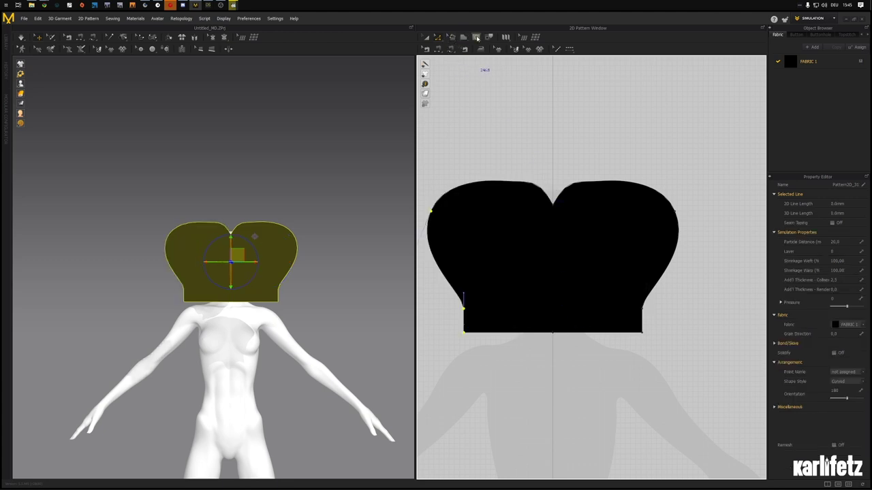
- Draw a straight internal line down the pattern's centre, from the upper notch to the middle of the lower edge
{"action": "left_click", "coordinate": [476, 37]}
{"action": "left_click", "coordinate": [508, 68]}
{"action": "left_click", "coordinate": [554, 208]}
{"action": "left_click", "coordinate": [553, 333]}
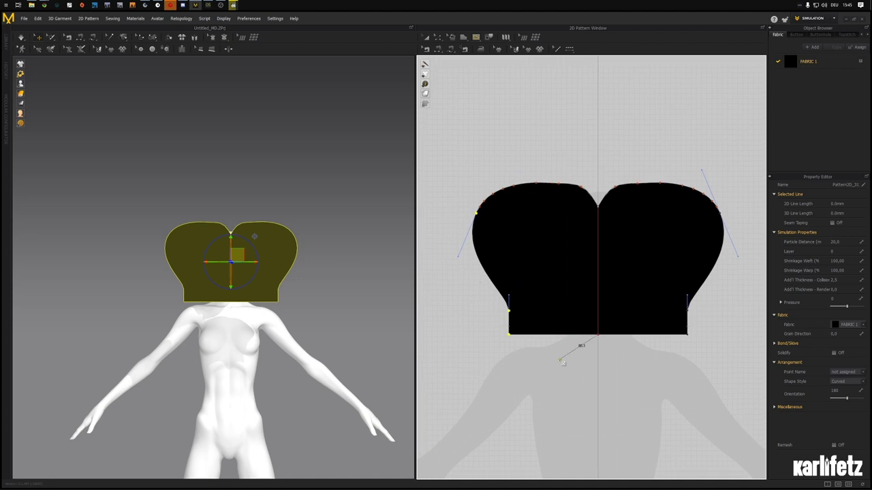
{"action": "key", "text": "Return"}
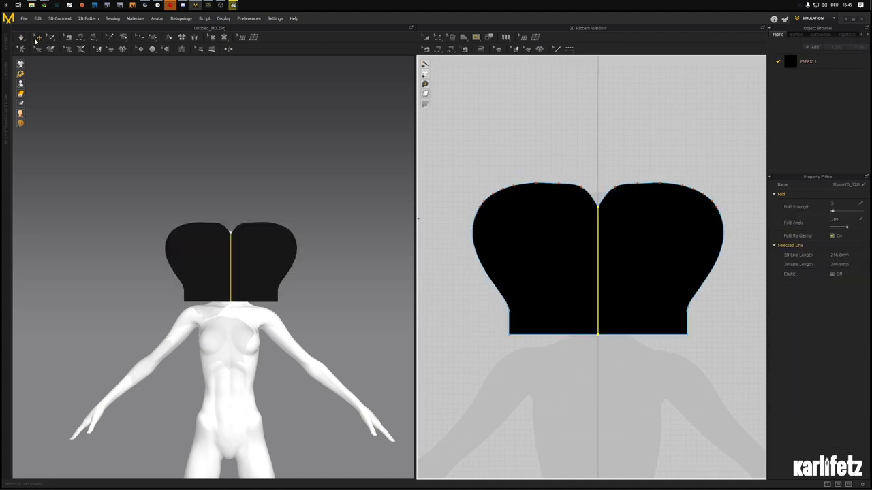
- Select the whole mask pattern and move it in the 3D view so it stands in front of the avatar's face
{"action": "left_click", "coordinate": [437, 277]}
{"action": "left_click", "coordinate": [427, 37]}
{"action": "left_click", "coordinate": [528, 210]}
{"action": "right_click", "coordinate": [416, 168]}
{"action": "right_click_drag", "start_coordinate": [402, 171], "coordinate": [235, 273]}
{"action": "left_click", "coordinate": [233, 272]}
{"action": "left_click_drag", "start_coordinate": [254, 265], "coordinate": [277, 233]}
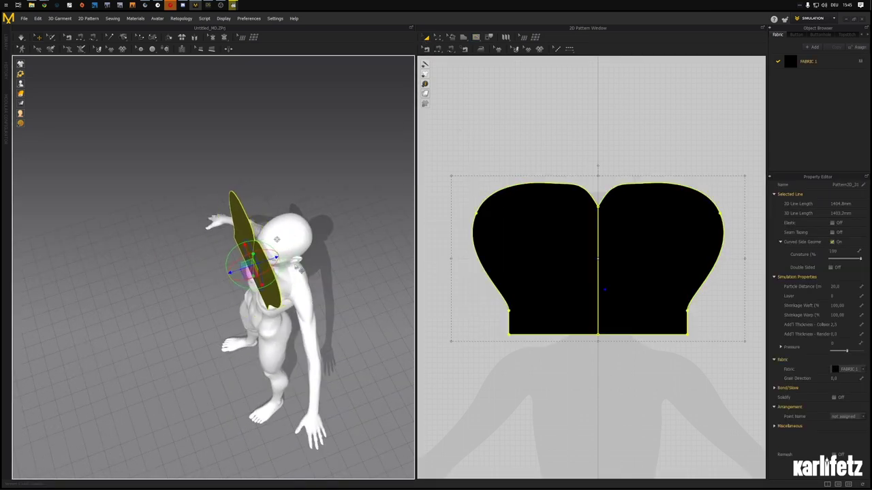
{"action": "right_click_drag", "start_coordinate": [282, 237], "coordinate": [201, 283]}
{"action": "left_click_drag", "start_coordinate": [239, 296], "coordinate": [241, 296]}
{"action": "right_click_drag", "start_coordinate": [232, 295], "coordinate": [385, 282]}
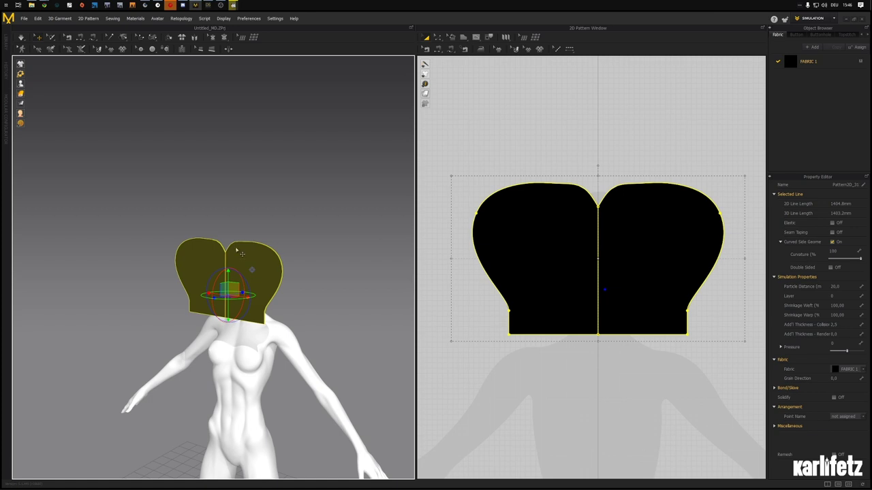
- Fold the mask pattern along its centre internal line to a fold angle of 67 so both halves wrap around the head
{"action": "right_click_drag", "start_coordinate": [290, 346], "coordinate": [304, 325]}
{"action": "left_click", "coordinate": [143, 38]}
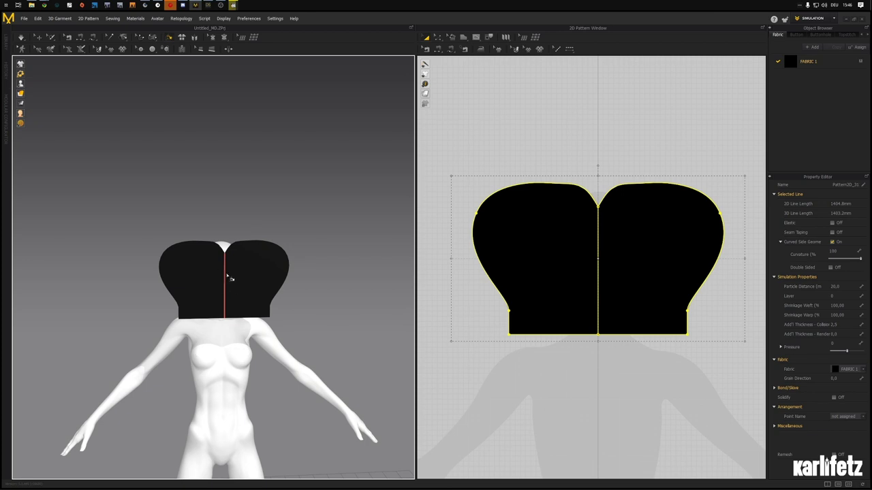
{"action": "left_click", "coordinate": [228, 276]}
{"action": "right_click_drag", "start_coordinate": [240, 286], "coordinate": [232, 300]}
{"action": "left_click_drag", "start_coordinate": [233, 300], "coordinate": [206, 272]}
{"action": "right_click_drag", "start_coordinate": [258, 288], "coordinate": [208, 255]}
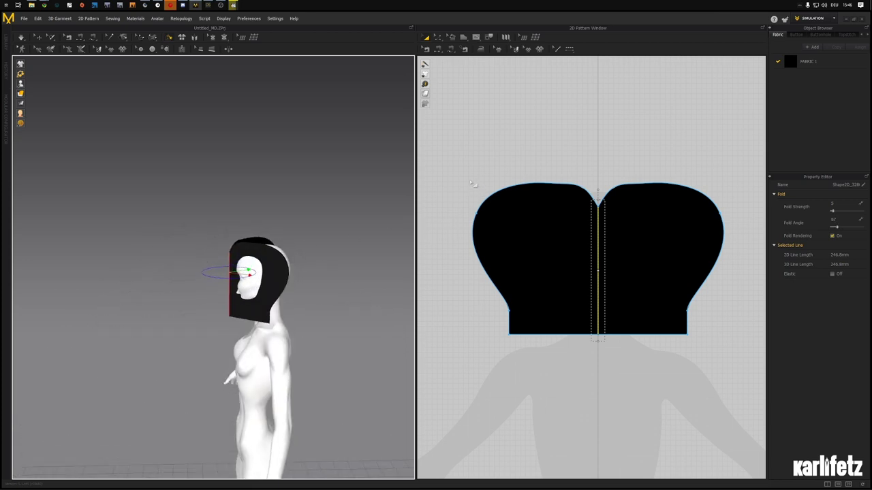
- Move the outer side edges of both pattern halves, including the neck segments, farther outward to widen the mask
{"action": "left_click", "coordinate": [438, 38]}
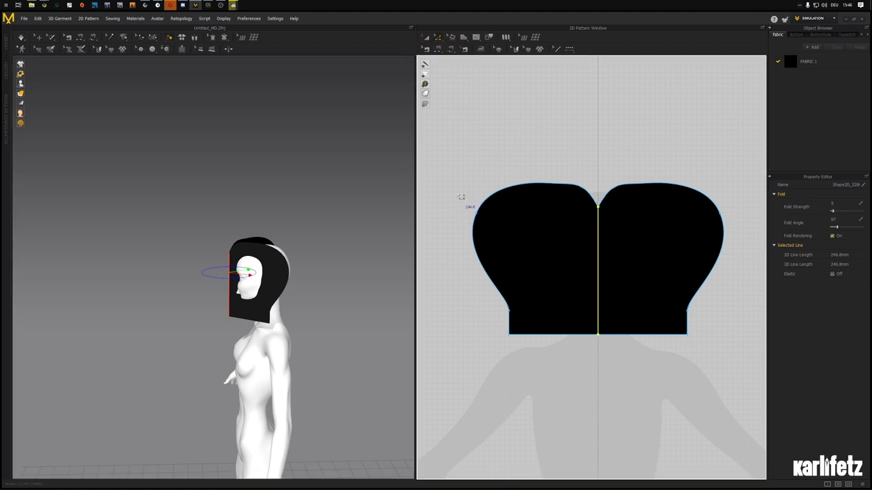
{"action": "left_click_drag", "start_coordinate": [453, 189], "coordinate": [545, 373]}
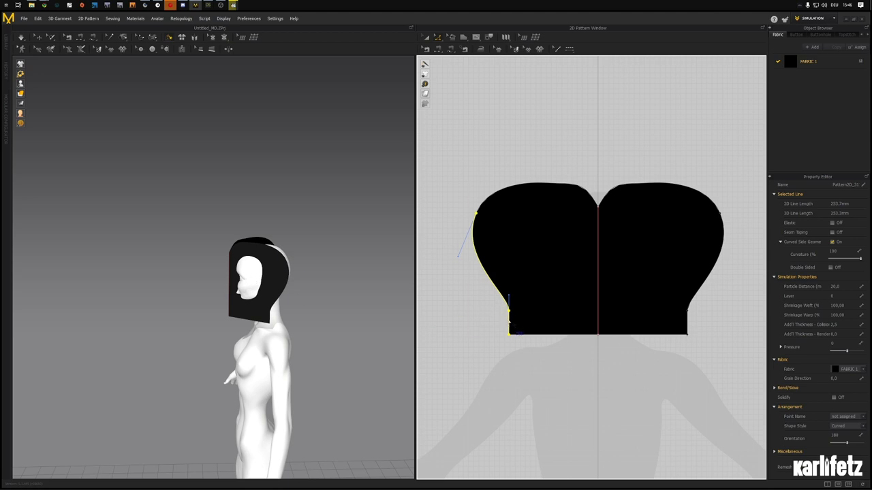
{"action": "left_click_drag", "start_coordinate": [514, 325], "coordinate": [498, 324]}
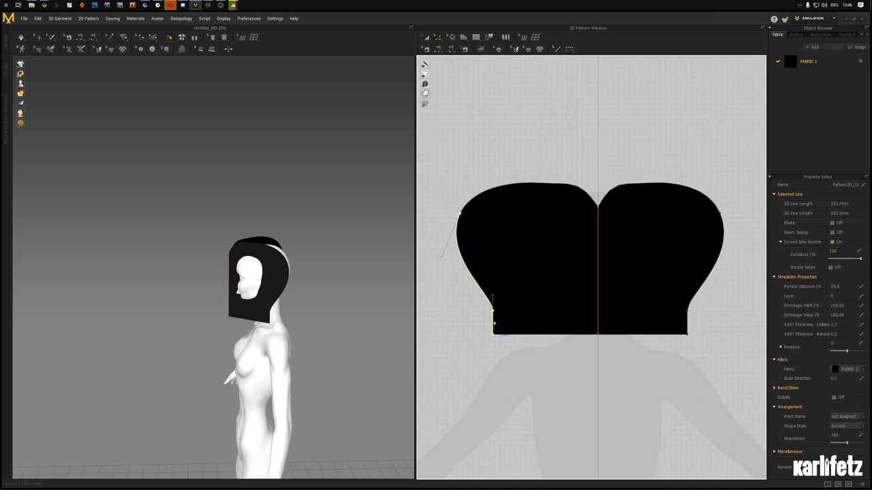
{"action": "key", "text": "ctrl+z"}
{"action": "left_click_drag", "start_coordinate": [510, 321], "coordinate": [492, 324]}
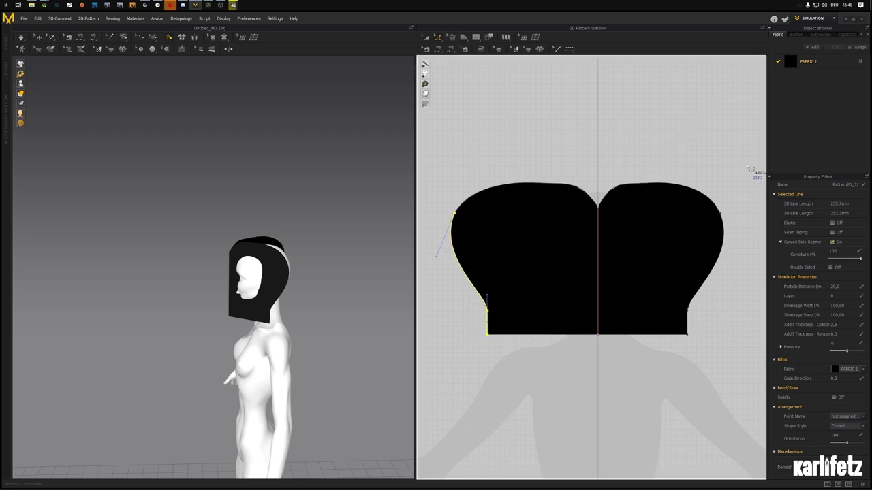
{"action": "left_click", "coordinate": [750, 174]}
{"action": "left_click_drag", "start_coordinate": [690, 323], "coordinate": [713, 323]}
- Delete the internal fold line running down the centre of the mask pattern
{"action": "right_click_drag", "start_coordinate": [323, 354], "coordinate": [232, 341]}
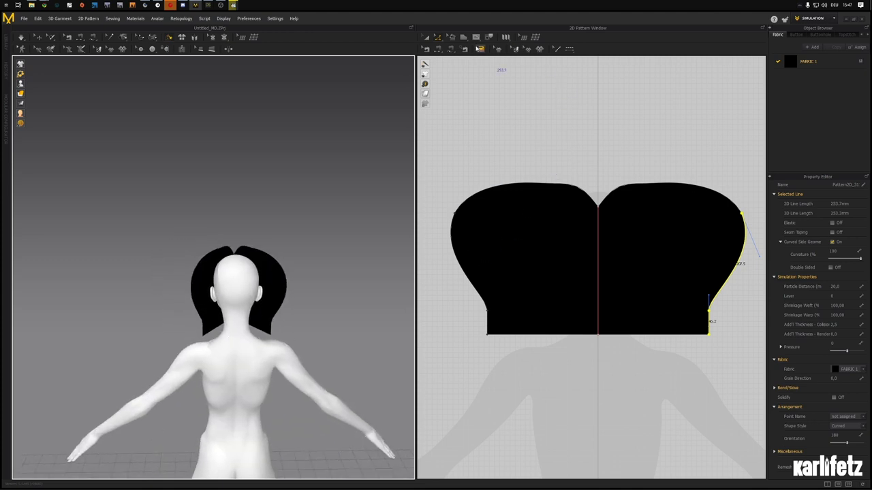
{"action": "left_click", "coordinate": [450, 49]}
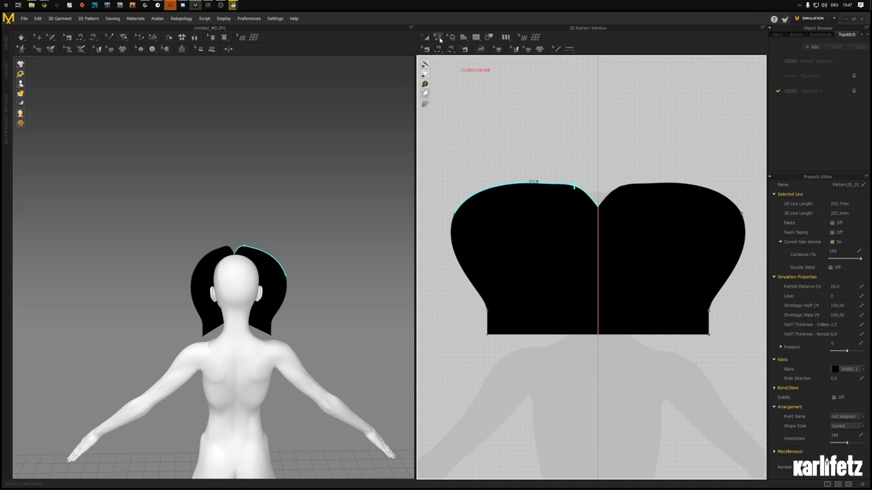
{"action": "left_click", "coordinate": [438, 37]}
{"action": "left_click", "coordinate": [599, 222]}
{"action": "key", "text": "Delete"}
- Sew the upper curved edges, the outer side curves and the short neck edges of both pattern halves together
{"action": "left_click", "coordinate": [451, 49]}
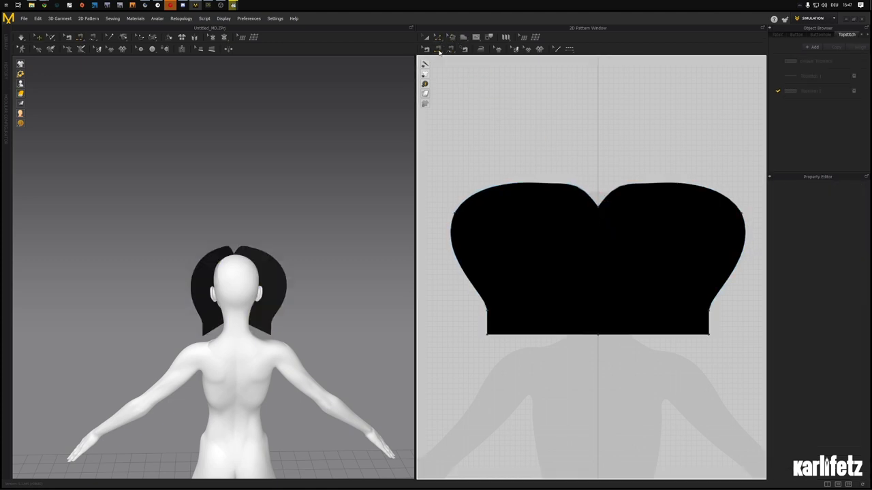
{"action": "left_click", "coordinate": [579, 189]}
{"action": "left_click", "coordinate": [618, 192]}
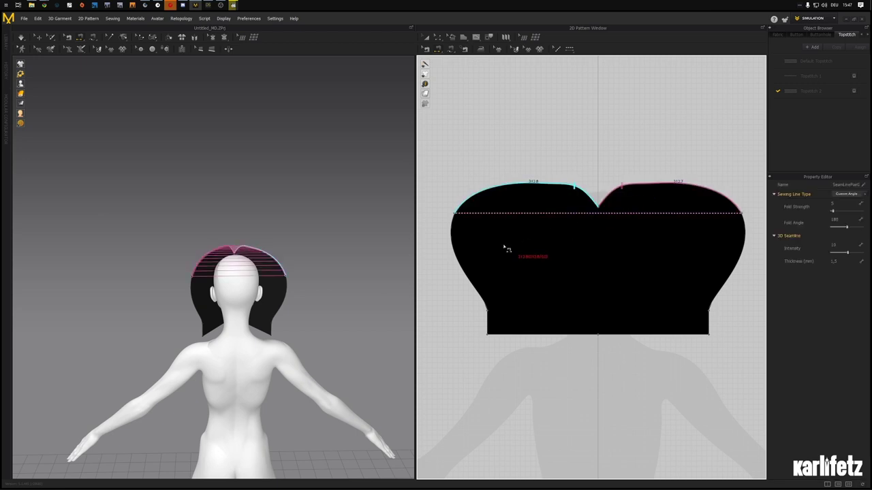
{"action": "left_click", "coordinate": [451, 230]}
{"action": "left_click", "coordinate": [746, 240]}
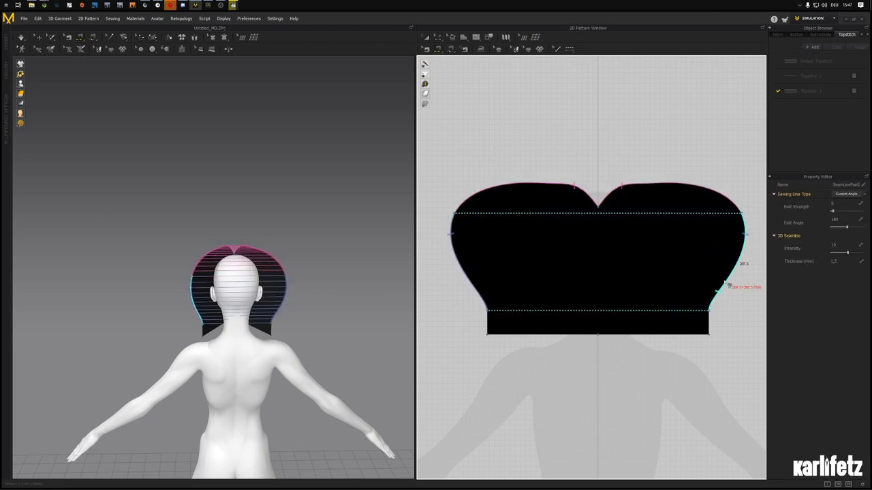
{"action": "left_click", "coordinate": [709, 330]}
{"action": "left_click", "coordinate": [488, 330]}
- Select the mask pattern and set its particle distance to 10
{"action": "right_click_drag", "start_coordinate": [285, 339], "coordinate": [336, 331]}
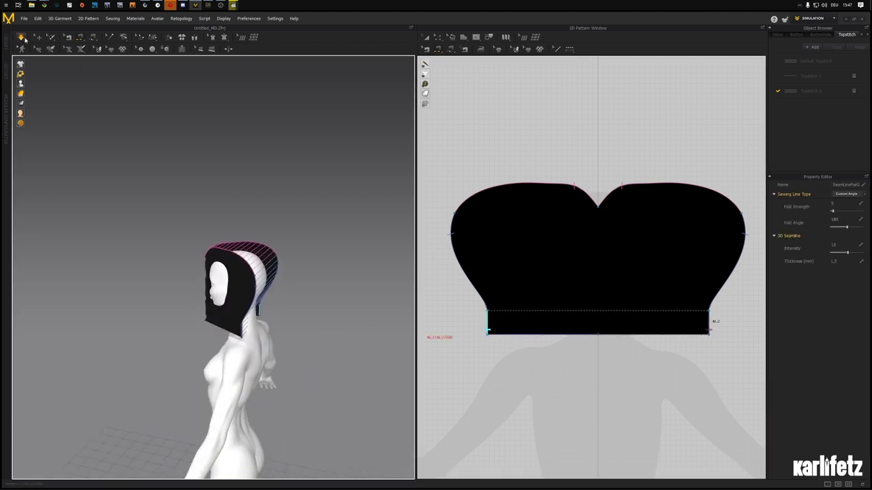
{"action": "left_click", "coordinate": [426, 37]}
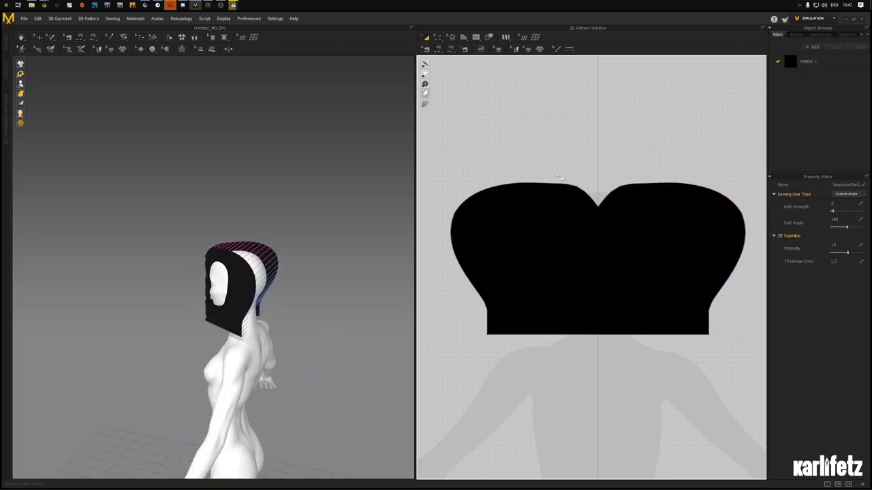
{"action": "left_click", "coordinate": [654, 233]}
{"action": "left_click", "coordinate": [836, 286]}
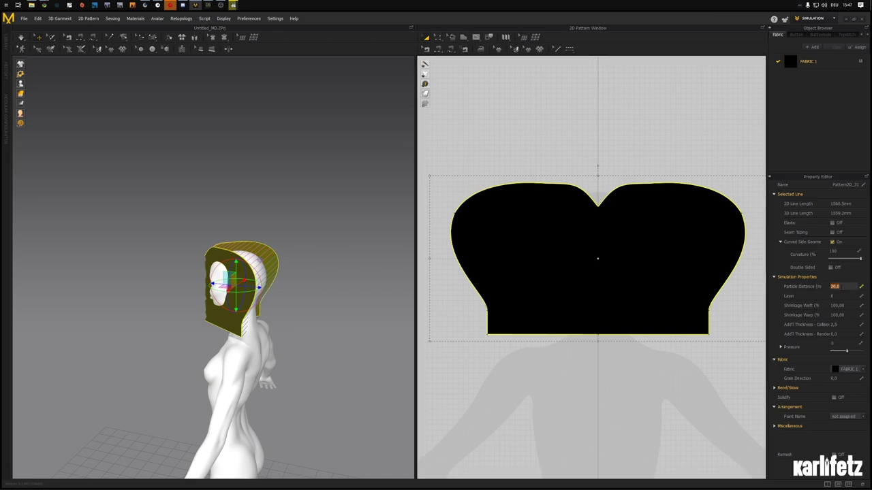
{"action": "type", "text": "10"}
{"action": "key", "text": "Return"}
- Simulate the mask and pull its fabric backward and sideways until it sits smoothly over the avatar's head
{"action": "left_click", "coordinate": [21, 36]}
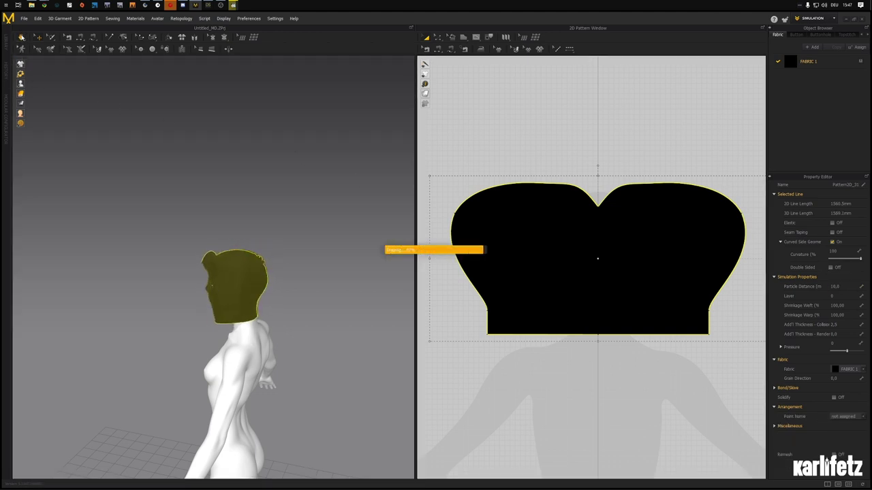
{"action": "right_click_drag", "start_coordinate": [164, 288], "coordinate": [385, 303]}
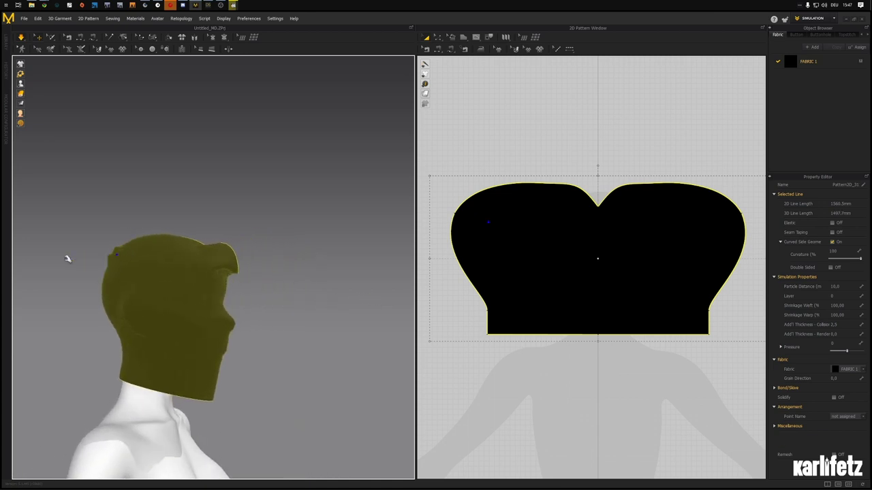
{"action": "left_click_drag", "start_coordinate": [232, 261], "coordinate": [38, 350]}
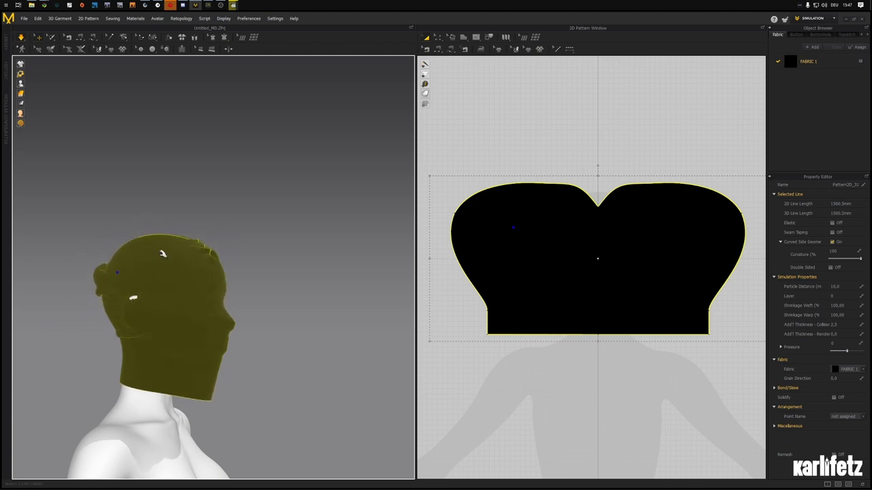
{"action": "right_click_drag", "start_coordinate": [204, 258], "coordinate": [187, 272]}
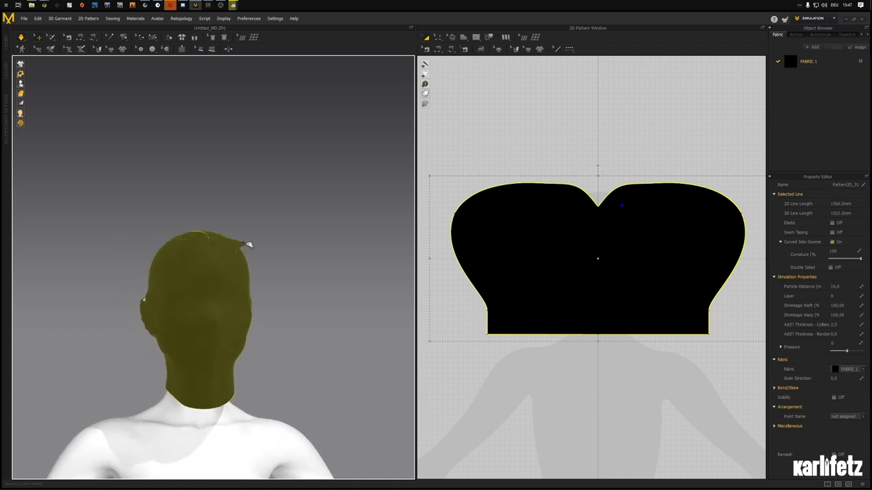
{"action": "left_click_drag", "start_coordinate": [220, 250], "coordinate": [251, 260]}
{"action": "right_click_drag", "start_coordinate": [251, 261], "coordinate": [224, 315]}
{"action": "left_click_drag", "start_coordinate": [210, 190], "coordinate": [243, 189]}
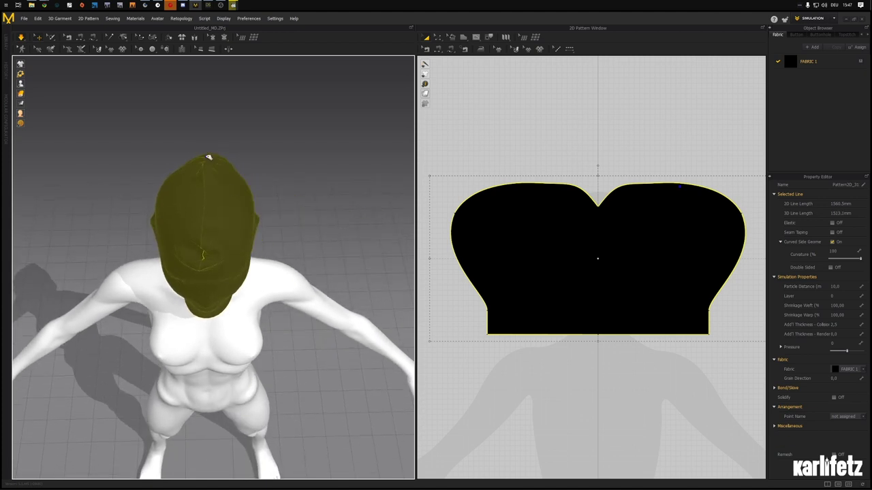
{"action": "mouse_move", "coordinate": [216, 217]}
{"action": "right_mouse_down"}
{"action": "mouse_move", "coordinate": [218, 181]}
{"action": "mouse_move", "coordinate": [210, 193]}
{"action": "mouse_move", "coordinate": [225, 206]}
{"action": "mouse_move", "coordinate": [212, 222]}
{"action": "right_mouse_up"}
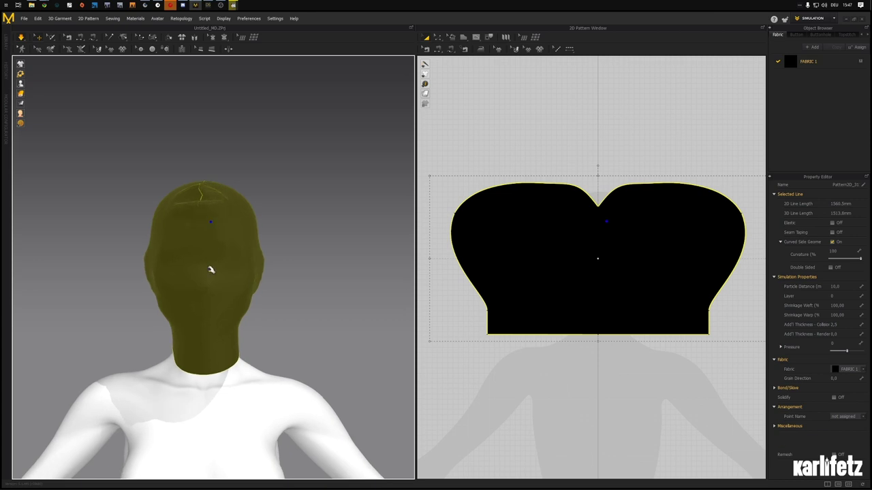
{"action": "mouse_move", "coordinate": [211, 272]}
{"action": "right_mouse_down"}
{"action": "mouse_move", "coordinate": [145, 271]}
{"action": "mouse_move", "coordinate": [216, 258]}
{"action": "right_mouse_up"}
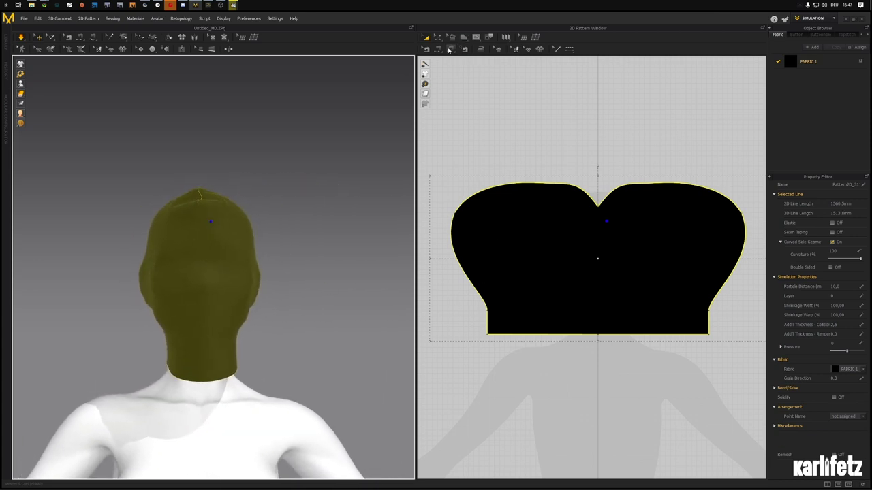
- Draw a flat internal ellipse with a line length of about 146 mm over the mouth area of the mask pattern
{"action": "left_click", "coordinate": [474, 38]}
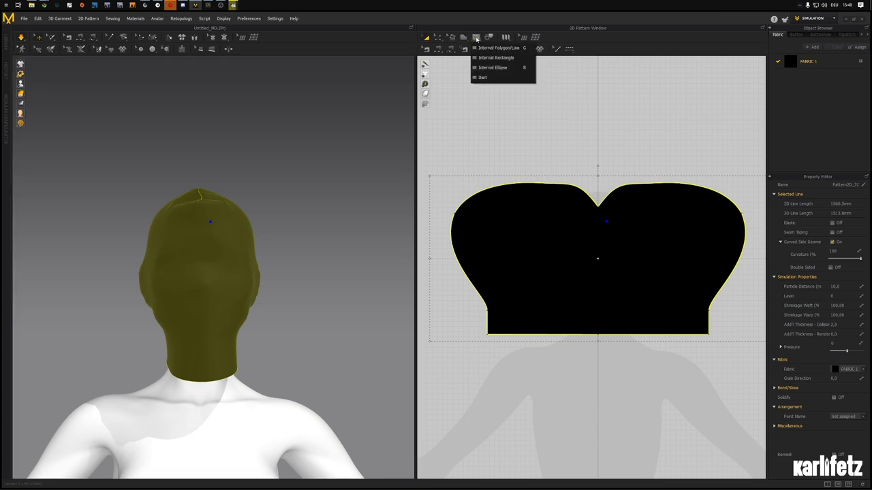
{"action": "left_click", "coordinate": [463, 38]}
{"action": "left_click", "coordinate": [476, 37]}
{"action": "left_click", "coordinate": [502, 61]}
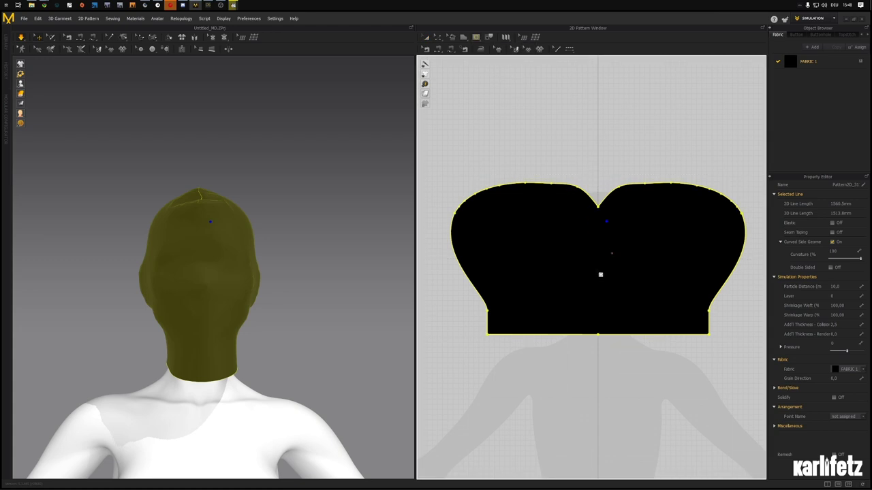
{"action": "left_click_drag", "start_coordinate": [579, 283], "coordinate": [615, 300]}
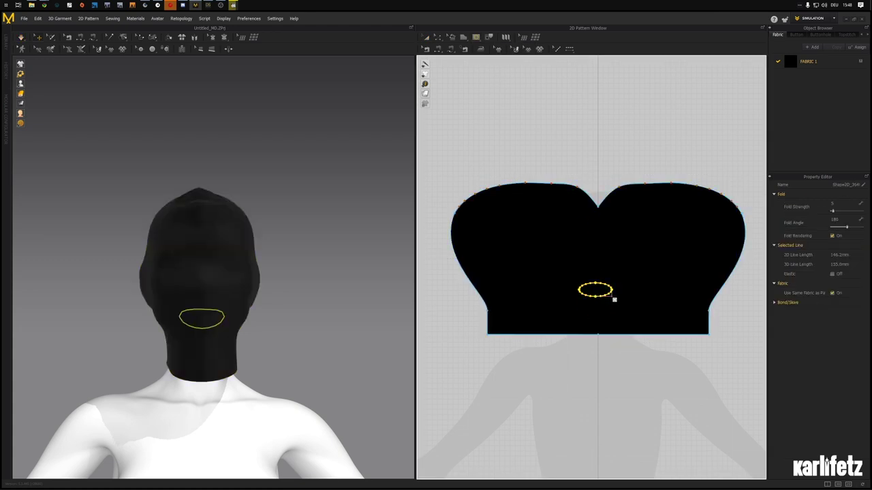
- Move the internal ellipse slightly up and centre it on the pattern's vertical centre line
{"action": "left_click", "coordinate": [426, 37]}
{"action": "scroll", "coordinate": [603, 285], "scroll_direction": "up", "scroll_amount": 1}
{"action": "scroll", "coordinate": [602, 286], "scroll_direction": "down", "scroll_amount": 7}
{"action": "left_click_drag", "start_coordinate": [584, 277], "coordinate": [596, 261]}
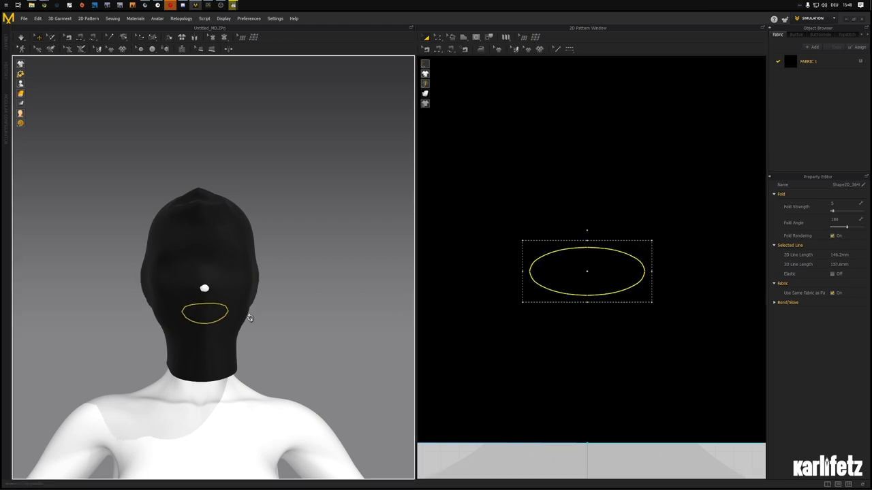
- Cut the mask pattern along the mouth ellipse and delete the cut-out piece
{"action": "mouse_move", "coordinate": [246, 319]}
{"action": "right_mouse_down"}
{"action": "mouse_move", "coordinate": [188, 321]}
{"action": "mouse_move", "coordinate": [259, 323]}
{"action": "right_mouse_up"}
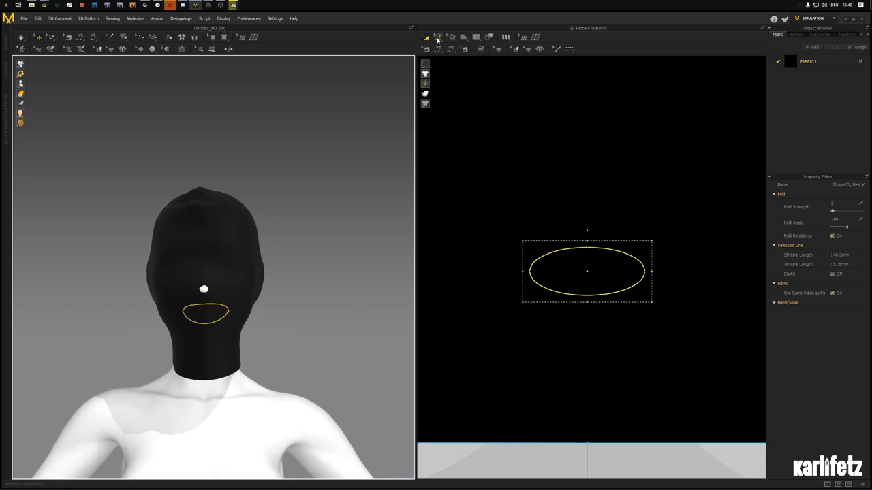
{"action": "right_click", "coordinate": [614, 256]}
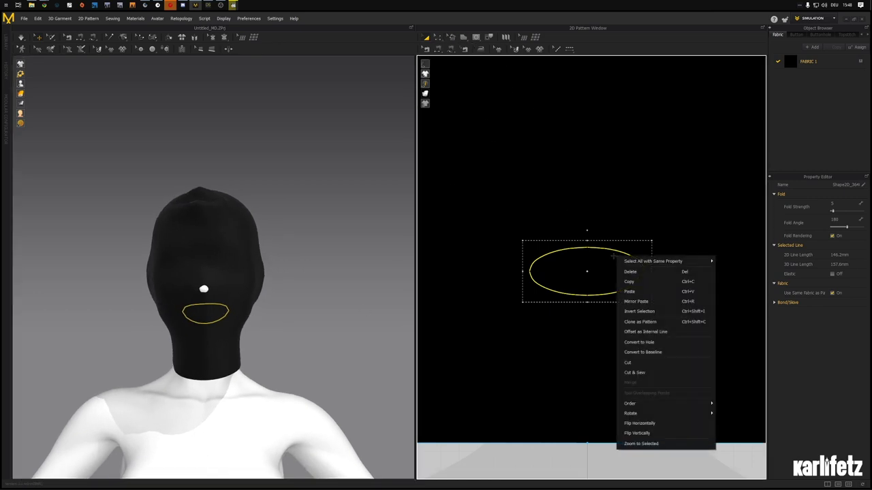
{"action": "left_click", "coordinate": [641, 363]}
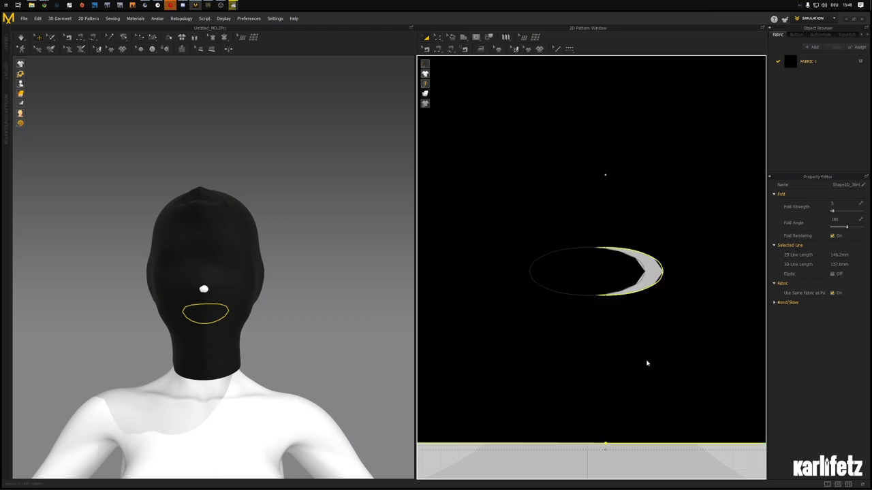
{"action": "key", "text": "Delete"}
- Simulate the mask with its mouth opening and pull its fabric at the side of the head
{"action": "right_click_drag", "start_coordinate": [255, 327], "coordinate": [238, 322]}
{"action": "left_click", "coordinate": [21, 37]}
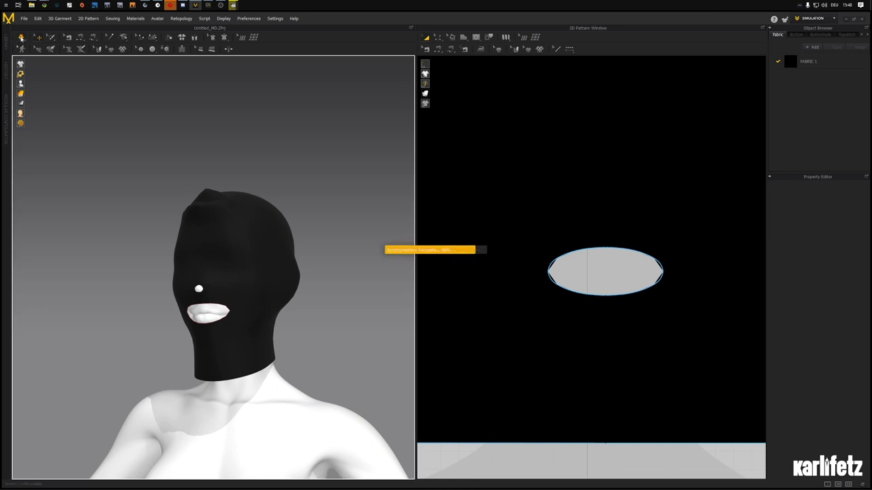
{"action": "right_click_drag", "start_coordinate": [189, 188], "coordinate": [244, 237]}
{"action": "left_click_drag", "start_coordinate": [306, 271], "coordinate": [335, 286]}
{"action": "right_click_drag", "start_coordinate": [335, 286], "coordinate": [352, 275]}
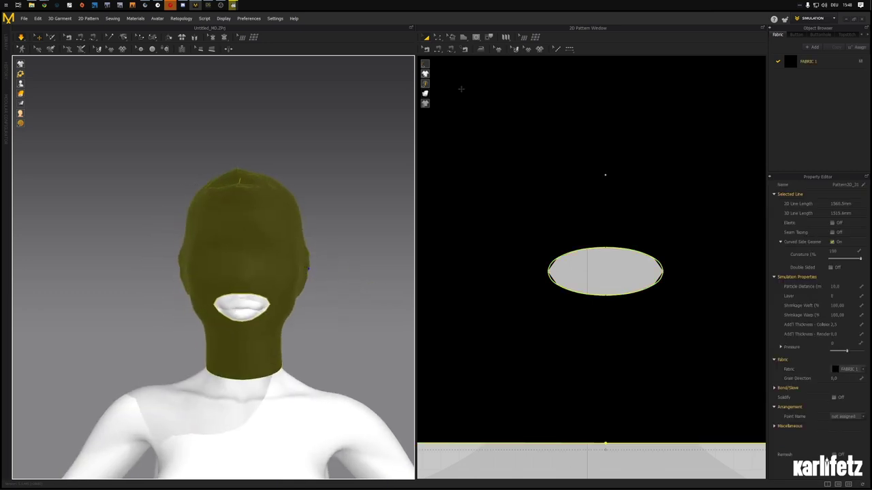
- Draw an internal ellipse with a line length of about 128 mm over the avatar's left eye on the mask pattern
{"action": "left_click", "coordinate": [475, 38]}
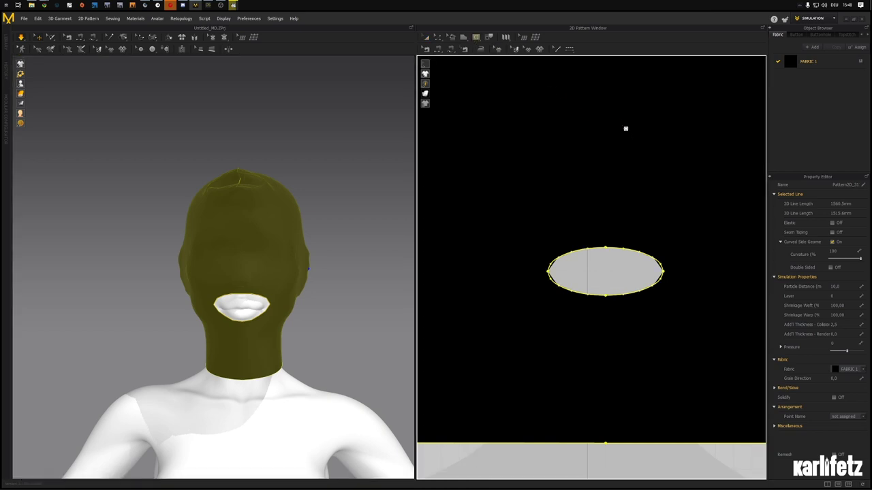
{"action": "left_click_drag", "start_coordinate": [623, 126], "coordinate": [711, 182]}
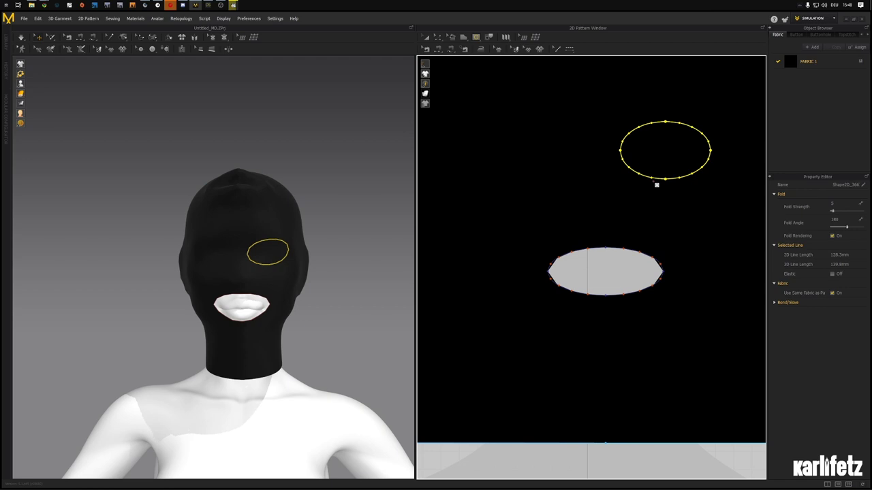
{"action": "left_click", "coordinate": [439, 39]}
{"action": "right_click", "coordinate": [670, 138]}
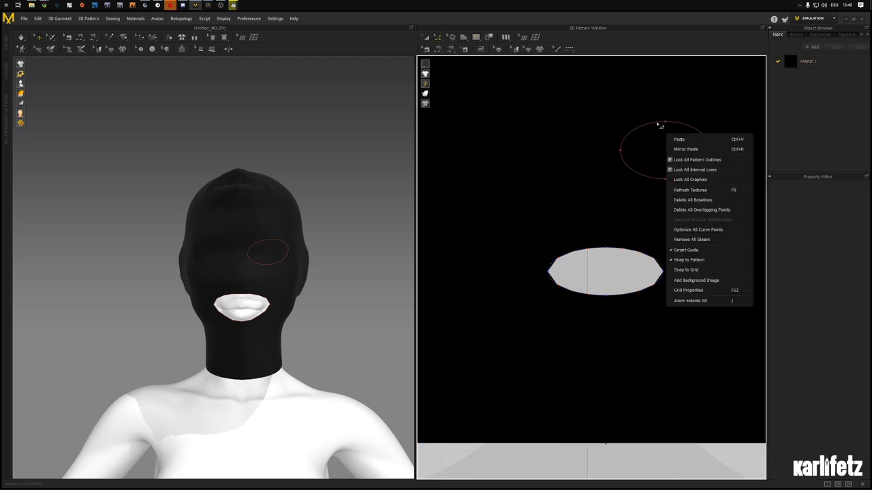
{"action": "left_click", "coordinate": [652, 126]}
- Try to cut the left-eye ellipse out of the mask, and undo the cut
{"action": "left_click", "coordinate": [427, 38]}
{"action": "left_click", "coordinate": [664, 146]}
{"action": "right_click", "coordinate": [662, 138]}
{"action": "left_click", "coordinate": [674, 235]}
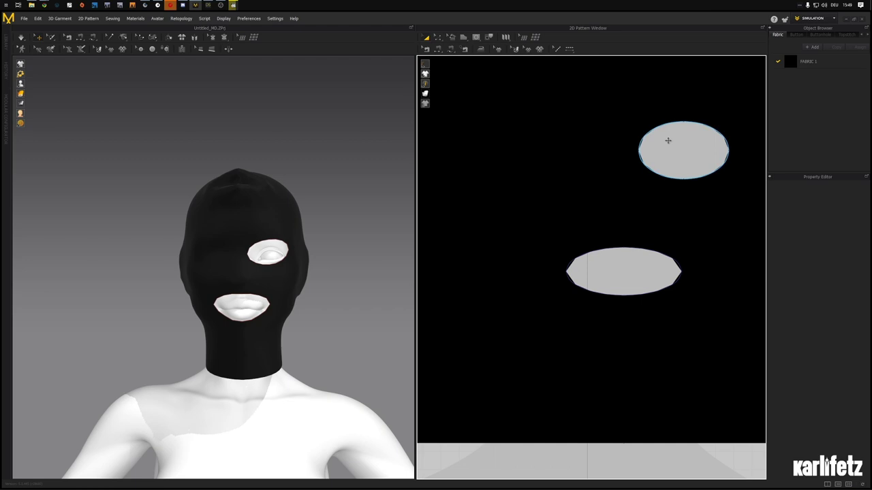
{"action": "left_click", "coordinate": [667, 140]}
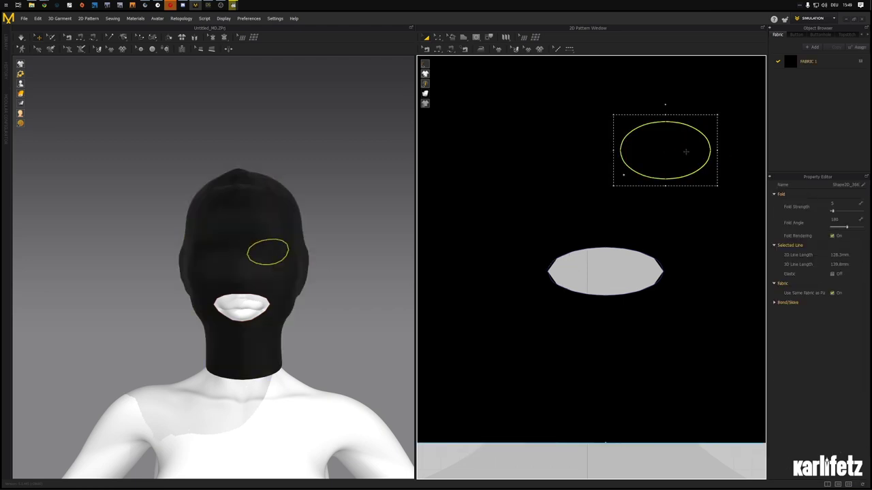
- Shift the left-eye ellipse slightly down and outward, try cutting it out of the mask, and undo the cut
{"action": "mouse_move", "coordinate": [673, 149]}
{"action": "left_mouse_down"}
{"action": "mouse_move", "coordinate": [661, 155]}
{"action": "mouse_move", "coordinate": [677, 155]}
{"action": "left_mouse_up"}
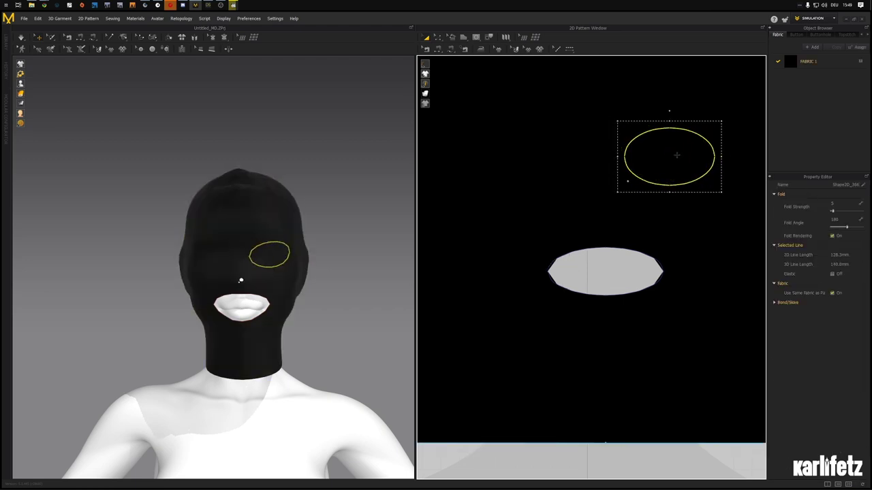
{"action": "right_click", "coordinate": [676, 155]}
{"action": "left_click", "coordinate": [689, 235]}
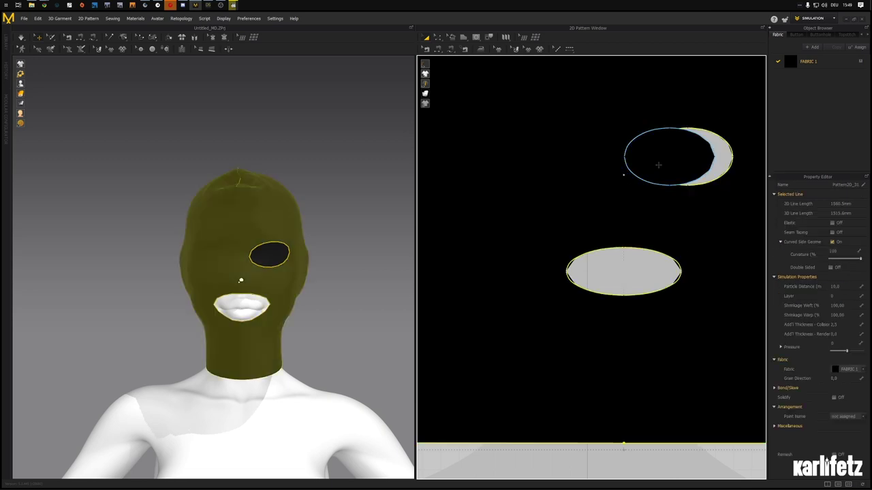
{"action": "left_click", "coordinate": [685, 156]}
{"action": "key", "text": "Delete"}
{"action": "key", "text": "ctrl+z"}
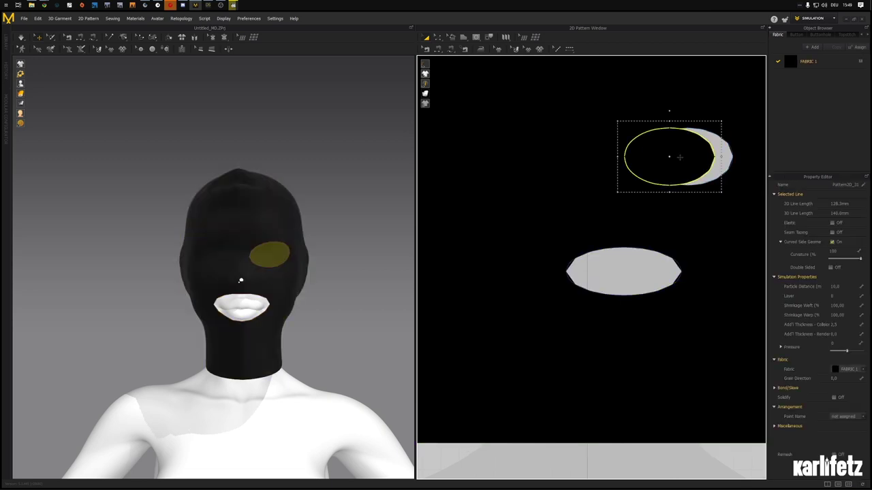
{"action": "left_click", "coordinate": [679, 154]}
{"action": "left_click", "coordinate": [681, 154]}
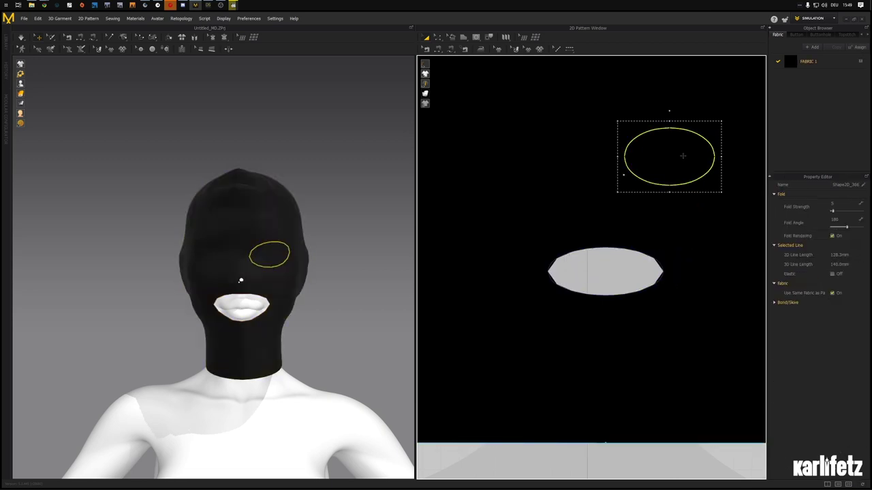
- Move the internal ellipse slightly further down and outward over the avatar's left eye
{"action": "left_click_drag", "start_coordinate": [682, 153], "coordinate": [679, 166]}
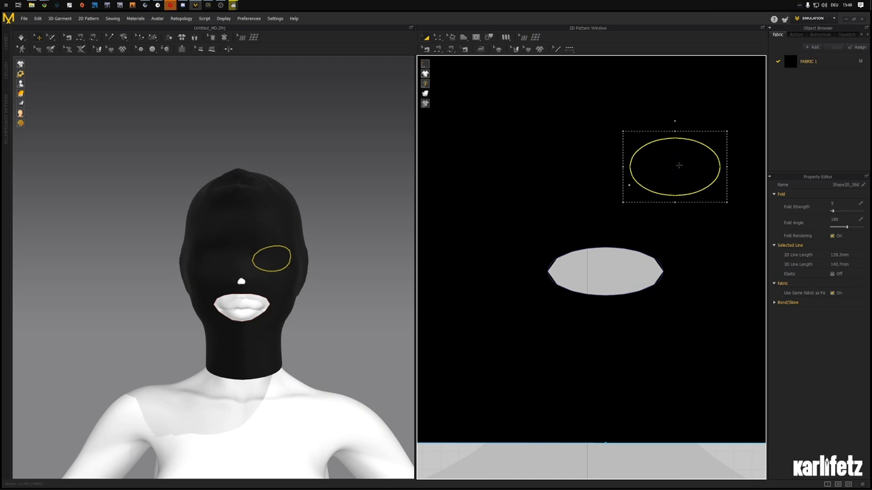
- Try cutting out the repositioned left-eye ellipse and deleting its piece, and undo the attempts
{"action": "right_click", "coordinate": [679, 165]}
{"action": "left_click", "coordinate": [704, 274]}
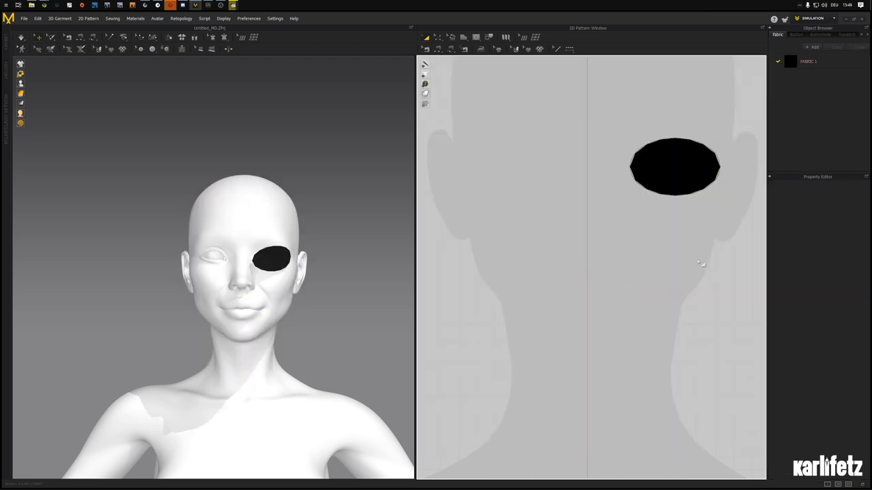
{"action": "key", "text": "ctrl+z"}
{"action": "left_click", "coordinate": [674, 170]}
{"action": "key", "text": "Delete"}
{"action": "left_click", "coordinate": [675, 170]}
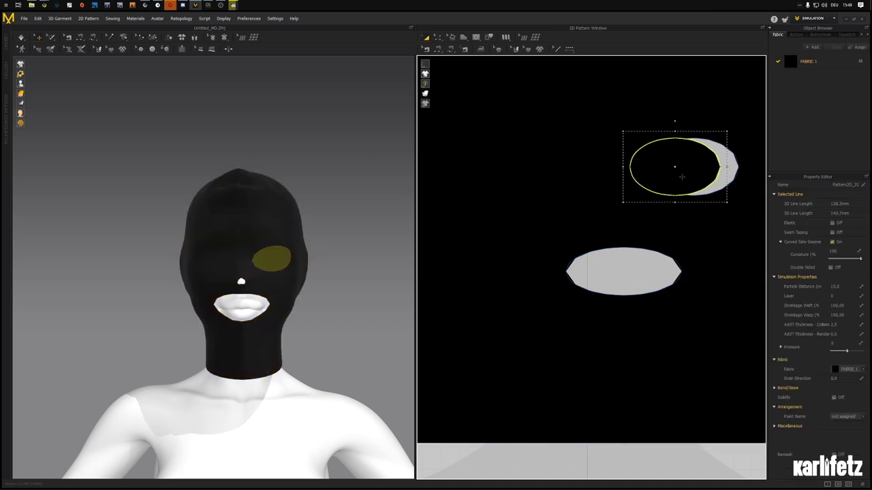
{"action": "key", "text": "ctrl+z"}
{"action": "key", "text": "ctrl+z"}
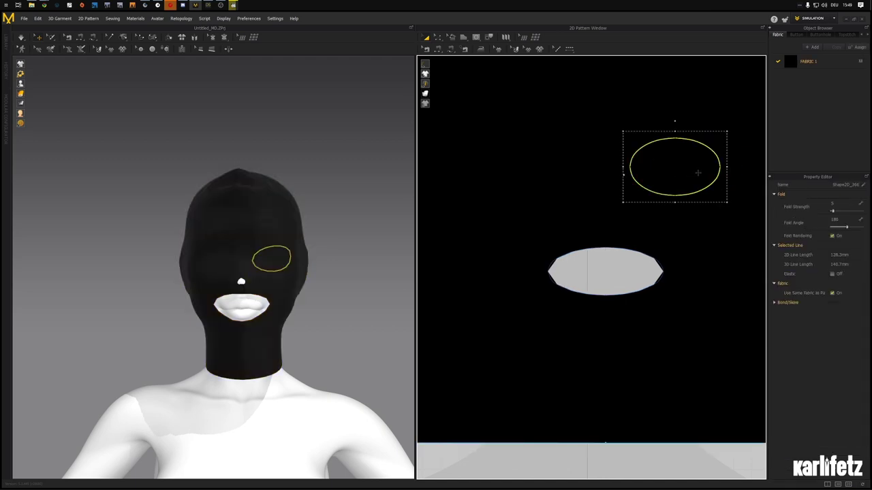
- Duplicate the eye ellipse and place the copy at the same height over the avatar's right eye
{"action": "key", "text": "ctrl+c"}
{"action": "key", "text": "ctrl+v"}
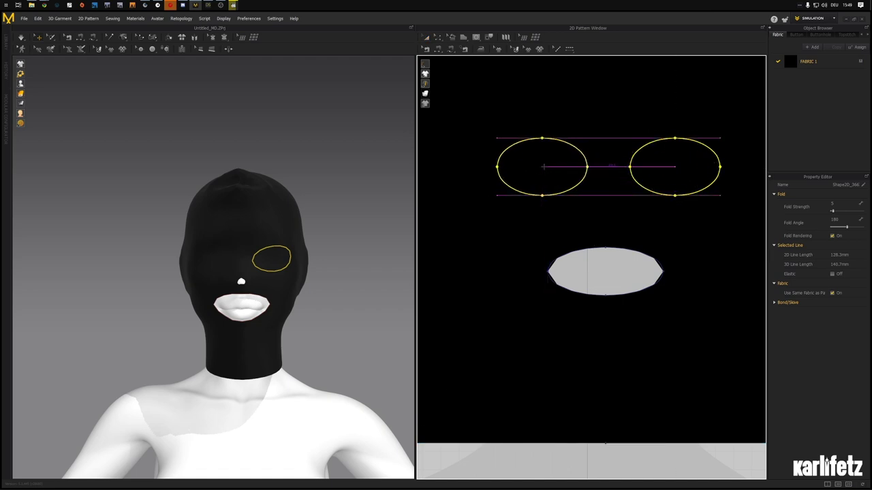
{"action": "left_click", "coordinate": [545, 168]}
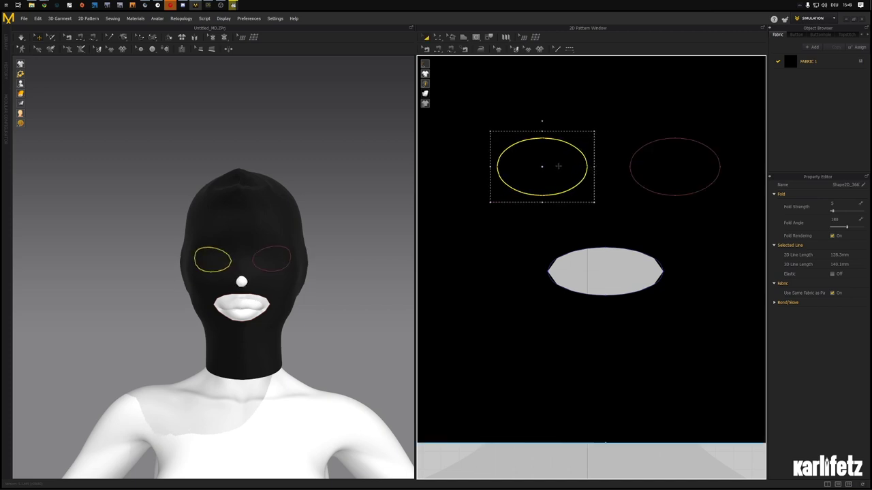
{"action": "left_click_drag", "start_coordinate": [560, 165], "coordinate": [559, 166]}
- Cut the mask pattern along both eye ellipses and delete the cut-out pieces
{"action": "right_click", "coordinate": [560, 165]}
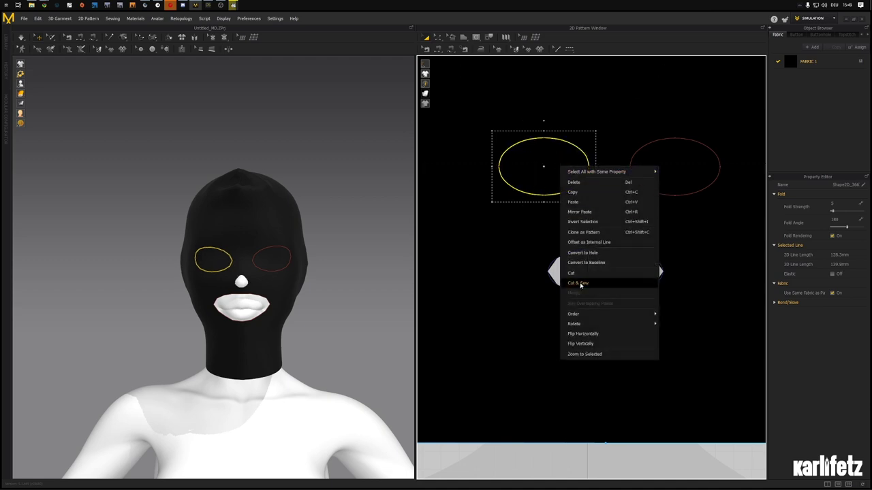
{"action": "left_click", "coordinate": [573, 248]}
{"action": "left_click", "coordinate": [562, 166]}
{"action": "key", "text": "Delete"}
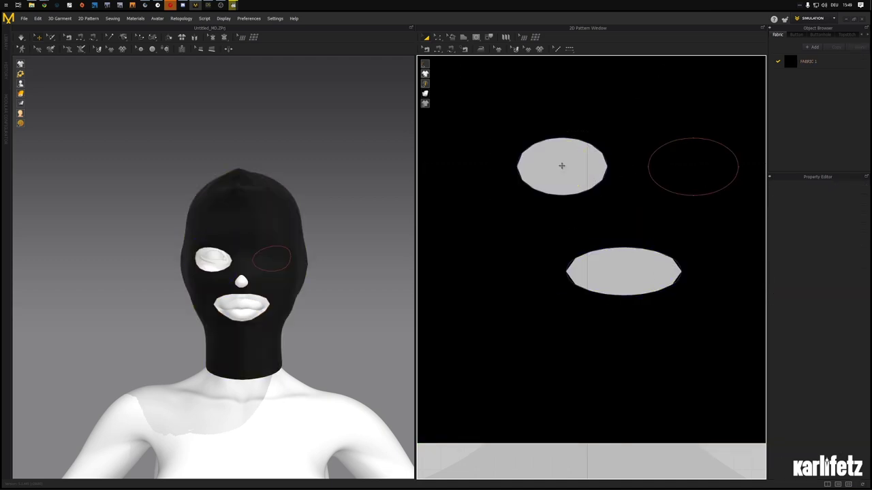
{"action": "left_click", "coordinate": [702, 166]}
{"action": "right_click", "coordinate": [702, 166]}
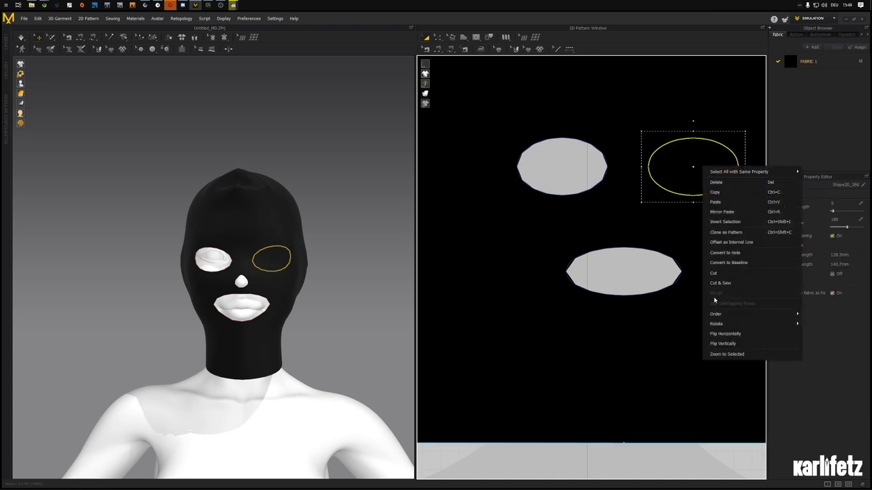
{"action": "left_click", "coordinate": [716, 274]}
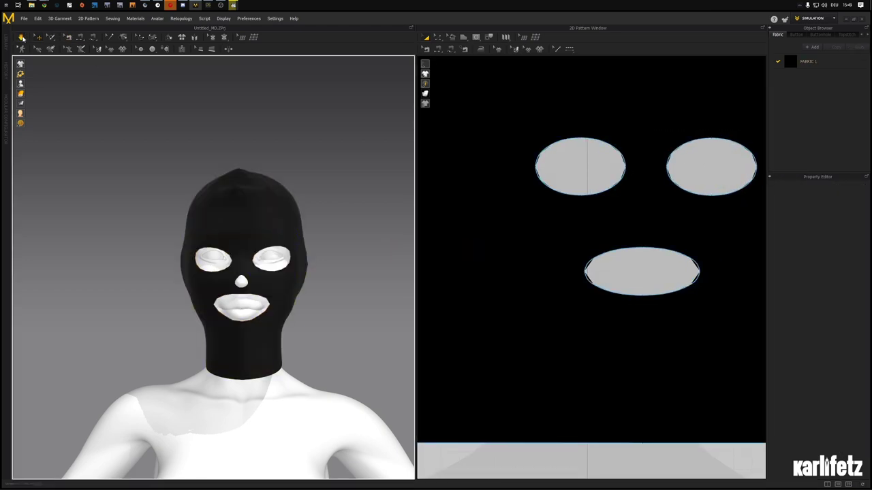
- Simulate the mask with its eye and mouth openings and examine its fit on the head from the side and front
{"action": "right_click_drag", "start_coordinate": [122, 169], "coordinate": [293, 273]}
{"action": "key", "text": "ctrl+a"}
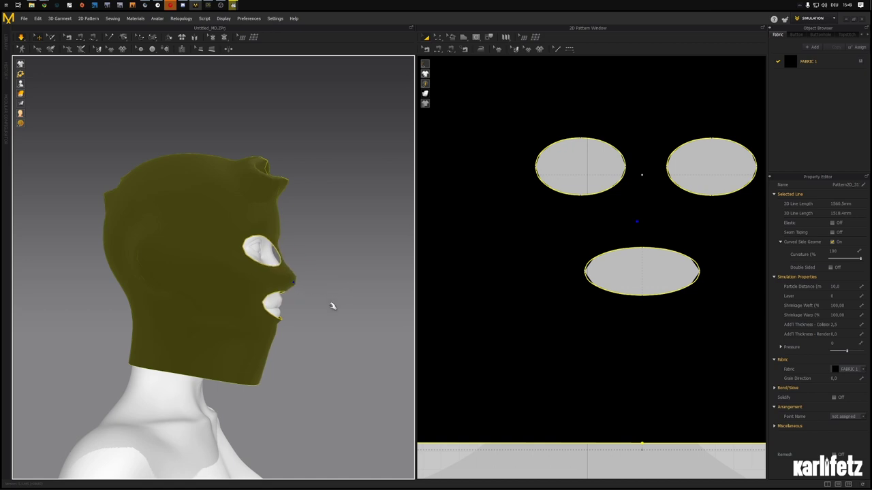
{"action": "right_click_drag", "start_coordinate": [330, 306], "coordinate": [265, 307]}
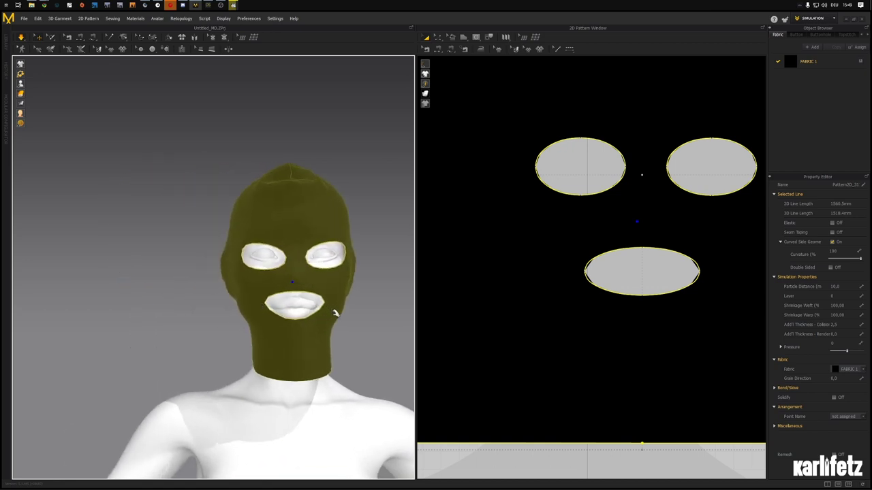
{"action": "right_click_drag", "start_coordinate": [335, 313], "coordinate": [315, 372]}
{"action": "scroll", "coordinate": [316, 372], "scroll_direction": "down", "scroll_amount": 1}
{"action": "scroll", "coordinate": [538, 317], "scroll_direction": "down", "scroll_amount": 3}
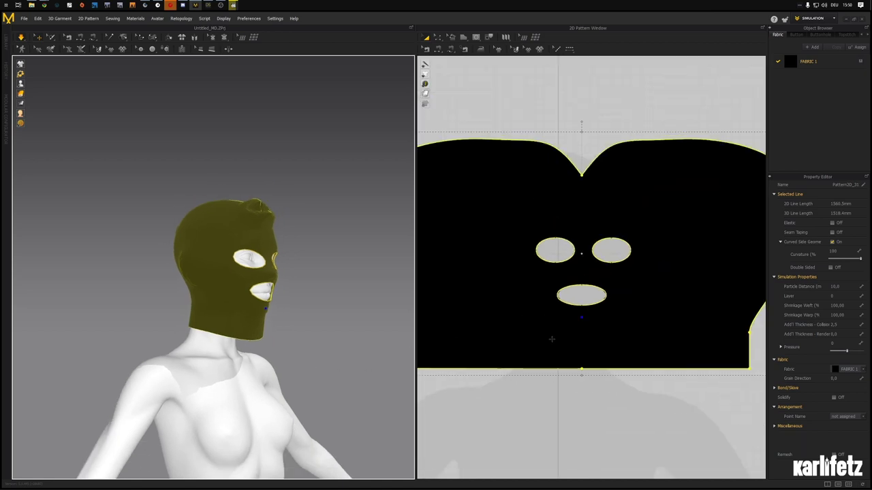
- Remove the midpoint from the bottom edge of the mask pattern
{"action": "right_click_drag", "start_coordinate": [552, 338], "coordinate": [572, 283]}
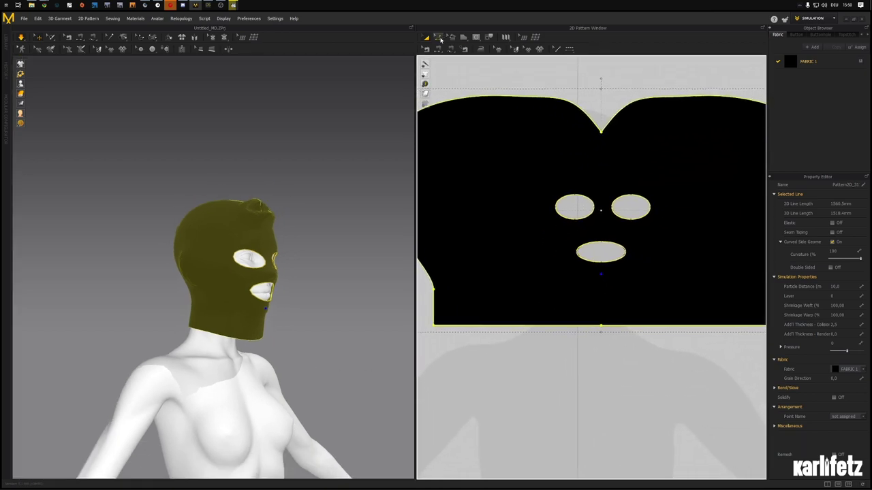
{"action": "left_click", "coordinate": [438, 38]}
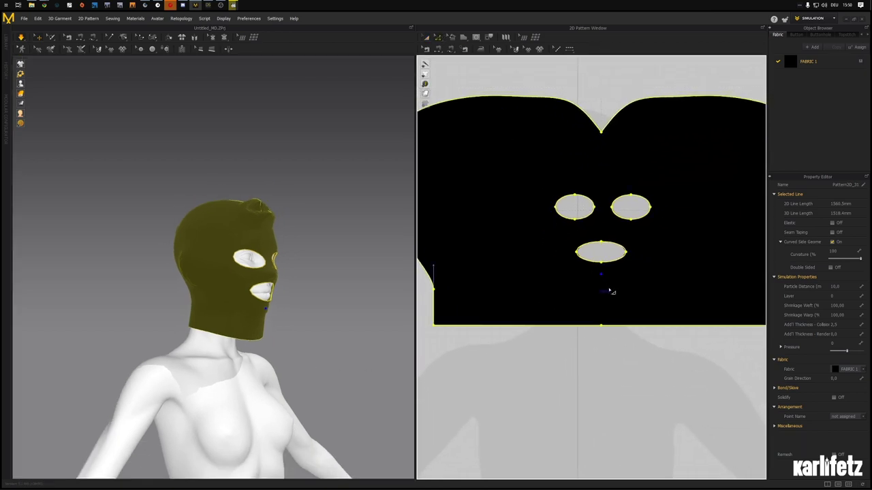
{"action": "left_click", "coordinate": [601, 328]}
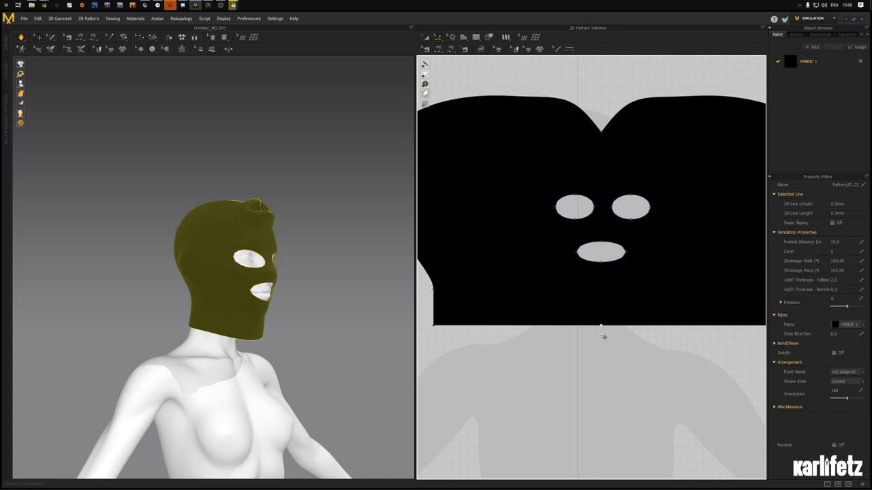
{"action": "left_click", "coordinate": [629, 332]}
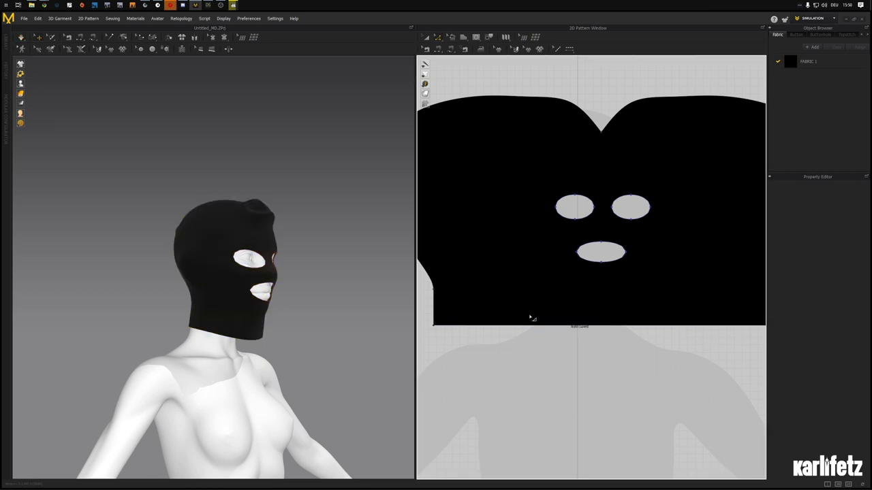
- Lengthen the neck part of the mask by moving the pattern's bottom edge straight down
{"action": "left_click", "coordinate": [438, 38]}
{"action": "left_click", "coordinate": [463, 97]}
{"action": "left_click", "coordinate": [602, 330]}
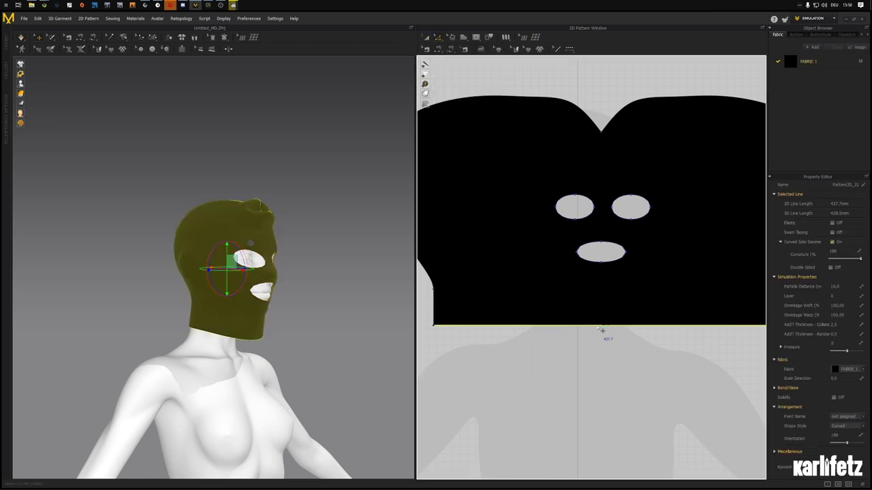
{"action": "left_click_drag", "start_coordinate": [602, 330], "coordinate": [602, 347]}
{"action": "left_click", "coordinate": [623, 287]}
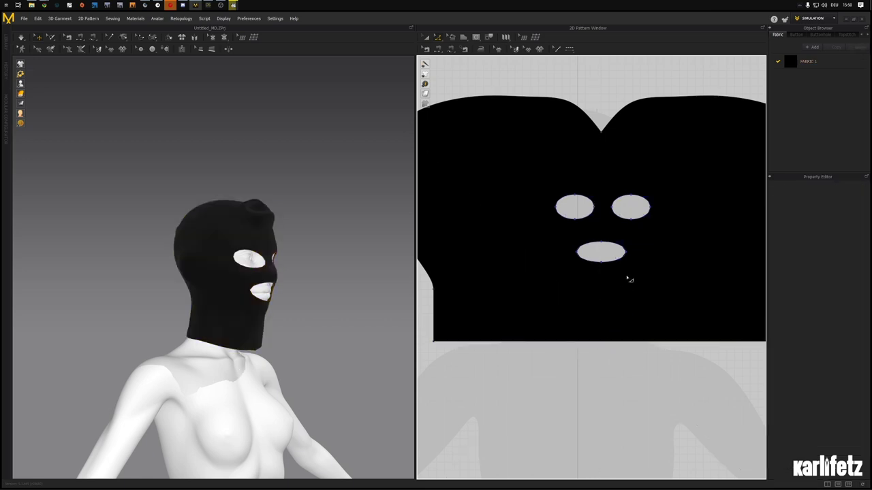
- Move the whole mask pattern sideways to centre it on the avatar silhouette's vertical centre line
{"action": "left_click", "coordinate": [426, 37]}
{"action": "left_click_drag", "start_coordinate": [638, 154], "coordinate": [596, 150]}
{"action": "left_click", "coordinate": [610, 152]}
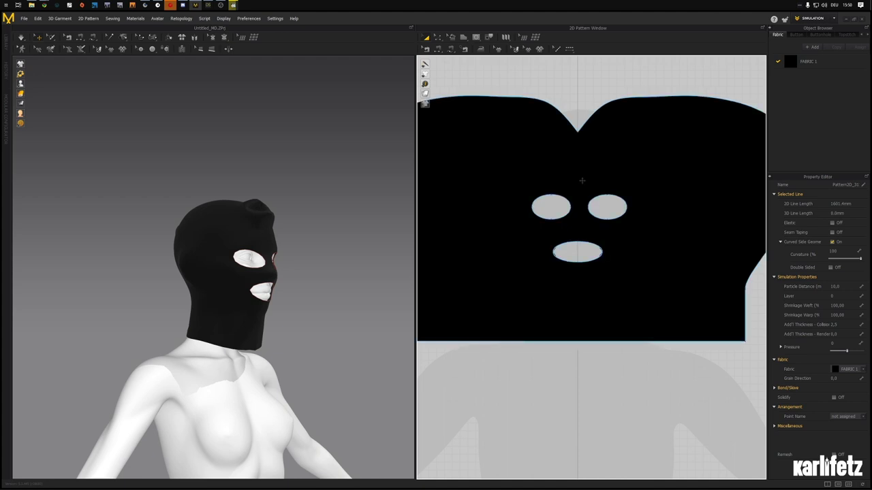
{"action": "scroll", "coordinate": [582, 179], "scroll_direction": "down", "scroll_amount": 5}
{"action": "scroll", "coordinate": [586, 230], "scroll_direction": "up", "scroll_amount": 8}
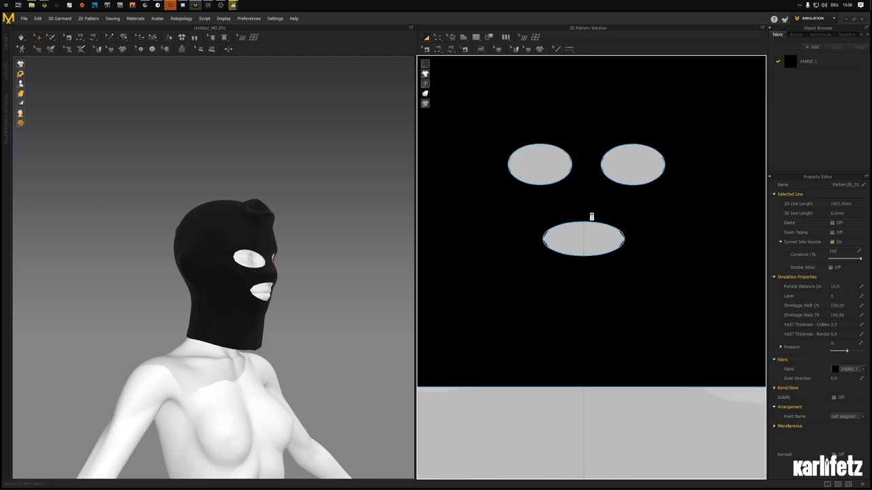
- Lengthen the mask's neck part further by moving the pattern's bottom edge straight down, and simulate the new length
{"action": "scroll", "coordinate": [535, 306], "scroll_direction": "down", "scroll_amount": 2}
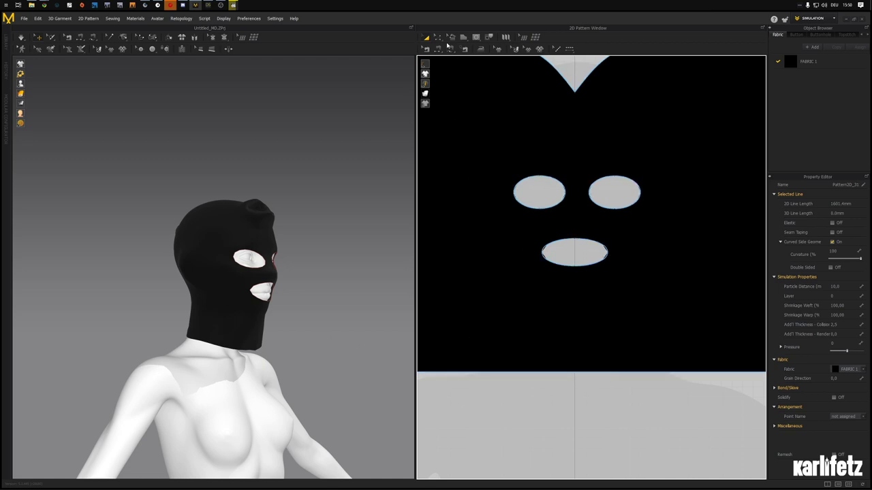
{"action": "left_click", "coordinate": [586, 374]}
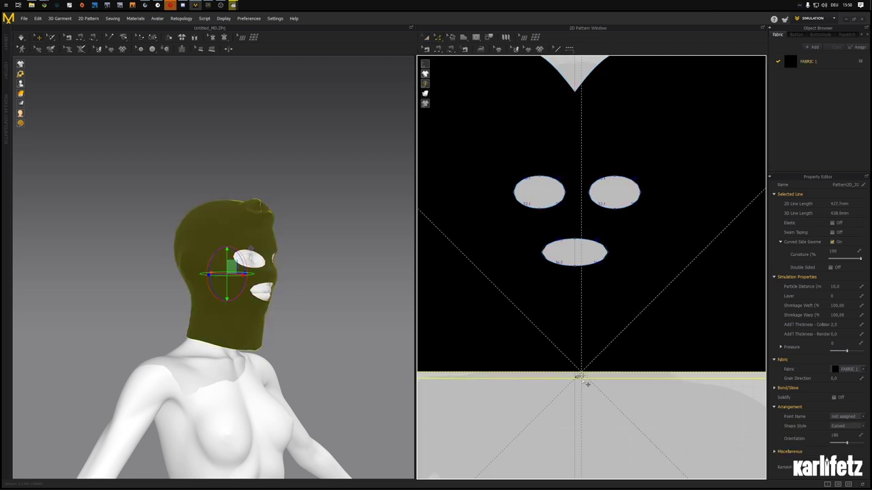
{"action": "left_click_drag", "start_coordinate": [579, 381], "coordinate": [586, 389]}
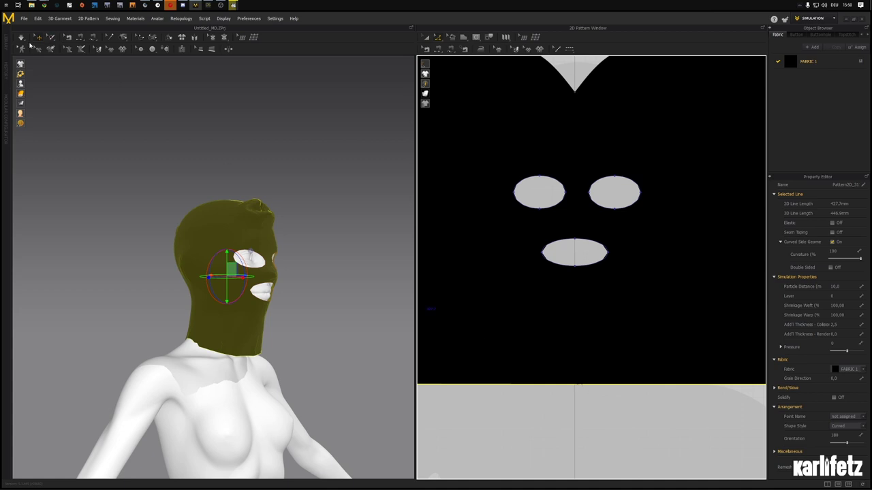
{"action": "left_click", "coordinate": [20, 38]}
{"action": "left_click", "coordinate": [19, 39]}
{"action": "scroll", "coordinate": [574, 264], "scroll_direction": "down", "scroll_amount": 3}
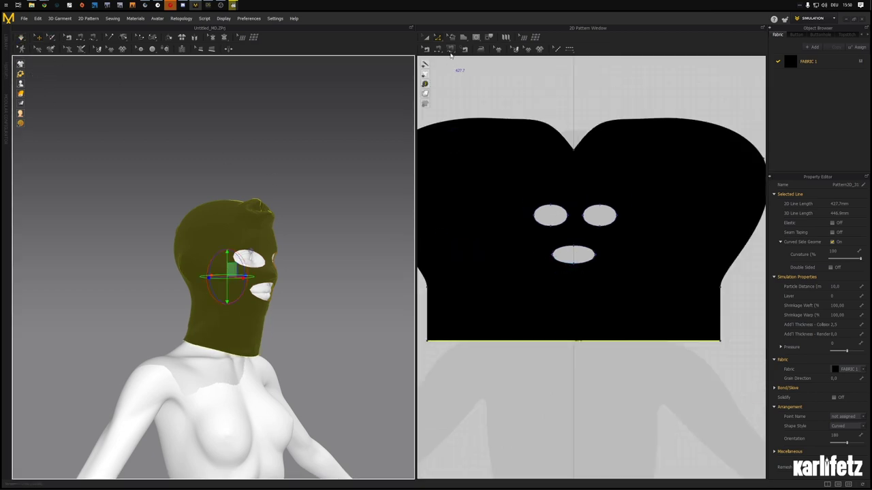
- Try to draw an internal line across the neck part between both side edges, with its middle point raised towards the mouth
{"action": "left_click", "coordinate": [438, 38]}
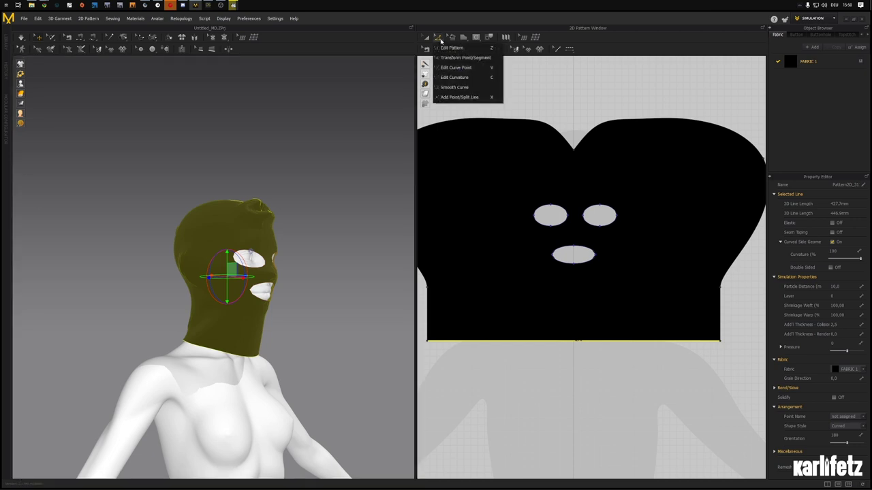
{"action": "left_click", "coordinate": [476, 38]}
{"action": "left_click", "coordinate": [495, 58]}
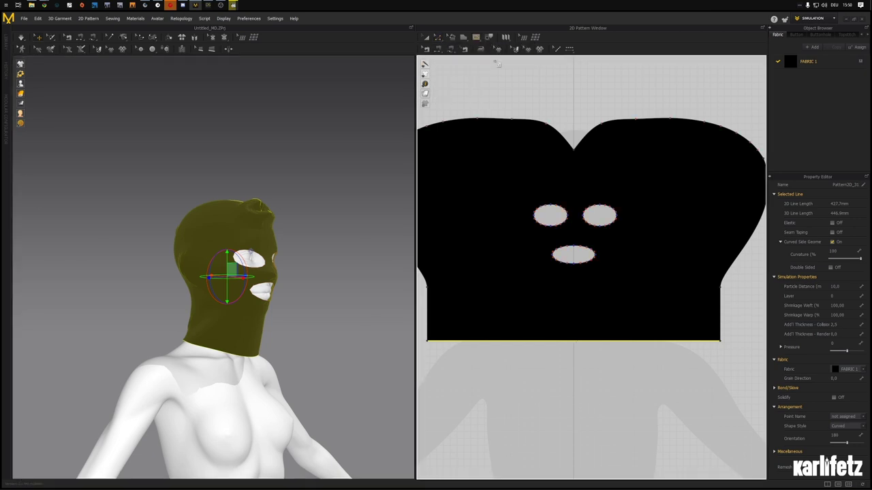
{"action": "left_click", "coordinate": [427, 314]}
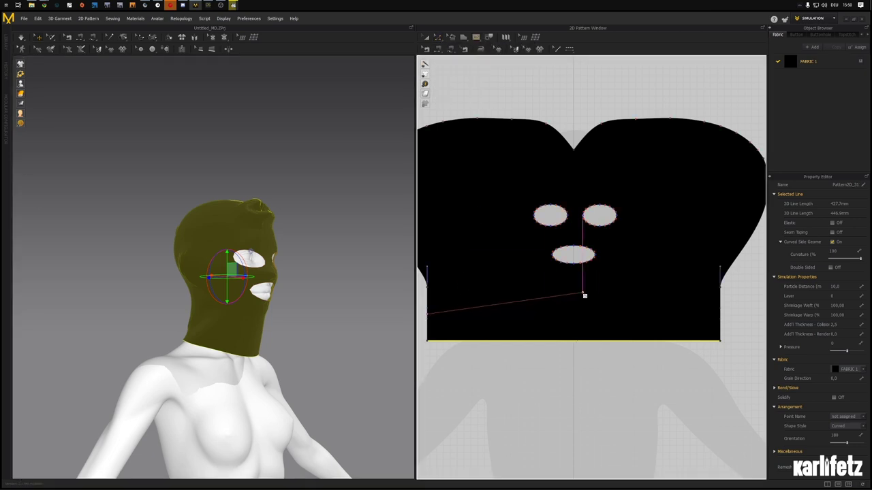
{"action": "left_click", "coordinate": [573, 295]}
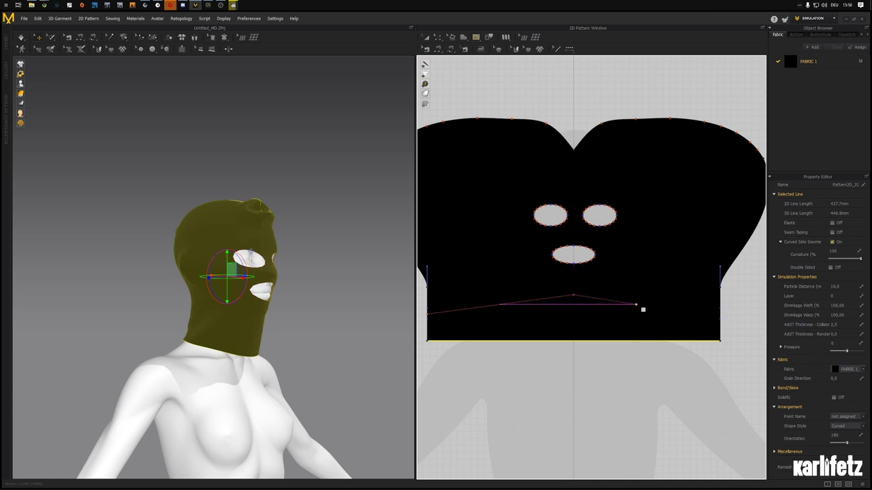
{"action": "double_click", "coordinate": [718, 315]}
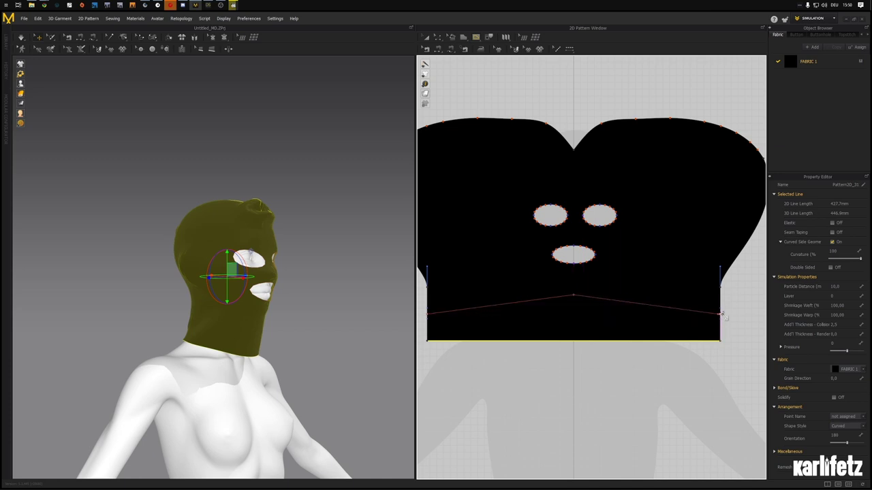
{"action": "key", "text": "ctrl+z"}
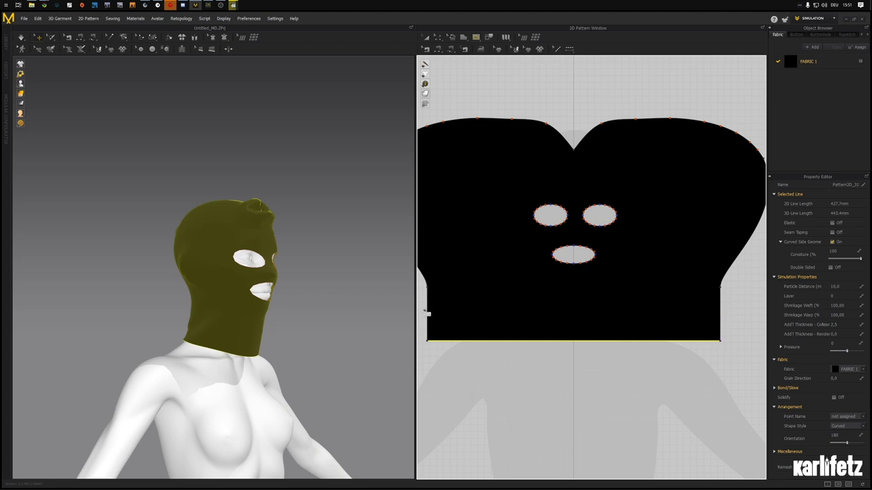
{"action": "left_click", "coordinate": [431, 316]}
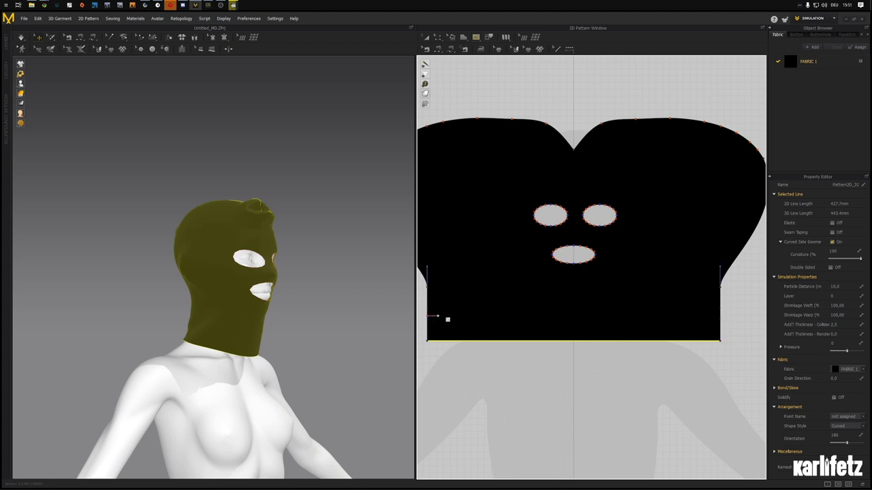
{"action": "left_click", "coordinate": [577, 297]}
{"action": "left_click", "coordinate": [721, 316]}
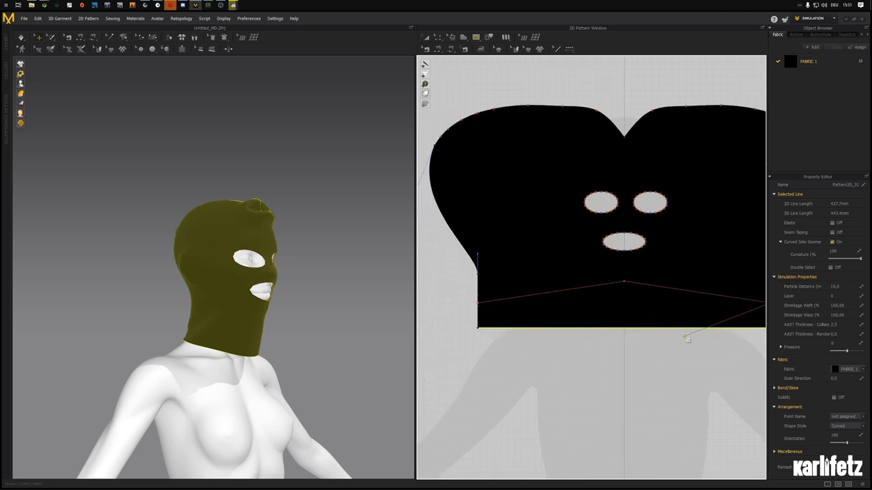
{"action": "key", "text": "Return"}
{"action": "mouse_move", "coordinate": [282, 356]}
{"action": "right_mouse_down"}
{"action": "mouse_move", "coordinate": [257, 354]}
{"action": "mouse_move", "coordinate": [291, 352]}
{"action": "right_mouse_up"}
- Try an internal line across the upper neck that dips at the centre, examine it on the avatar, and undo it
{"action": "left_click", "coordinate": [481, 280]}
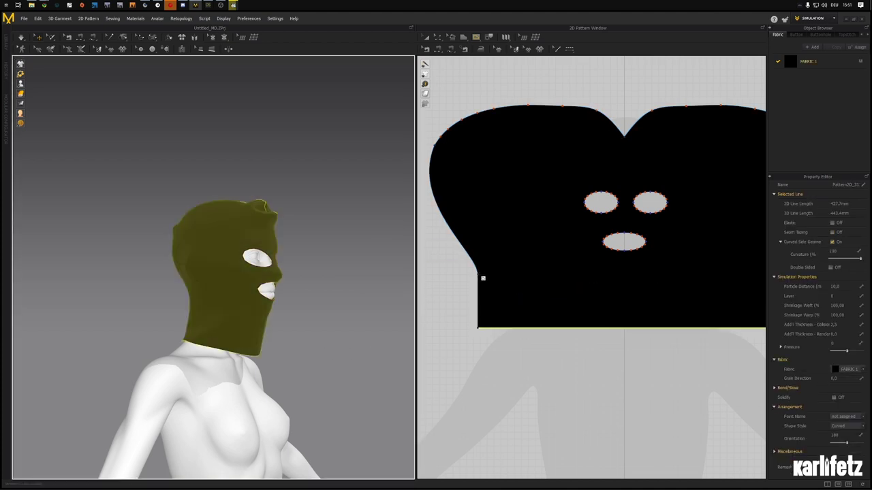
{"action": "left_click", "coordinate": [483, 278]}
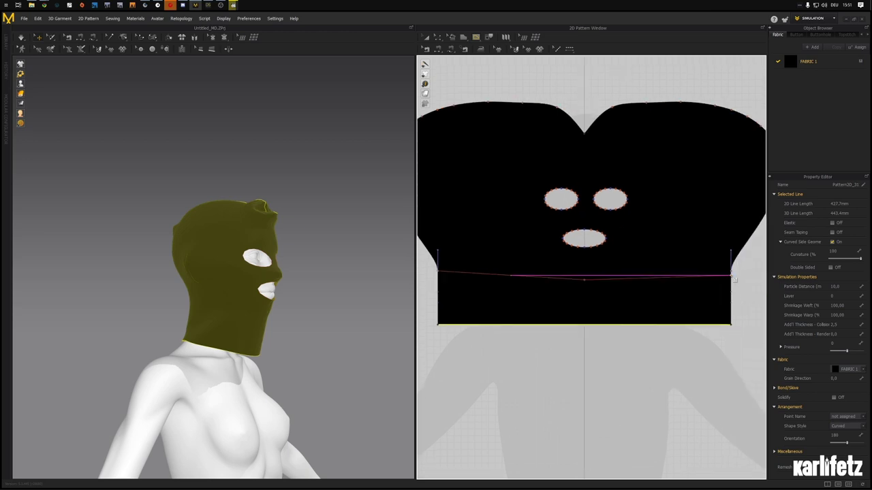
{"action": "double_click", "coordinate": [732, 277]}
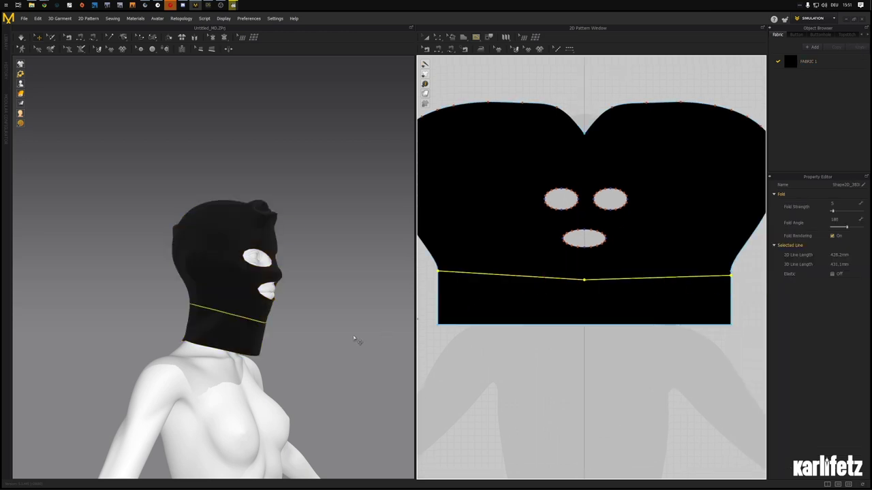
{"action": "right_click_drag", "start_coordinate": [341, 341], "coordinate": [273, 326]}
{"action": "left_click", "coordinate": [424, 38]}
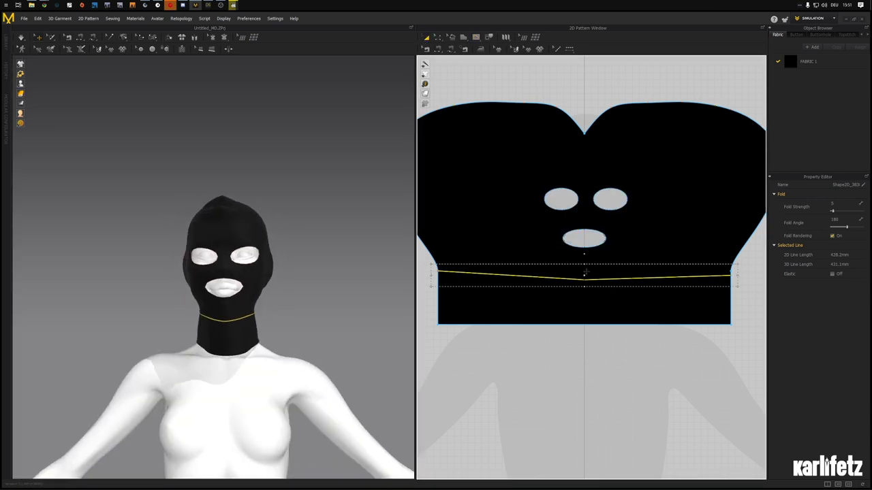
{"action": "key", "text": "ctrl+z"}
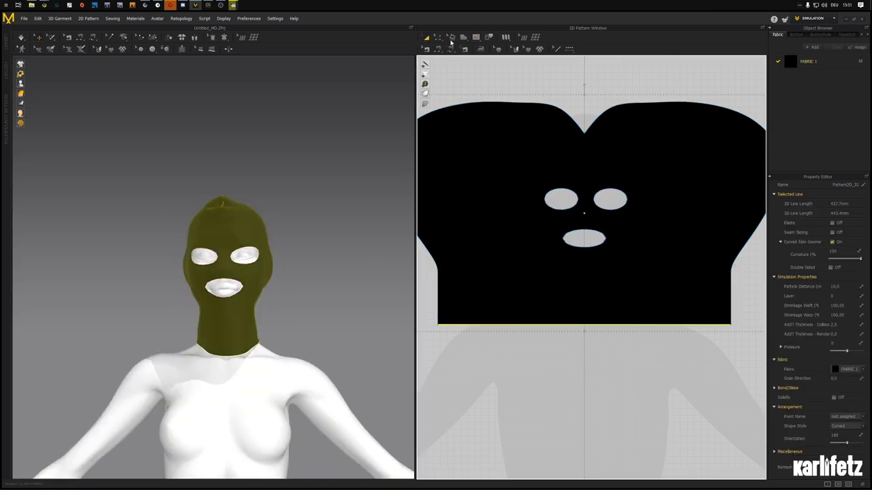
- Draw an internal line about 429 mm long between the two neck corners, dipping on the centre line below the mouth
{"action": "left_click", "coordinate": [475, 38]}
{"action": "left_click", "coordinate": [499, 58]}
{"action": "left_click", "coordinate": [439, 273]}
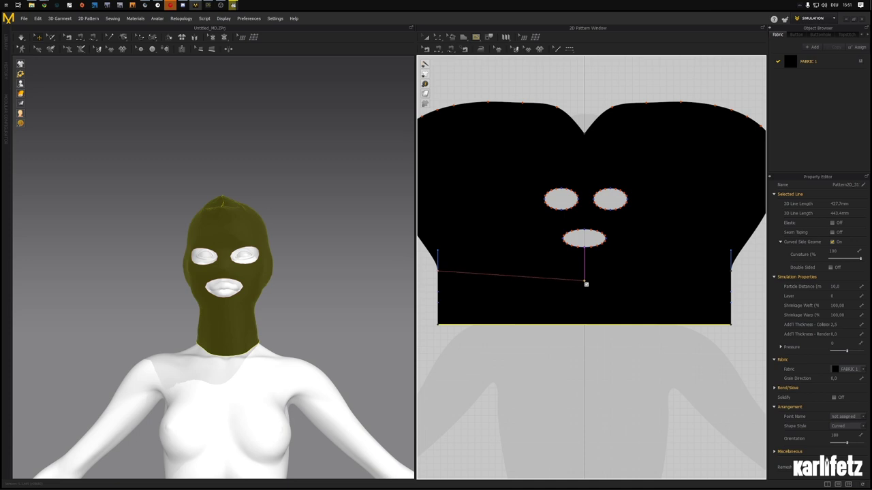
{"action": "left_click", "coordinate": [586, 283]}
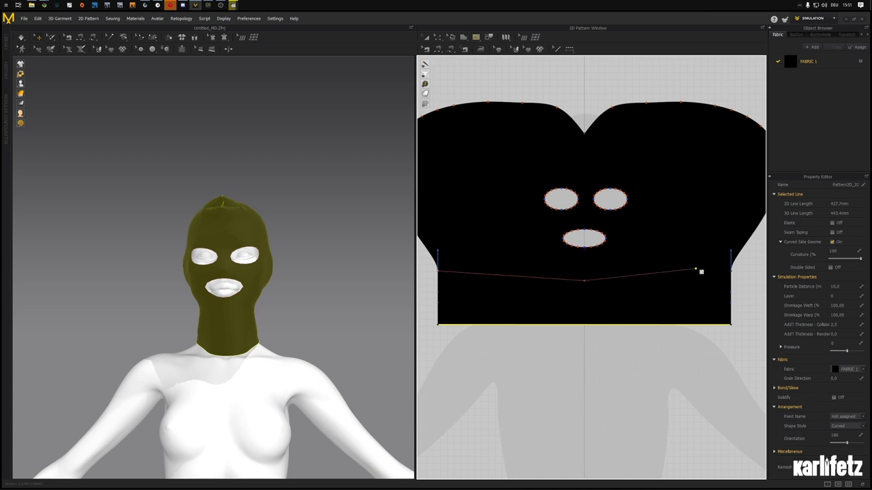
{"action": "left_click", "coordinate": [731, 273]}
{"action": "mouse_move", "coordinate": [321, 312]}
{"action": "right_mouse_down"}
{"action": "mouse_move", "coordinate": [394, 312]}
{"action": "mouse_move", "coordinate": [228, 317]}
{"action": "mouse_move", "coordinate": [255, 292]}
{"action": "mouse_move", "coordinate": [288, 317]}
{"action": "mouse_move", "coordinate": [320, 316]}
{"action": "right_mouse_up"}
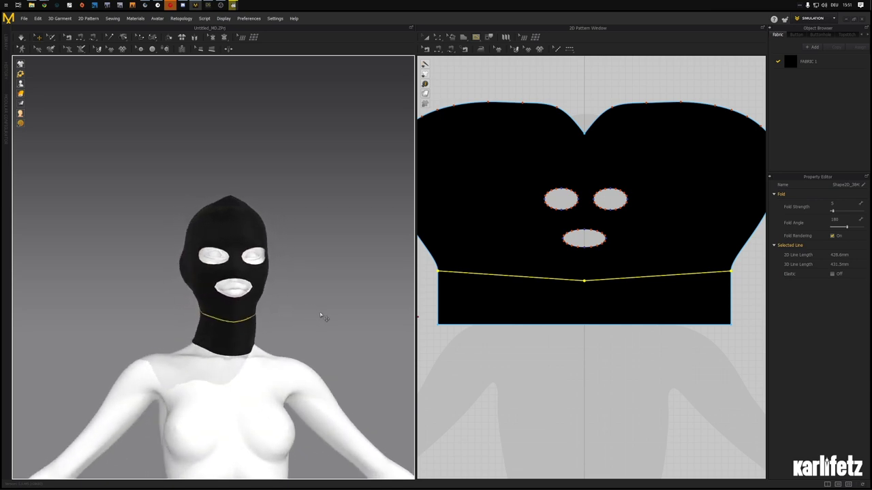
- Try to cut the mask pattern apart along the internal neck line, and undo the cut
{"action": "left_click", "coordinate": [426, 38]}
{"action": "right_click", "coordinate": [617, 279]}
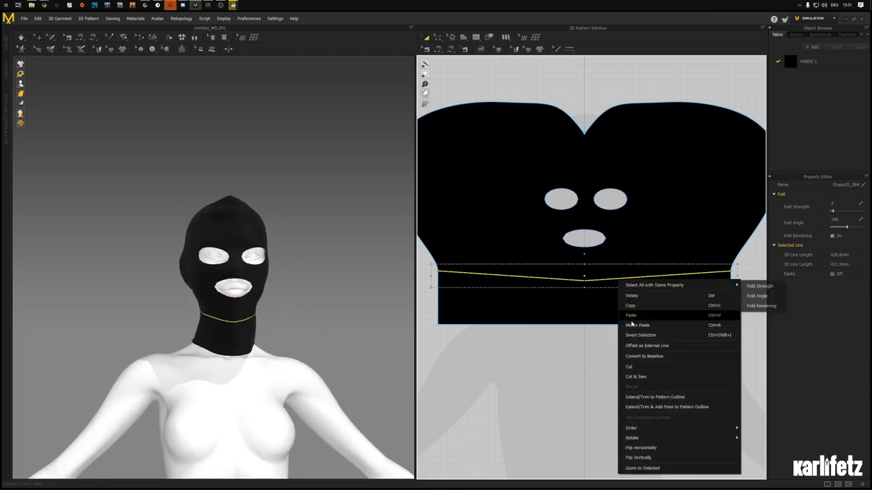
{"action": "left_click", "coordinate": [645, 371]}
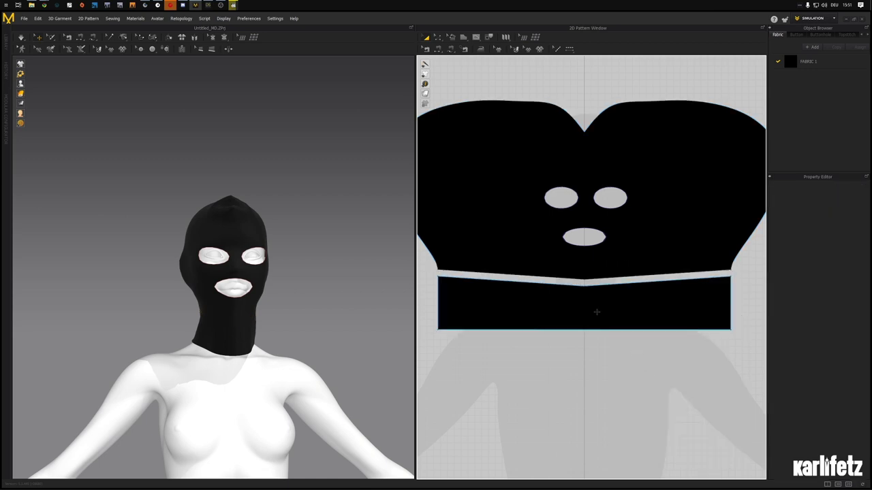
{"action": "key", "text": "ctrl+z"}
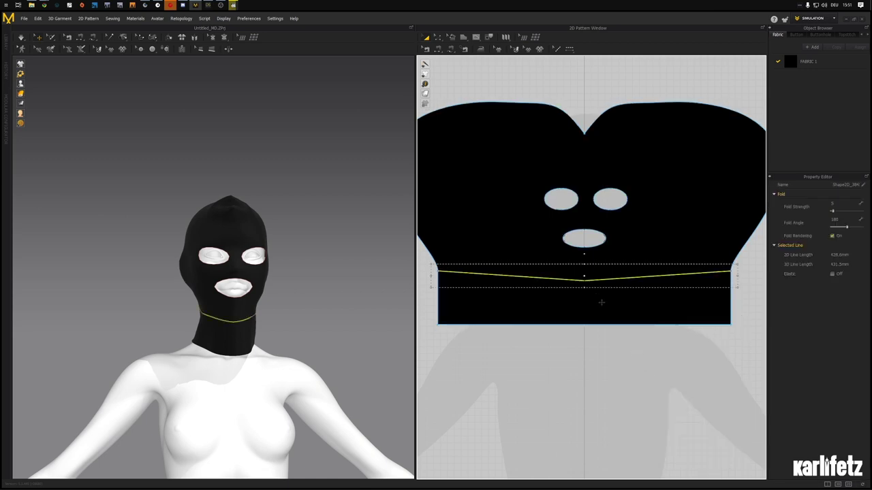
- Separate the neck piece from the mask along the internal line with Cut & Sew
{"action": "right_click", "coordinate": [602, 290]}
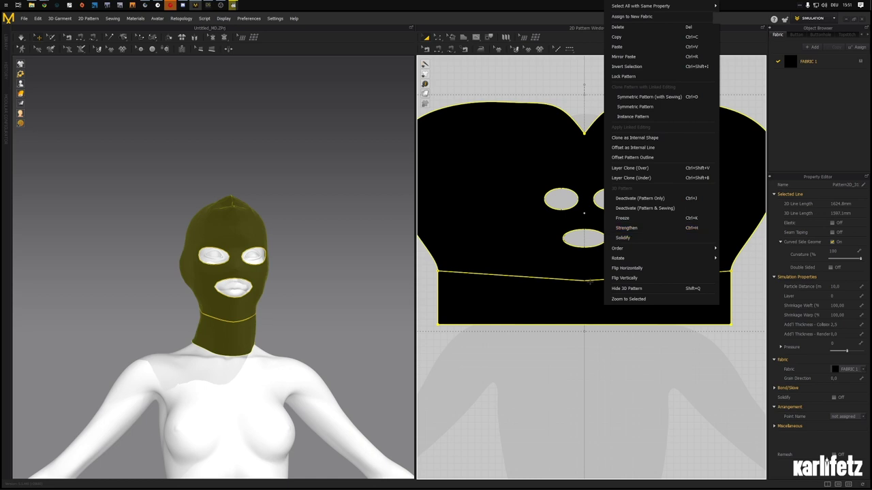
{"action": "left_click", "coordinate": [585, 282]}
{"action": "left_click", "coordinate": [588, 282]}
{"action": "right_click", "coordinate": [594, 280]}
{"action": "left_click", "coordinate": [626, 379]}
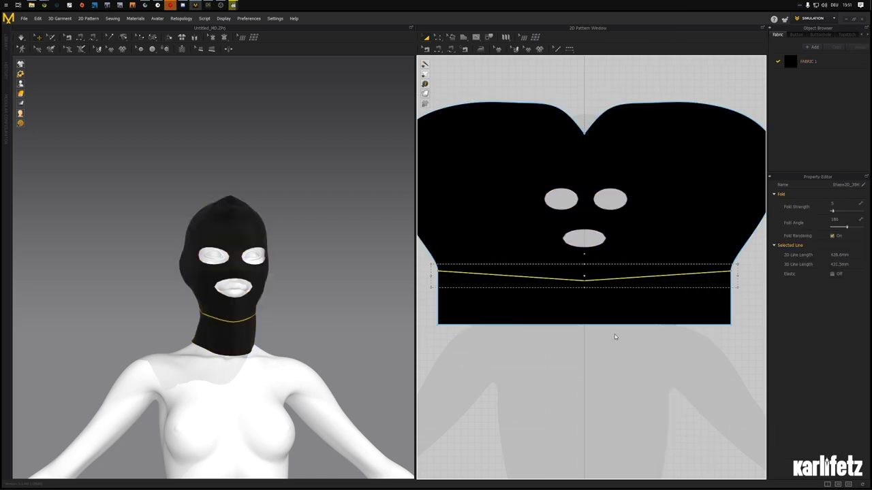
{"action": "right_click_drag", "start_coordinate": [341, 332], "coordinate": [354, 334]}
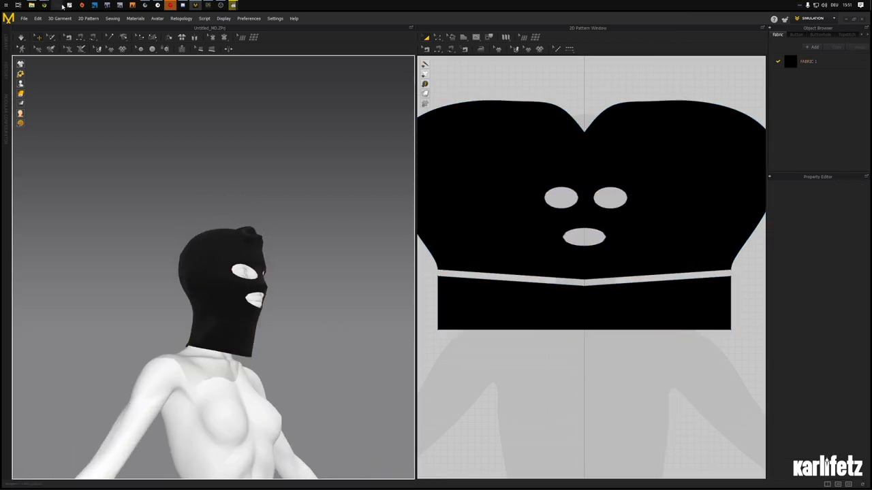
- Simulate the mask with the sewn-on neck piece and examine its fit up close
{"action": "left_click", "coordinate": [21, 37]}
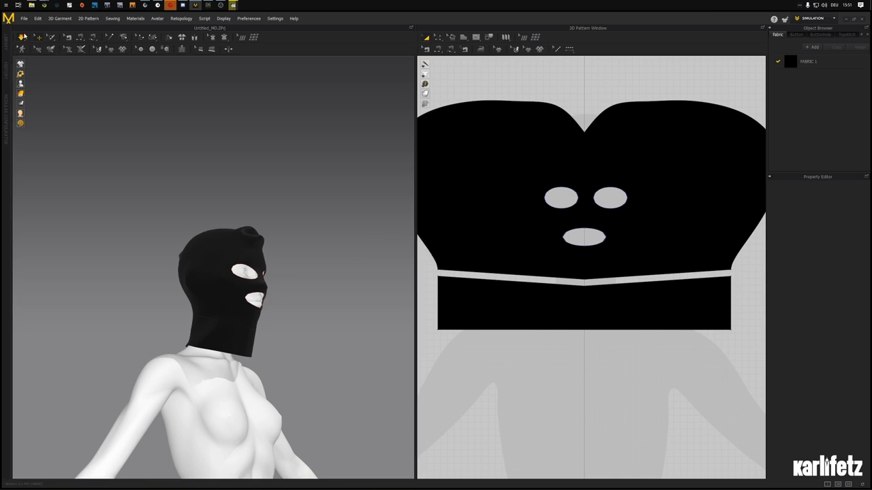
{"action": "scroll", "coordinate": [325, 275], "scroll_direction": "up", "scroll_amount": 2}
{"action": "right_click_drag", "start_coordinate": [335, 257], "coordinate": [329, 283]}
- Tighten the neck piece by setting its Shrinkage Weft to 70, and reduce it further to 50
{"action": "left_click", "coordinate": [495, 303]}
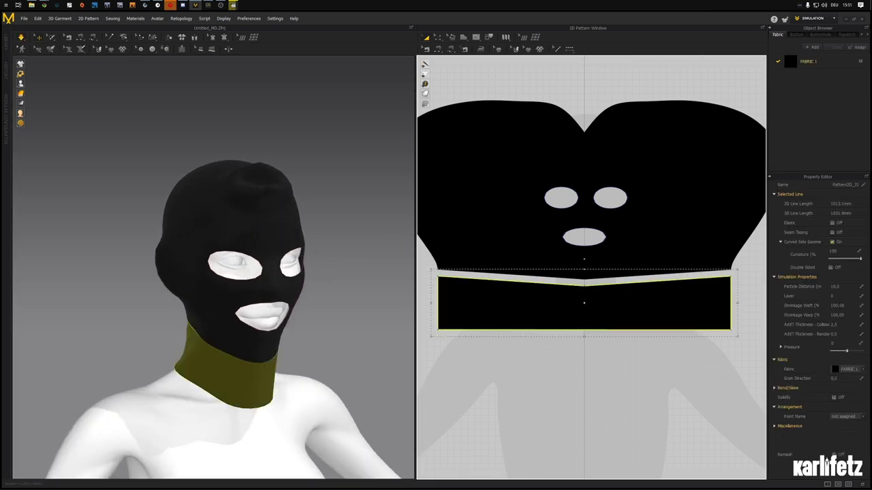
{"action": "left_click", "coordinate": [837, 305]}
{"action": "type", "text": "70"}
{"action": "key", "text": "Return"}
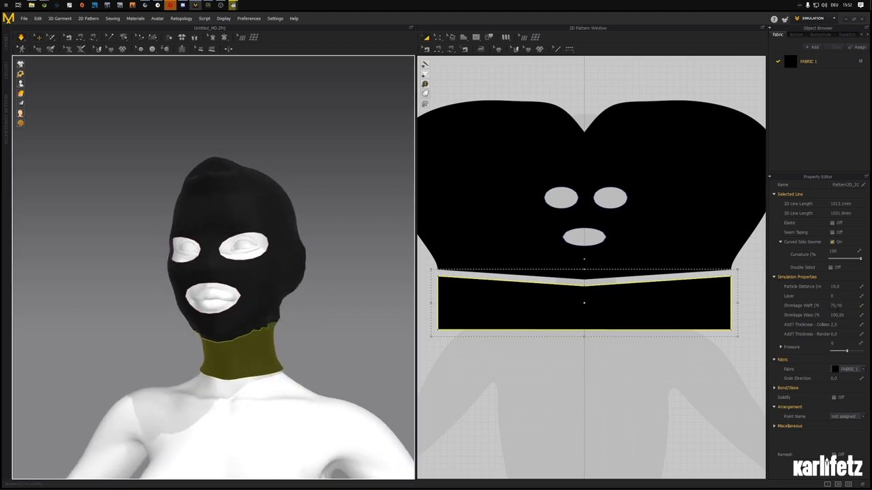
{"action": "left_click", "coordinate": [837, 305]}
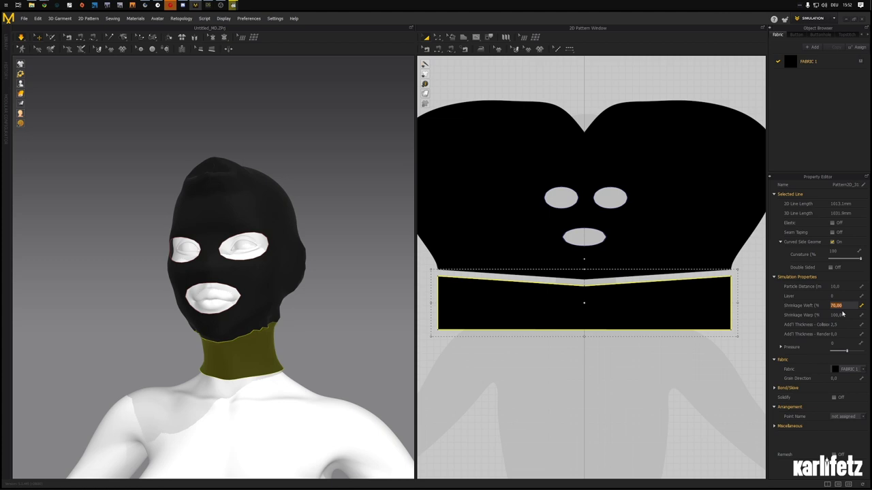
{"action": "type", "text": "50"}
{"action": "key", "text": "Return"}
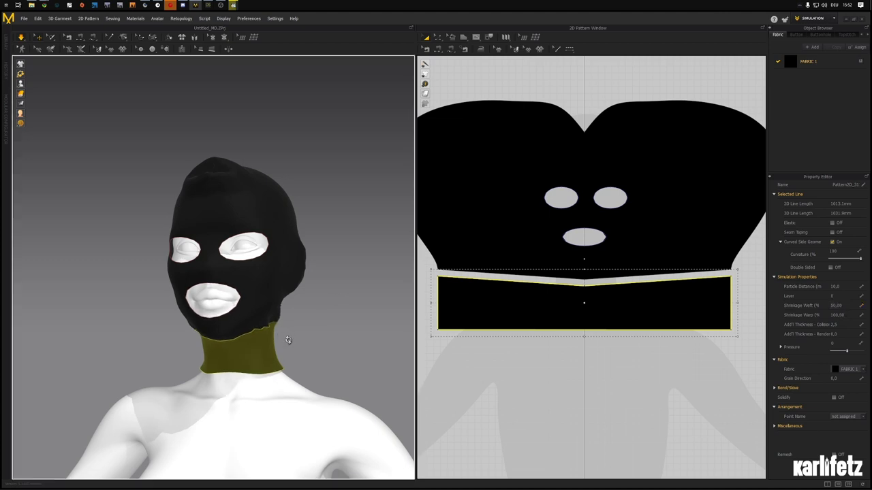
{"action": "right_click_drag", "start_coordinate": [278, 342], "coordinate": [299, 346]}
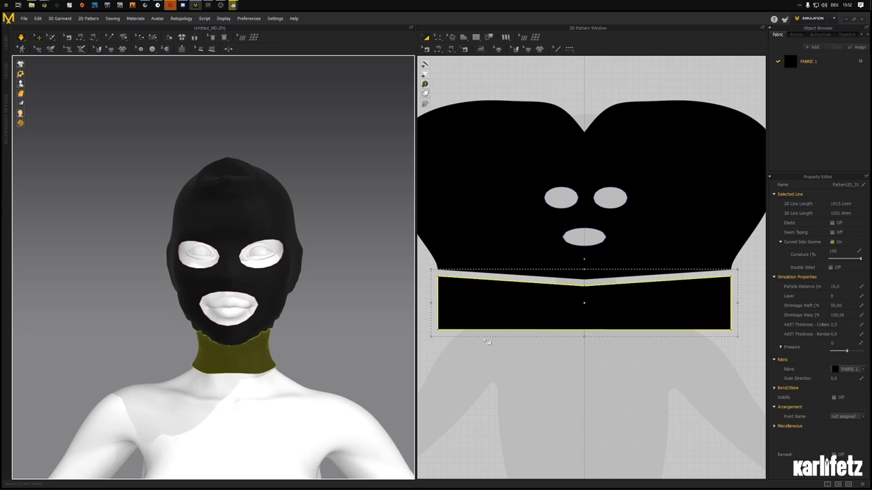
- Draw a horizontal internal line about 428 mm long just above the neck piece's bottom edge and cut and sew along it
{"action": "left_click", "coordinate": [476, 37]}
{"action": "left_click", "coordinate": [498, 51]}
{"action": "left_click", "coordinate": [439, 325]}
{"action": "double_click", "coordinate": [731, 324]}
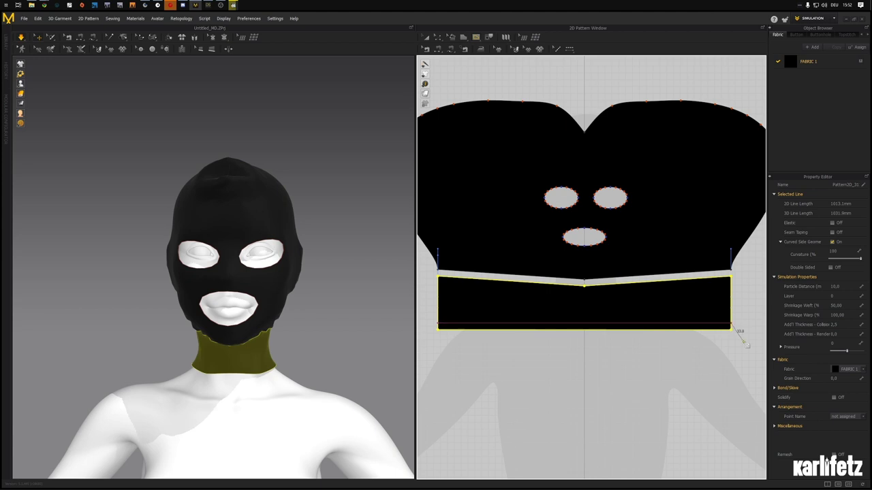
{"action": "key", "text": "Return"}
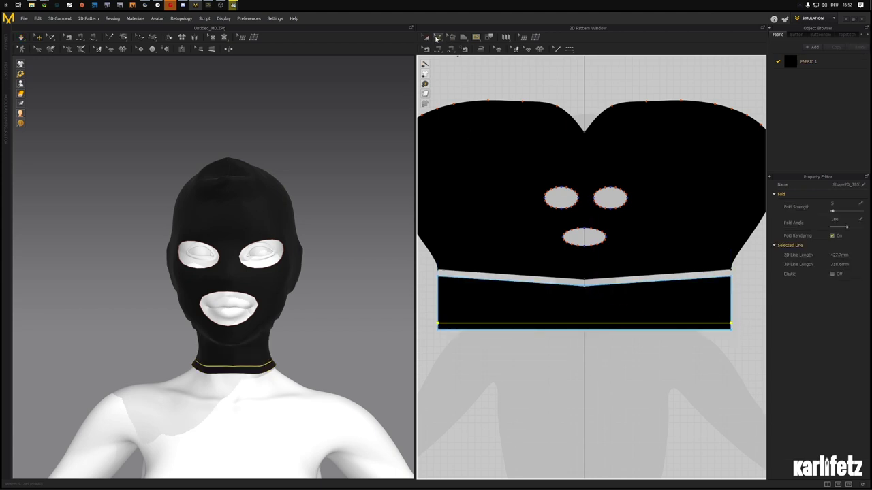
{"action": "right_click", "coordinate": [568, 325]}
{"action": "left_click", "coordinate": [592, 398]}
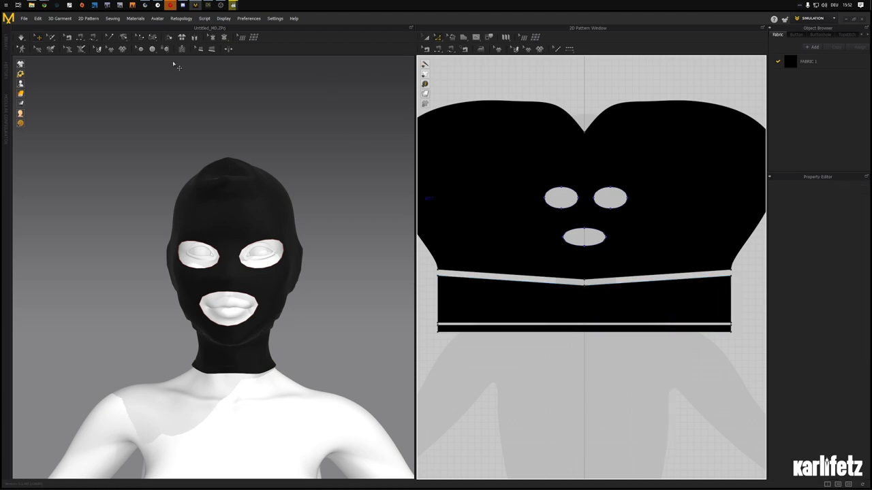
- Simulate the mask and try shifting the center notch point and adjoining curved line on the main piece's upper edge
{"action": "left_click", "coordinate": [22, 38]}
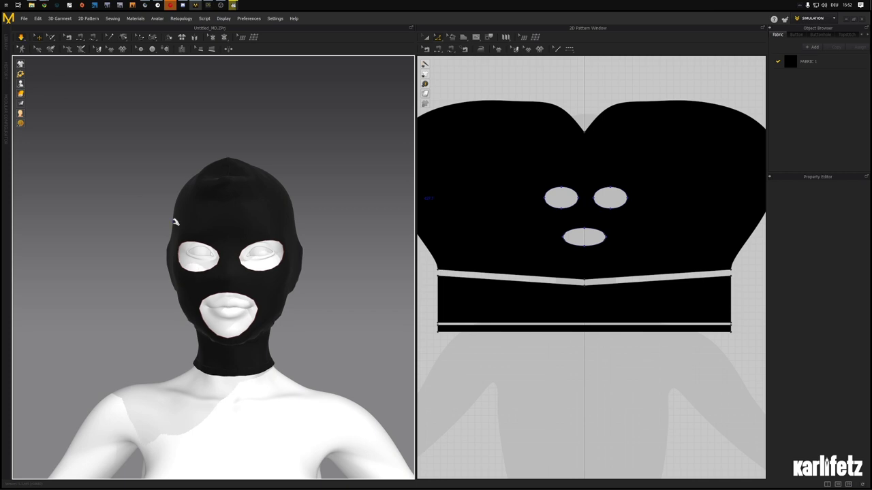
{"action": "right_click_drag", "start_coordinate": [207, 237], "coordinate": [163, 253]}
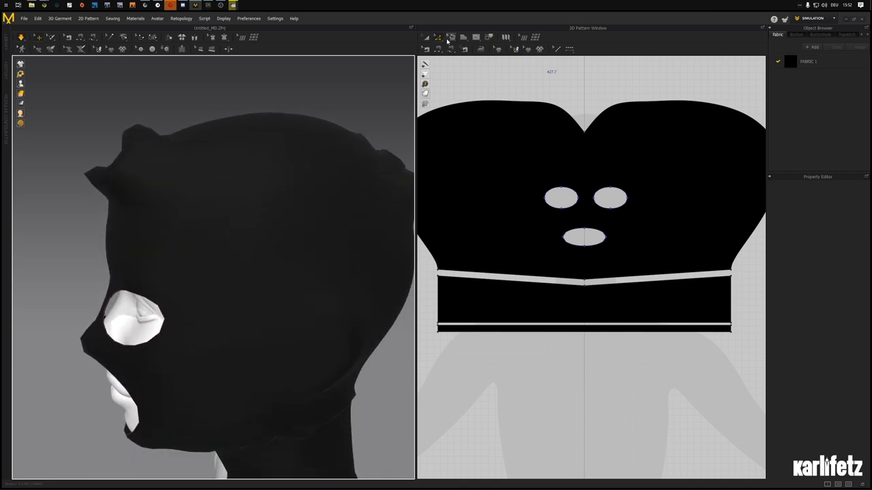
{"action": "left_click", "coordinate": [587, 137]}
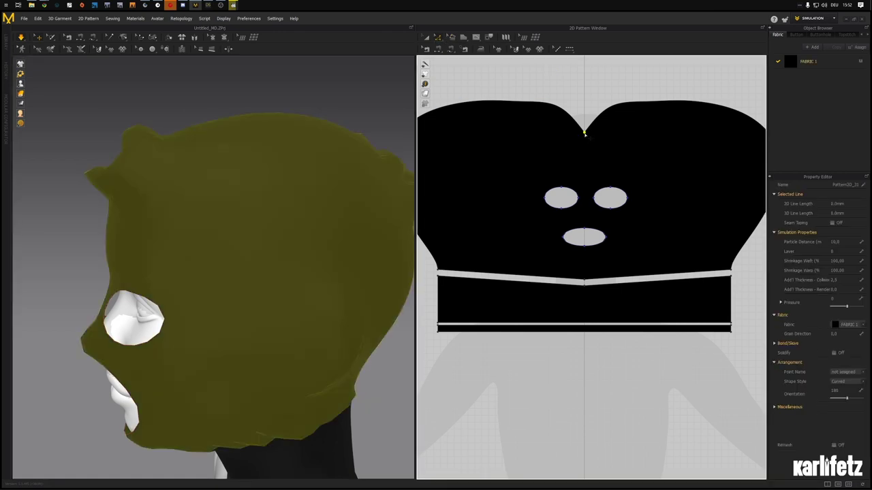
{"action": "left_click", "coordinate": [583, 128]}
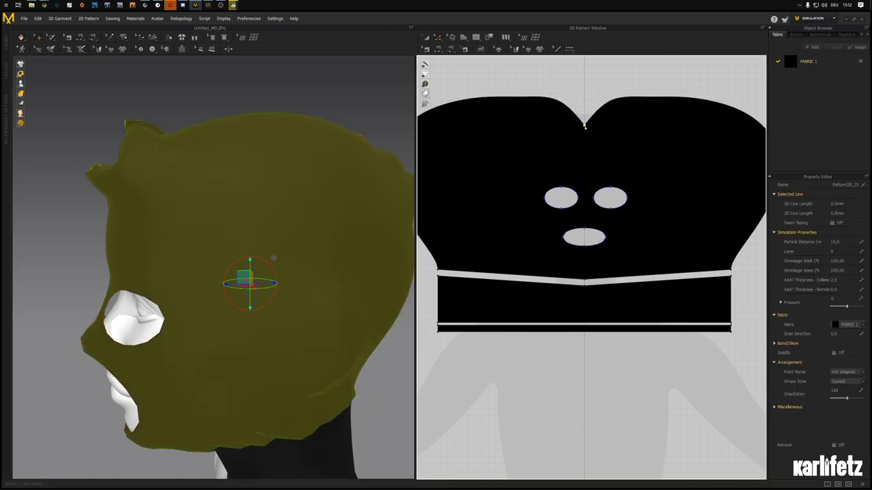
{"action": "left_click_drag", "start_coordinate": [585, 126], "coordinate": [585, 132]}
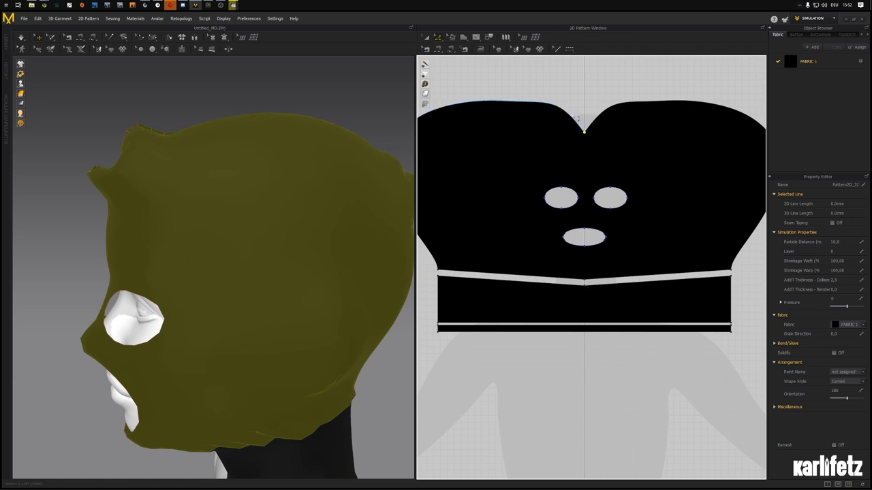
{"action": "left_click", "coordinate": [567, 113]}
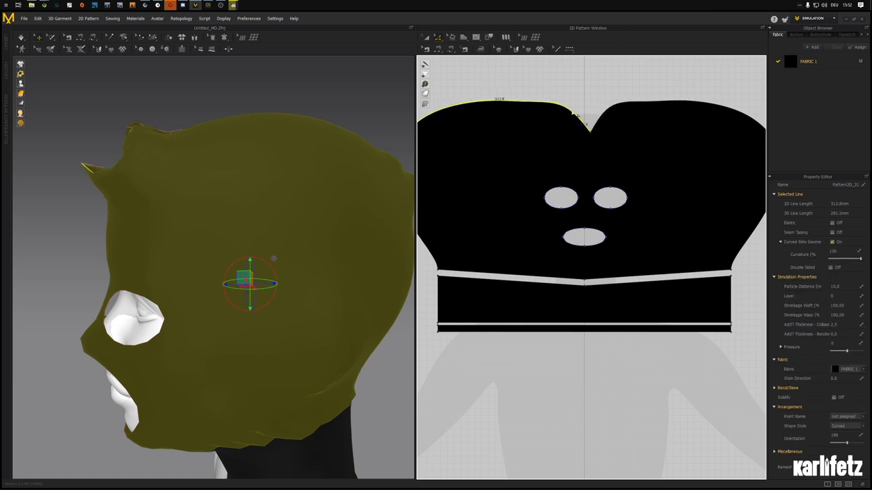
{"action": "left_click", "coordinate": [577, 119]}
- Convert the center notch point on the main mask piece's upper edge to a curve point
{"action": "left_click", "coordinate": [584, 131]}
{"action": "right_click", "coordinate": [584, 131]}
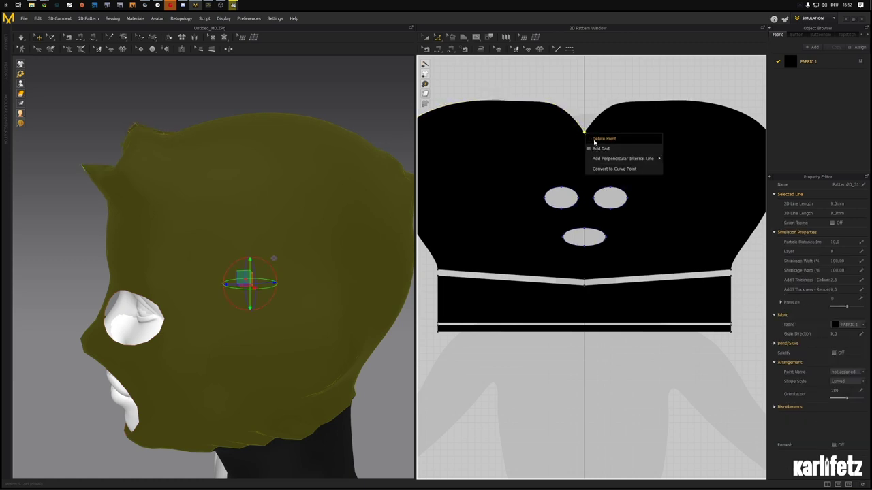
{"action": "left_click", "coordinate": [608, 162]}
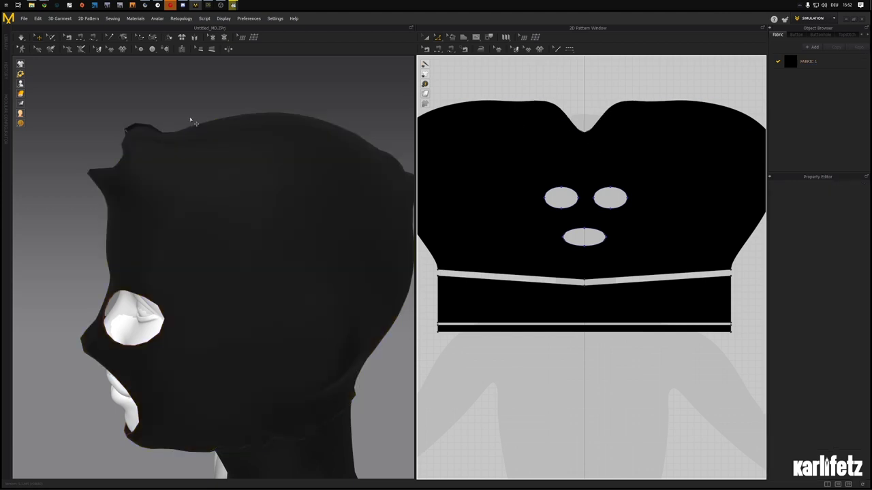
- Simulate the mask with the rounded notch, pull its fabric at the crown, and examine the forehead seam from several sides
{"action": "right_click_drag", "start_coordinate": [190, 120], "coordinate": [266, 125]}
{"action": "left_click", "coordinate": [21, 38]}
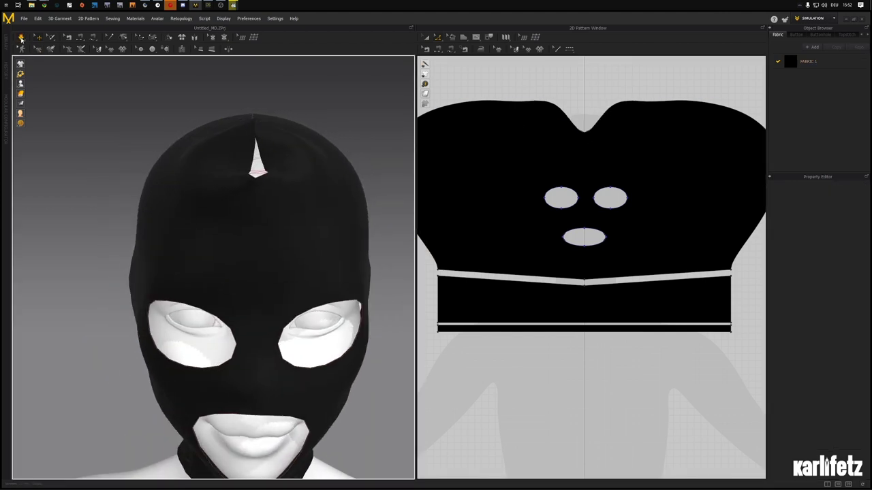
{"action": "right_click_drag", "start_coordinate": [231, 165], "coordinate": [300, 173]}
{"action": "left_click", "coordinate": [169, 127]}
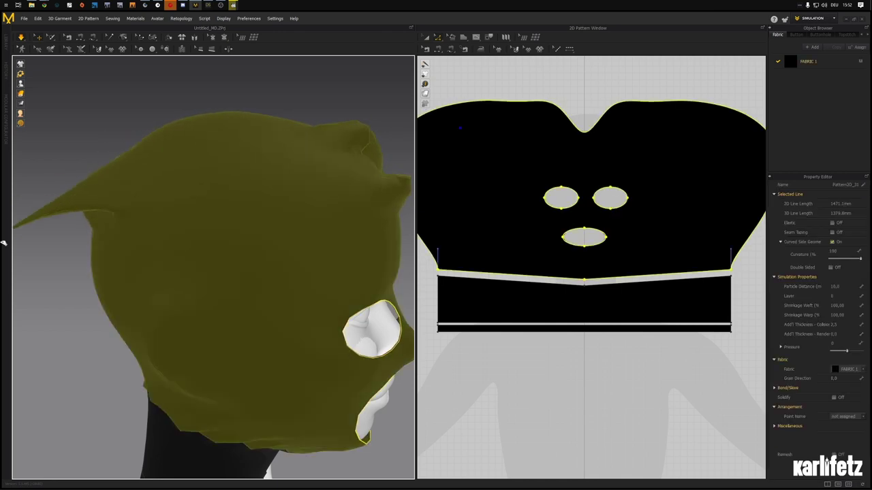
{"action": "right_click_drag", "start_coordinate": [29, 255], "coordinate": [207, 249]}
{"action": "scroll", "coordinate": [201, 252], "scroll_direction": "down", "scroll_amount": 3}
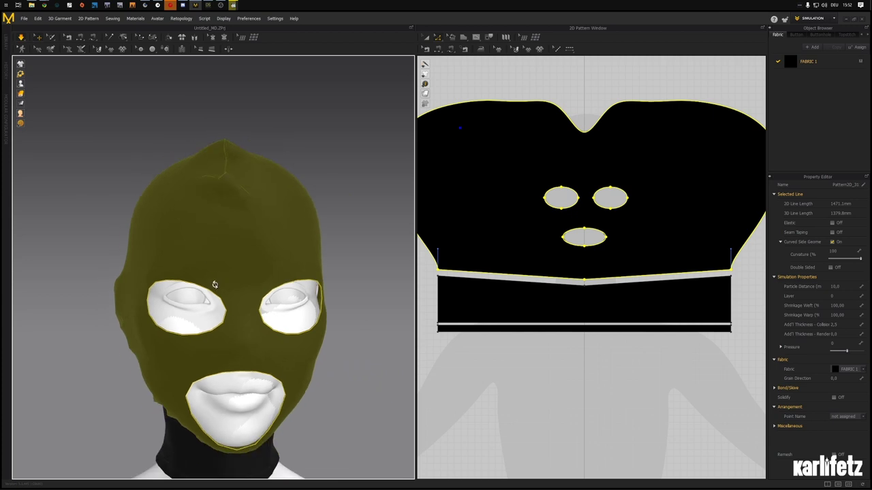
{"action": "right_click_drag", "start_coordinate": [214, 284], "coordinate": [316, 439]}
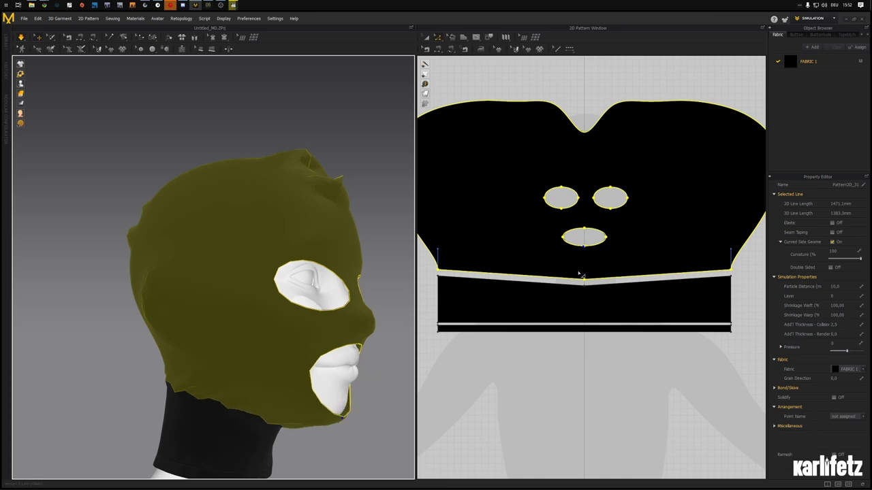
- Flatten the mouth opening slightly by raising its lower edge in the 2D pattern
{"action": "key", "text": "a"}
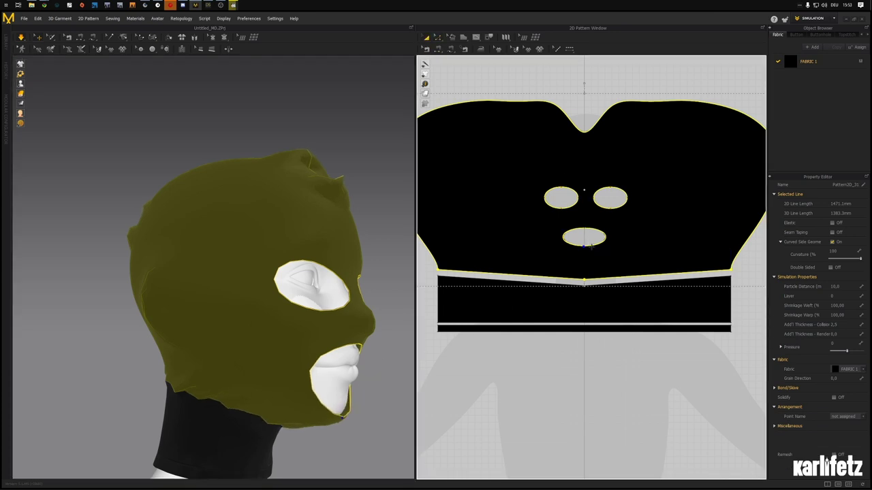
{"action": "left_click", "coordinate": [590, 245]}
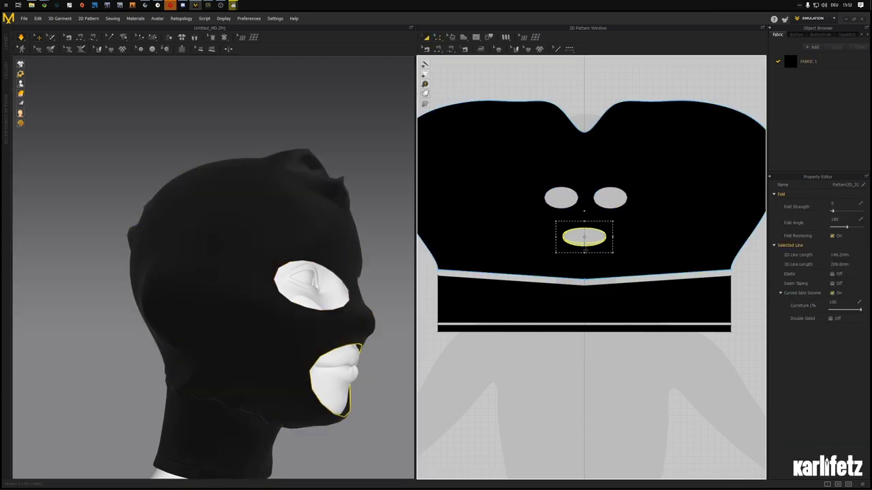
{"action": "left_click_drag", "start_coordinate": [584, 252], "coordinate": [584, 249]}
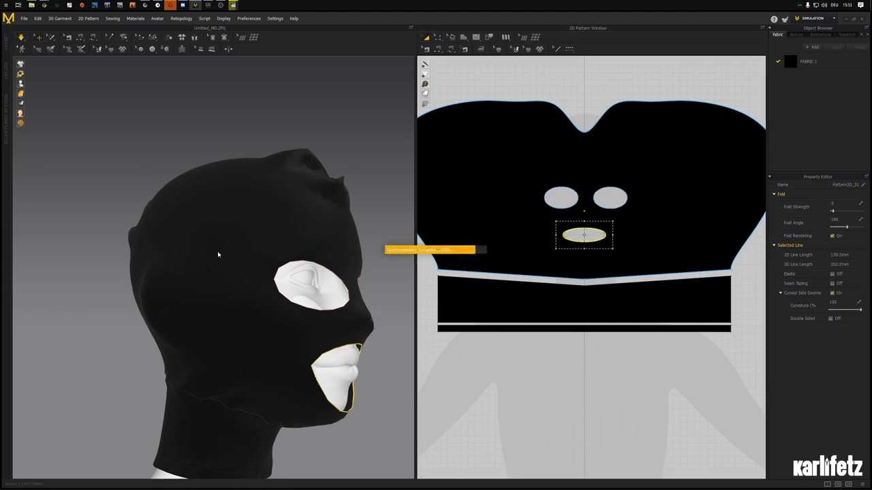
- Pull the simulated fabric around the nose tip and examine the mask's face from both sides and the front
{"action": "right_click_drag", "start_coordinate": [372, 325], "coordinate": [299, 352]}
{"action": "scroll", "coordinate": [288, 356], "scroll_direction": "up", "scroll_amount": 4}
{"action": "scroll", "coordinate": [299, 352], "scroll_direction": "down", "scroll_amount": 3}
{"action": "right_click_drag", "start_coordinate": [143, 358], "coordinate": [123, 356]}
{"action": "left_click", "coordinate": [64, 335]}
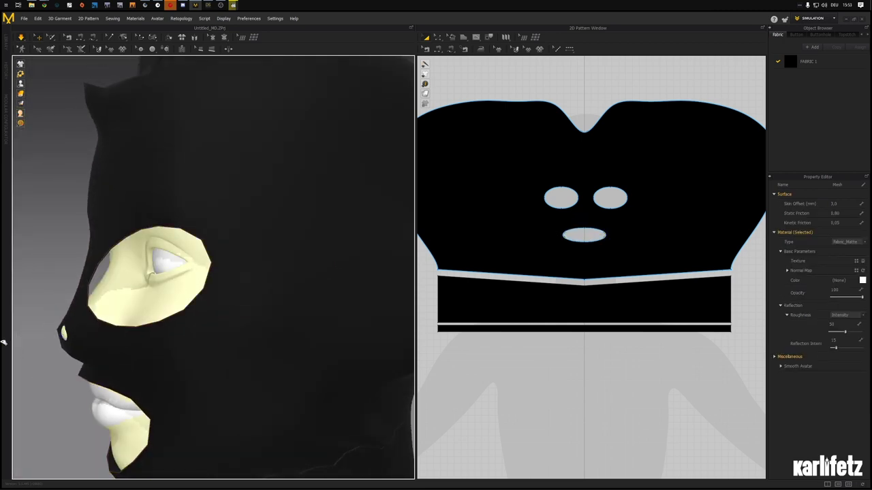
{"action": "left_click", "coordinate": [69, 334]}
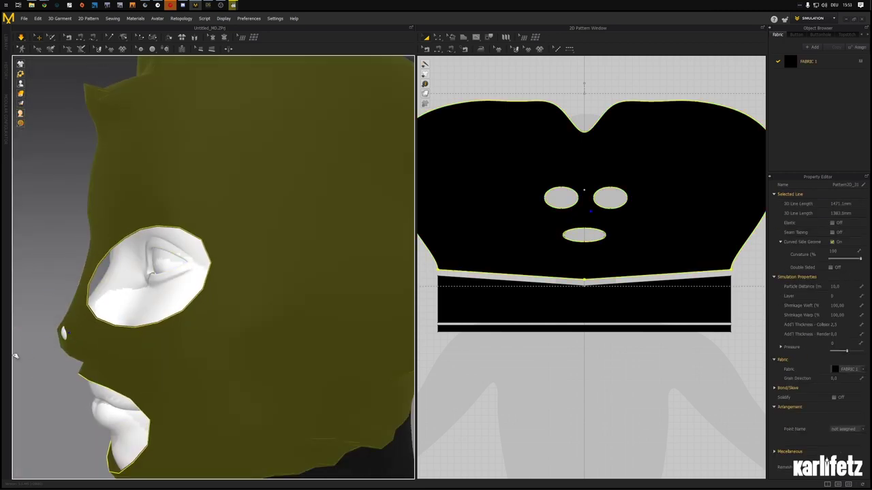
{"action": "right_click_drag", "start_coordinate": [4, 359], "coordinate": [193, 348]}
{"action": "scroll", "coordinate": [160, 359], "scroll_direction": "down", "scroll_amount": 4}
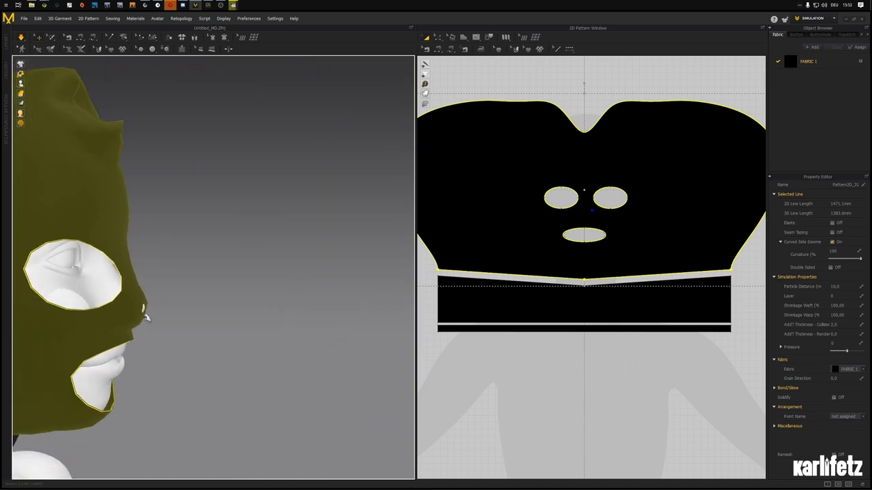
{"action": "right_click_drag", "start_coordinate": [146, 314], "coordinate": [165, 319]}
{"action": "scroll", "coordinate": [181, 336], "scroll_direction": "down", "scroll_amount": 1}
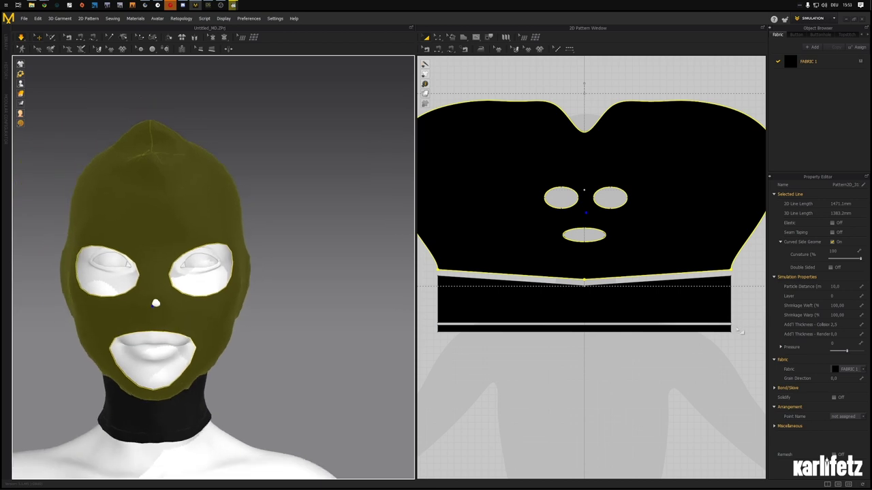
- Select the main mask piece, neck piece and hem together and turn on Remesh for them
{"action": "scroll", "coordinate": [626, 254], "scroll_direction": "down", "scroll_amount": 5}
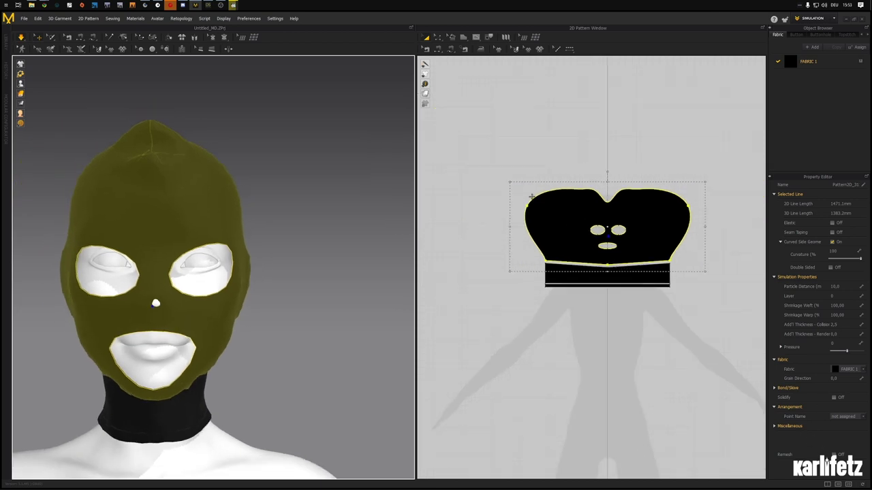
{"action": "left_click", "coordinate": [504, 171]}
{"action": "left_click_drag", "start_coordinate": [698, 304], "coordinate": [699, 304]}
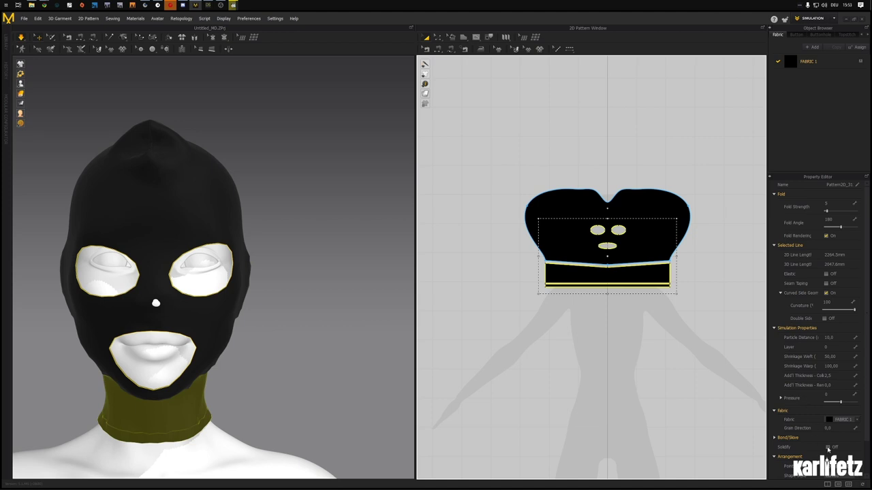
{"action": "scroll", "coordinate": [828, 448], "scroll_direction": "down", "scroll_amount": 2}
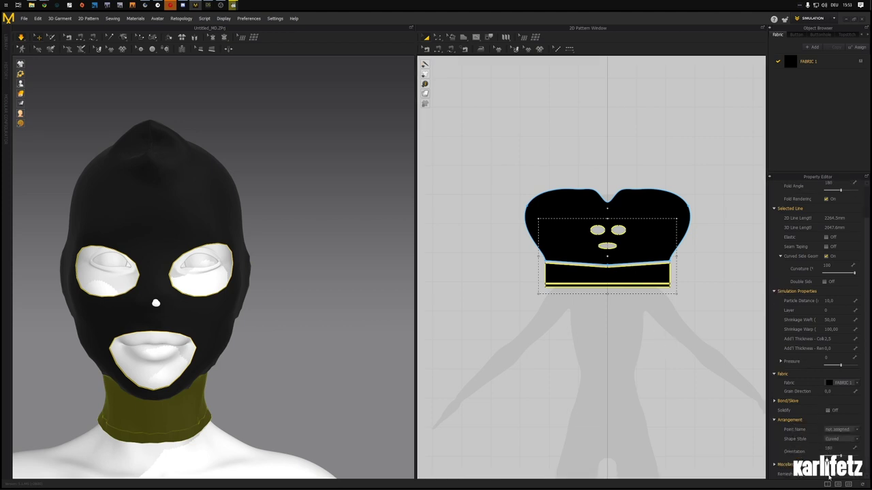
{"action": "left_click", "coordinate": [829, 477]}
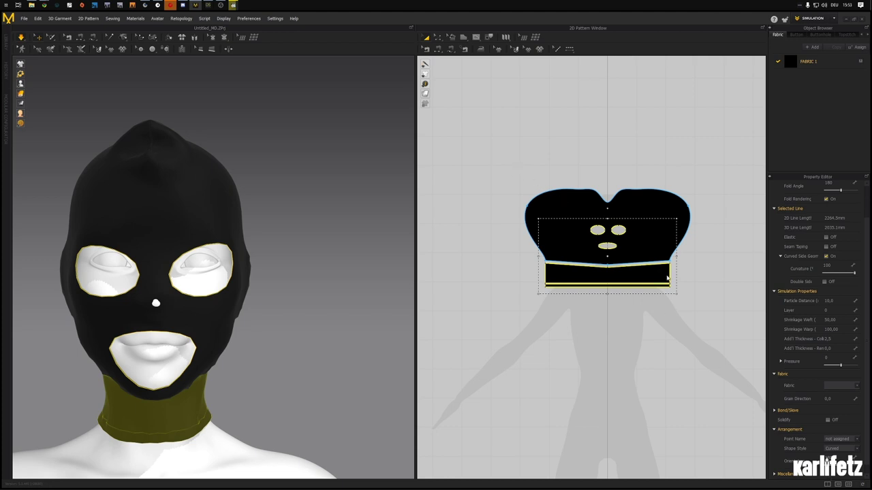
{"action": "left_click_drag", "start_coordinate": [510, 164], "coordinate": [699, 316]}
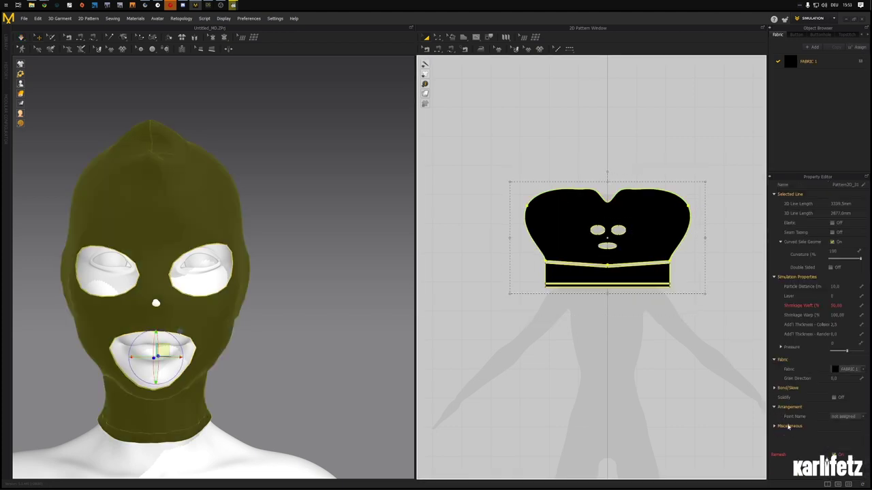
{"action": "left_click", "coordinate": [834, 455]}
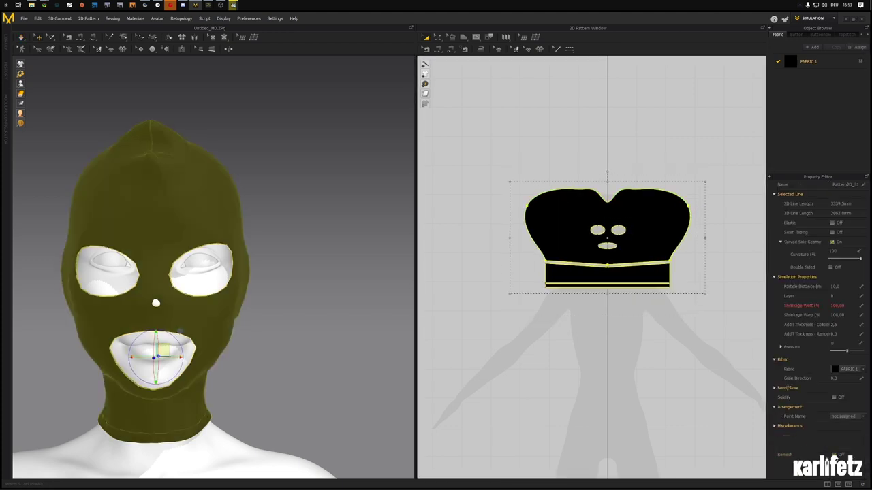
{"action": "left_click", "coordinate": [612, 368]}
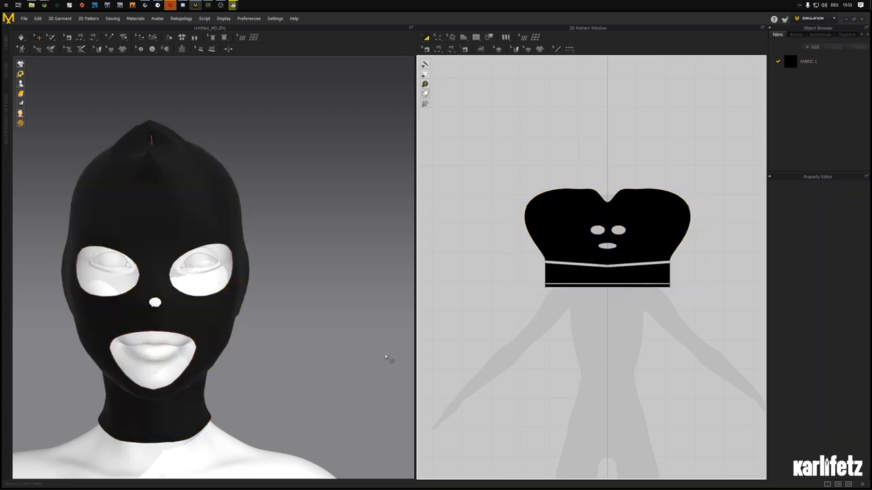
- Simulate the remeshed mask, pull the fabric over the exposed nose tip and adjust the fabric at the side of the head
{"action": "right_click_drag", "start_coordinate": [335, 356], "coordinate": [273, 352]}
{"action": "key", "text": "space"}
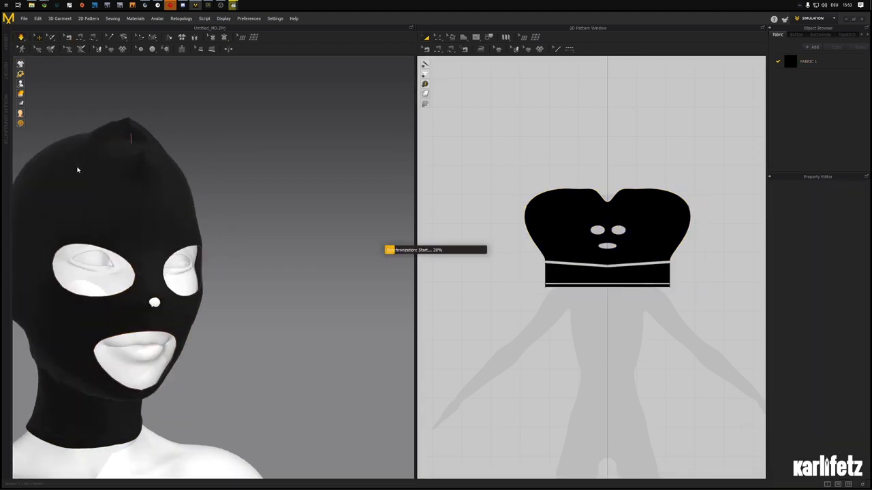
{"action": "right_click_drag", "start_coordinate": [119, 284], "coordinate": [150, 302]}
{"action": "left_click_drag", "start_coordinate": [153, 300], "coordinate": [242, 302]}
{"action": "right_click_drag", "start_coordinate": [242, 303], "coordinate": [141, 304]}
{"action": "left_click", "coordinate": [265, 342]}
{"action": "right_click_drag", "start_coordinate": [265, 342], "coordinate": [240, 342]}
{"action": "left_click", "coordinate": [247, 290]}
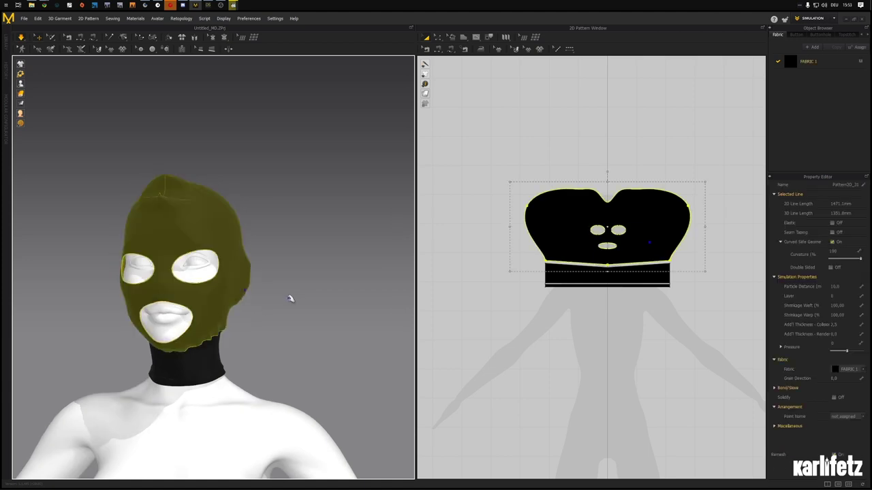
{"action": "mouse_move", "coordinate": [288, 301]}
{"action": "right_mouse_down"}
{"action": "mouse_move", "coordinate": [298, 318]}
{"action": "mouse_move", "coordinate": [290, 319]}
{"action": "right_mouse_up"}
{"action": "middle_click_drag", "start_coordinate": [259, 335], "coordinate": [302, 301]}
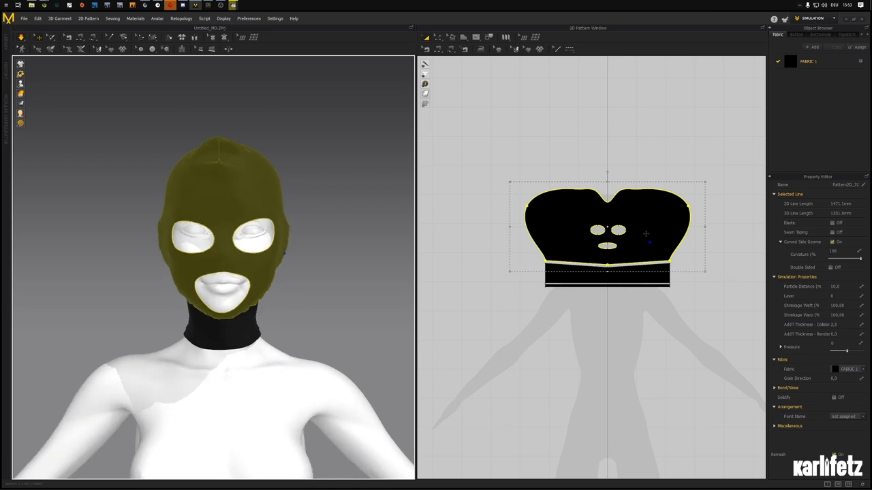
- Move both eye openings slightly upward together in the 2D pattern and simulate the mask to fit them over the eyes
{"action": "scroll", "coordinate": [607, 225], "scroll_direction": "up", "scroll_amount": 5}
{"action": "scroll", "coordinate": [601, 230], "scroll_direction": "down", "scroll_amount": 1}
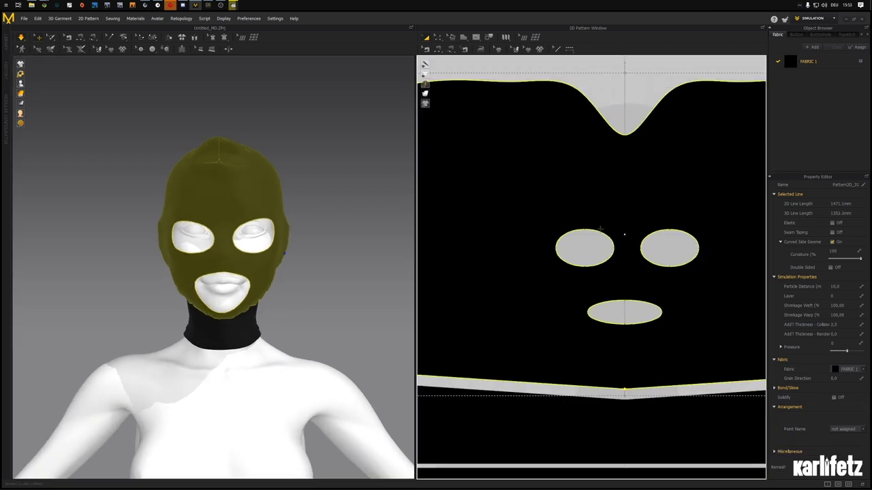
{"action": "left_click", "coordinate": [600, 230]}
{"action": "left_click", "coordinate": [677, 230], "text": "shift"}
{"action": "mouse_move", "coordinate": [668, 236]}
{"action": "left_mouse_down", "text": "shift"}
{"action": "mouse_move", "coordinate": [667, 219]}
{"action": "mouse_move", "coordinate": [666, 227]}
{"action": "left_mouse_up", "text": "shift"}
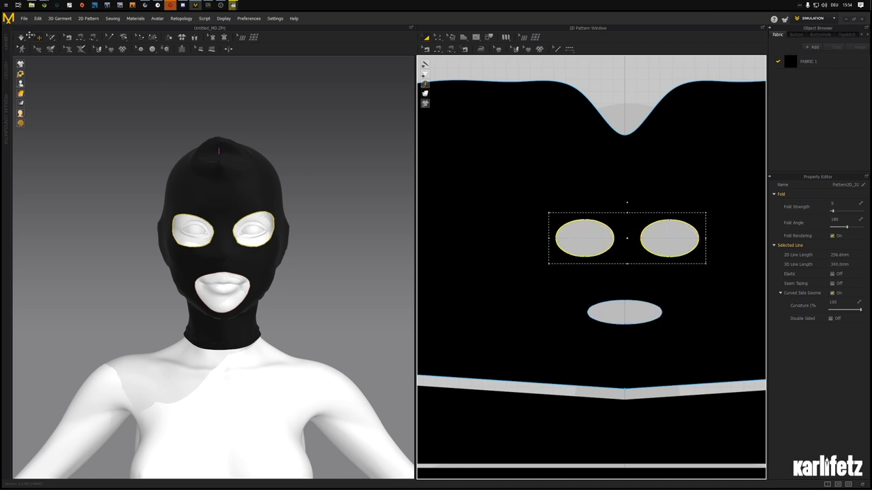
{"action": "left_click", "coordinate": [18, 37]}
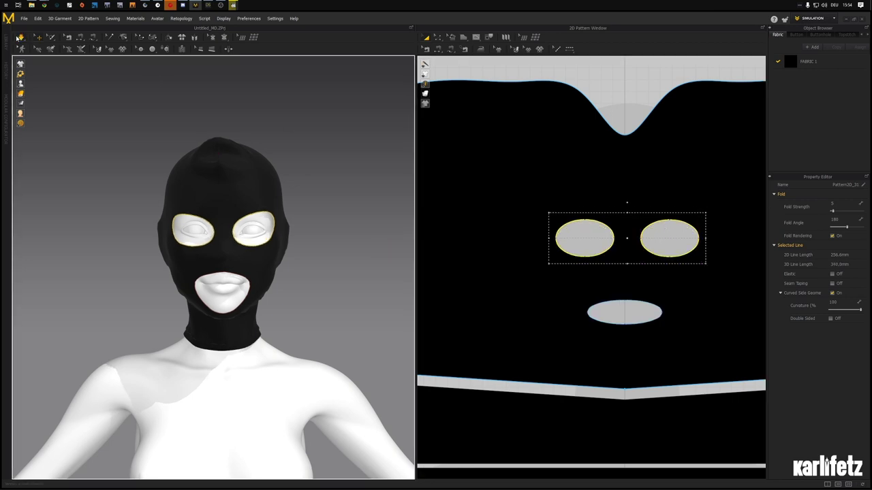
{"action": "mouse_move", "coordinate": [263, 190]}
{"action": "right_mouse_down"}
{"action": "mouse_move", "coordinate": [301, 191]}
{"action": "mouse_move", "coordinate": [263, 189]}
{"action": "right_mouse_up"}
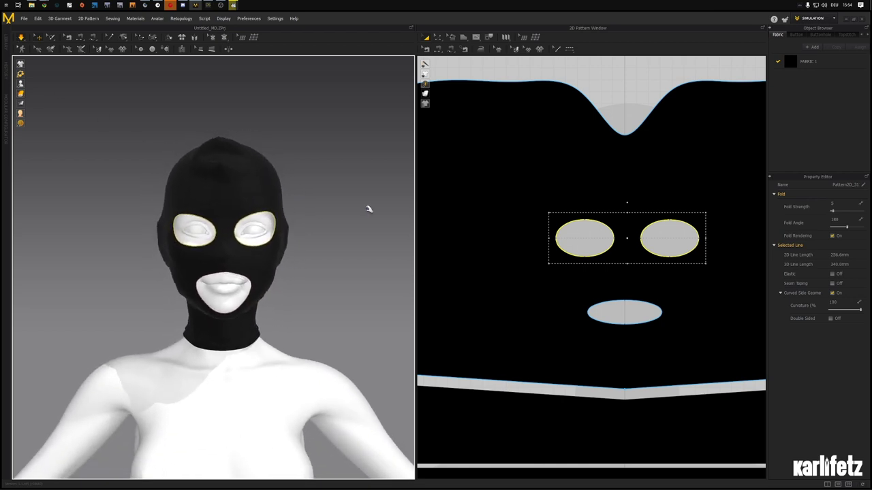
- Edit the thickness of FABRIC 1, the fabric assigned to the mask, neck piece and hem
{"action": "scroll", "coordinate": [577, 143], "scroll_direction": "down", "scroll_amount": 3}
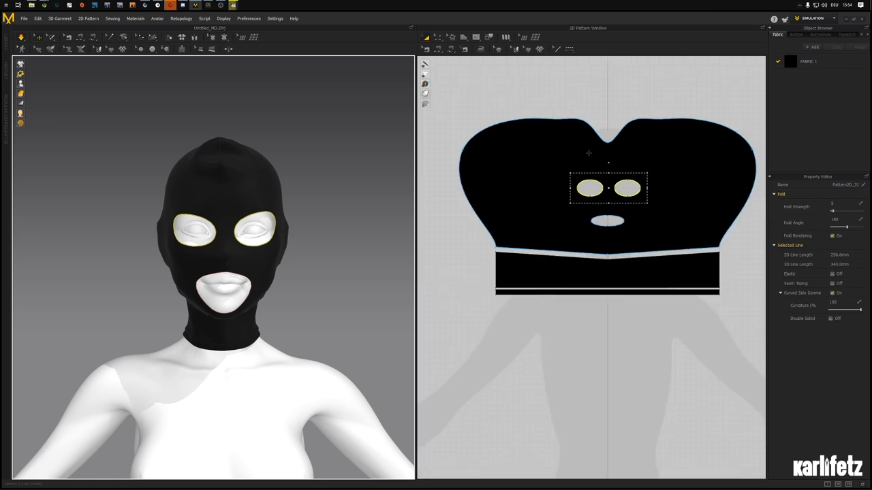
{"action": "left_click_drag", "start_coordinate": [449, 106], "coordinate": [763, 327]}
{"action": "scroll", "coordinate": [863, 431], "scroll_direction": "down", "scroll_amount": 2}
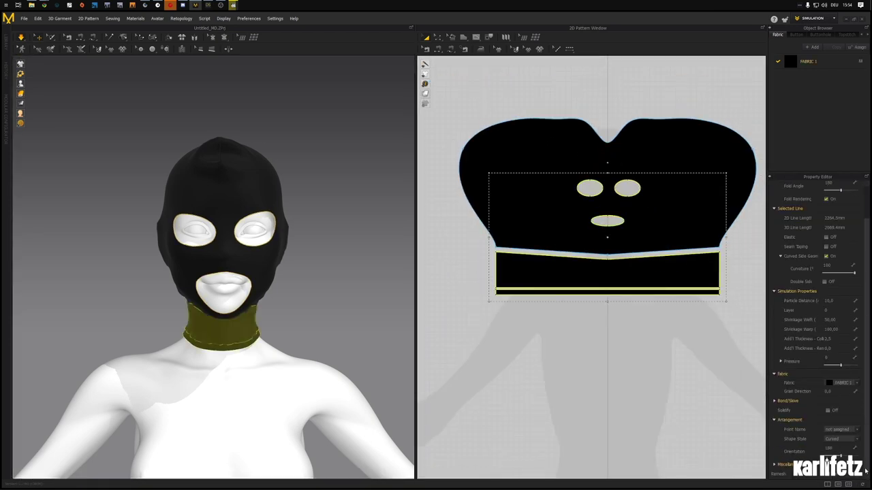
{"action": "left_click", "coordinate": [801, 62]}
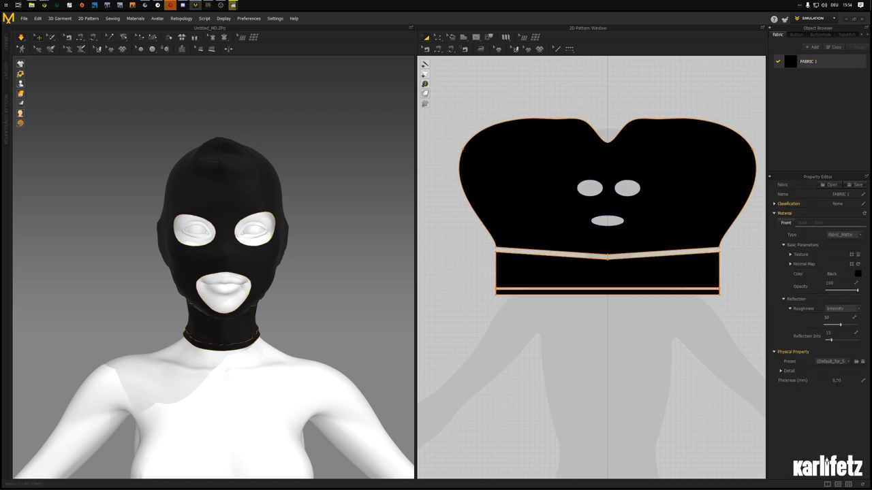
{"action": "left_click", "coordinate": [836, 382]}
{"action": "key", "text": "Return"}
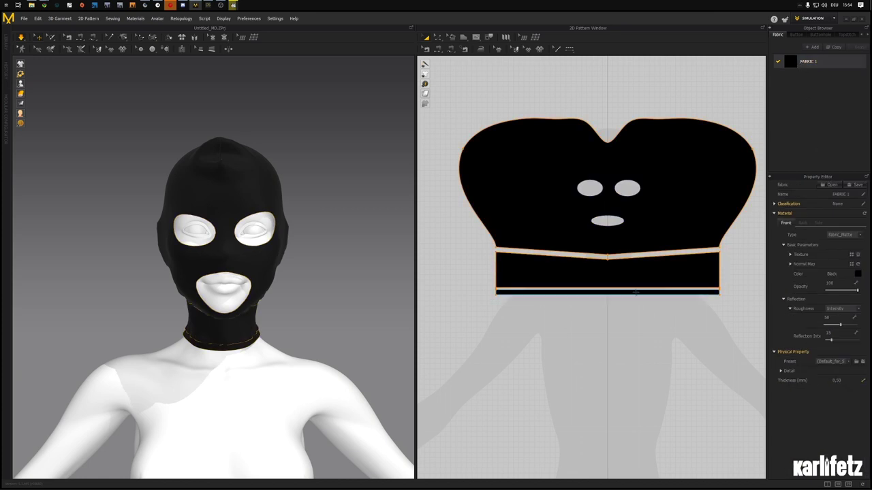
{"action": "left_click", "coordinate": [832, 381]}
{"action": "key", "text": "Return"}
{"action": "left_click", "coordinate": [837, 380]}
{"action": "key", "text": "Return"}
- Simulate the mask and pull the fabric between the nose tip and the upper edge of the mouth opening into place
{"action": "left_click", "coordinate": [294, 300]}
{"action": "mouse_move", "coordinate": [282, 302]}
{"action": "right_mouse_down"}
{"action": "mouse_move", "coordinate": [321, 308]}
{"action": "mouse_move", "coordinate": [282, 291]}
{"action": "mouse_move", "coordinate": [292, 296]}
{"action": "right_mouse_up"}
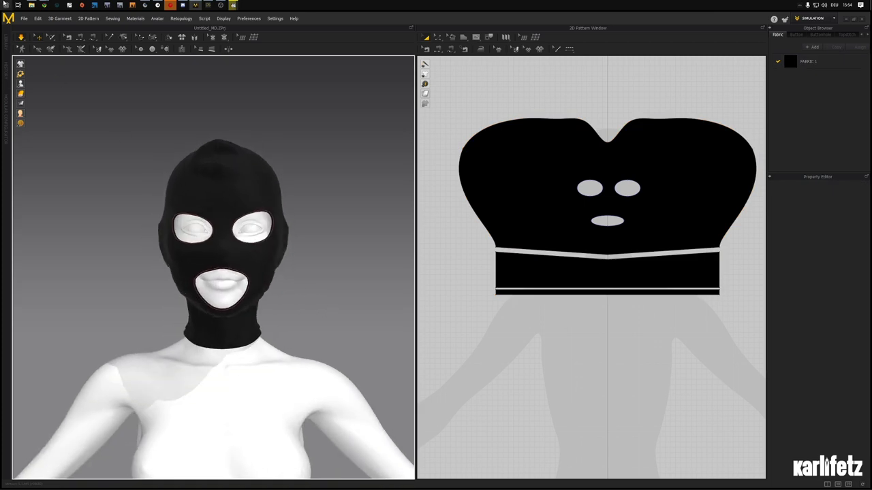
{"action": "scroll", "coordinate": [286, 283], "scroll_direction": "up", "scroll_amount": 5}
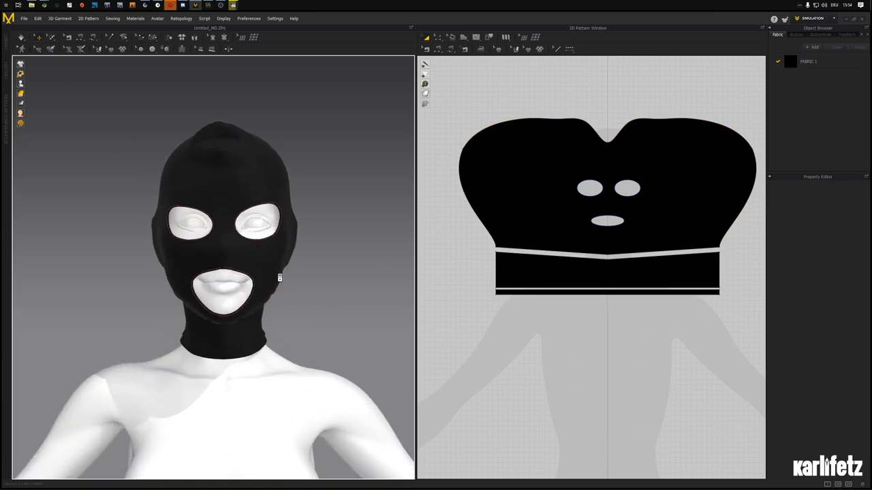
{"action": "right_click_drag", "start_coordinate": [330, 284], "coordinate": [229, 296]}
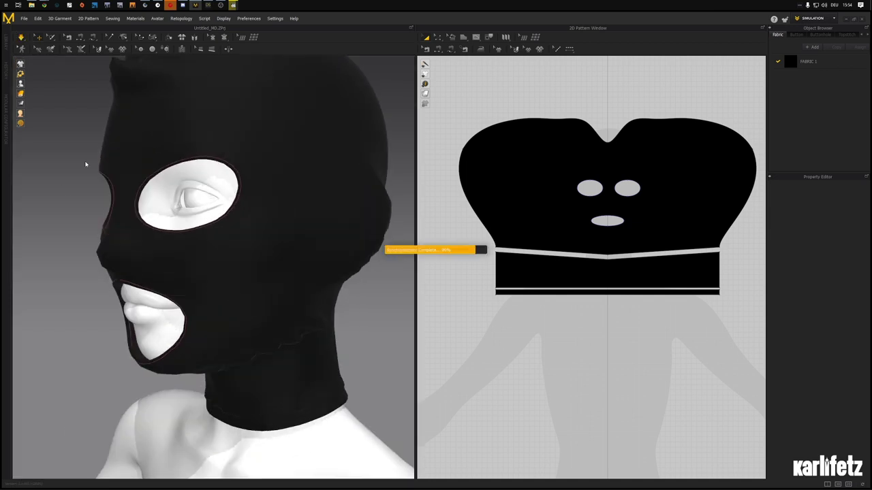
{"action": "right_click_drag", "start_coordinate": [155, 295], "coordinate": [181, 263]}
{"action": "left_click", "coordinate": [193, 250]}
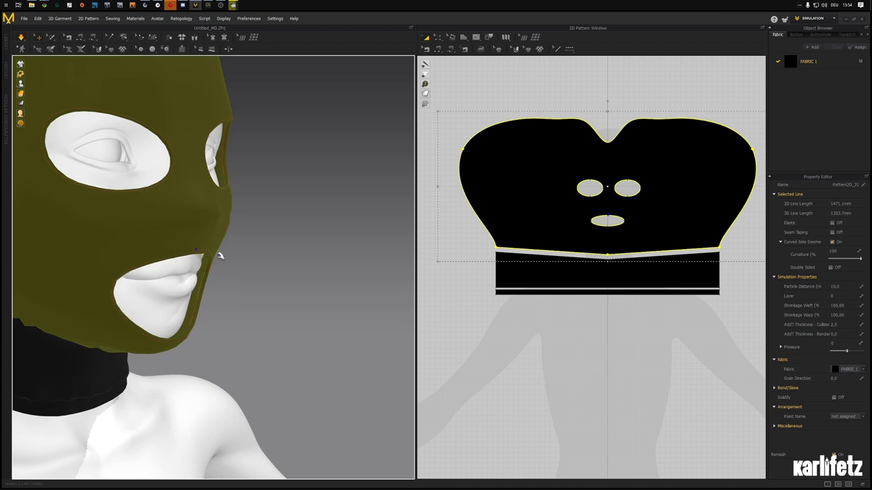
{"action": "right_click_drag", "start_coordinate": [201, 253], "coordinate": [181, 248]}
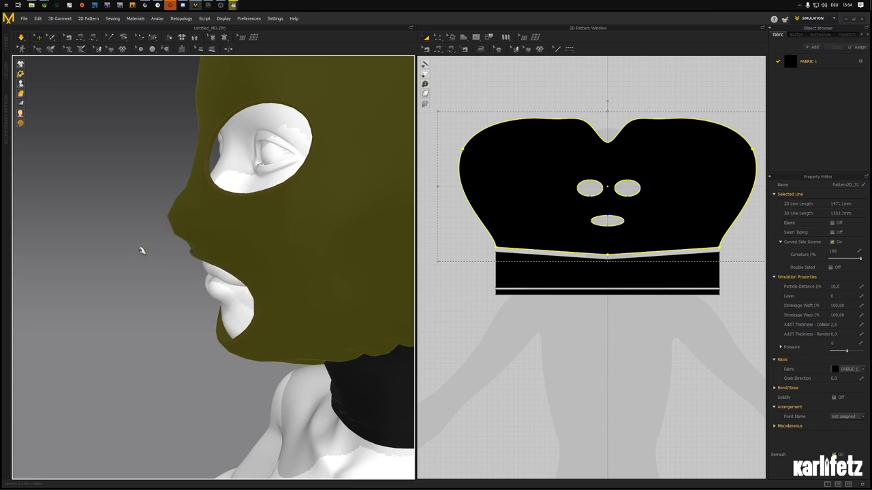
{"action": "right_click_drag", "start_coordinate": [194, 248], "coordinate": [286, 243]}
{"action": "key", "text": "Escape"}
{"action": "left_click", "coordinate": [167, 257]}
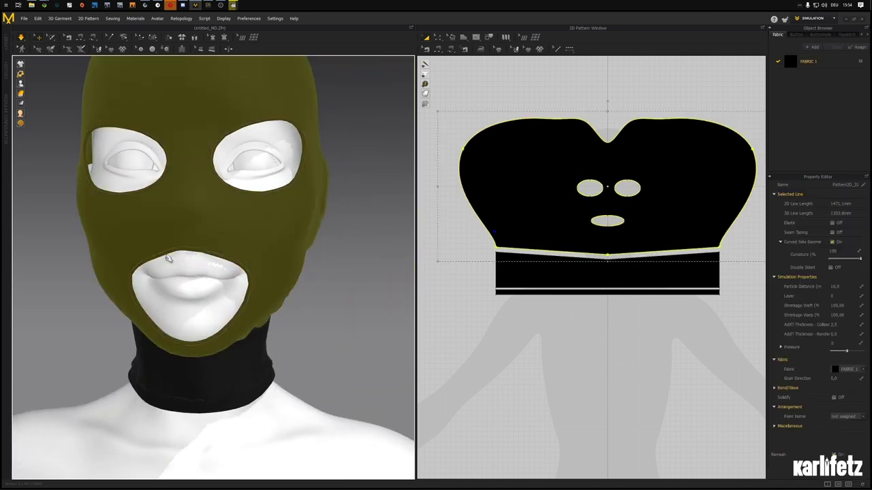
{"action": "left_click_drag", "start_coordinate": [189, 247], "coordinate": [205, 265]}
- Pull the simulated fabric outward at the side of the head and let it settle
{"action": "scroll", "coordinate": [212, 274], "scroll_direction": "down", "scroll_amount": 2}
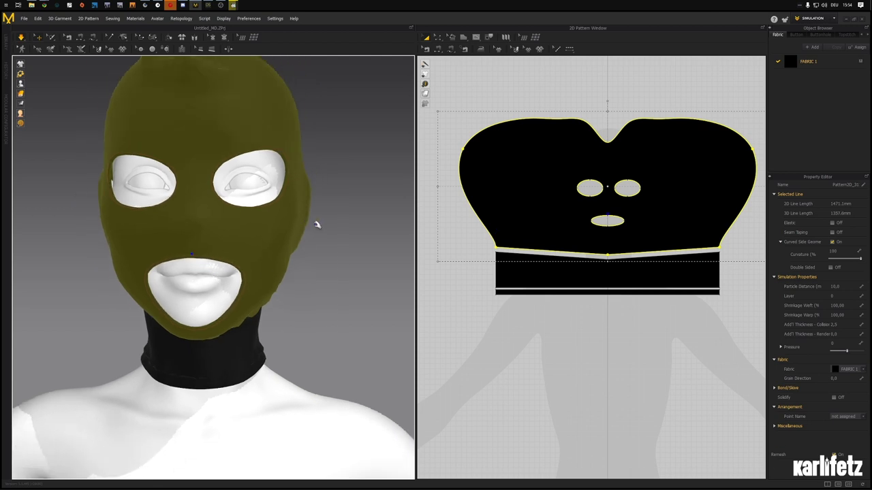
{"action": "left_click_drag", "start_coordinate": [303, 222], "coordinate": [399, 234]}
{"action": "left_click", "coordinate": [336, 234]}
{"action": "scroll", "coordinate": [331, 251], "scroll_direction": "down", "scroll_amount": 5}
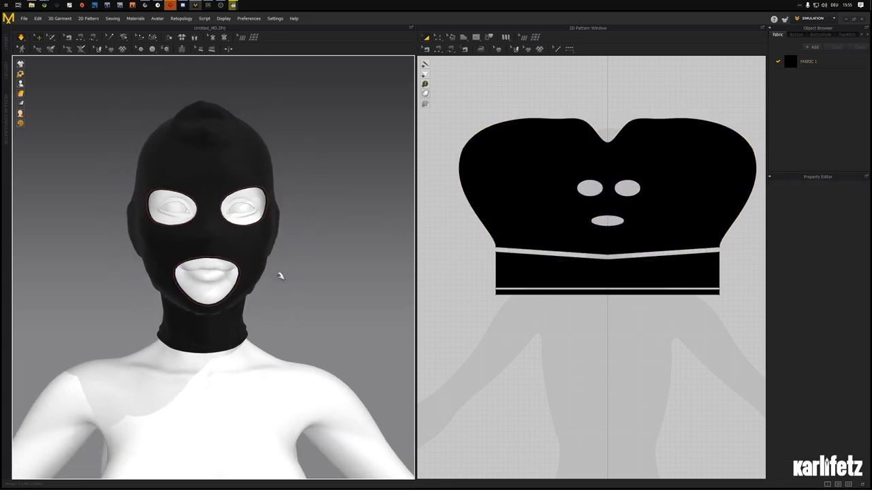
{"action": "right_click_drag", "start_coordinate": [282, 278], "coordinate": [331, 280]}
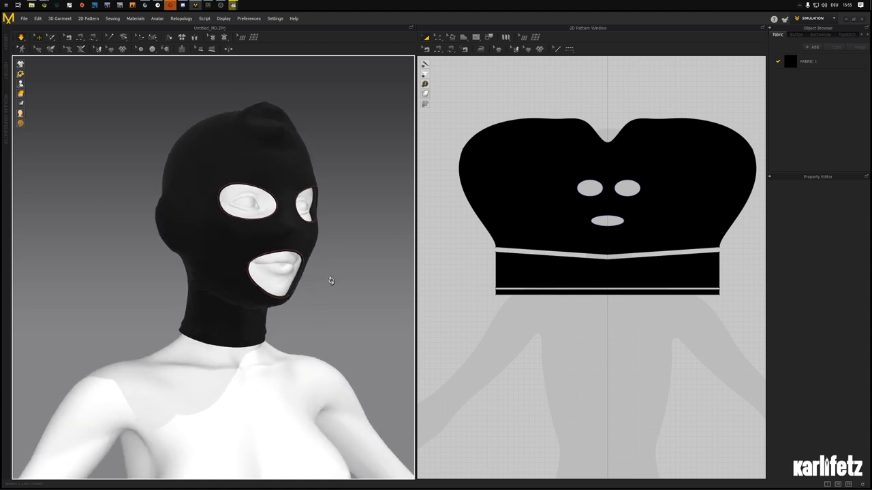
- Try a different Shrinkage Weft value on the main mask piece during simulation
{"action": "left_click", "coordinate": [522, 181]}
{"action": "left_click", "coordinate": [837, 305]}
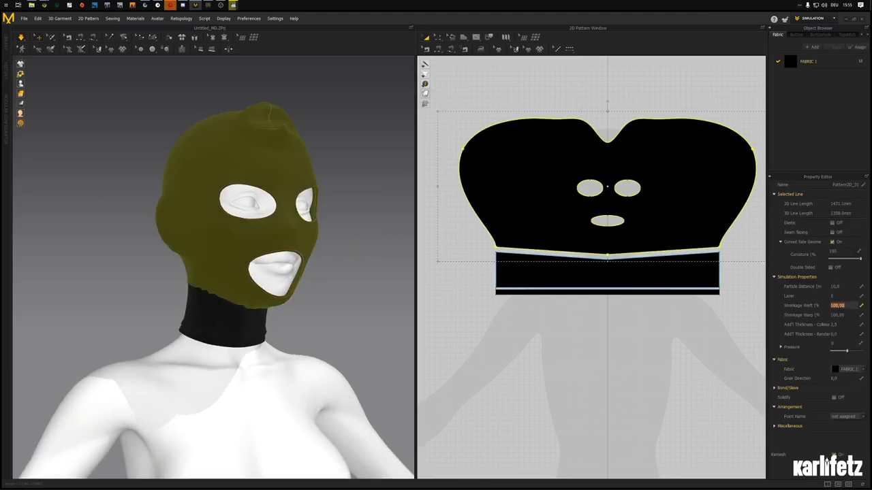
{"action": "key", "text": "Return"}
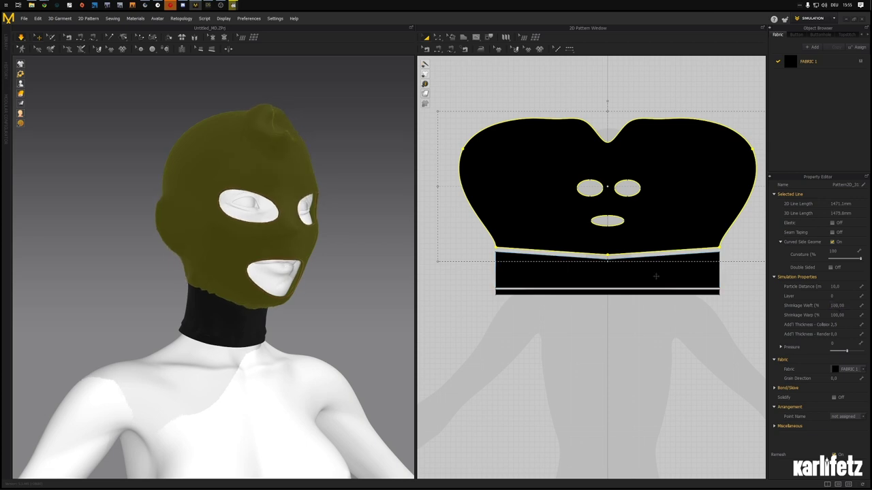
{"action": "left_click", "coordinate": [368, 237]}
{"action": "key", "text": "ctrl+z"}
{"action": "key", "text": "ctrl+z"}
{"action": "key", "text": "ctrl+z"}
{"action": "left_click", "coordinate": [366, 239]}
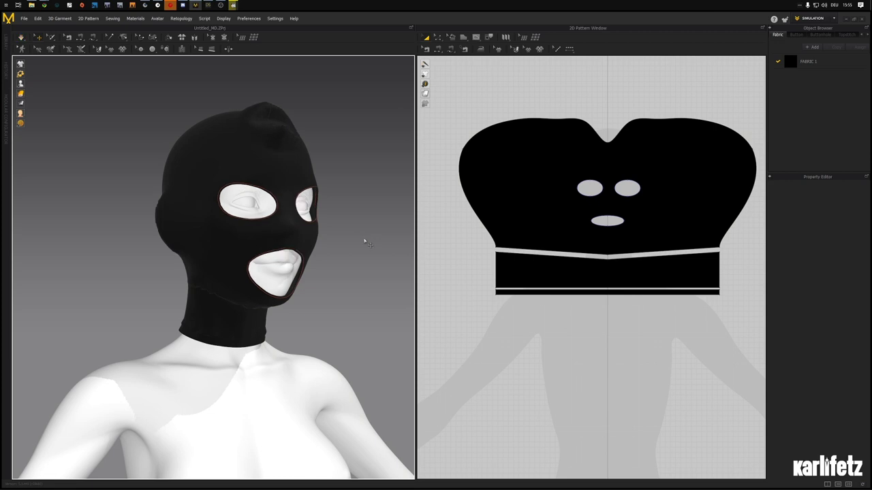
- Offset both eye openings and the mouth opening as internal lines at a distance of 4.0 mm
{"action": "key", "text": "2"}
{"action": "left_click", "coordinate": [21, 37]}
{"action": "scroll", "coordinate": [218, 184], "scroll_direction": "down", "scroll_amount": 2}
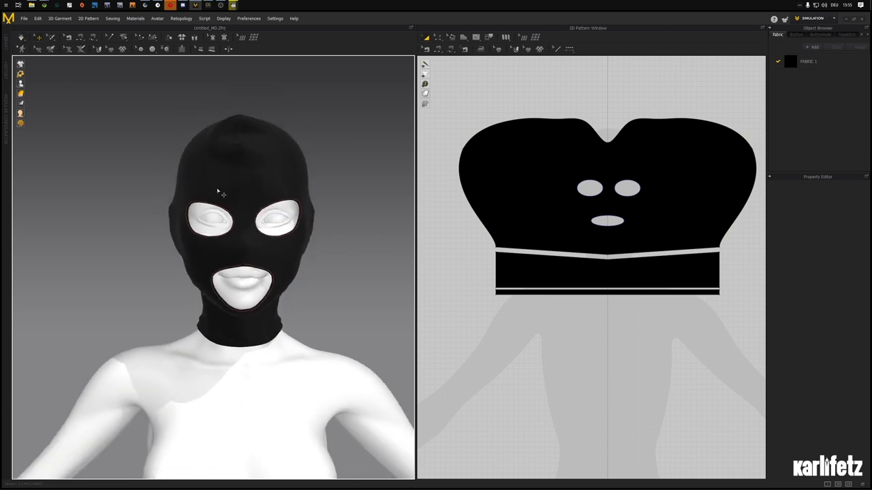
{"action": "left_click", "coordinate": [592, 183]}
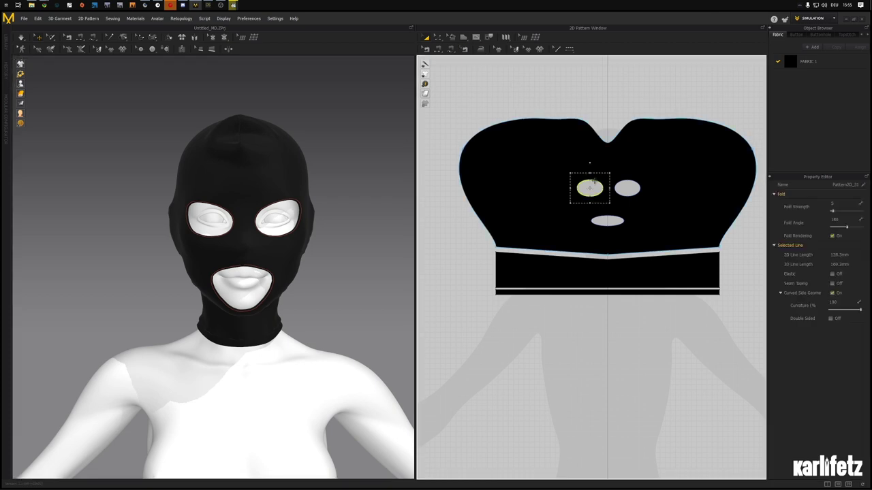
{"action": "right_click", "coordinate": [591, 177]}
{"action": "left_click", "coordinate": [625, 174]}
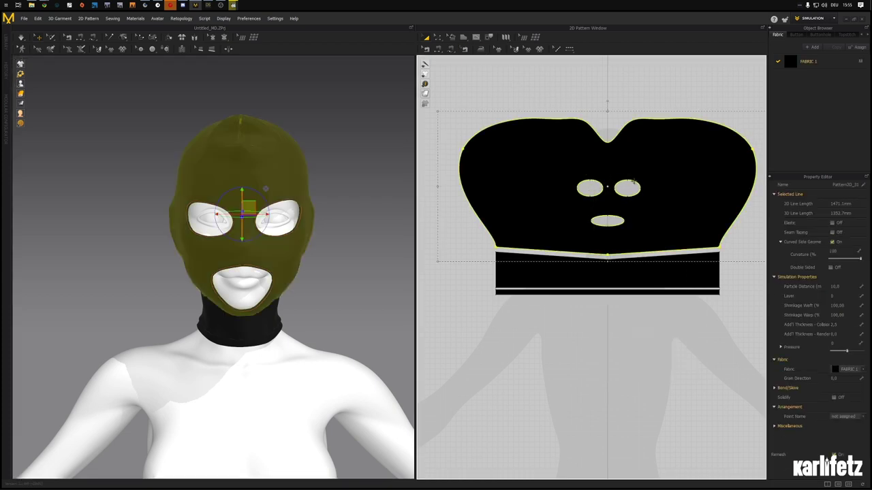
{"action": "left_click", "coordinate": [633, 183]}
{"action": "left_click", "coordinate": [595, 182], "text": "shift"}
{"action": "left_click", "coordinate": [611, 218], "text": "shift"}
{"action": "right_click", "coordinate": [613, 219]}
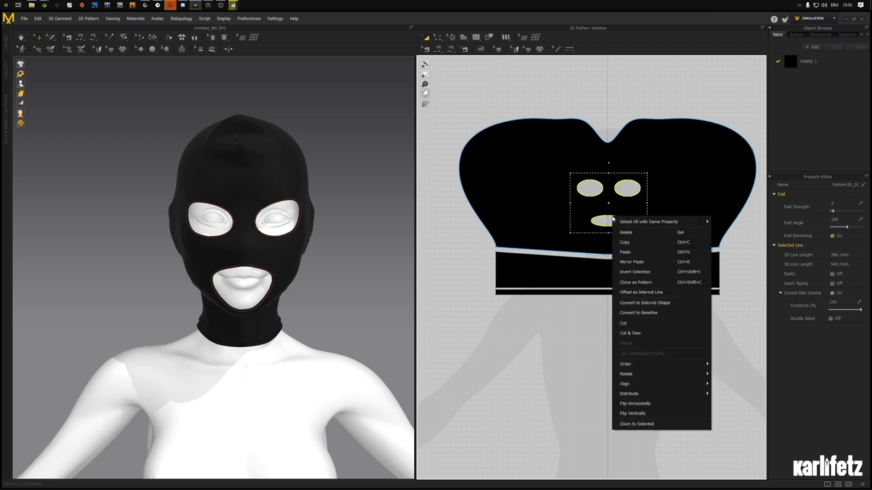
{"action": "left_click", "coordinate": [647, 293]}
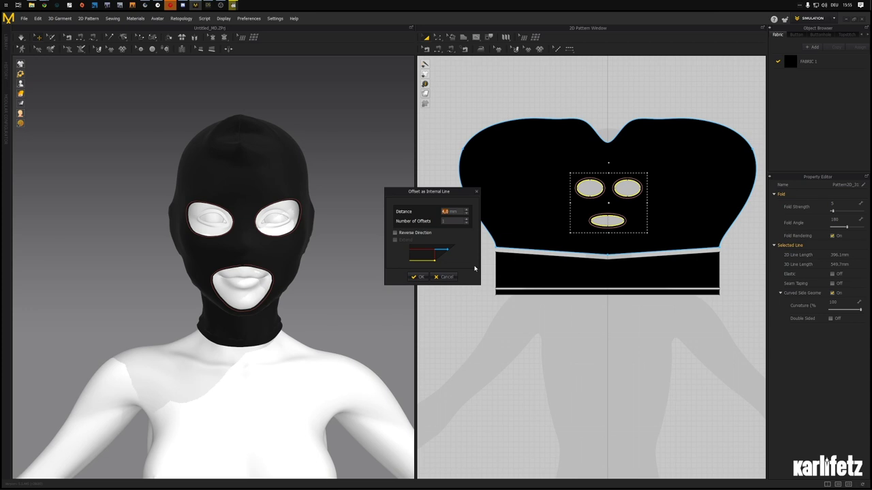
{"action": "key", "text": "Return"}
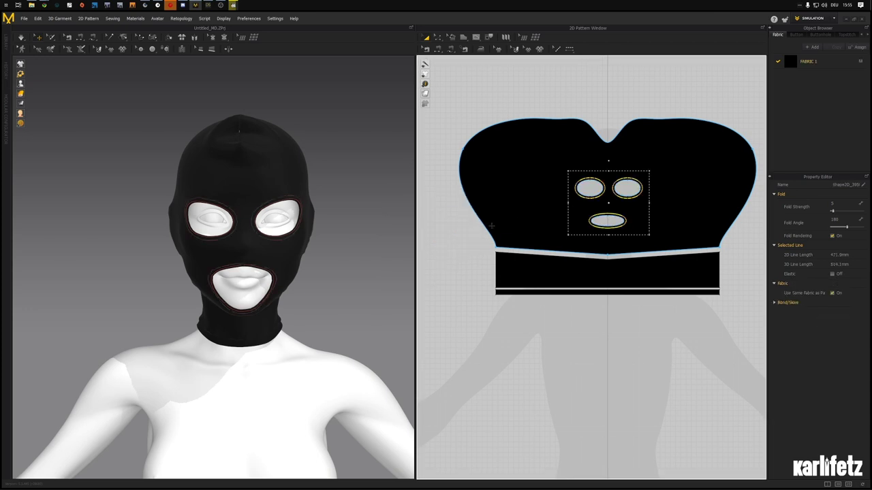
- Cut and sew the main mask piece along the offset lines around the eye and mouth openings
{"action": "scroll", "coordinate": [601, 201], "scroll_direction": "down", "scroll_amount": 2}
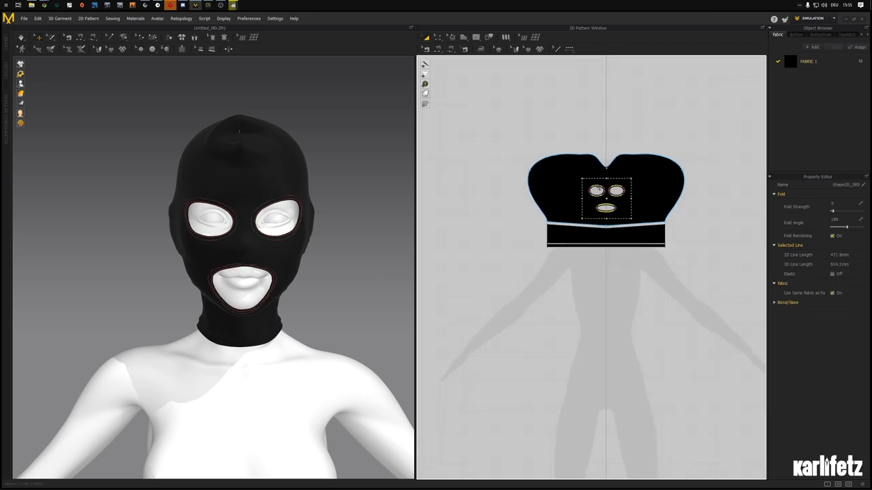
{"action": "scroll", "coordinate": [601, 202], "scroll_direction": "up", "scroll_amount": 10}
{"action": "right_click", "coordinate": [600, 189]}
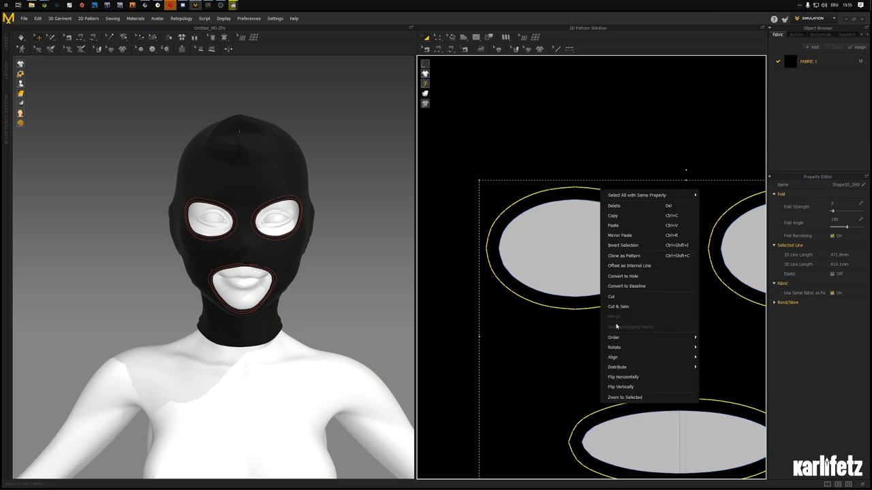
{"action": "left_click", "coordinate": [626, 310]}
{"action": "left_click", "coordinate": [617, 286]}
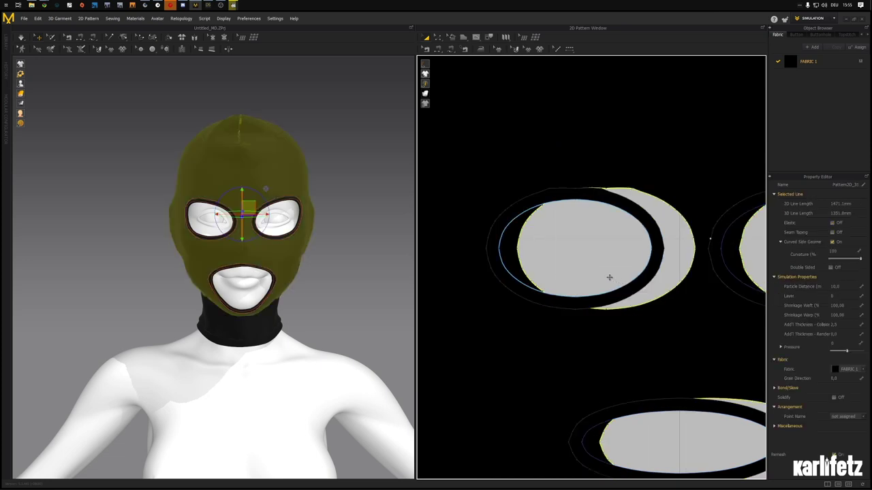
{"action": "scroll", "coordinate": [609, 279], "scroll_direction": "down", "scroll_amount": 6}
- Move the three ring-shaped trim pieces below the hem in the 2D pattern and start the simulation
{"action": "left_click", "coordinate": [618, 256]}
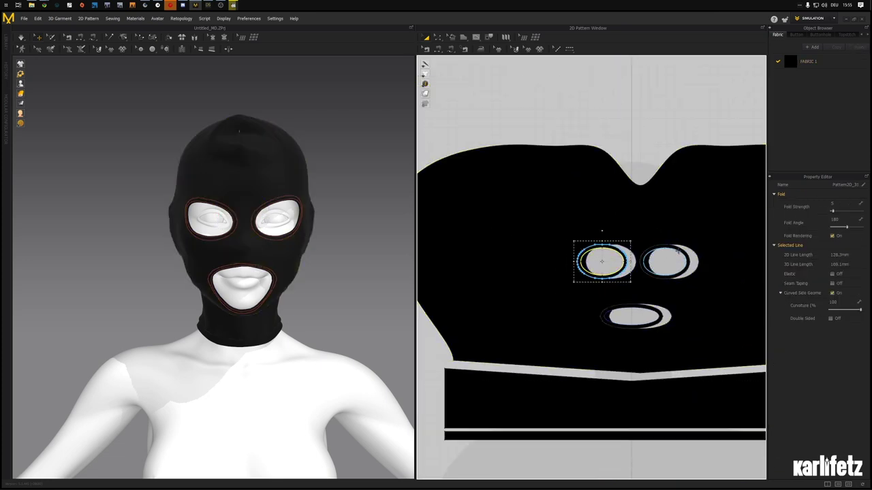
{"action": "left_click", "coordinate": [679, 251]}
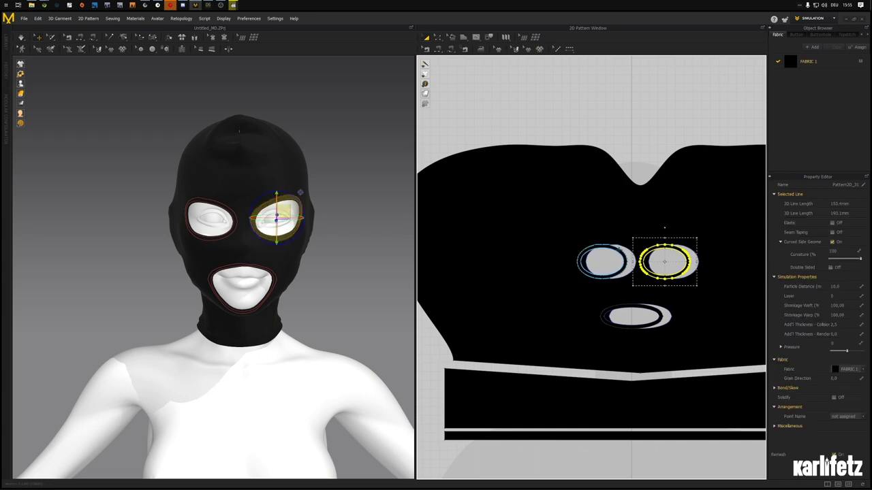
{"action": "left_click", "coordinate": [620, 250], "text": "shift"}
{"action": "left_click", "coordinate": [635, 307], "text": "shift"}
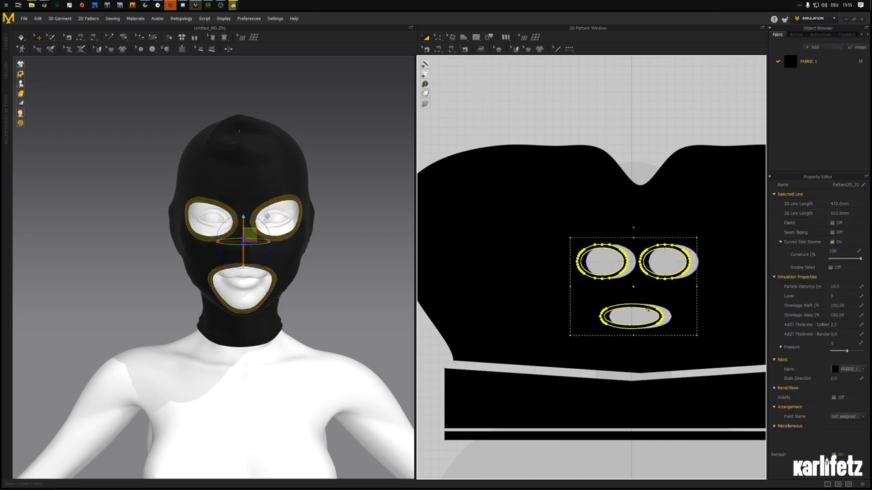
{"action": "key", "text": "ctrl+c"}
{"action": "key", "text": "ctrl+v"}
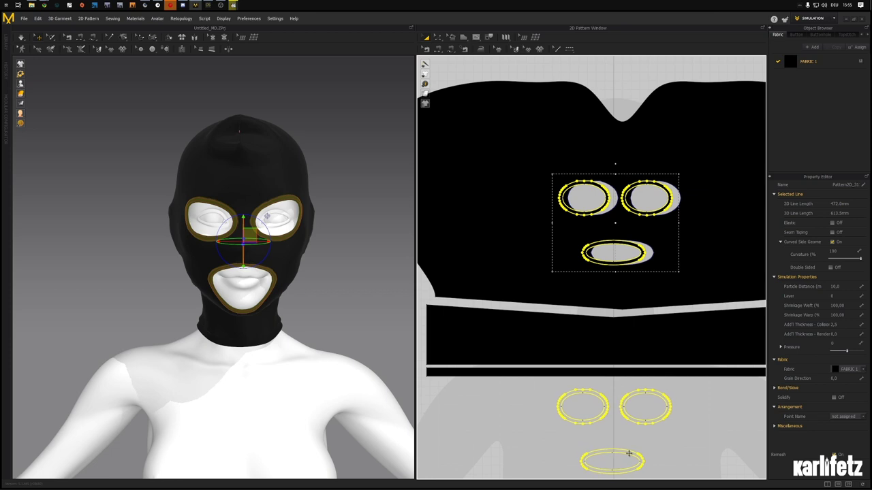
{"action": "left_click", "coordinate": [628, 453]}
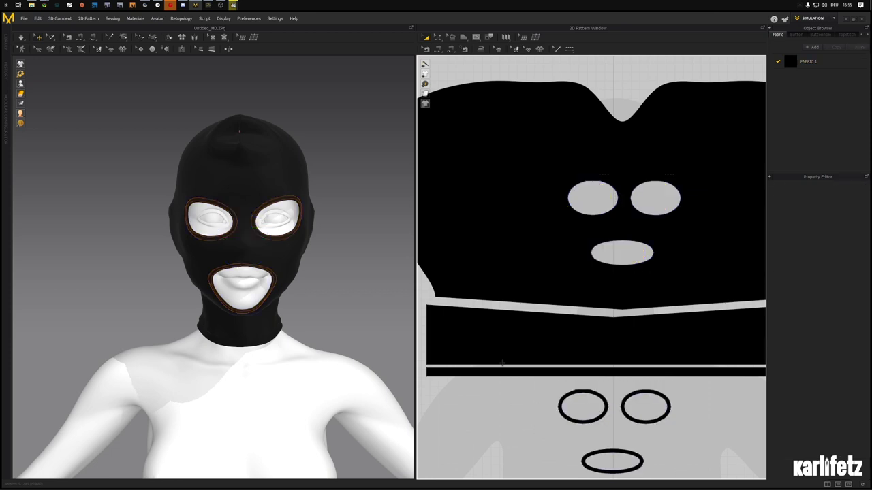
{"action": "left_click", "coordinate": [21, 37]}
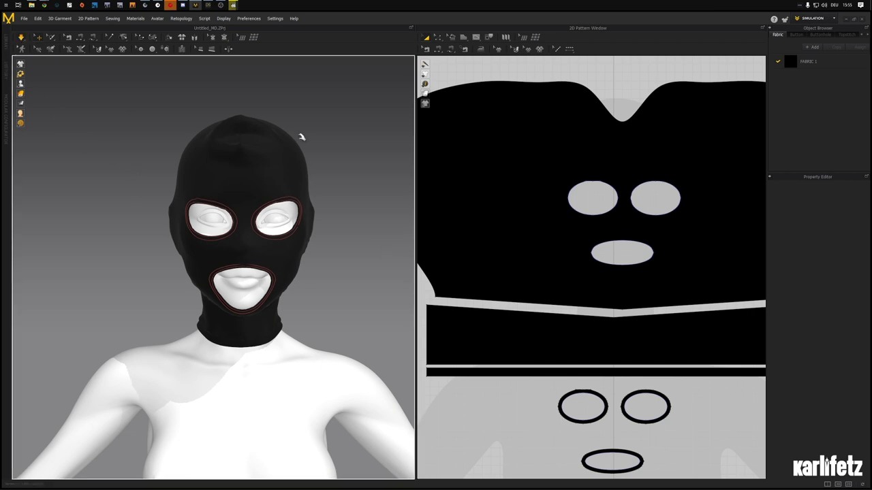
- Examine the sewn trim around the eye and mouth openings up close, and check the whole mask from the front
{"action": "right_click_drag", "start_coordinate": [303, 216], "coordinate": [327, 211]}
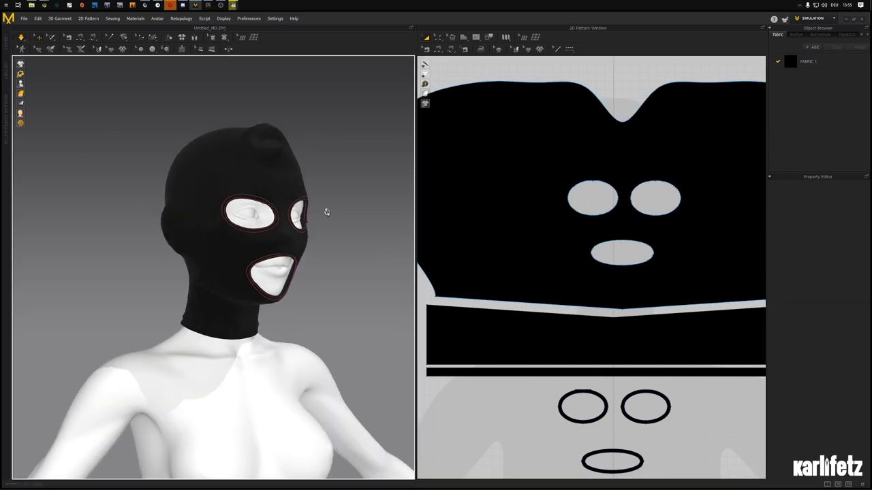
{"action": "scroll", "coordinate": [227, 212], "scroll_direction": "down", "scroll_amount": 3}
{"action": "scroll", "coordinate": [227, 213], "scroll_direction": "up", "scroll_amount": 8}
{"action": "middle_click_drag", "start_coordinate": [267, 146], "coordinate": [249, 231]}
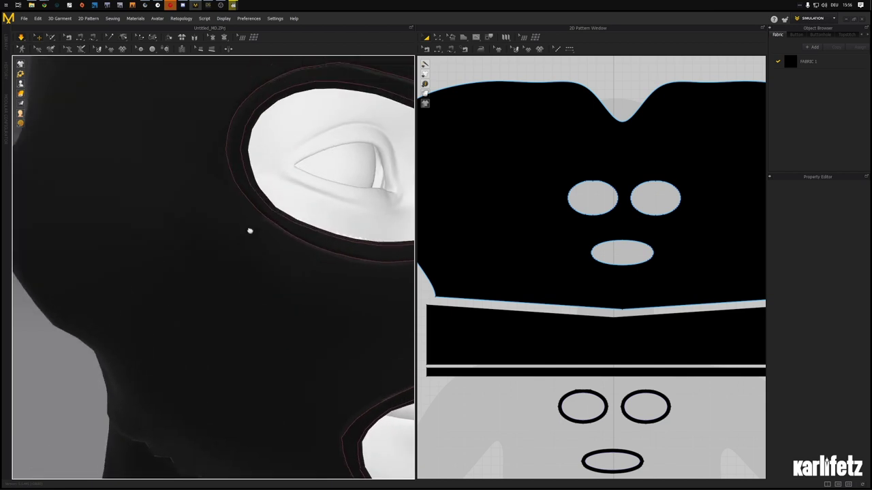
{"action": "scroll", "coordinate": [297, 232], "scroll_direction": "up", "scroll_amount": 1}
{"action": "scroll", "coordinate": [297, 232], "scroll_direction": "up", "scroll_amount": 1}
{"action": "middle_click_drag", "start_coordinate": [324, 213], "coordinate": [205, 204]}
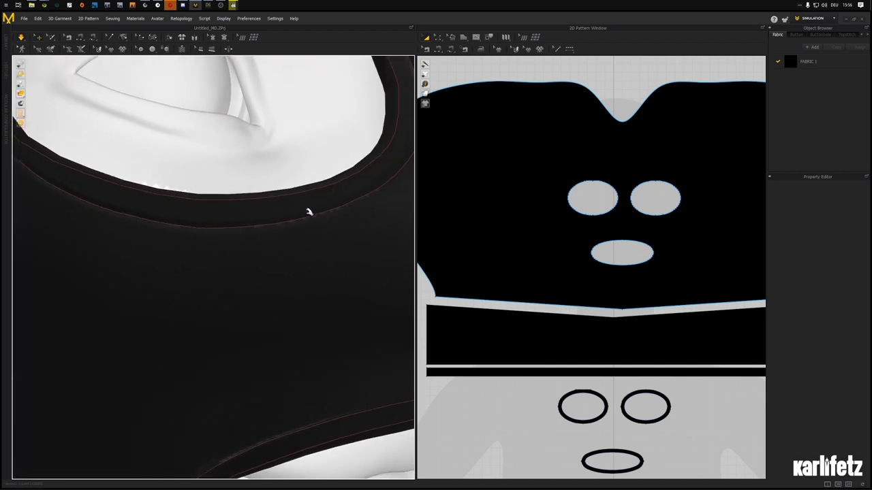
{"action": "scroll", "coordinate": [239, 206], "scroll_direction": "down", "scroll_amount": 3}
{"action": "scroll", "coordinate": [269, 239], "scroll_direction": "up", "scroll_amount": 3}
{"action": "scroll", "coordinate": [262, 257], "scroll_direction": "down", "scroll_amount": 6}
{"action": "right_click_drag", "start_coordinate": [263, 257], "coordinate": [254, 325]}
{"action": "middle_click_drag", "start_coordinate": [255, 325], "coordinate": [272, 267]}
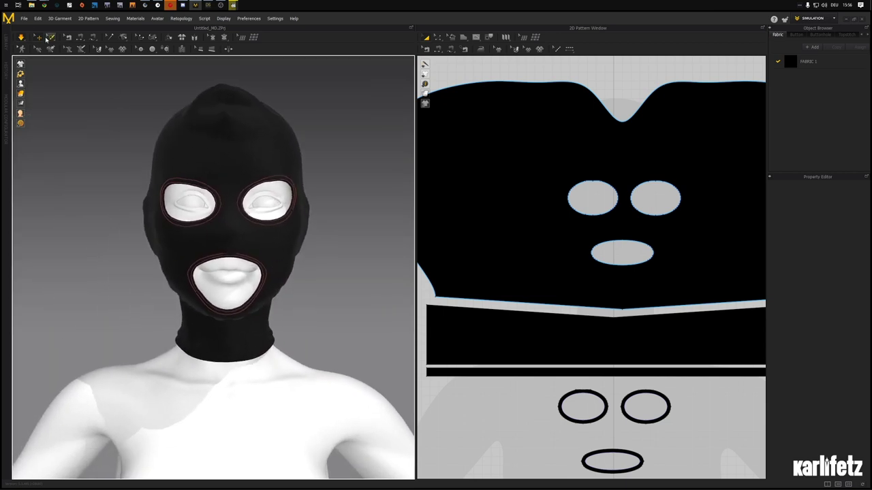
- Import the standard MDD cache "Fabric Pose for MD Animation.mdd" for all avatars with the cm (DAZ Studio) scale
{"action": "left_click", "coordinate": [24, 19]}
{"action": "mouse_move", "coordinate": [51, 88]}
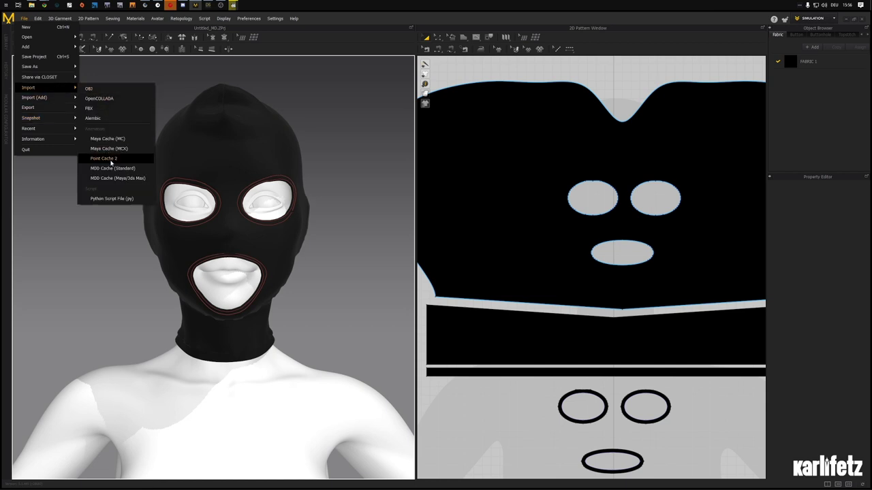
{"action": "left_click", "coordinate": [113, 168]}
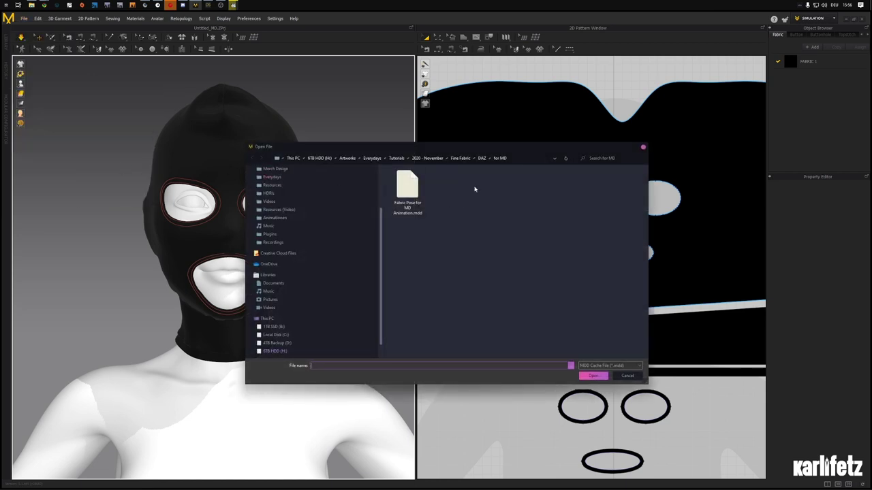
{"action": "double_click", "coordinate": [416, 181]}
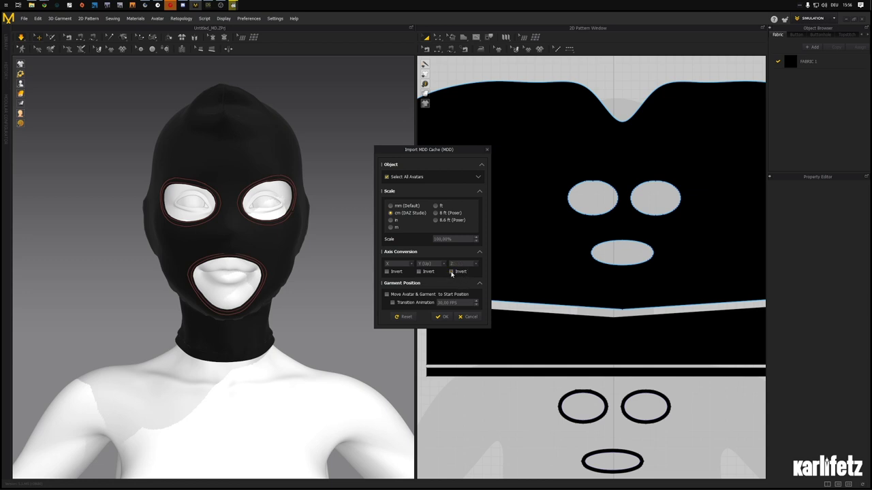
{"action": "left_click", "coordinate": [445, 317]}
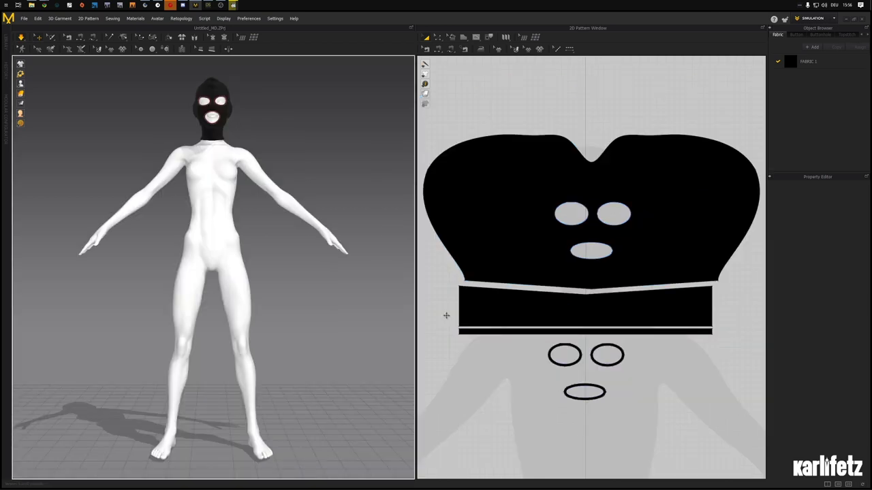
- Switch to Animation mode and record the garment simulation over the imported pose animation with the masked head in close view
{"action": "left_click", "coordinate": [834, 19]}
{"action": "left_click", "coordinate": [834, 20]}
{"action": "left_click", "coordinate": [834, 19]}
{"action": "left_click", "coordinate": [823, 43]}
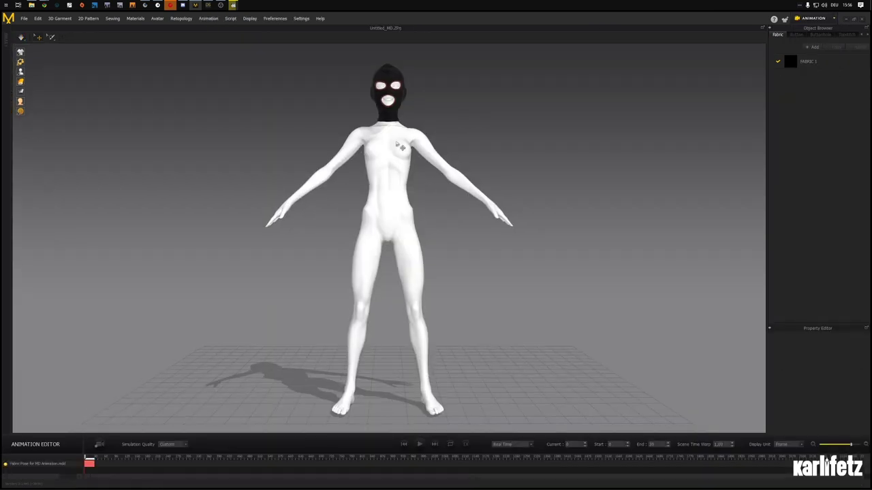
{"action": "scroll", "coordinate": [393, 113], "scroll_direction": "up", "scroll_amount": 5}
{"action": "middle_click_drag", "start_coordinate": [387, 82], "coordinate": [380, 375]}
{"action": "scroll", "coordinate": [370, 238], "scroll_direction": "up", "scroll_amount": 3}
{"action": "middle_click_drag", "start_coordinate": [370, 165], "coordinate": [377, 241]}
{"action": "scroll", "coordinate": [376, 228], "scroll_direction": "up", "scroll_amount": 5}
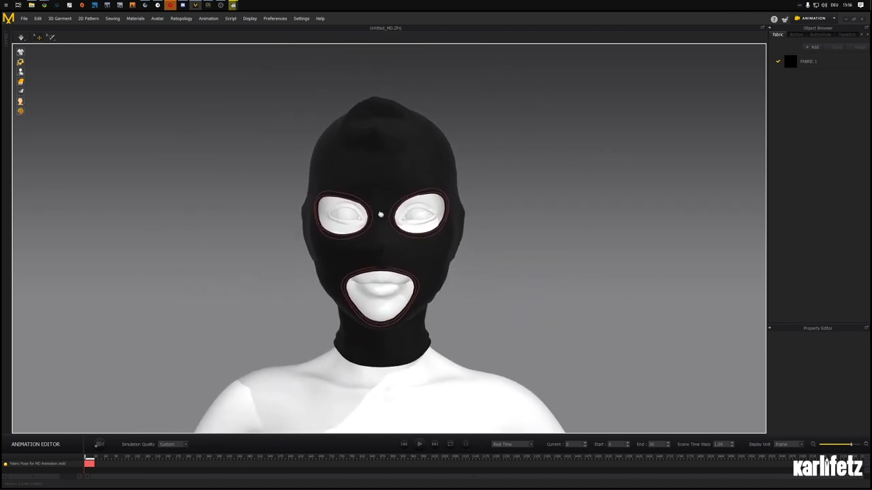
{"action": "left_click", "coordinate": [99, 444]}
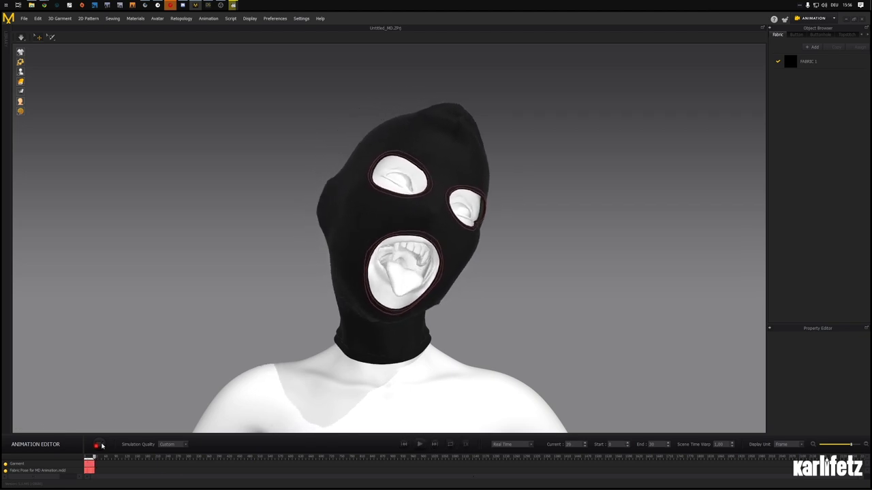
- Return to Simulation mode and select the main mask piece after checking the eye trim on the posed head
{"action": "left_click", "coordinate": [813, 18]}
{"action": "left_click", "coordinate": [811, 31]}
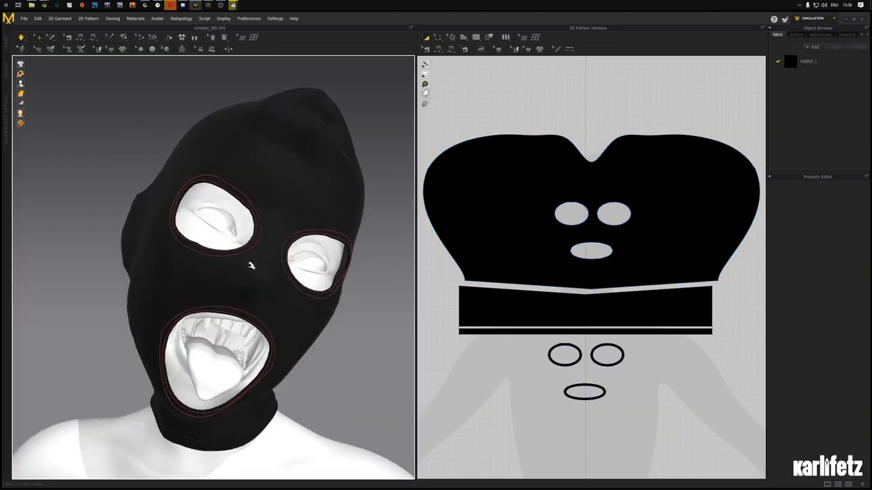
{"action": "left_click", "coordinate": [347, 293]}
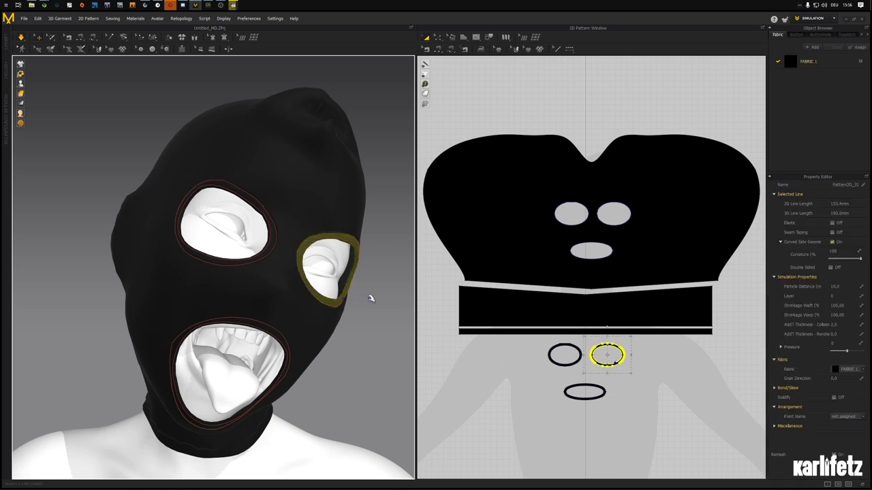
{"action": "left_click", "coordinate": [279, 266]}
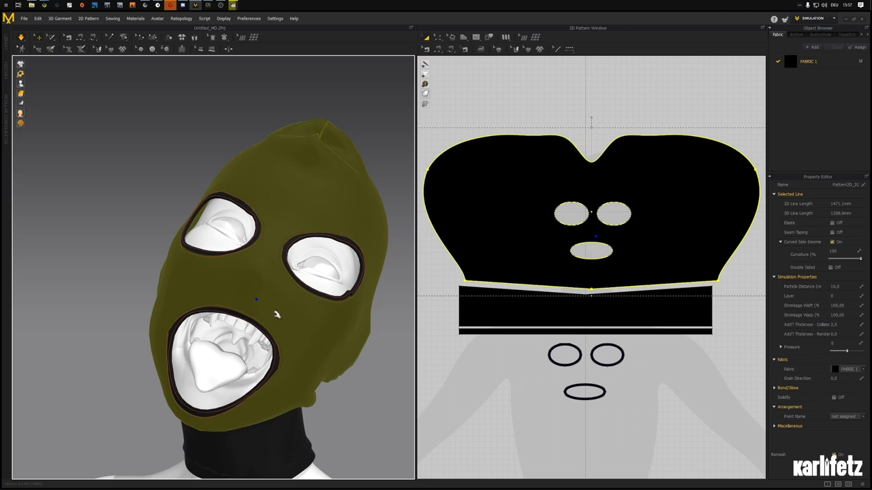
- Shift the mouth opening slightly upward on the mask pattern and run the simulation
{"action": "left_click", "coordinate": [356, 416]}
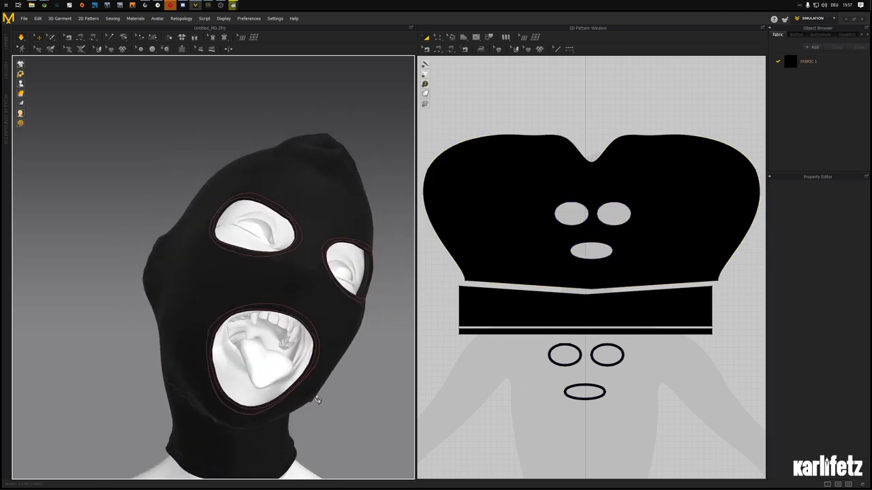
{"action": "scroll", "coordinate": [292, 361], "scroll_direction": "up", "scroll_amount": 5}
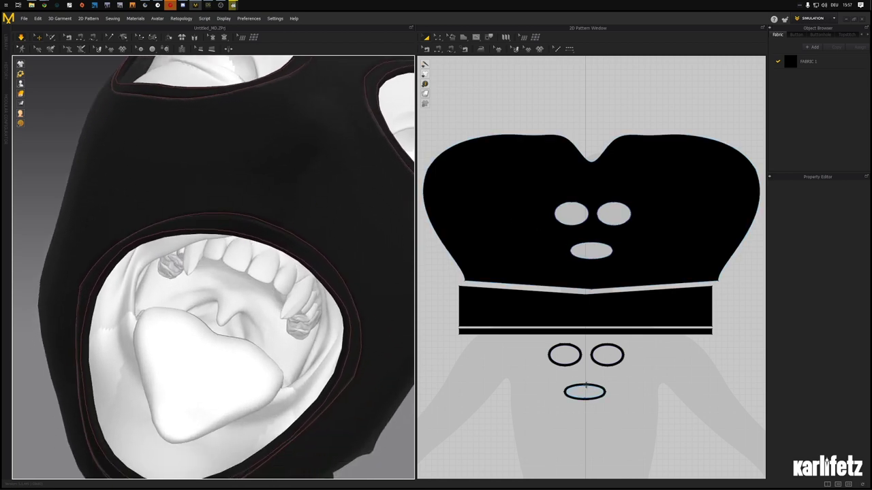
{"action": "left_click", "coordinate": [585, 385]}
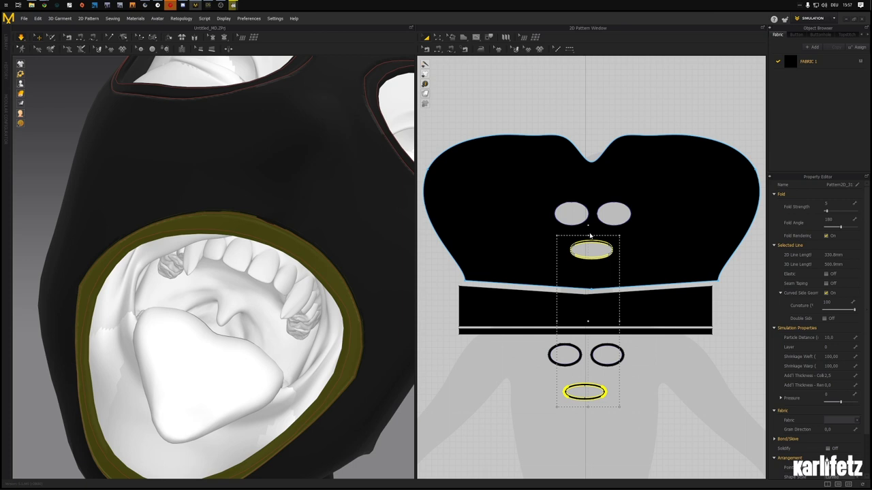
{"action": "left_click", "coordinate": [21, 37]}
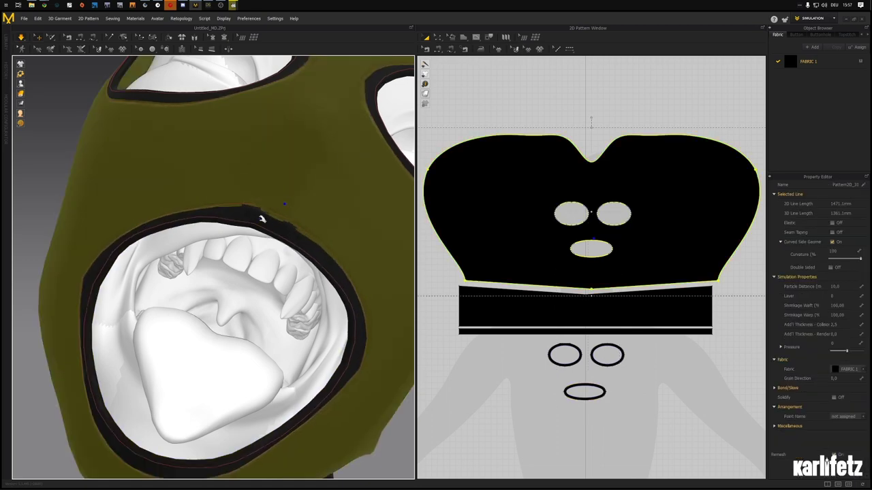
- Pull the mask fabric and the mouth trim into place around the mouth while simulating, and deselect the mask
{"action": "left_click", "coordinate": [222, 238]}
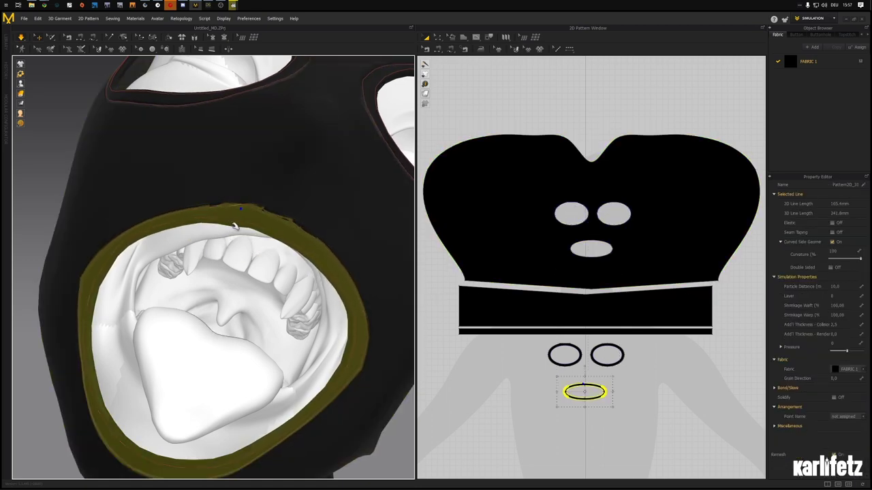
{"action": "left_click", "coordinate": [240, 186]}
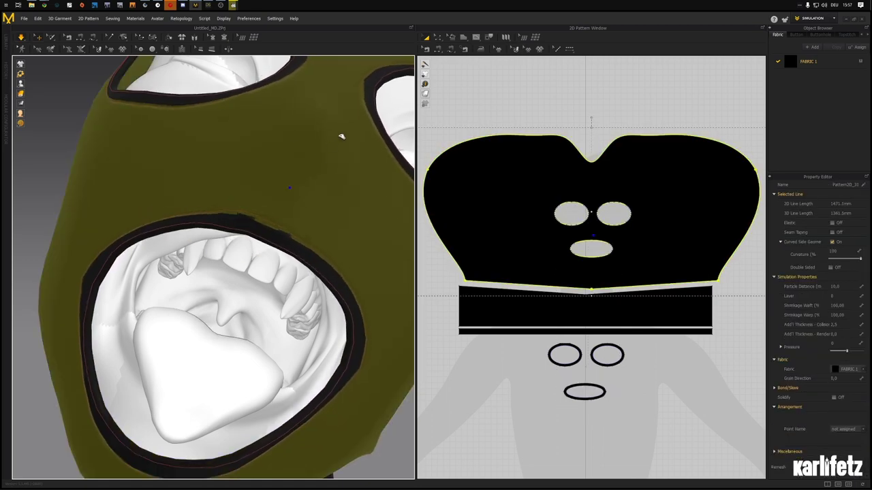
{"action": "left_click_drag", "start_coordinate": [394, 85], "coordinate": [383, 91]}
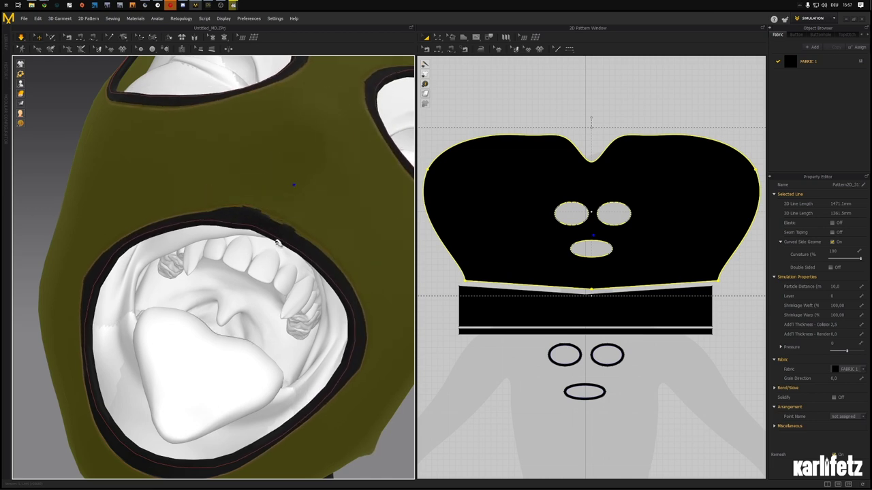
{"action": "scroll", "coordinate": [282, 315], "scroll_direction": "down", "scroll_amount": 2}
{"action": "left_click", "coordinate": [363, 397]}
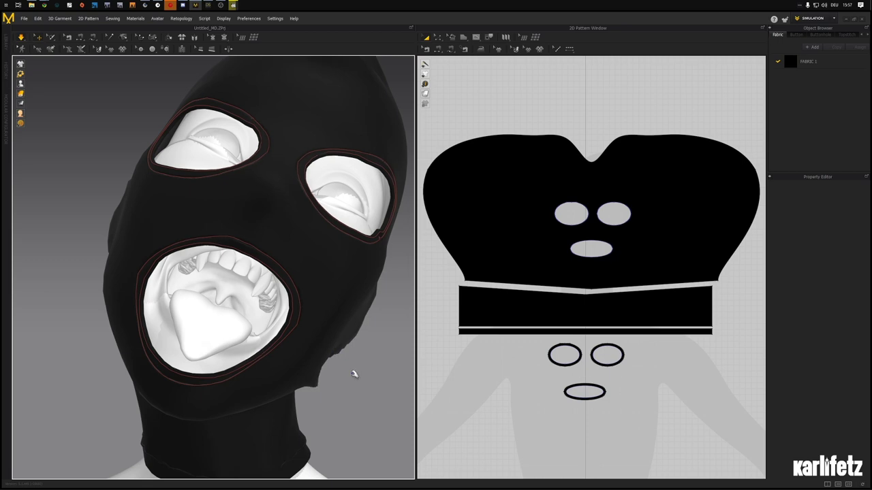
{"action": "right_click_drag", "start_coordinate": [352, 374], "coordinate": [306, 373]}
{"action": "scroll", "coordinate": [322, 383], "scroll_direction": "down", "scroll_amount": 3}
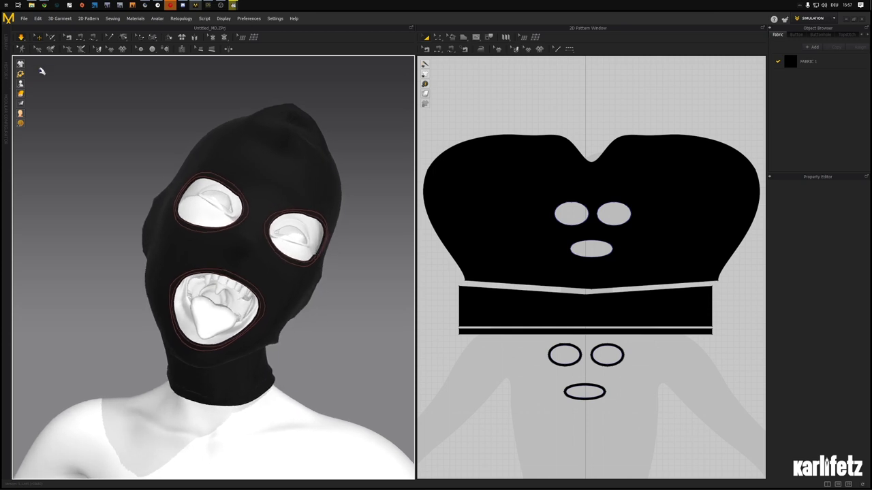
- Set the particle distance of the collar, neck band and eye and mouth trims to 5 mm, and simulate again
{"action": "right_click_drag", "start_coordinate": [130, 212], "coordinate": [206, 216]}
{"action": "scroll", "coordinate": [203, 212], "scroll_direction": "down", "scroll_amount": 2}
{"action": "middle_click_drag", "start_coordinate": [206, 216], "coordinate": [206, 243]}
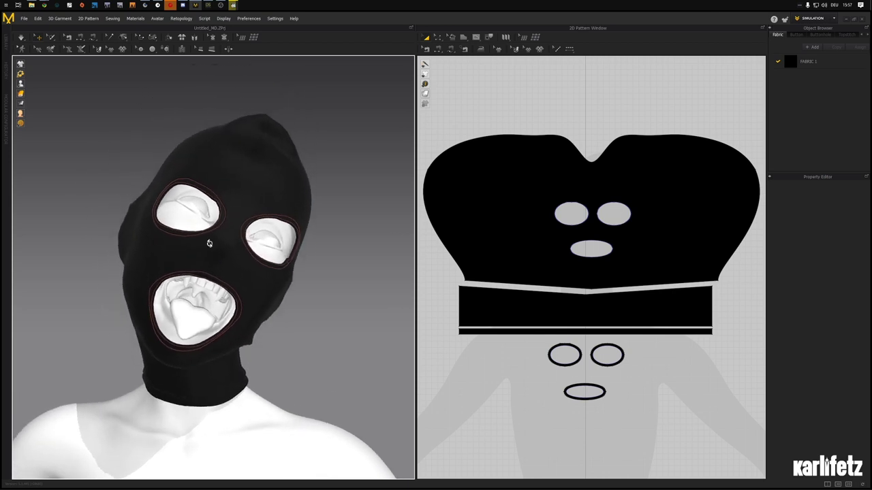
{"action": "right_click_drag", "start_coordinate": [209, 243], "coordinate": [212, 242]}
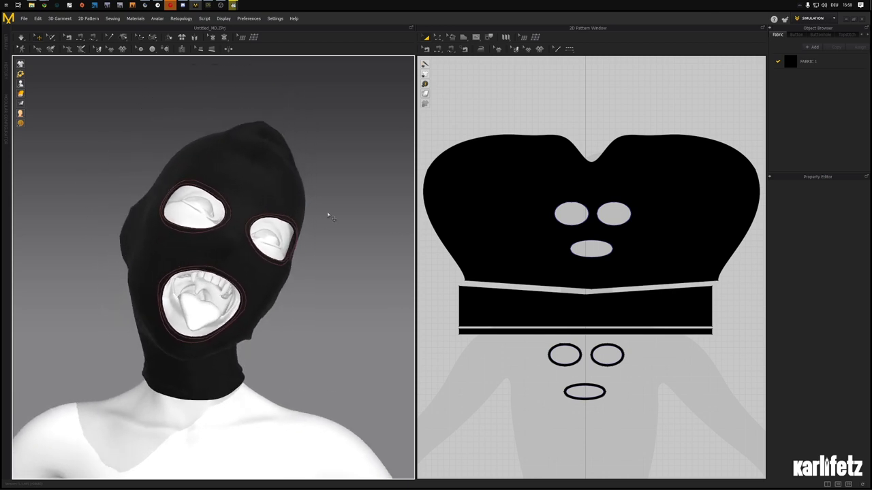
{"action": "scroll", "coordinate": [464, 166], "scroll_direction": "down", "scroll_amount": 3}
{"action": "left_click_drag", "start_coordinate": [435, 143], "coordinate": [690, 332]}
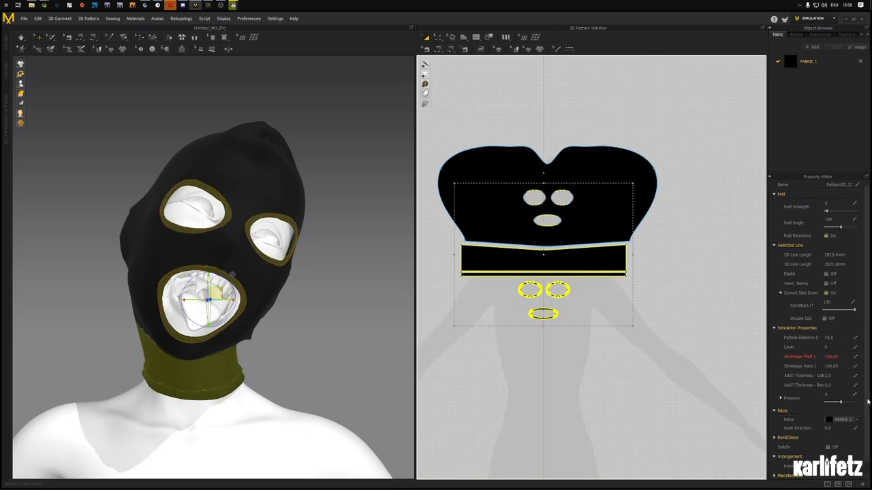
{"action": "scroll", "coordinate": [869, 443], "scroll_direction": "down", "scroll_amount": 1}
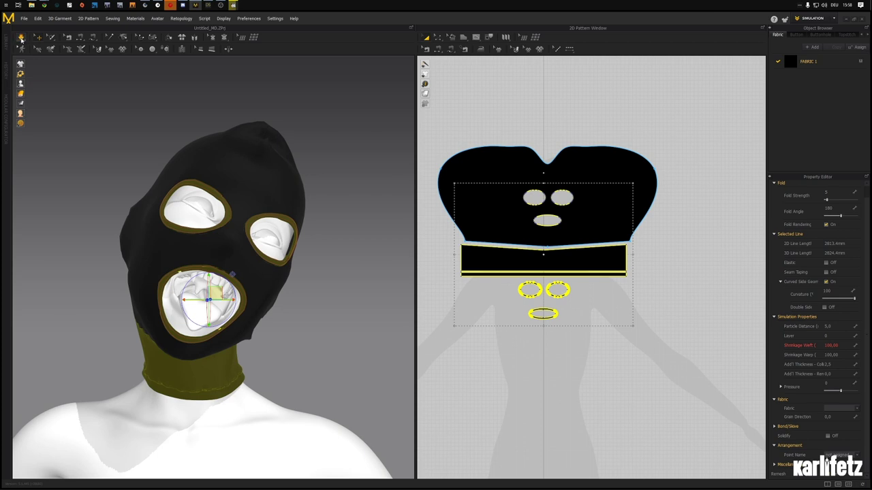
{"action": "left_click", "coordinate": [21, 38]}
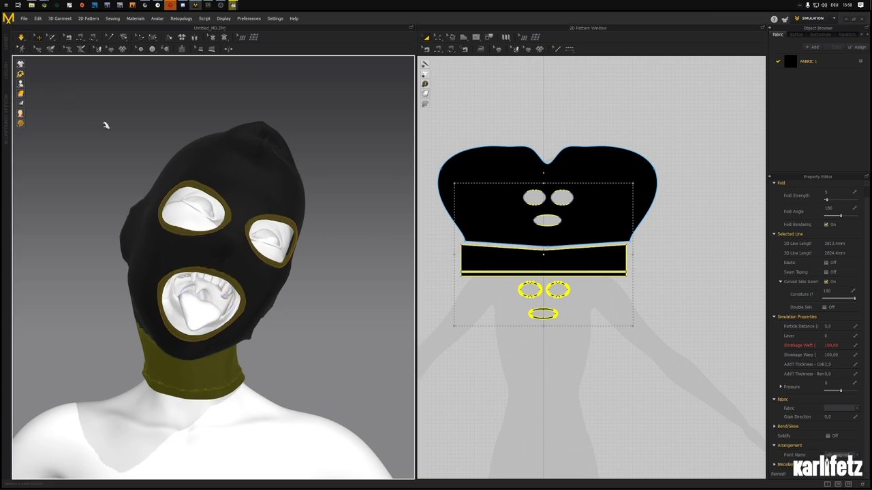
- Tug the simulated mask fabric and the mouth trim around the mouth, cheek and nose to settle their fit
{"action": "left_click", "coordinate": [133, 217]}
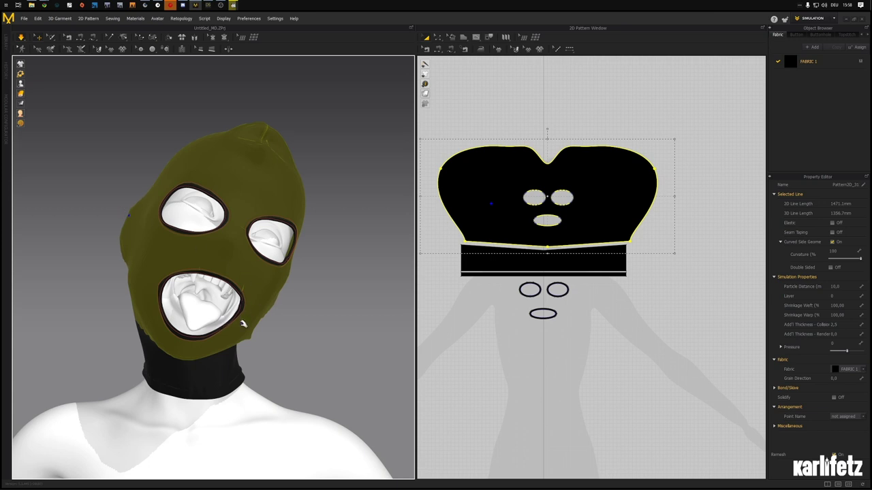
{"action": "scroll", "coordinate": [247, 318], "scroll_direction": "up", "scroll_amount": 10}
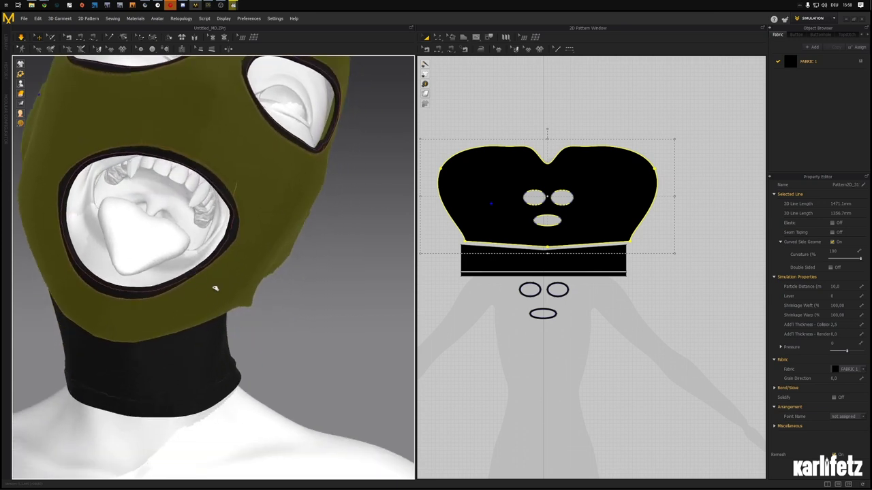
{"action": "left_click", "coordinate": [215, 288]}
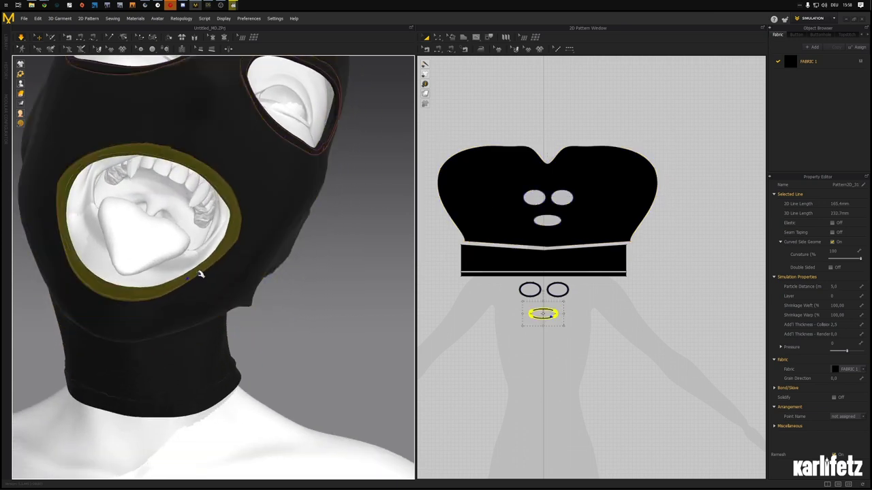
{"action": "left_click_drag", "start_coordinate": [200, 274], "coordinate": [269, 313]}
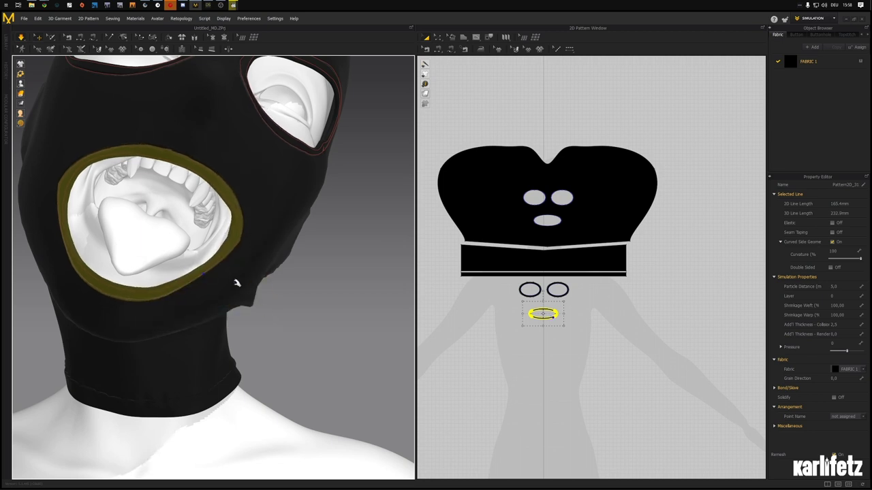
{"action": "left_click_drag", "start_coordinate": [287, 228], "coordinate": [278, 224]}
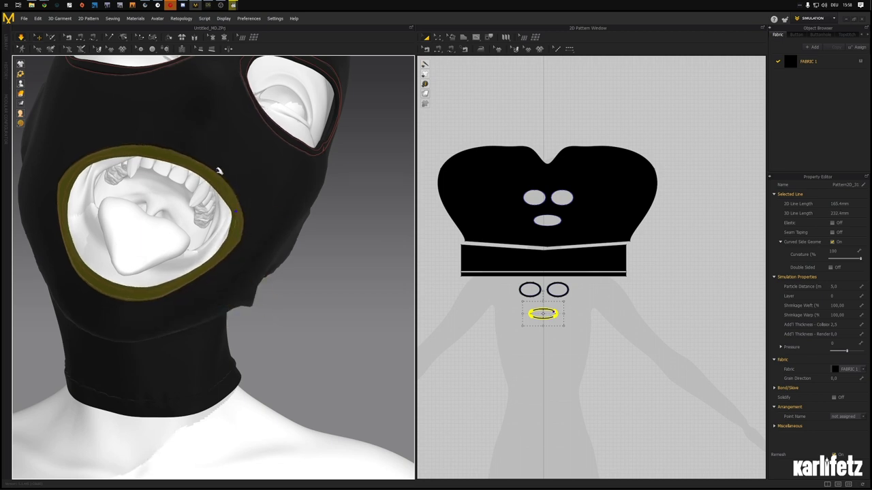
{"action": "left_click", "coordinate": [217, 166]}
{"action": "left_click_drag", "start_coordinate": [189, 126], "coordinate": [233, 42]}
{"action": "mouse_move", "coordinate": [202, 103]}
{"action": "right_mouse_down"}
{"action": "mouse_move", "coordinate": [187, 126]}
{"action": "mouse_move", "coordinate": [190, 116]}
{"action": "right_mouse_up"}
{"action": "left_click_drag", "start_coordinate": [185, 116], "coordinate": [234, 84]}
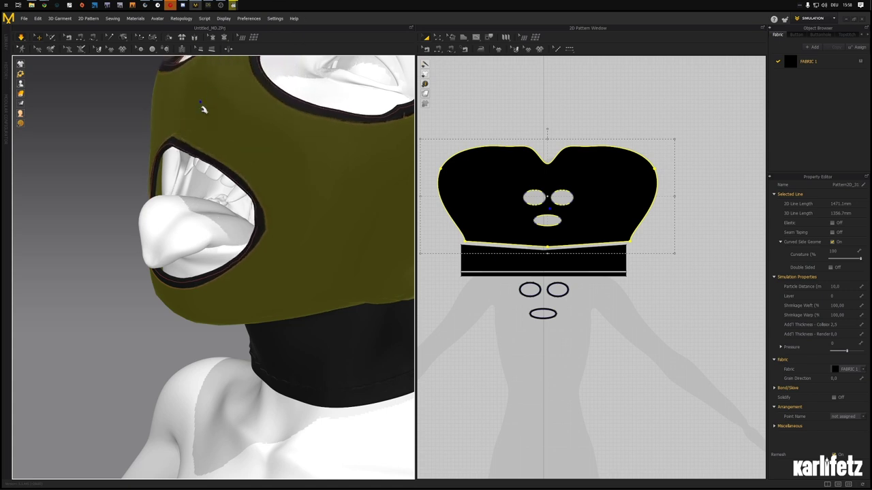
- Deselect the mask and examine its overall drape on the avatar from several angles
{"action": "right_click_drag", "start_coordinate": [206, 117], "coordinate": [309, 232]}
{"action": "scroll", "coordinate": [275, 156], "scroll_direction": "down", "scroll_amount": 1}
{"action": "left_click", "coordinate": [323, 270]}
{"action": "right_click_drag", "start_coordinate": [320, 266], "coordinate": [306, 272]}
{"action": "middle_click_drag", "start_coordinate": [306, 272], "coordinate": [319, 266]}
{"action": "scroll", "coordinate": [320, 265], "scroll_direction": "down", "scroll_amount": 2}
{"action": "right_click_drag", "start_coordinate": [319, 265], "coordinate": [311, 258]}
{"action": "middle_click_drag", "start_coordinate": [311, 258], "coordinate": [315, 268]}
{"action": "right_click_drag", "start_coordinate": [315, 267], "coordinate": [305, 290]}
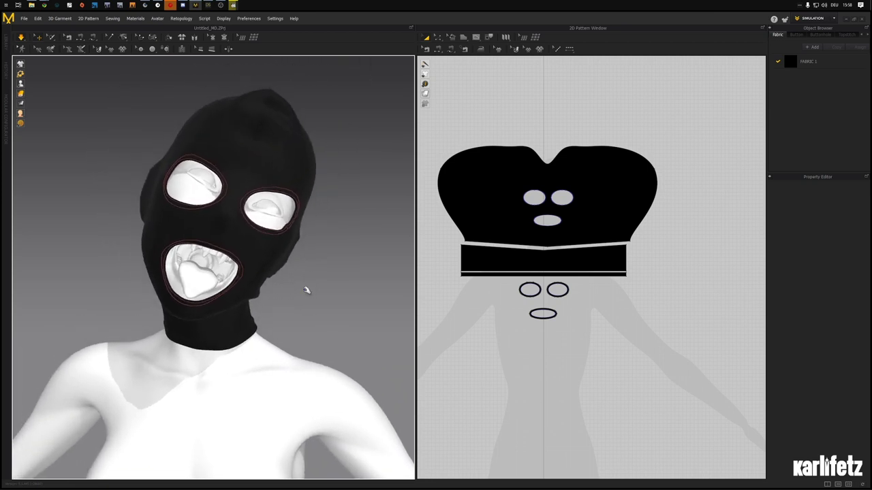
- Pull the forehead fabric above the eye openings to adjust the fit, deselect it and stop the simulation
{"action": "left_click", "coordinate": [223, 155]}
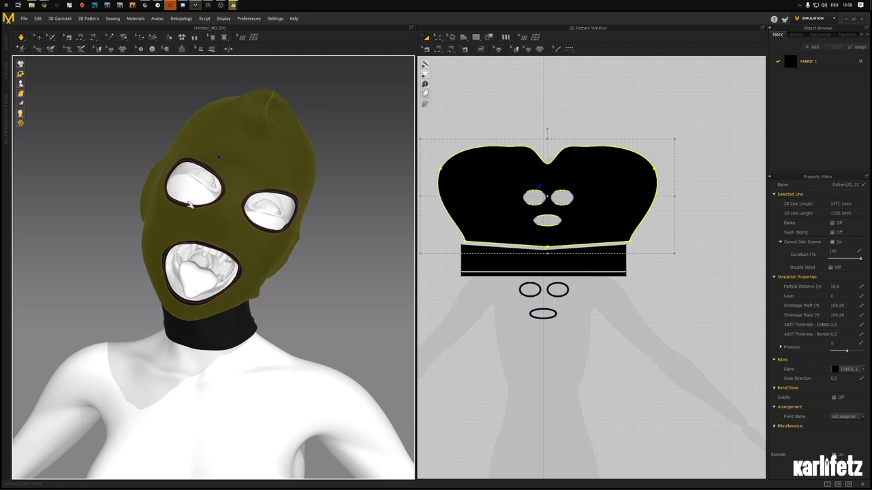
{"action": "left_click_drag", "start_coordinate": [205, 150], "coordinate": [288, 89]}
{"action": "right_click_drag", "start_coordinate": [284, 222], "coordinate": [302, 254]}
{"action": "left_click", "coordinate": [331, 250]}
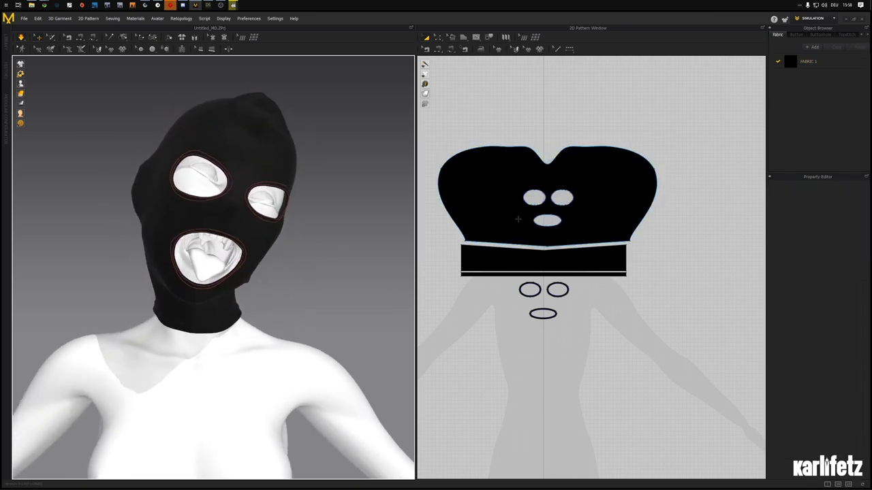
{"action": "left_click_drag", "start_coordinate": [435, 136], "coordinate": [606, 216]}
{"action": "left_click_drag", "start_coordinate": [701, 342], "coordinate": [699, 341]}
{"action": "left_click", "coordinate": [629, 369]}
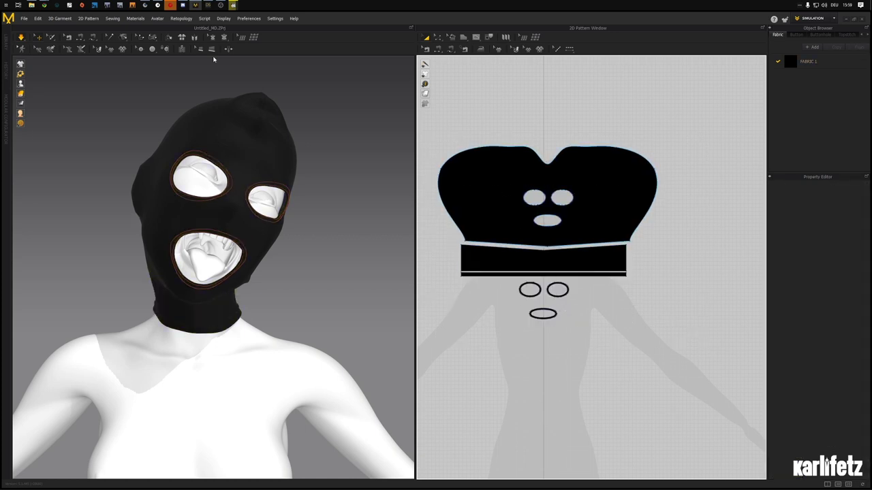
- Activate segment topstitching, delete the Topstitch 1 and Topstitch 2 presets, and reset Default Topstitch
{"action": "scroll", "coordinate": [547, 197], "scroll_direction": "up", "scroll_amount": 3}
{"action": "left_click", "coordinate": [569, 48]}
{"action": "left_click", "coordinate": [829, 89]}
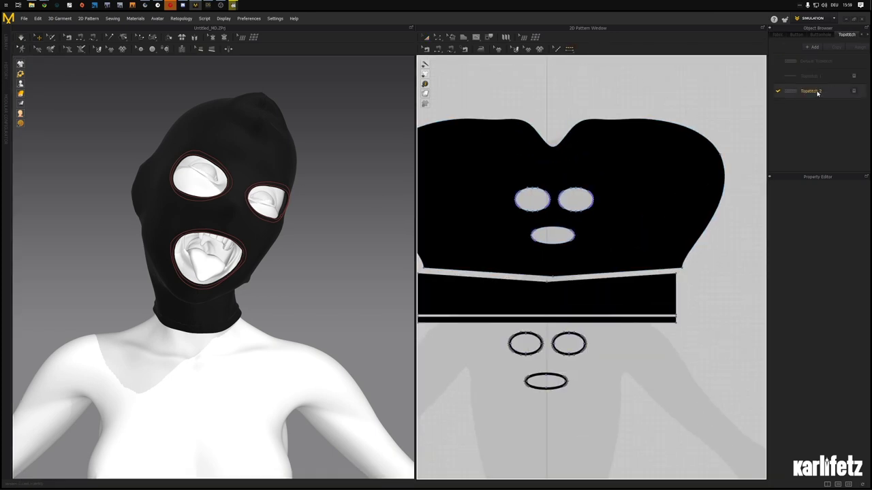
{"action": "left_click", "coordinate": [814, 61]}
{"action": "right_click", "coordinate": [825, 62]}
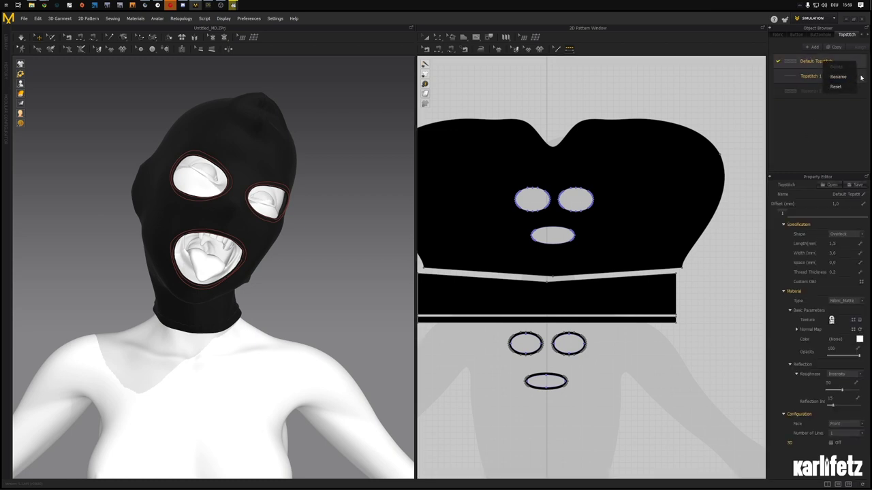
{"action": "left_click", "coordinate": [855, 77]}
{"action": "left_click", "coordinate": [854, 76]}
{"action": "left_click", "coordinate": [855, 77]}
{"action": "right_click", "coordinate": [840, 60]}
{"action": "left_click", "coordinate": [853, 86]}
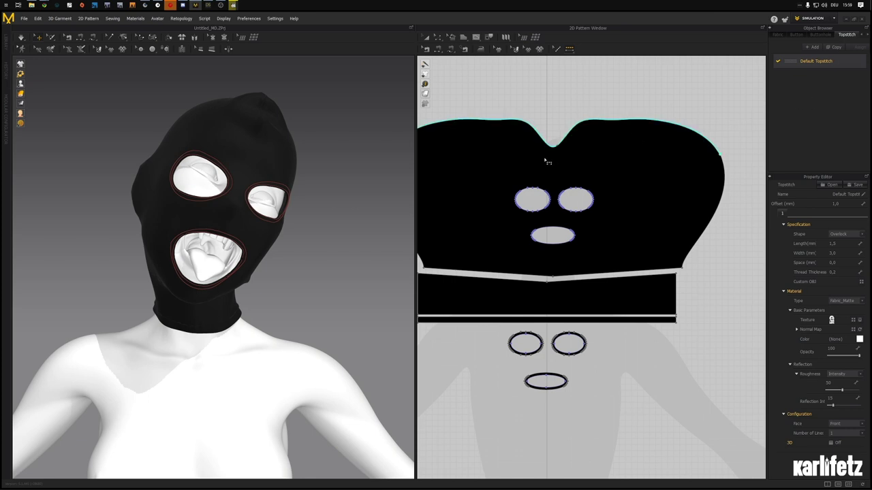
- Apply Default Topstitch to the mask pattern's eye and mouth openings, and undo the extra topstitching on the separate trim rings
{"action": "left_click", "coordinate": [617, 252]}
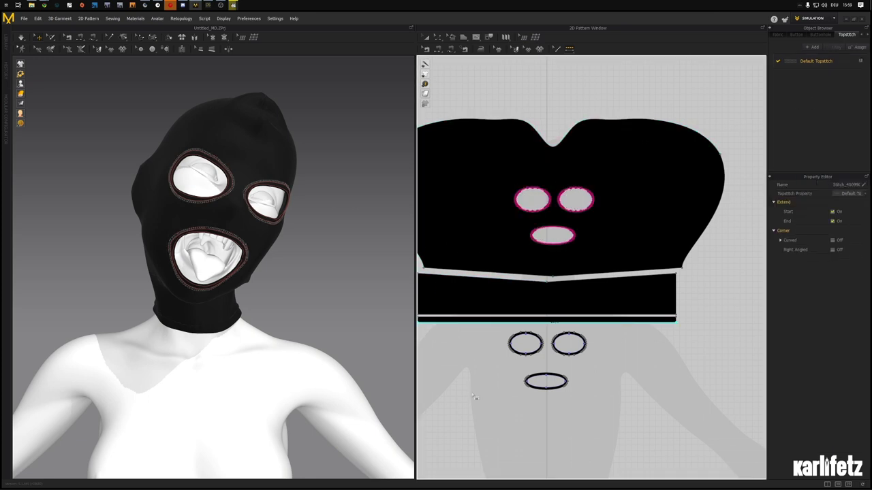
{"action": "left_click", "coordinate": [619, 333]}
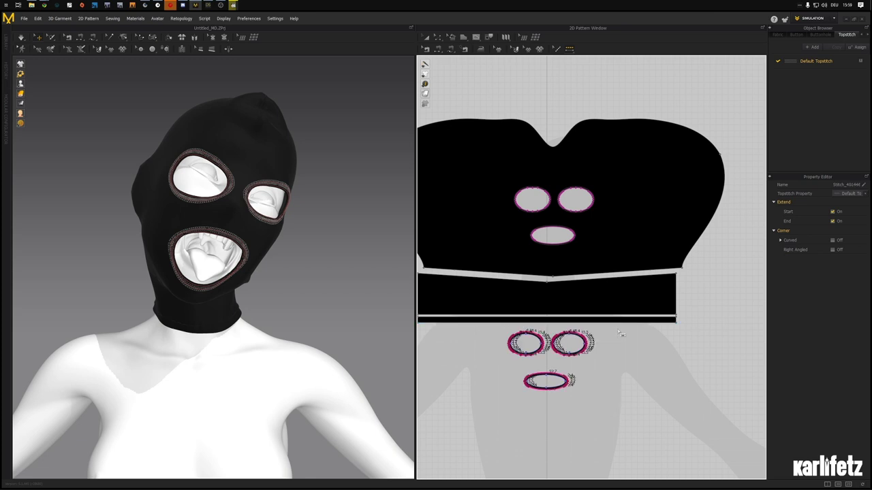
{"action": "key", "text": "ctrl+z"}
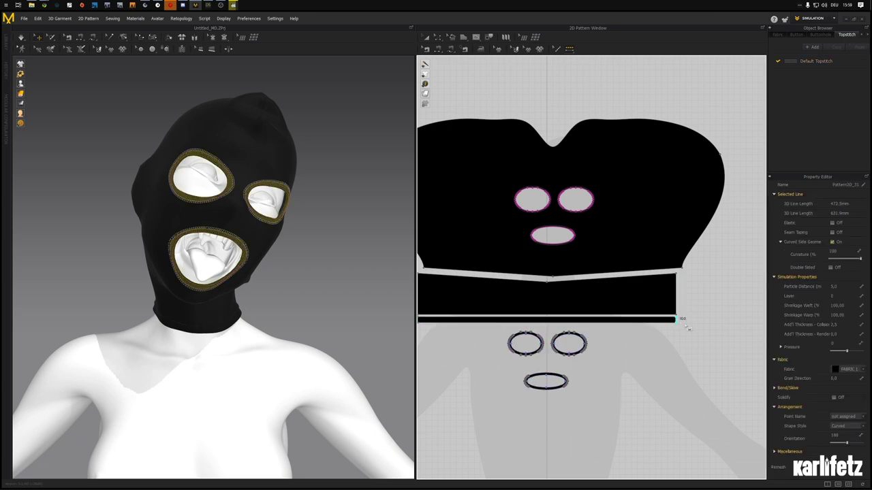
- Try to topstitch the collar and the narrow neck band together, and undo it
{"action": "left_click_drag", "start_coordinate": [684, 325], "coordinate": [414, 276]}
{"action": "middle_click_drag", "start_coordinate": [500, 292], "coordinate": [547, 290]}
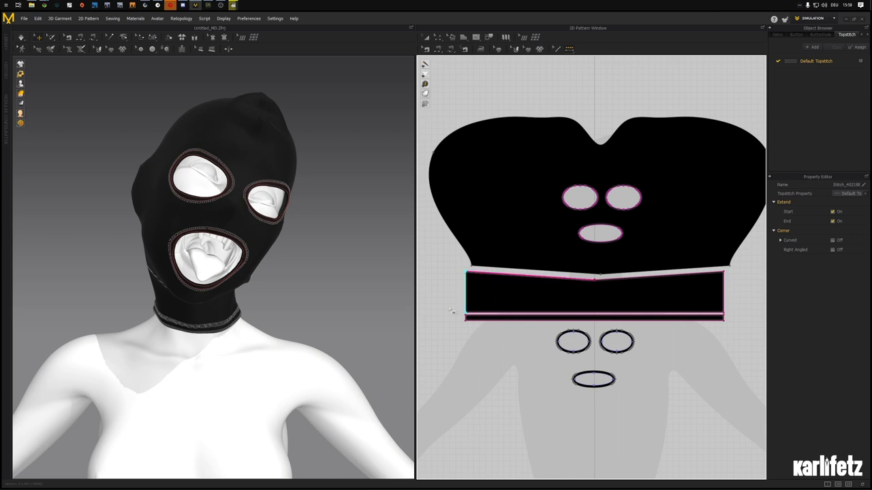
{"action": "key", "text": "ctrl+z"}
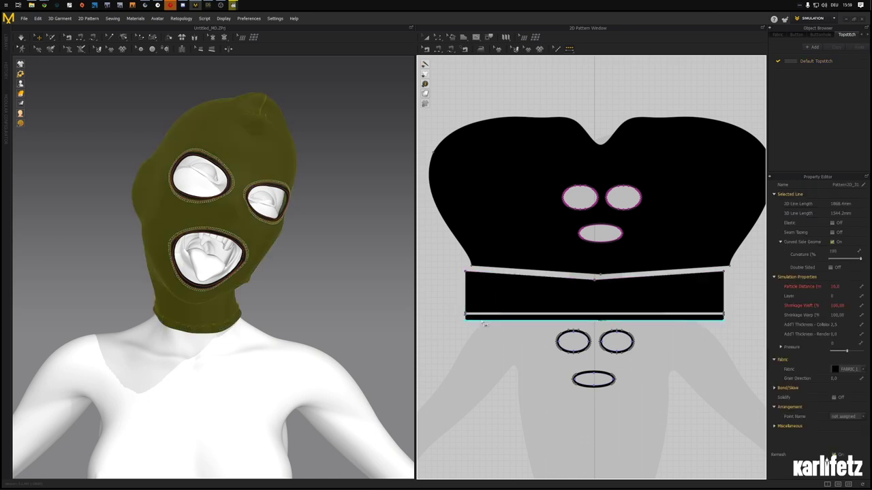
- Apply Default Topstitch to the outer edges of the narrow neck band and the side and upper edges of the collar
{"action": "left_click", "coordinate": [468, 321]}
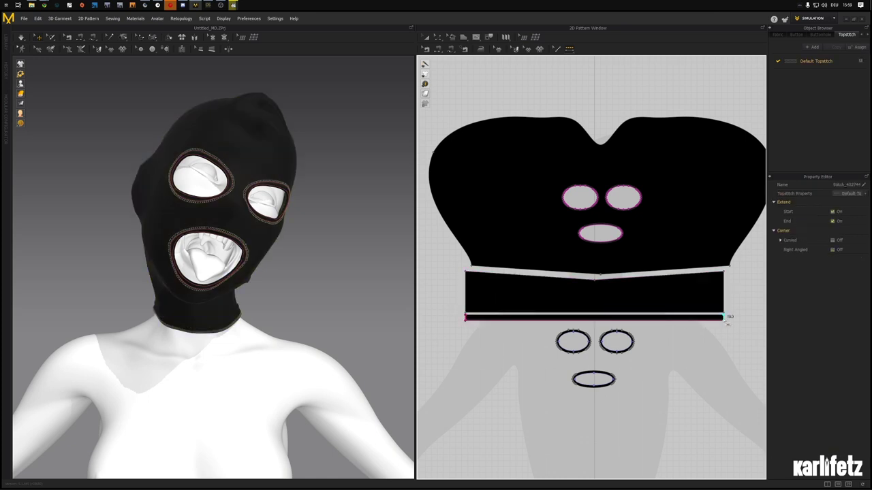
{"action": "left_click", "coordinate": [714, 280]}
{"action": "left_click", "coordinate": [468, 294]}
{"action": "left_click", "coordinate": [504, 277]}
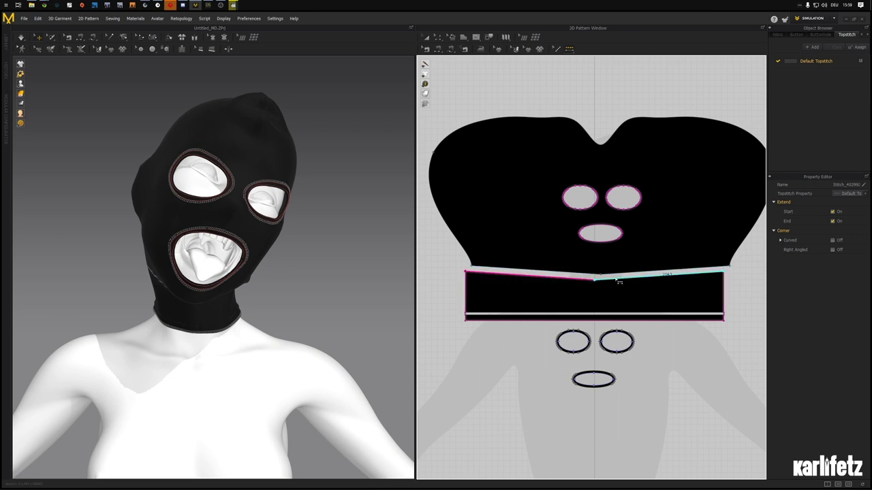
{"action": "left_click", "coordinate": [618, 280]}
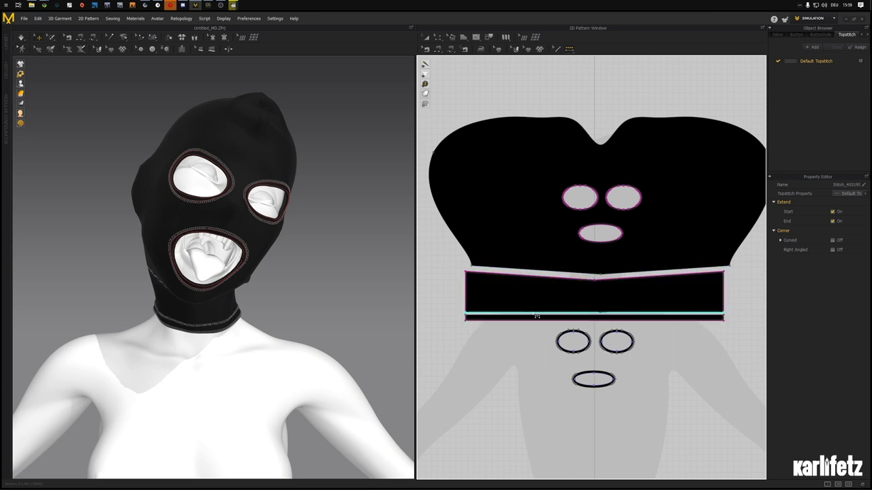
- Apply Default Topstitch to the facing edges of collar and neck band and to the mask pattern's side and upper edges
{"action": "left_click", "coordinate": [536, 315]}
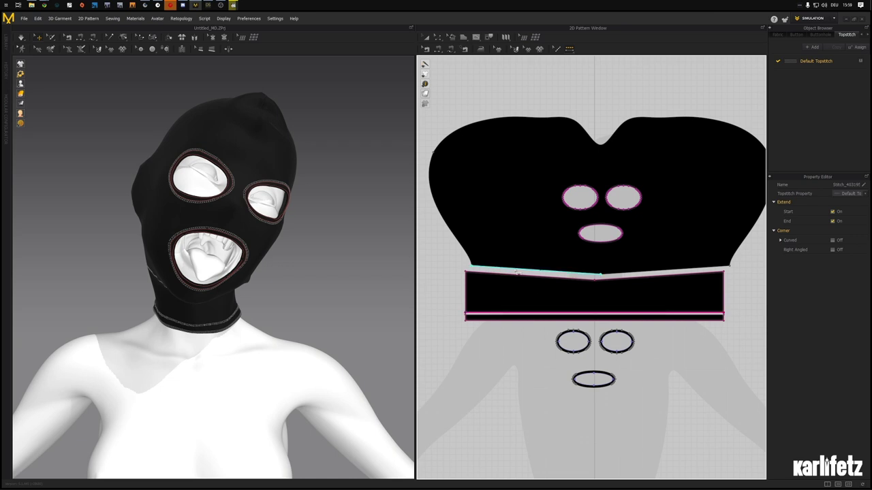
{"action": "left_click", "coordinate": [469, 252]}
{"action": "left_click", "coordinate": [498, 123]}
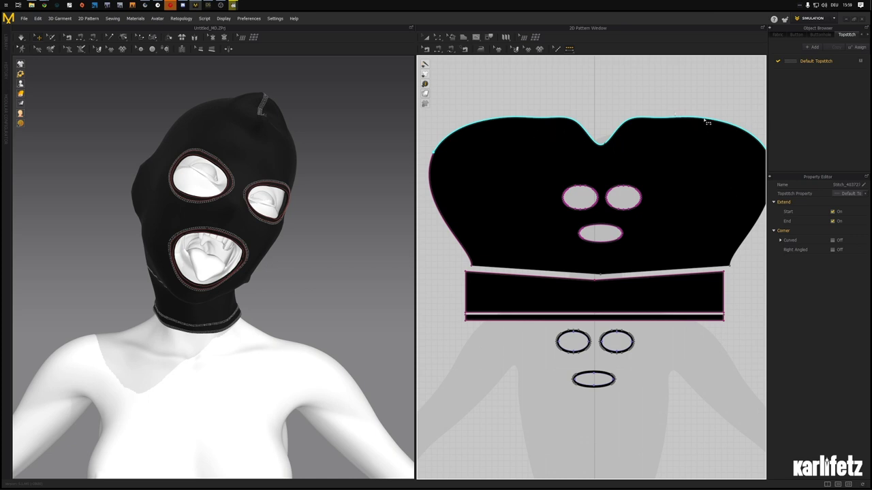
{"action": "left_click", "coordinate": [749, 247]}
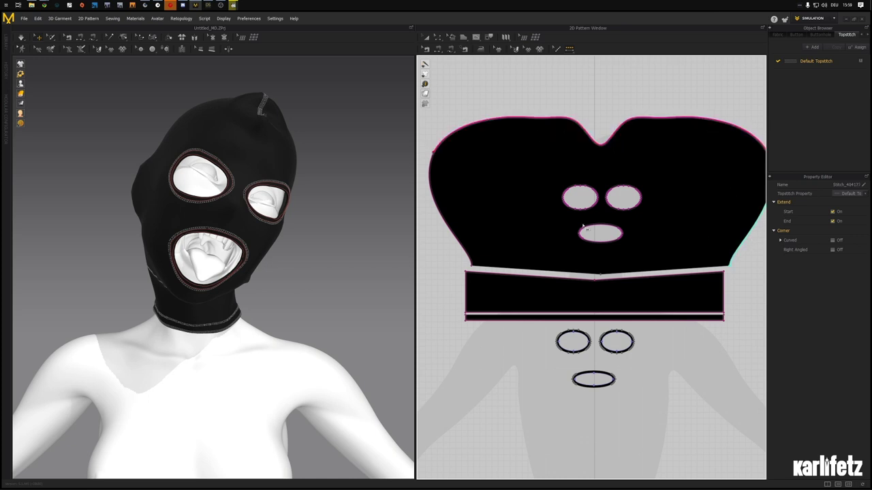
{"action": "mouse_move", "coordinate": [353, 209]}
{"action": "right_mouse_down"}
{"action": "mouse_move", "coordinate": [292, 218]}
{"action": "mouse_move", "coordinate": [190, 205]}
{"action": "mouse_move", "coordinate": [342, 221]}
{"action": "right_mouse_up"}
{"action": "scroll", "coordinate": [291, 245], "scroll_direction": "down", "scroll_amount": 2}
{"action": "right_click_drag", "start_coordinate": [296, 246], "coordinate": [292, 263]}
{"action": "scroll", "coordinate": [279, 247], "scroll_direction": "up", "scroll_amount": 5}
{"action": "scroll", "coordinate": [542, 204], "scroll_direction": "down", "scroll_amount": 3}
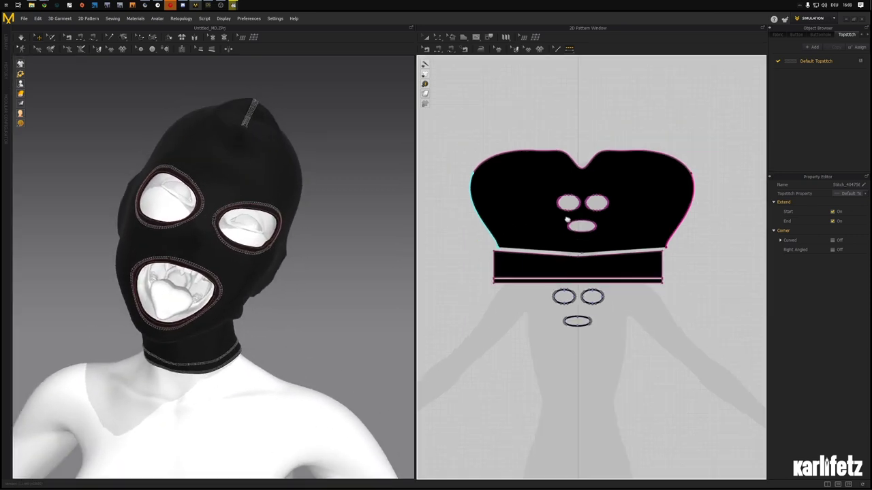
{"action": "middle_click_drag", "start_coordinate": [566, 220], "coordinate": [554, 222]}
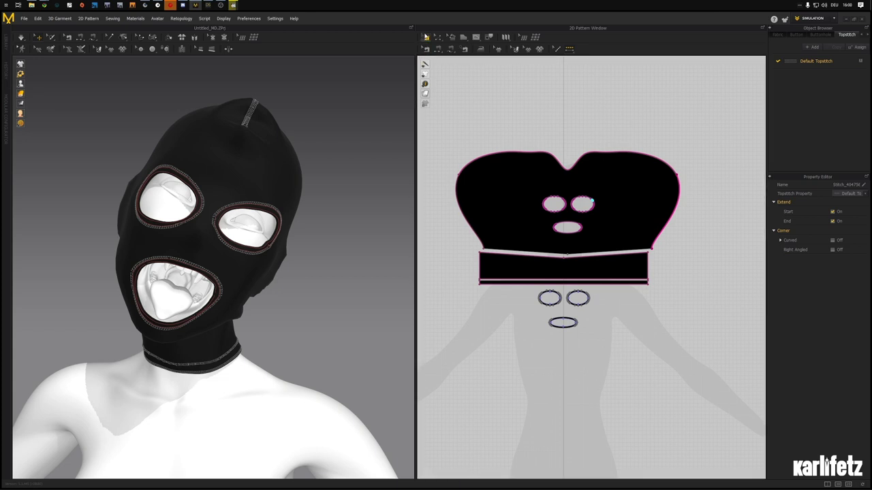
- Switch the workspace to the UV Editor
{"action": "left_click", "coordinate": [426, 37]}
{"action": "left_click", "coordinate": [834, 19]}
{"action": "left_click", "coordinate": [823, 70]}
- Shift the mouth trim's UV island slightly upward so it sits evenly around the mask's mouth opening
{"action": "scroll", "coordinate": [589, 190], "scroll_direction": "up", "scroll_amount": 15}
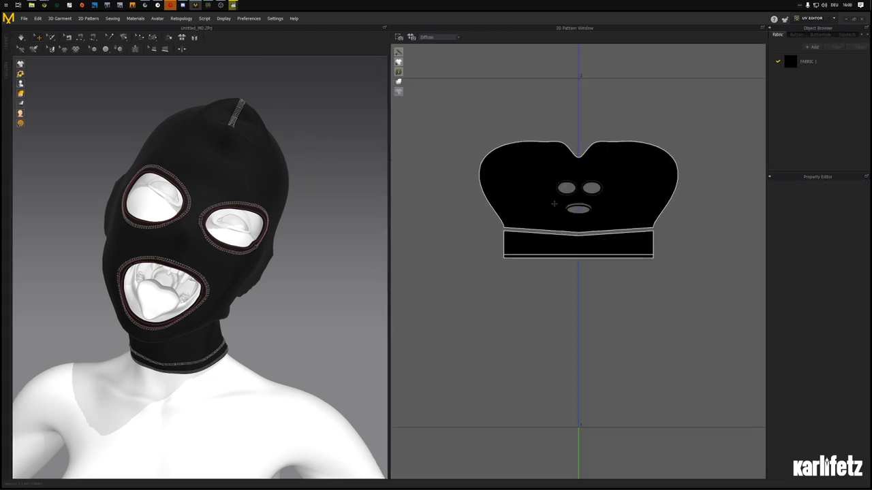
{"action": "left_click", "coordinate": [618, 272]}
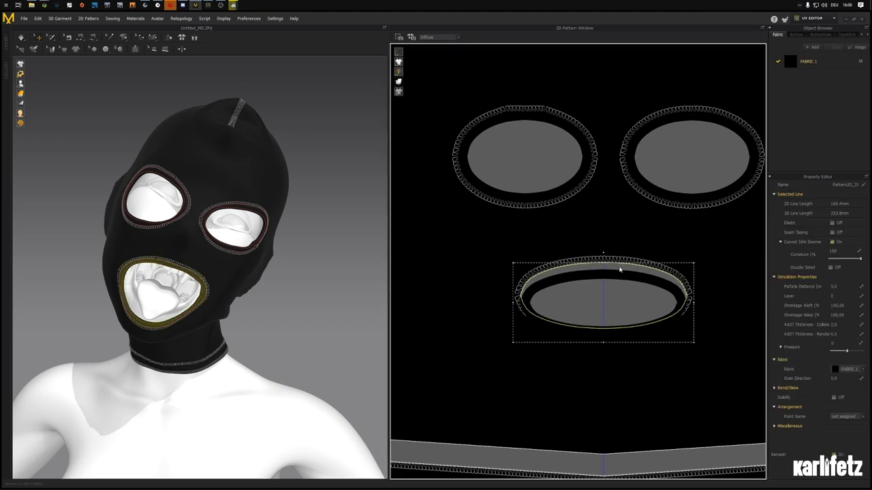
{"action": "key", "text": "ctrl+z"}
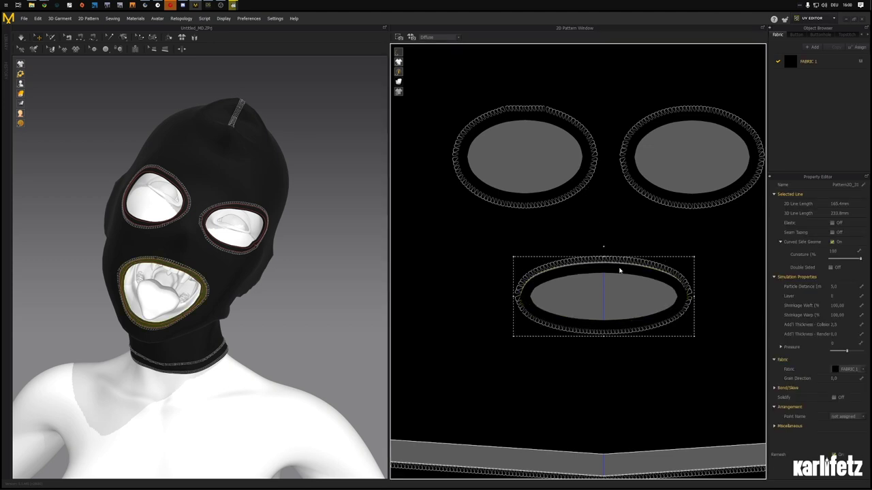
{"action": "key", "text": "ctrl+z"}
{"action": "left_click", "coordinate": [622, 272]}
{"action": "left_click_drag", "start_coordinate": [622, 271], "coordinate": [623, 268]}
{"action": "scroll", "coordinate": [623, 271], "scroll_direction": "down", "scroll_amount": 10}
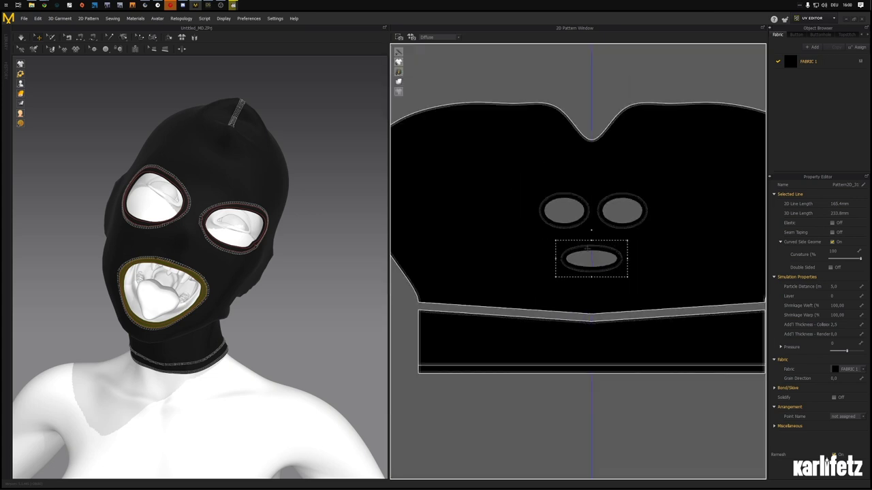
- Fit all the garment's UV islands together into a single UV tile, then clear the selection
{"action": "left_click_drag", "start_coordinate": [508, 213], "coordinate": [716, 371]}
{"action": "scroll", "coordinate": [663, 335], "scroll_direction": "down", "scroll_amount": 3}
{"action": "left_click_drag", "start_coordinate": [684, 318], "coordinate": [719, 334]}
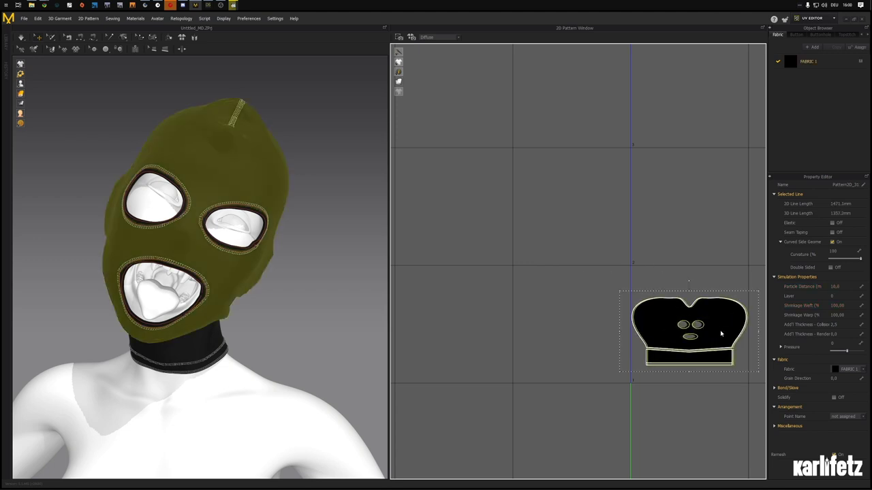
{"action": "key", "text": "Escape"}
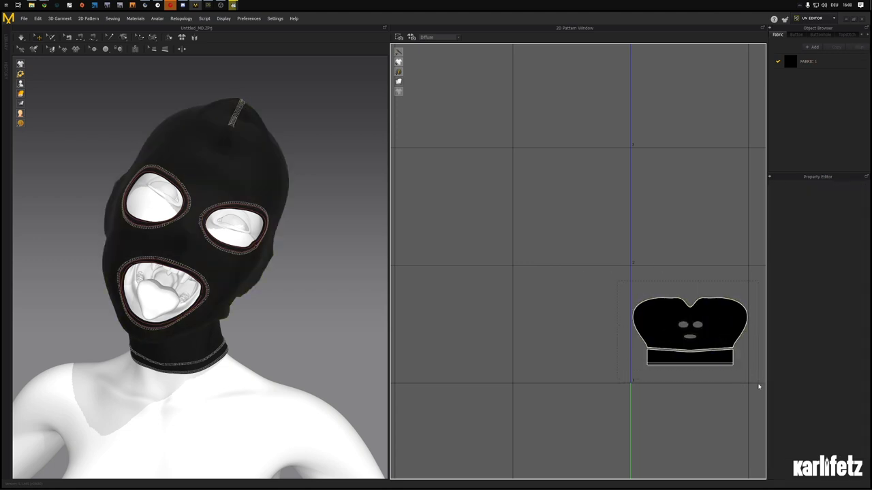
{"action": "left_click", "coordinate": [727, 327]}
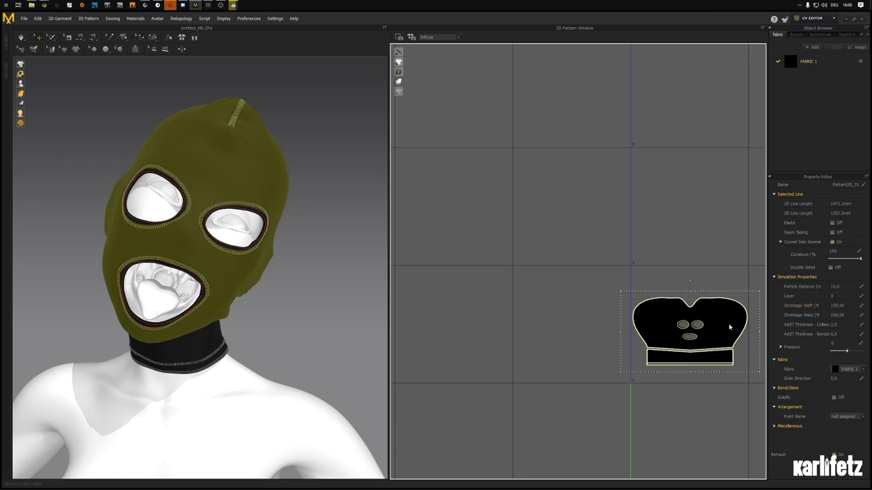
{"action": "left_click", "coordinate": [594, 308]}
- Return to the Simulation workspace and select all pattern pieces of the balaclava
{"action": "left_click", "coordinate": [835, 18]}
{"action": "left_click", "coordinate": [813, 30]}
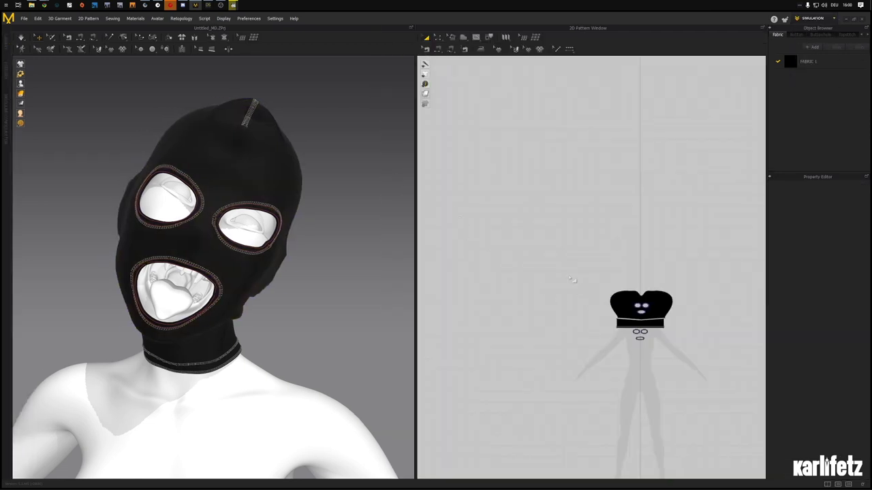
{"action": "left_click_drag", "start_coordinate": [578, 278], "coordinate": [721, 381]}
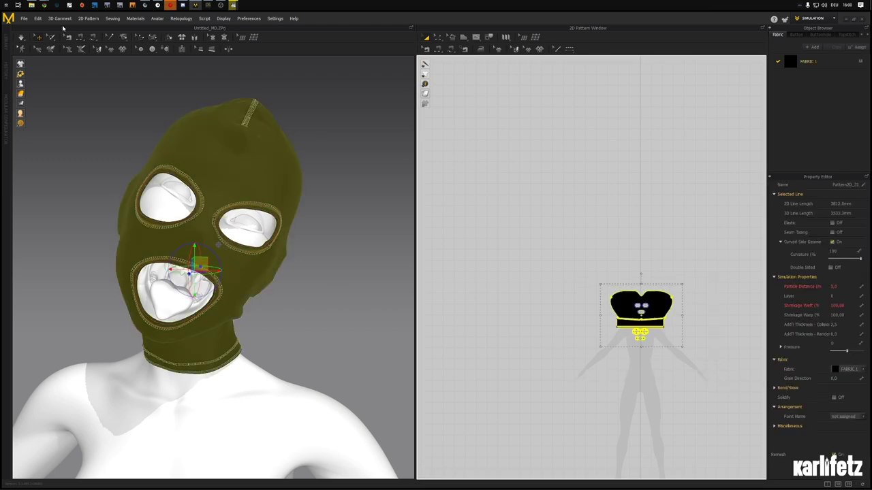
- Start an OBJ export of the selected patterns and choose the MD folder inside Fine Fabric as the destination
{"action": "left_click", "coordinate": [24, 18]}
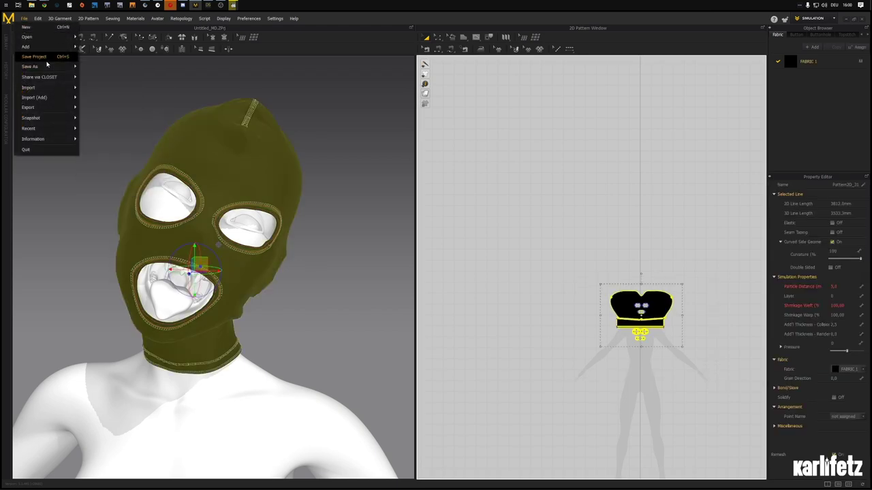
{"action": "mouse_move", "coordinate": [54, 109]}
{"action": "left_click", "coordinate": [111, 118]}
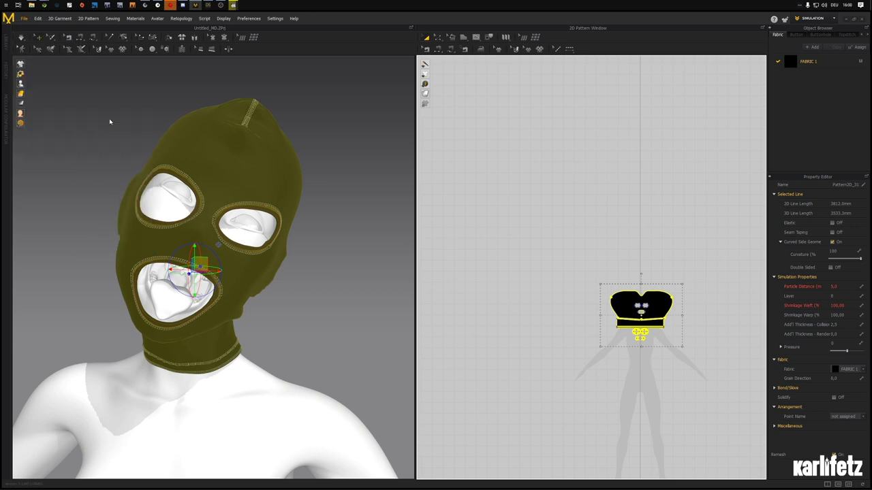
{"action": "left_click", "coordinate": [482, 158]}
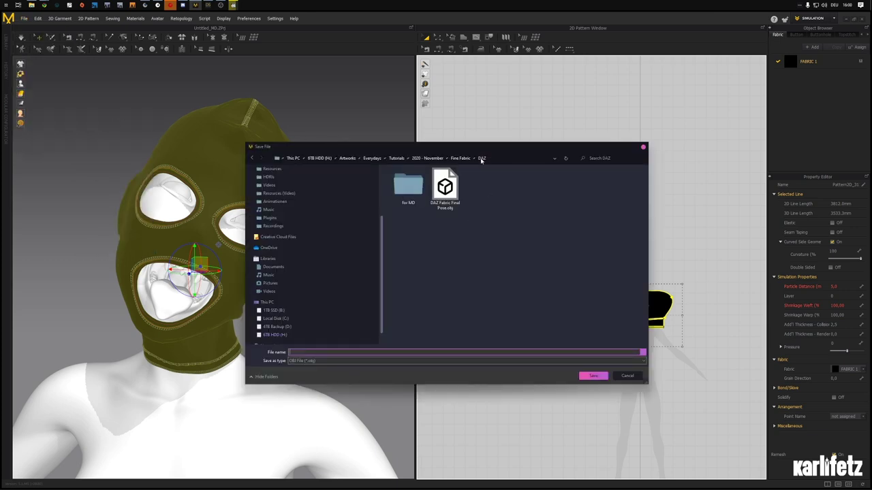
{"action": "left_click", "coordinate": [461, 158]}
{"action": "double_click", "coordinate": [408, 188]}
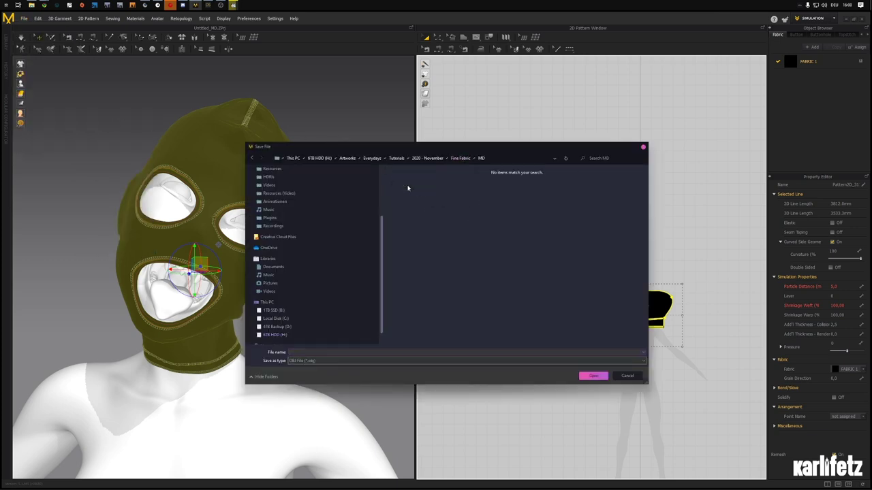
- Name the file MDe_Mask Thick and export it as multiple thick objects with unified UV coordinates
{"action": "left_click", "coordinate": [331, 352]}
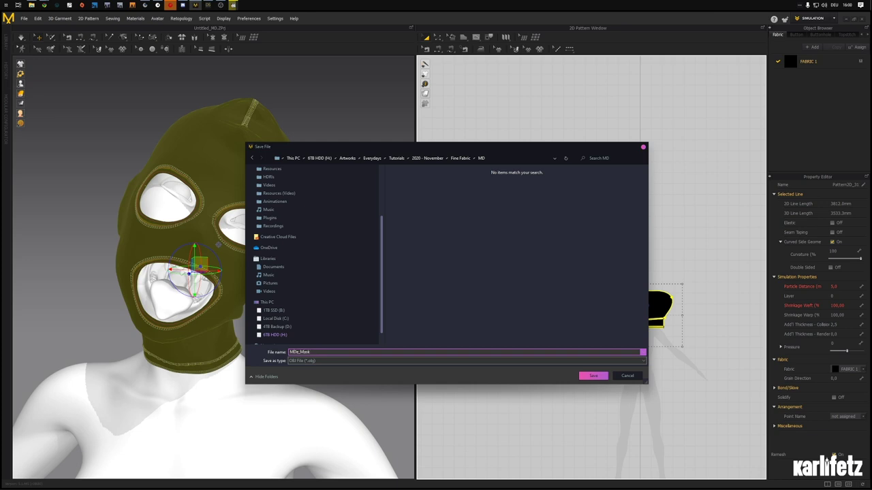
{"action": "type", "text": "MDe_Mask Thic"}
{"action": "key", "text": "Return"}
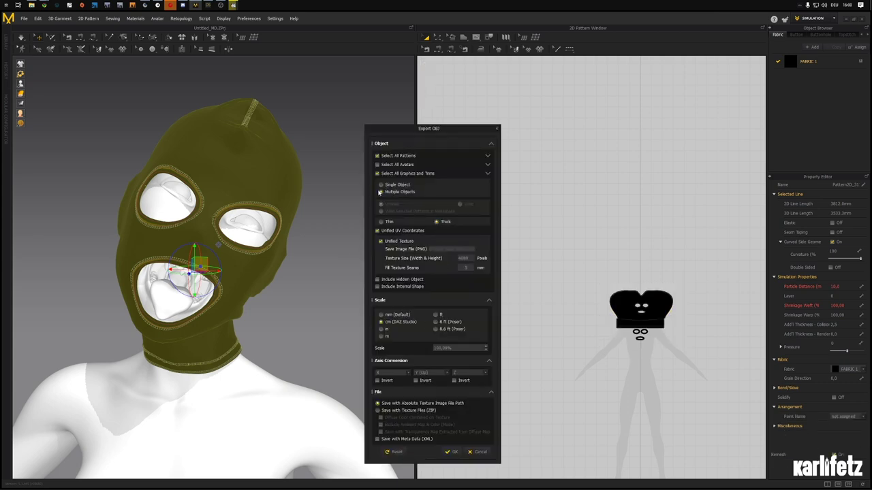
{"action": "left_click", "coordinate": [380, 192]}
{"action": "left_click", "coordinate": [454, 451]}
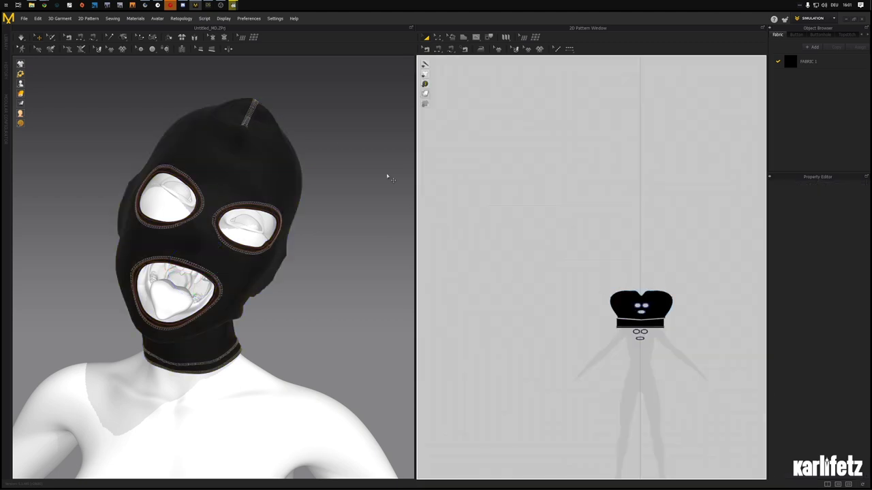
{"action": "left_click_drag", "start_coordinate": [540, 262], "coordinate": [726, 388]}
{"action": "left_click", "coordinate": [25, 19]}
{"action": "mouse_move", "coordinate": [48, 108]}
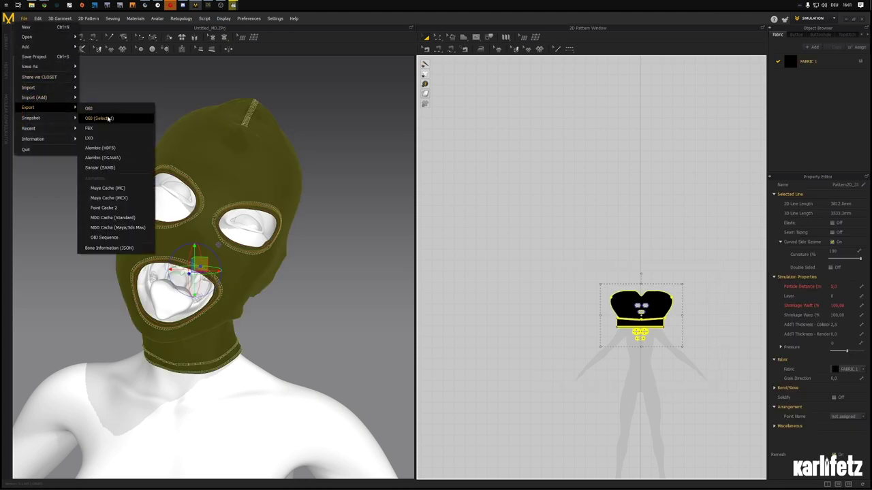
{"action": "left_click", "coordinate": [101, 119]}
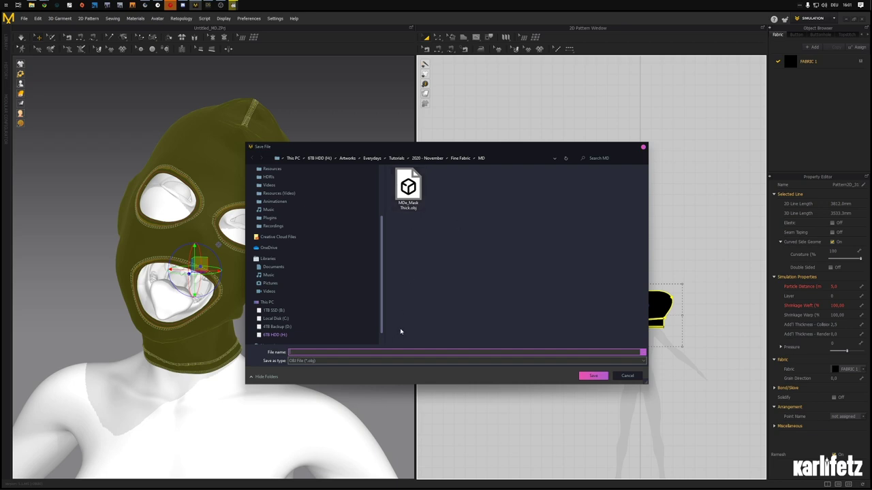
{"action": "type", "text": "MDe_Mas"}
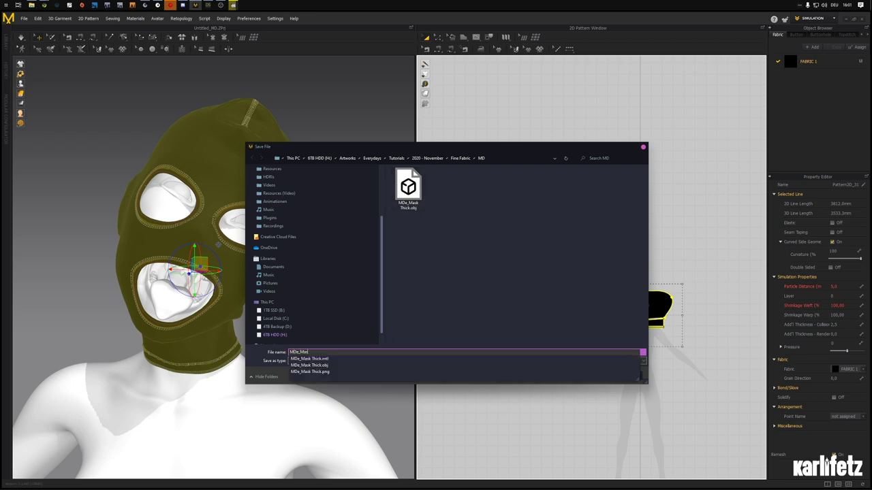
{"action": "type", "text": "k Thick M"}
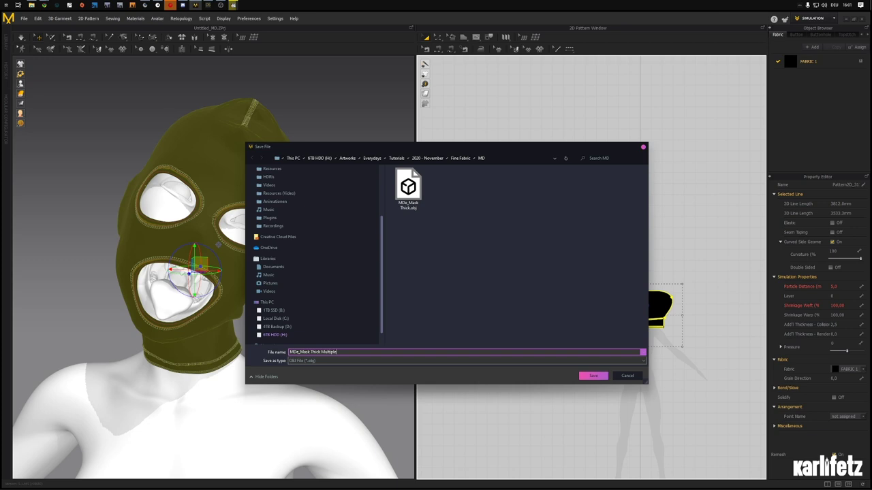
{"action": "type", "text": "ul"}
{"action": "key", "text": "BackSpace"}
{"action": "key", "text": "BackSpace"}
{"action": "key", "text": "BackSpace"}
{"action": "key", "text": "BackSpace"}
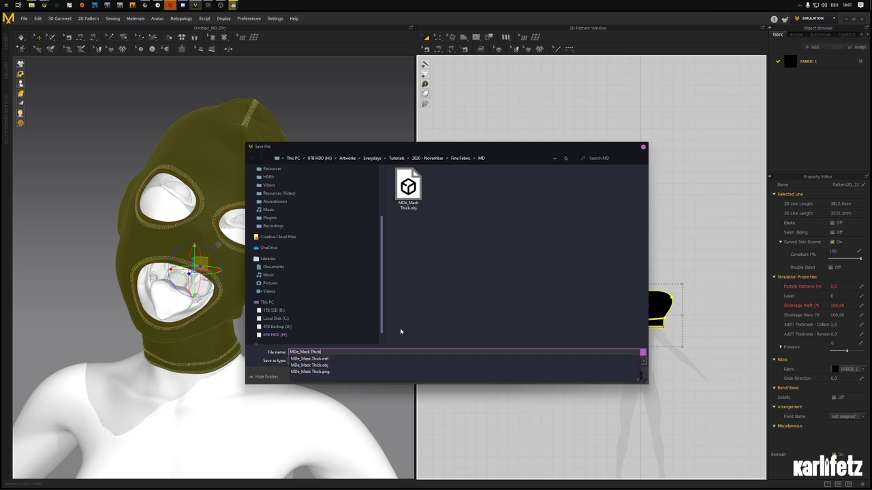
{"action": "type", "text": "Single"}
{"action": "key", "text": "Return"}
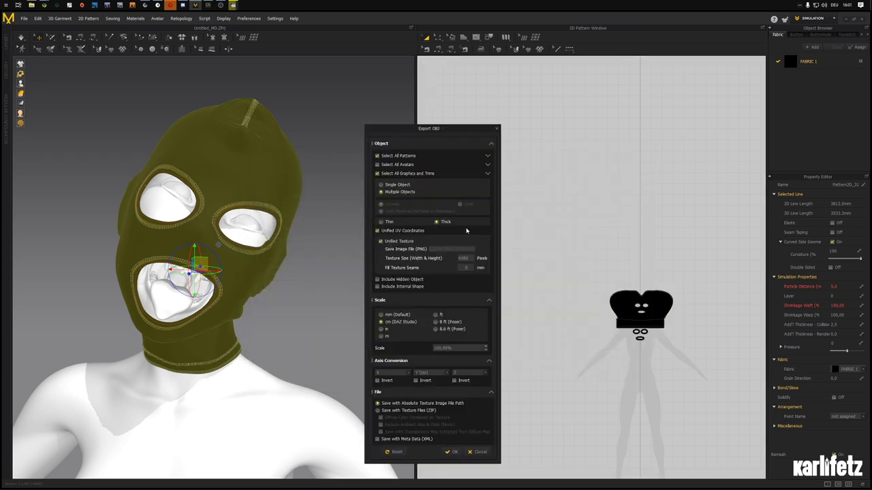
{"action": "left_click", "coordinate": [479, 453]}
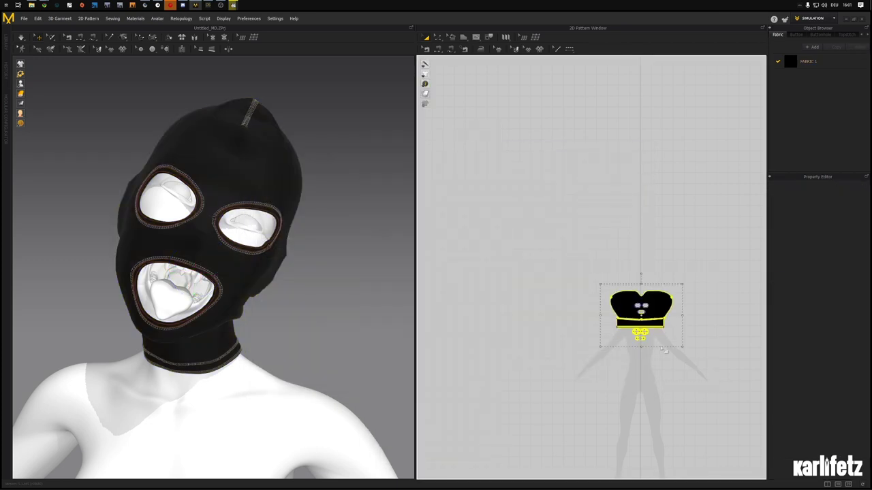
- Export the selected patterns again as an OBJ in the MD folder, using thin multiple objects with unified UV coordinates
{"action": "left_click", "coordinate": [25, 18]}
{"action": "mouse_move", "coordinate": [41, 108]}
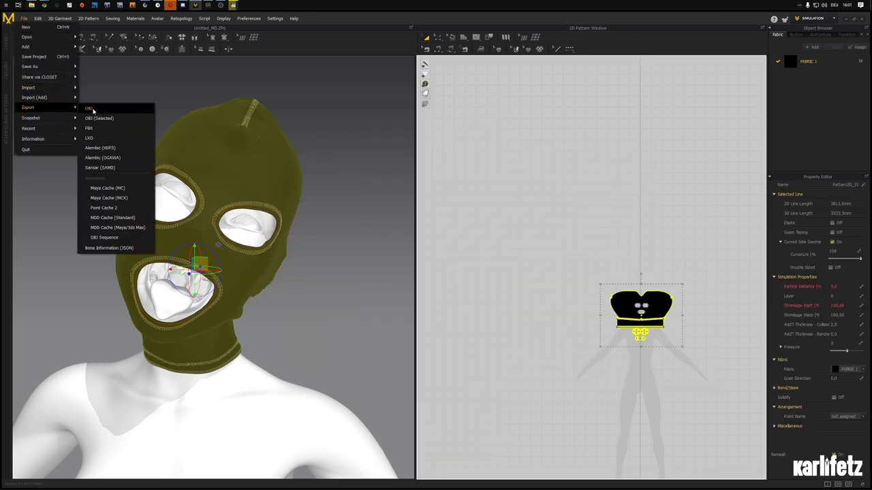
{"action": "left_click", "coordinate": [99, 119]}
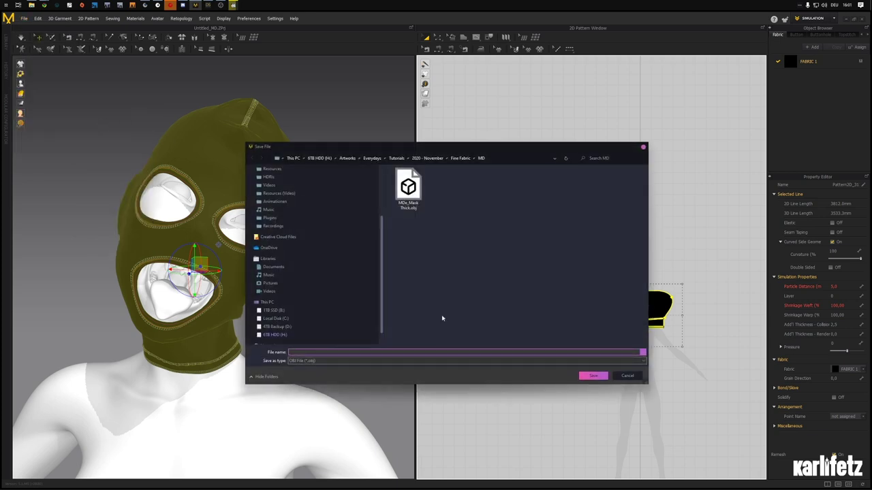
{"action": "type", "text": "MDe_Mask Thick"}
{"action": "key", "text": "Return"}
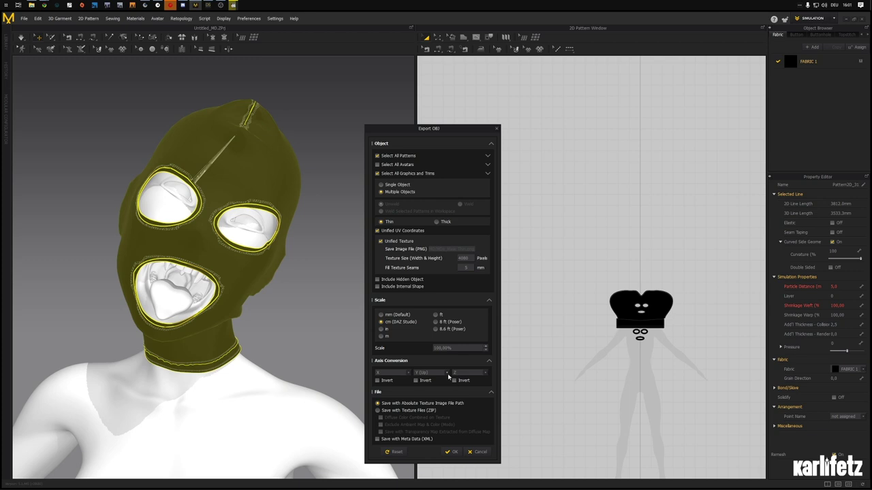
{"action": "left_click", "coordinate": [452, 451]}
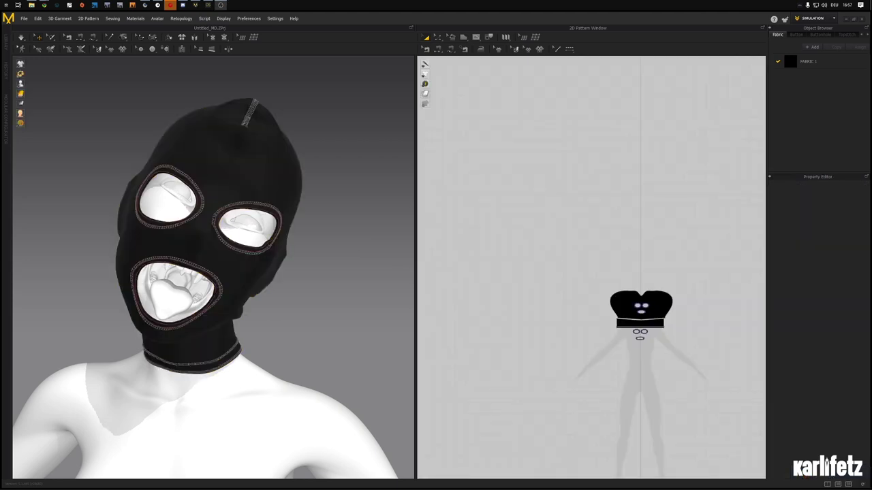
- Switch to the Cinema 4D character scene and start merging an object, browsing to the MD folder inside Fine Fabric
{"action": "left_click", "coordinate": [144, 5]}
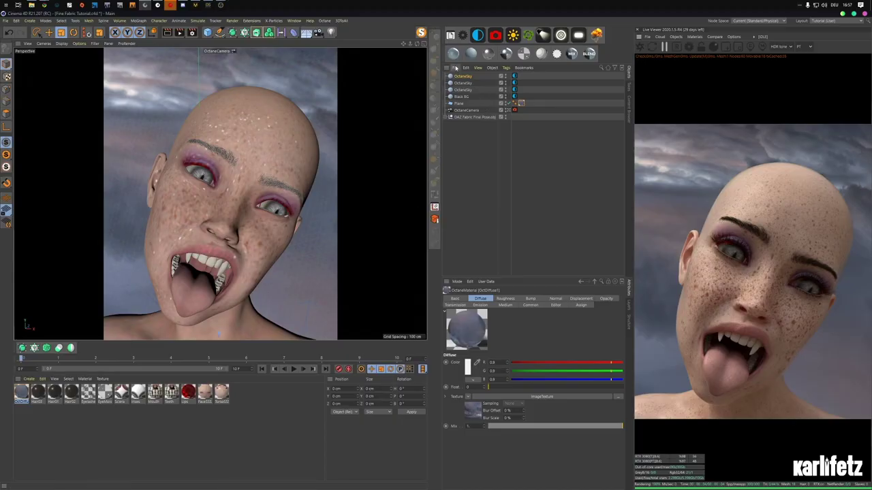
{"action": "left_click", "coordinate": [466, 68]}
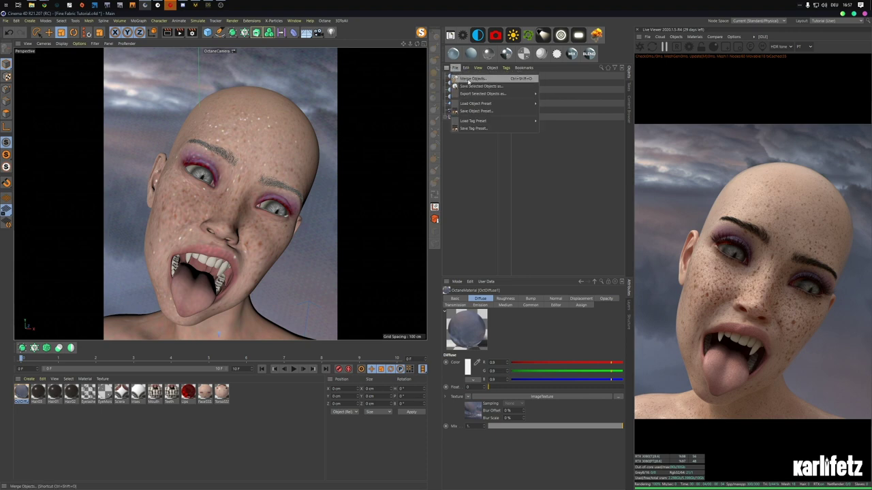
{"action": "left_click", "coordinate": [469, 79]}
{"action": "left_click", "coordinate": [218, 33]}
{"action": "left_click", "coordinate": [185, 32]}
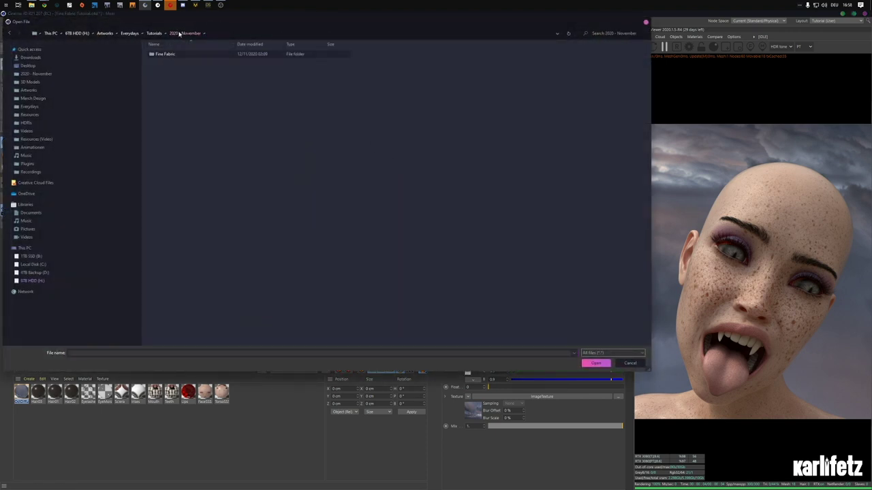
{"action": "double_click", "coordinate": [165, 54]}
{"action": "double_click", "coordinate": [168, 63]}
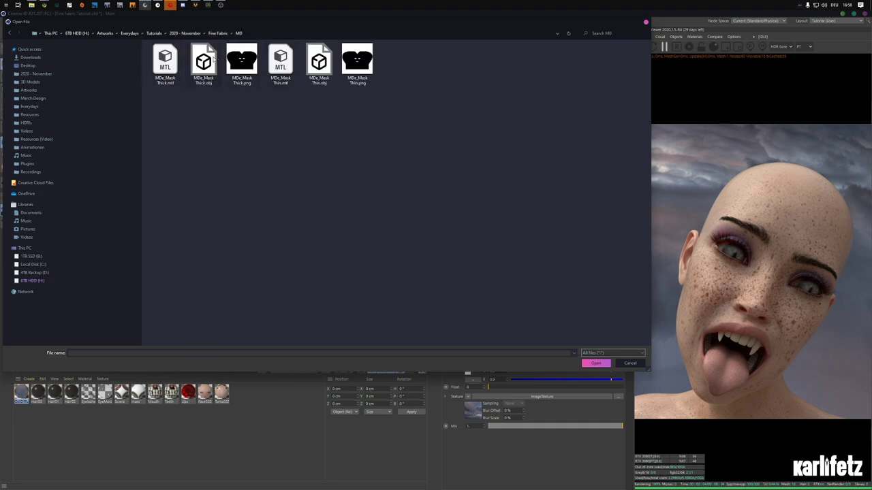
- Merge MDe_Mask Thick.obj into the scene, going through the splitting and material options of the OBJ import
{"action": "double_click", "coordinate": [204, 65]}
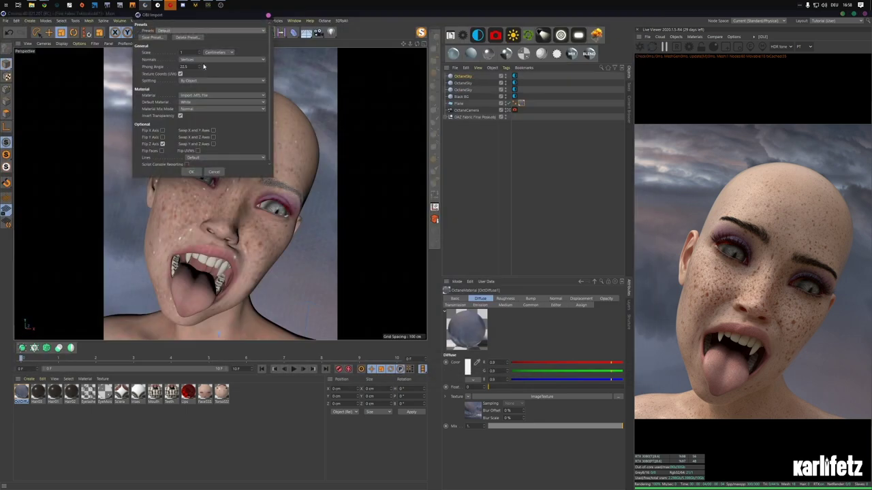
{"action": "left_click", "coordinate": [212, 81]}
{"action": "left_click", "coordinate": [208, 105]}
{"action": "left_click", "coordinate": [180, 116]}
{"action": "left_click", "coordinate": [191, 172]}
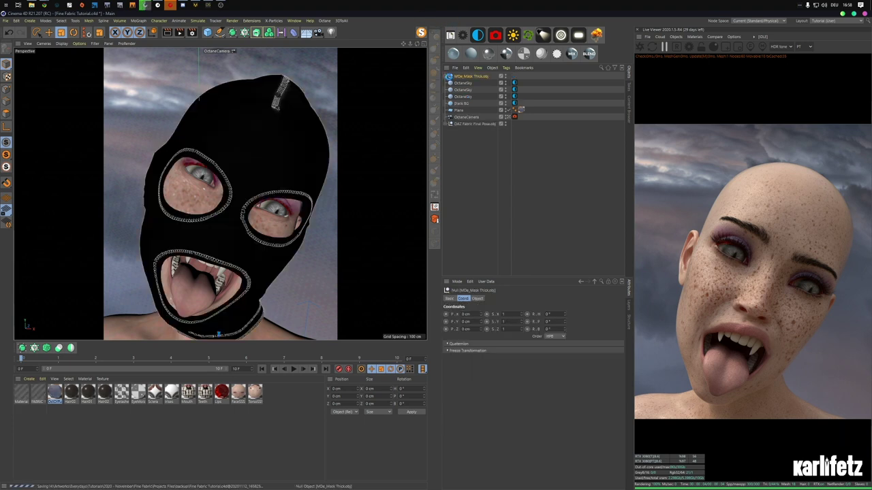
- Copy the imported mask's six Pattern2D objects, without the stitch shapes, into a new project
{"action": "left_click", "coordinate": [449, 76]}
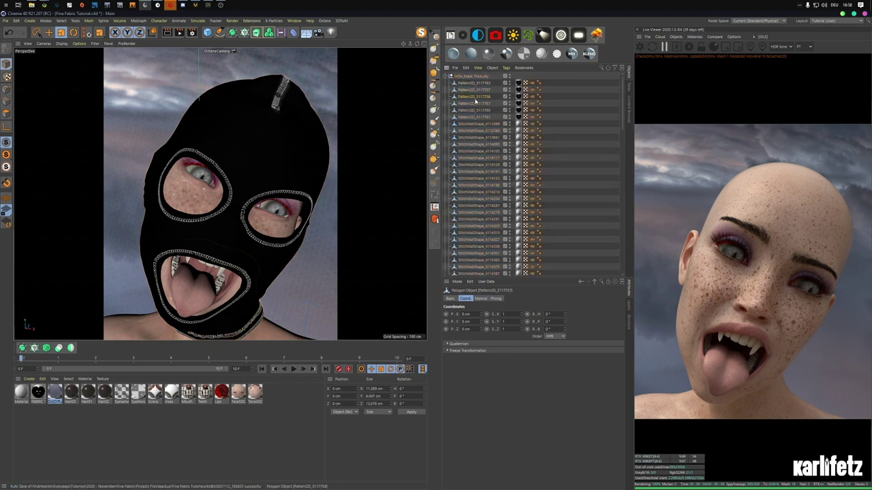
{"action": "left_click", "coordinate": [477, 117]}
{"action": "left_click", "coordinate": [477, 117]}
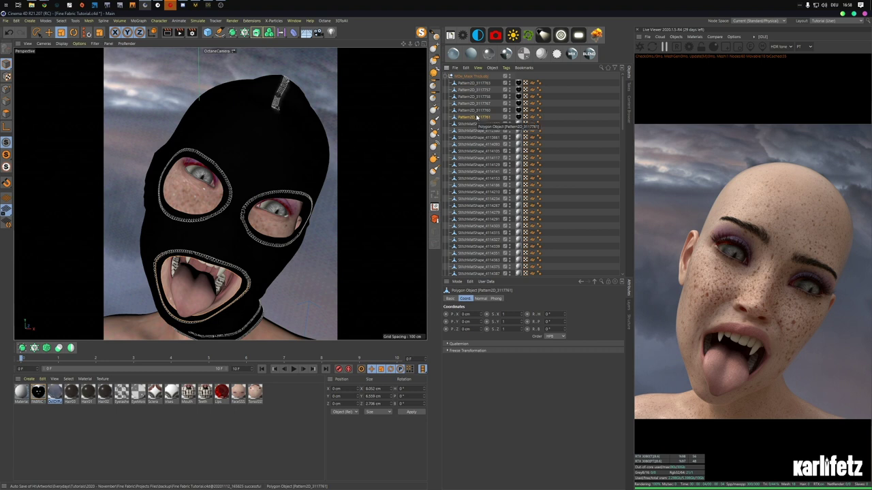
{"action": "left_click", "coordinate": [477, 84], "text": "shift"}
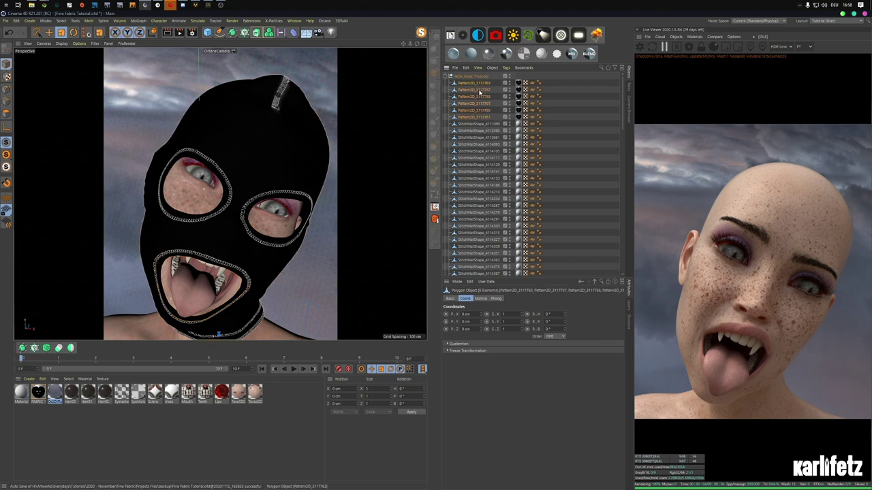
{"action": "left_click", "coordinate": [5, 21]}
{"action": "left_click", "coordinate": [21, 31]}
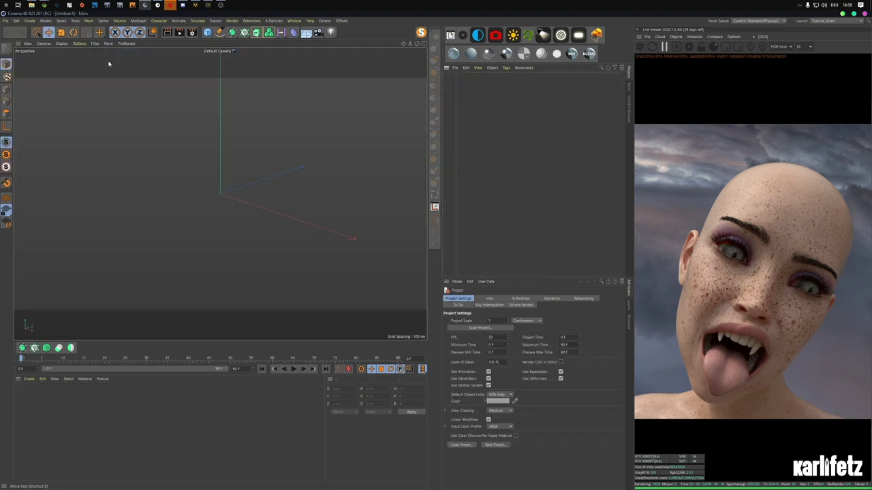
{"action": "key", "text": "ctrl+v"}
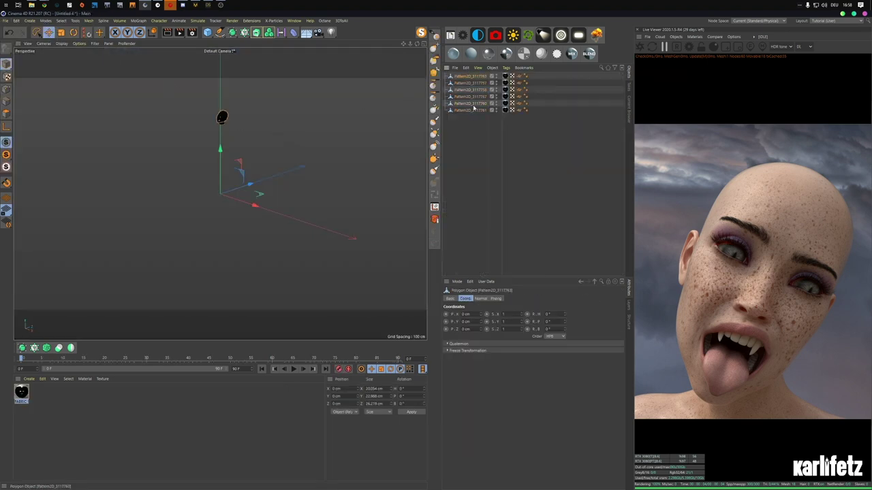
- Connect the pasted pattern objects into a single object, deleting the originals, and start a Wavefront OBJ export
{"action": "right_click", "coordinate": [474, 111]}
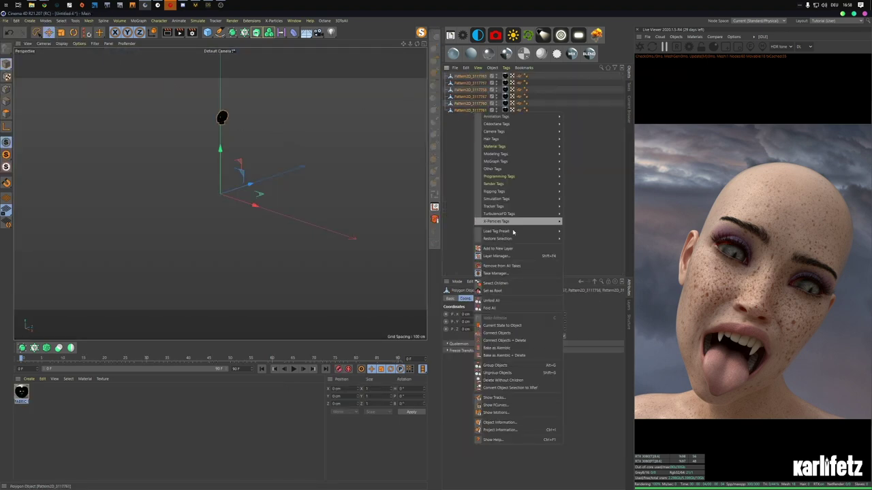
{"action": "left_click", "coordinate": [523, 340]}
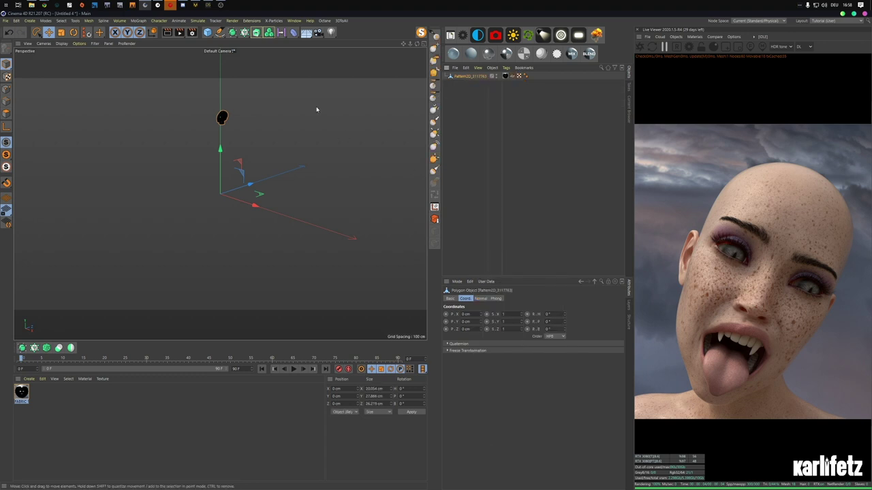
{"action": "left_click", "coordinate": [5, 20]}
{"action": "mouse_move", "coordinate": [27, 156]}
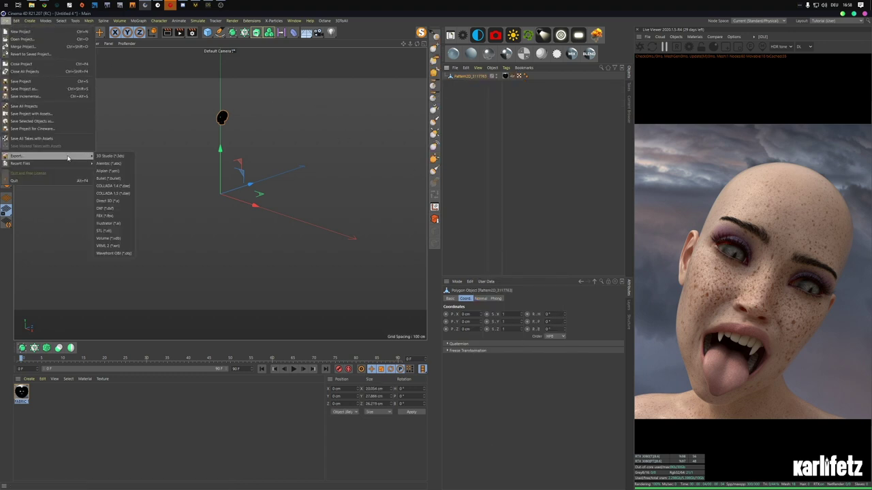
{"action": "left_click", "coordinate": [114, 253]}
{"action": "left_click", "coordinate": [120, 317]}
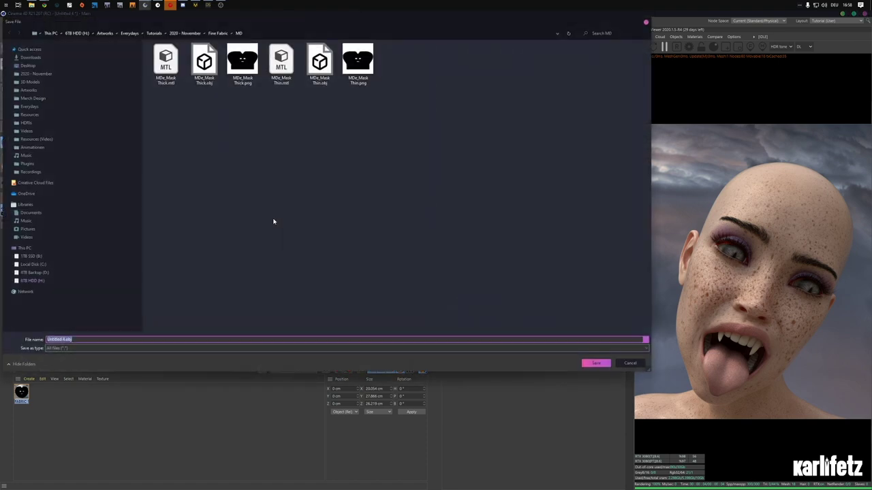
- Save the OBJ export as forZBR_Mask Thick in the Zbrush folder inside Fine Fabric
{"action": "left_click", "coordinate": [218, 32]}
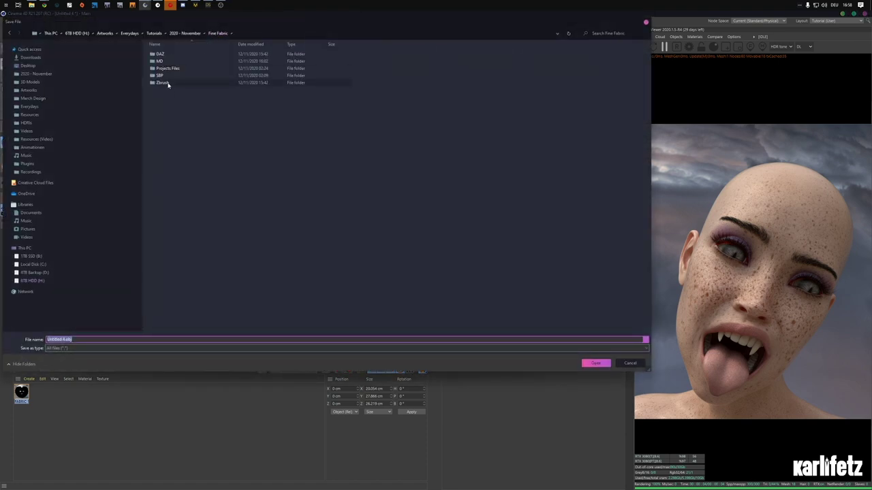
{"action": "double_click", "coordinate": [172, 83]}
{"action": "left_click", "coordinate": [118, 340]}
{"action": "type", "text": "fo"}
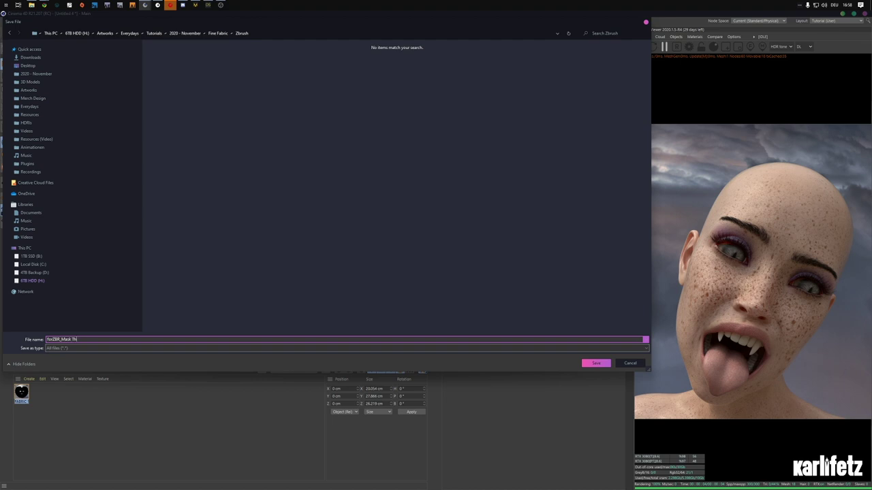
{"action": "type", "text": "rZBR_Mask Th"}
{"action": "key", "text": "Return"}
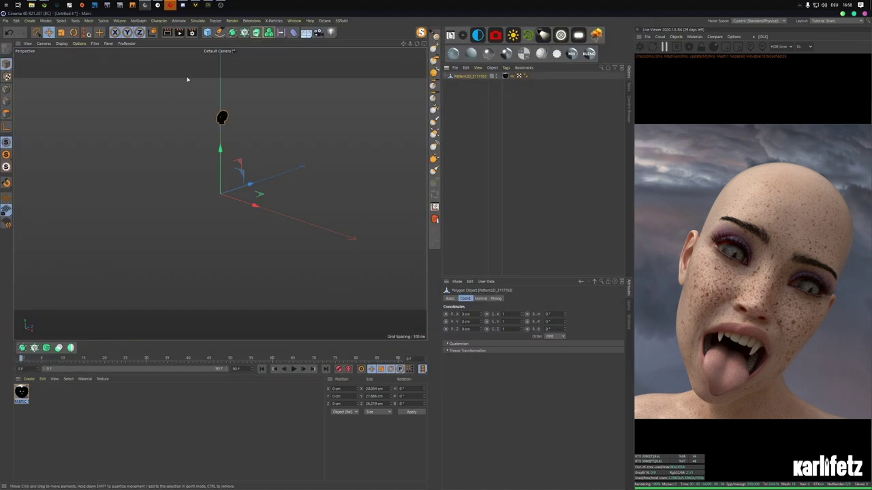
- Switch to ZBrush, load forZBR_Mask Thick.obj from the Zbrush folder, and draw it on the canvas in Edit mode
{"action": "left_click", "coordinate": [158, 5]}
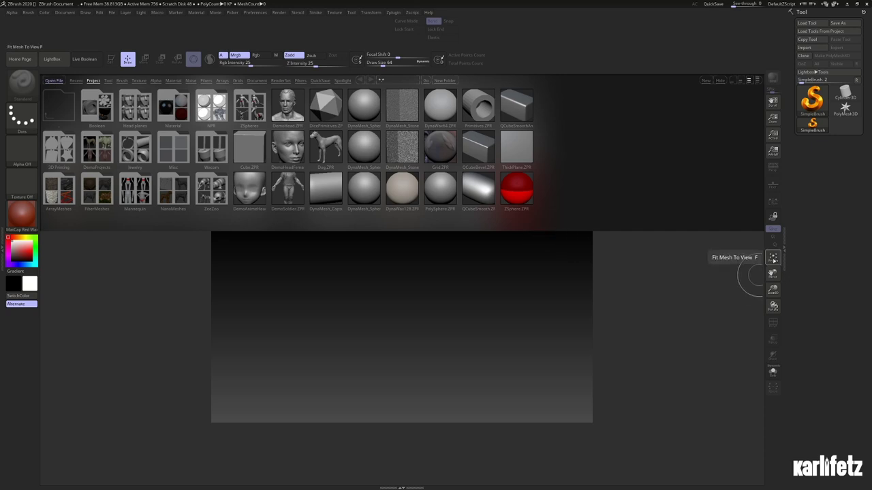
{"action": "left_click", "coordinate": [54, 81]}
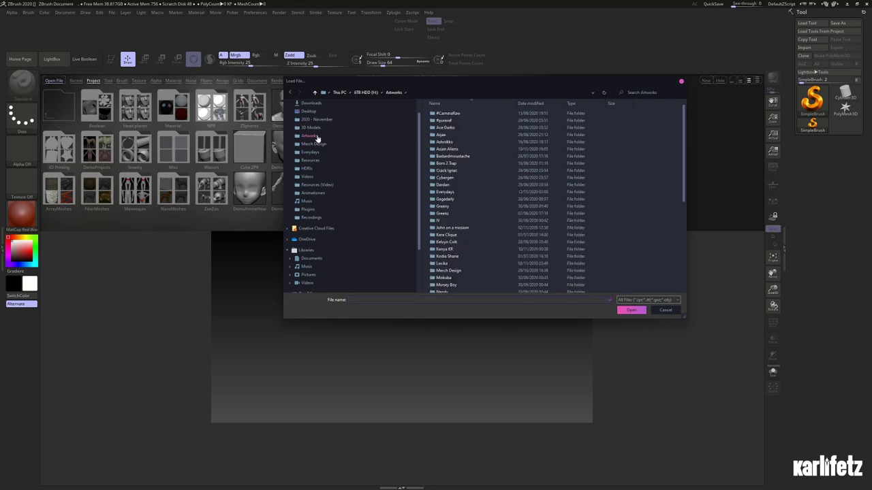
{"action": "left_click", "coordinate": [317, 120]}
{"action": "double_click", "coordinate": [442, 114]}
{"action": "double_click", "coordinate": [444, 116]}
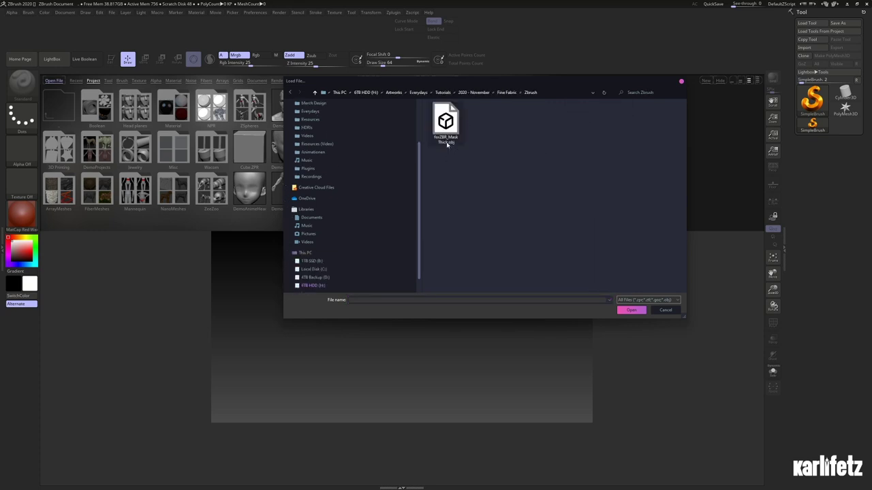
{"action": "double_click", "coordinate": [452, 125]}
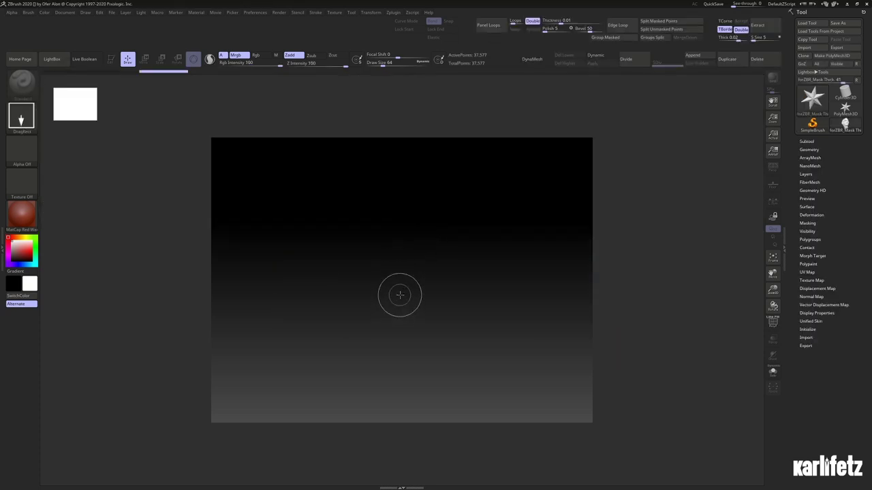
{"action": "left_click_drag", "start_coordinate": [400, 293], "coordinate": [408, 466]}
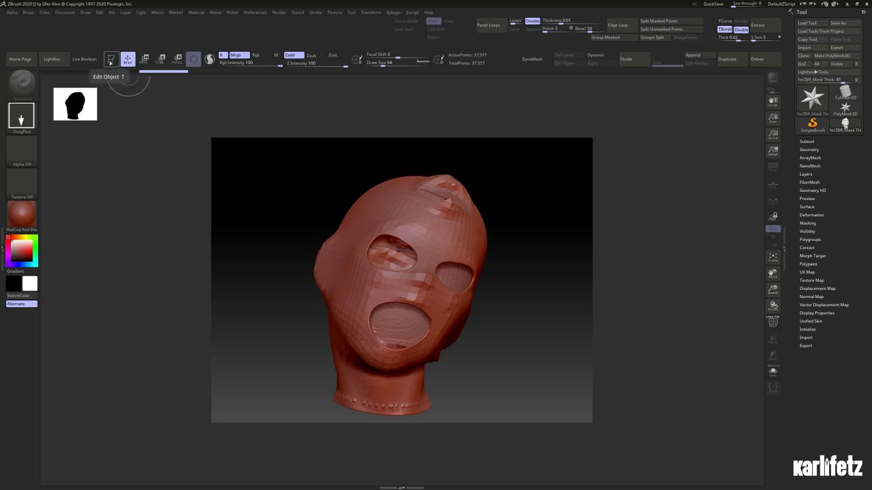
{"action": "left_click", "coordinate": [109, 62]}
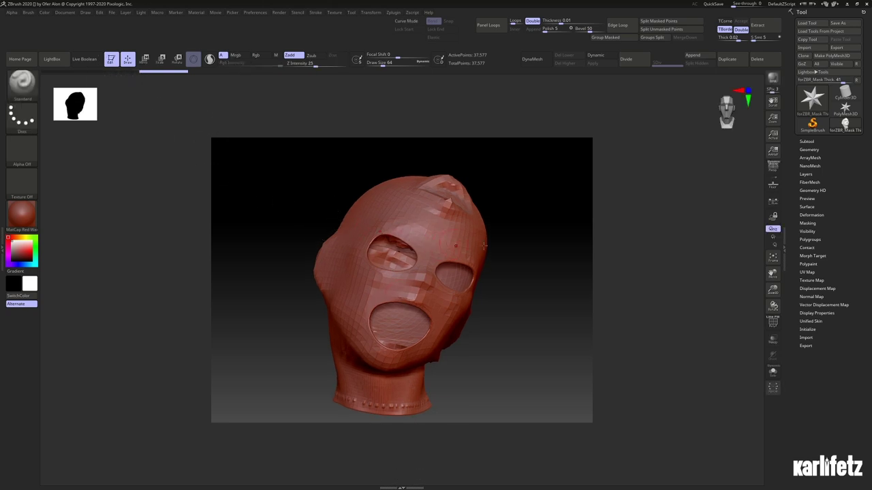
- Turn on double-sided display for the mask, comparing its surface with the option on and off
{"action": "left_click", "coordinate": [810, 313]}
{"action": "left_click_drag", "start_coordinate": [696, 300], "coordinate": [623, 321]}
{"action": "left_click", "coordinate": [809, 338]}
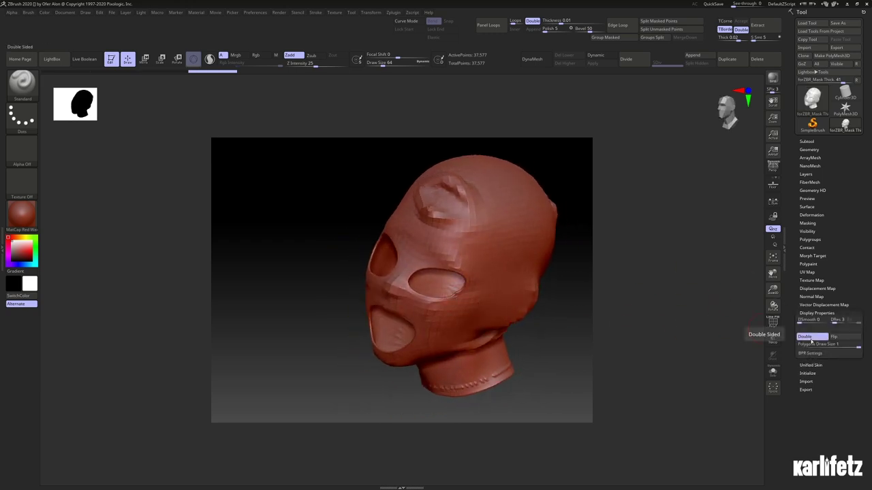
{"action": "left_click", "coordinate": [810, 338]}
{"action": "mouse_move", "coordinate": [470, 292]}
{"action": "right_mouse_down"}
{"action": "mouse_move", "coordinate": [504, 289]}
{"action": "mouse_move", "coordinate": [511, 279]}
{"action": "right_mouse_up"}
{"action": "mouse_move", "coordinate": [407, 242]}
{"action": "right_mouse_down"}
{"action": "mouse_move", "coordinate": [433, 264]}
{"action": "mouse_move", "coordinate": [374, 262]}
{"action": "mouse_move", "coordinate": [420, 261]}
{"action": "right_mouse_up"}
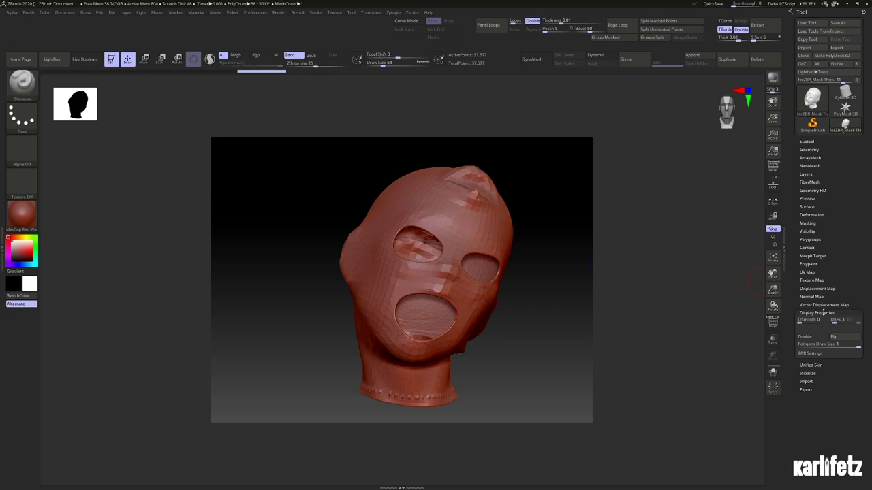
{"action": "left_click", "coordinate": [811, 336]}
{"action": "right_click_drag", "start_coordinate": [541, 381], "coordinate": [499, 327]}
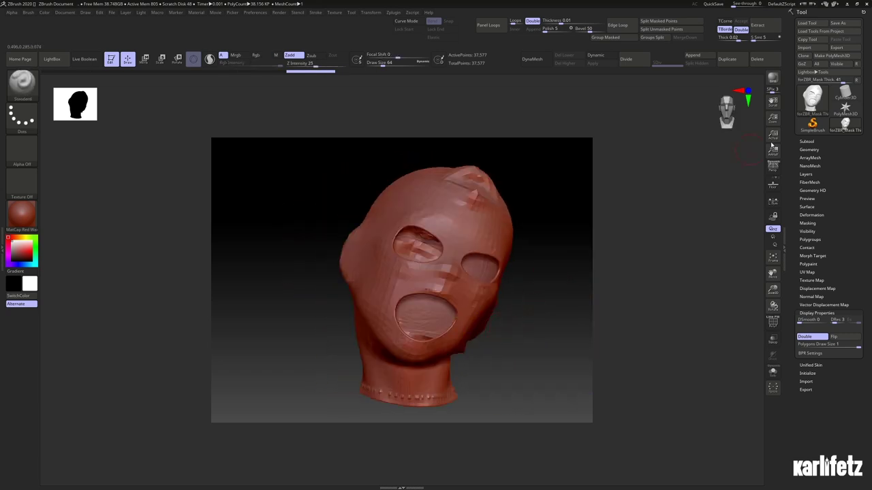
- Retopologize the mask with ZRemesher at a target polygon count of 5 and examine the mesh around the mouth opening
{"action": "left_click", "coordinate": [808, 149]}
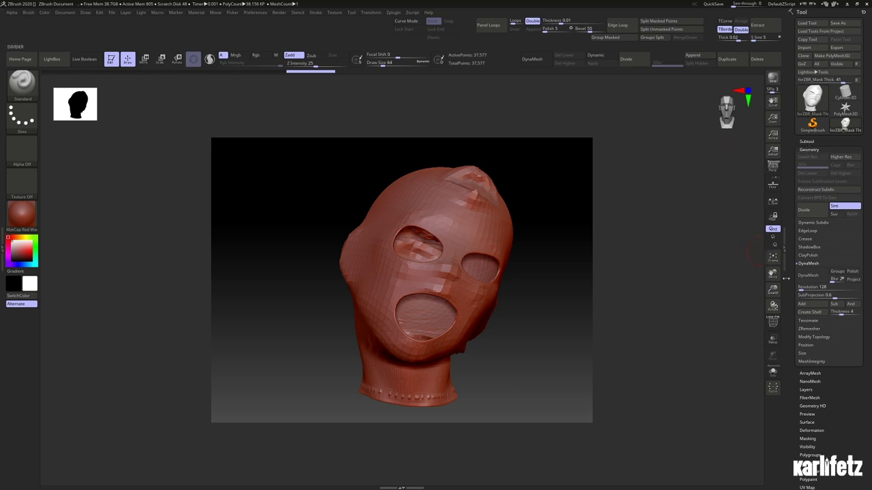
{"action": "left_click", "coordinate": [808, 329]}
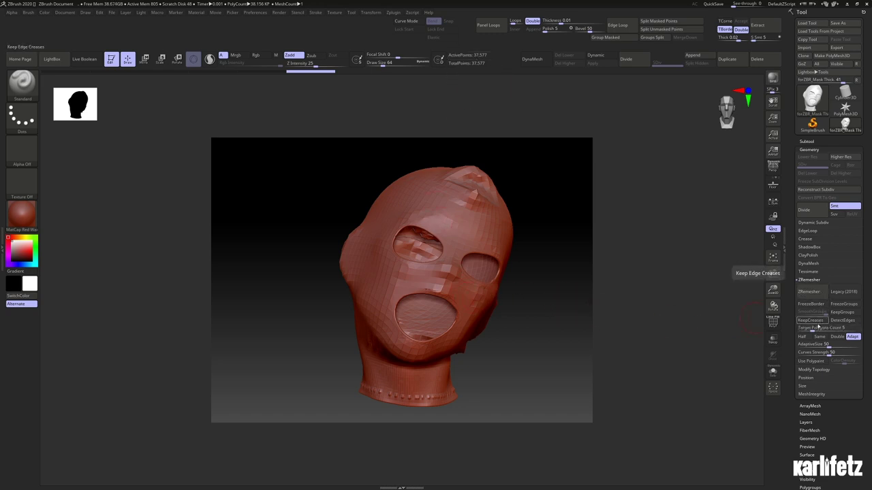
{"action": "left_click", "coordinate": [814, 297]}
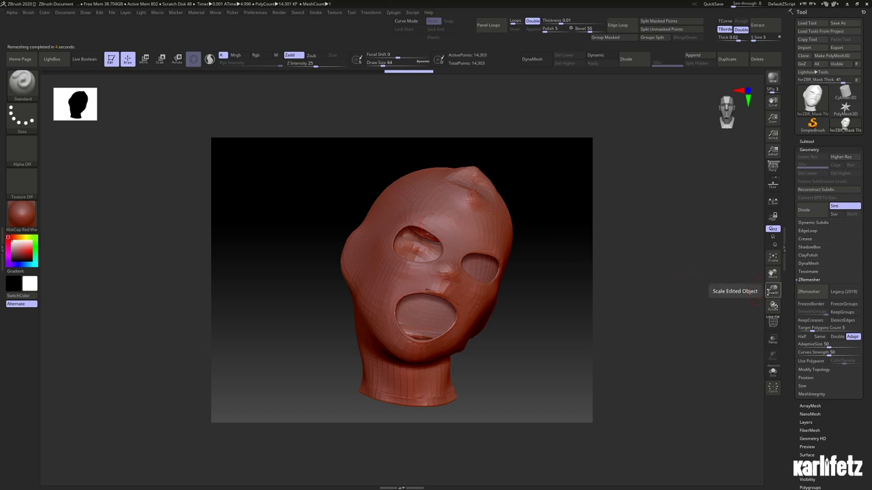
{"action": "left_click_drag", "start_coordinate": [772, 291], "coordinate": [785, 371]}
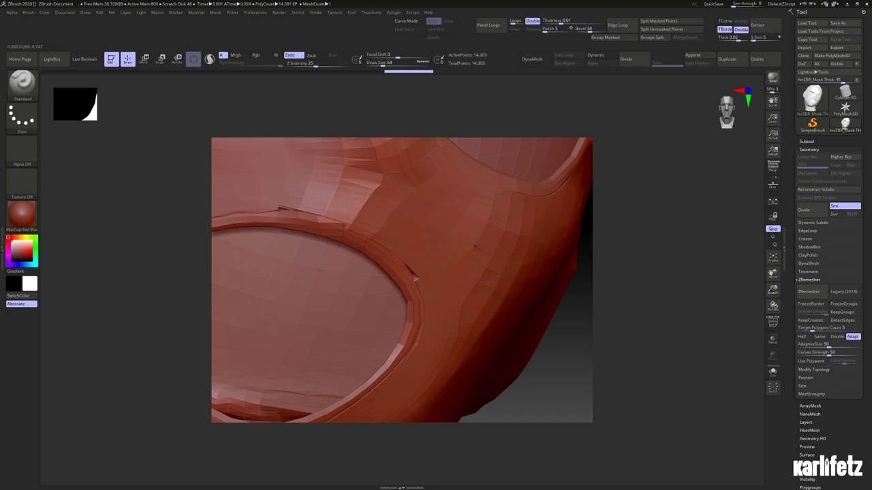
{"action": "left_click_drag", "start_coordinate": [772, 291], "coordinate": [759, 207]}
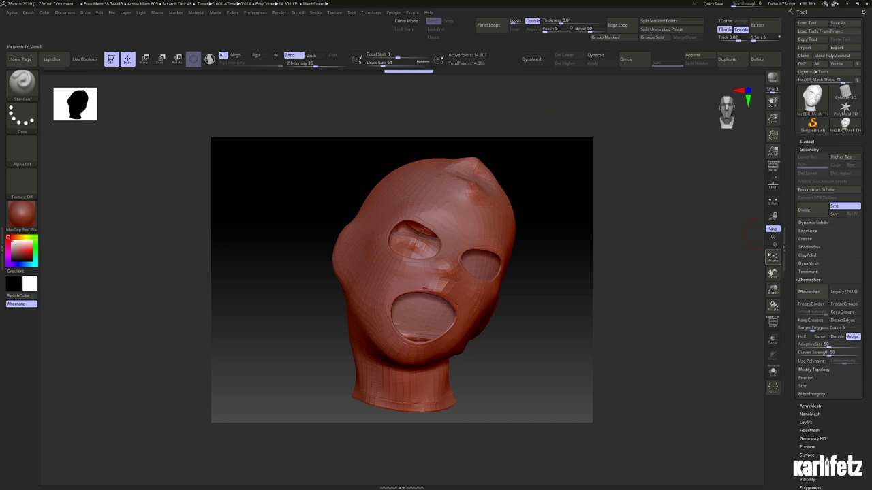
- Set ZRemesher to Double the polygon count and remesh the mask twice
{"action": "left_click", "coordinate": [836, 337]}
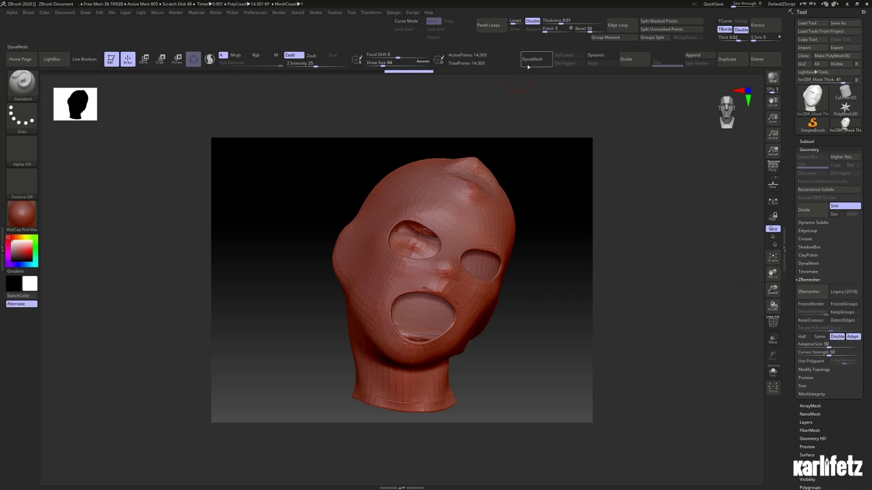
{"action": "left_click", "coordinate": [808, 291]}
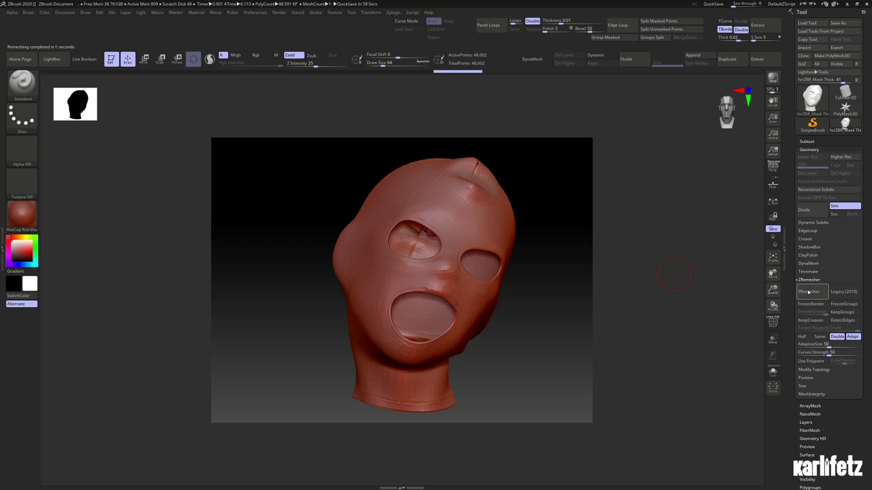
{"action": "left_click", "coordinate": [808, 292]}
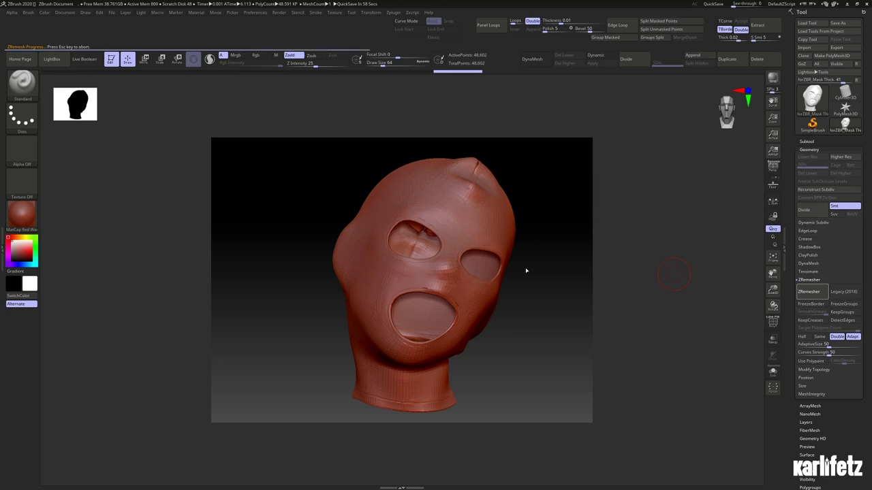
- Undo the last remesh, turn off Double, and ZRemesh the mask with a target polygons count of 70
{"action": "key", "text": "ctrl"}
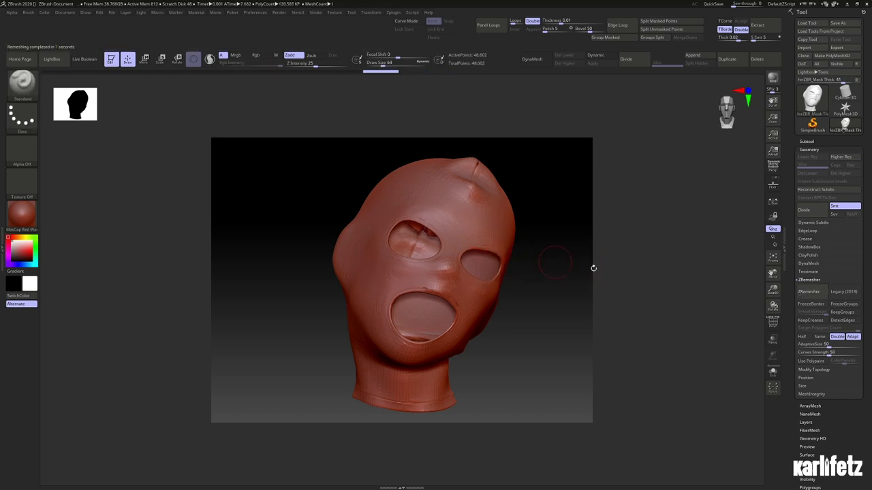
{"action": "key", "text": "ctrl+z"}
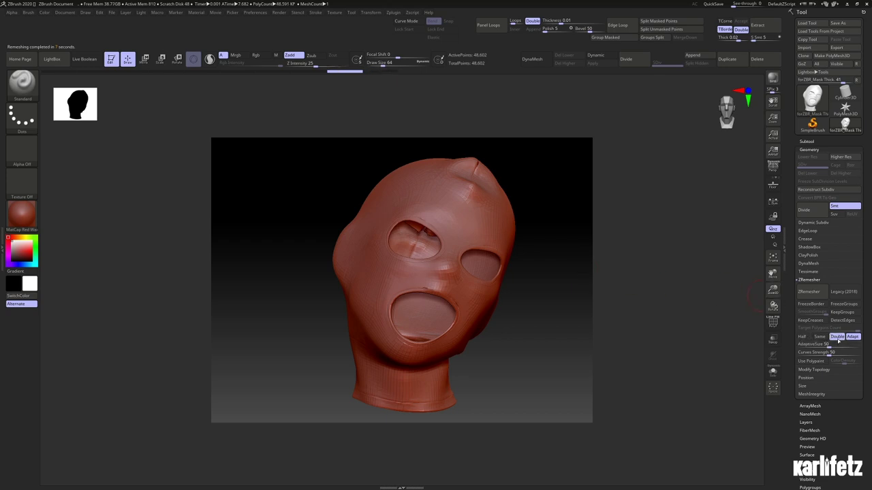
{"action": "left_click", "coordinate": [837, 336]}
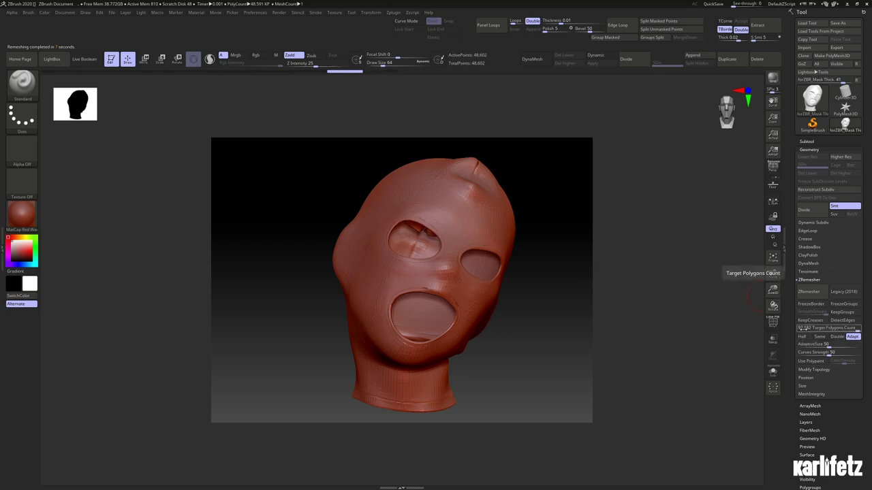
{"action": "left_click", "coordinate": [804, 329]}
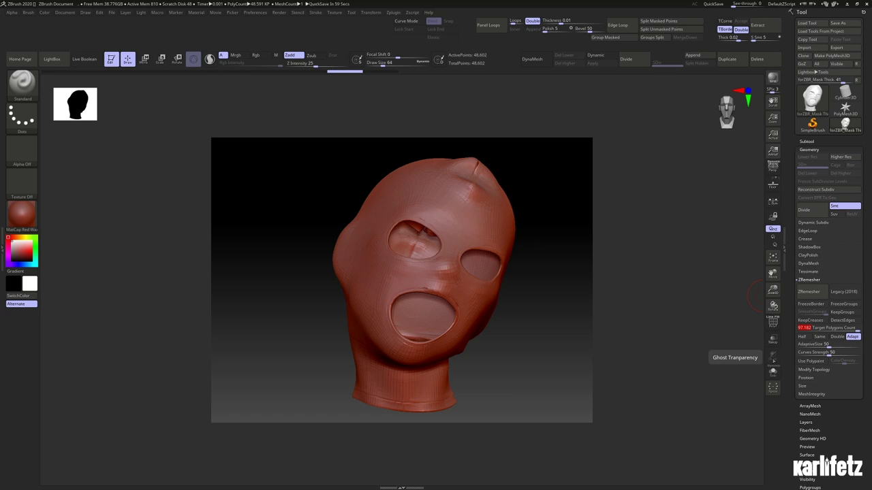
{"action": "type", "text": "70"}
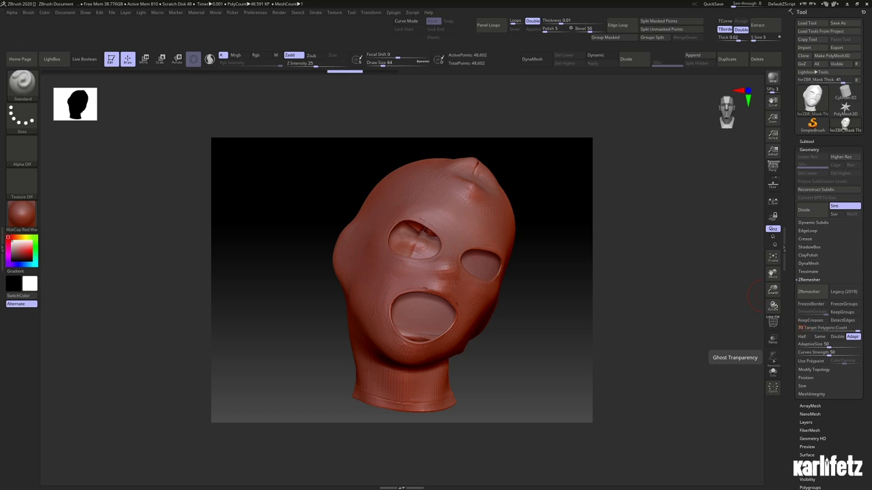
{"action": "left_click", "coordinate": [810, 292]}
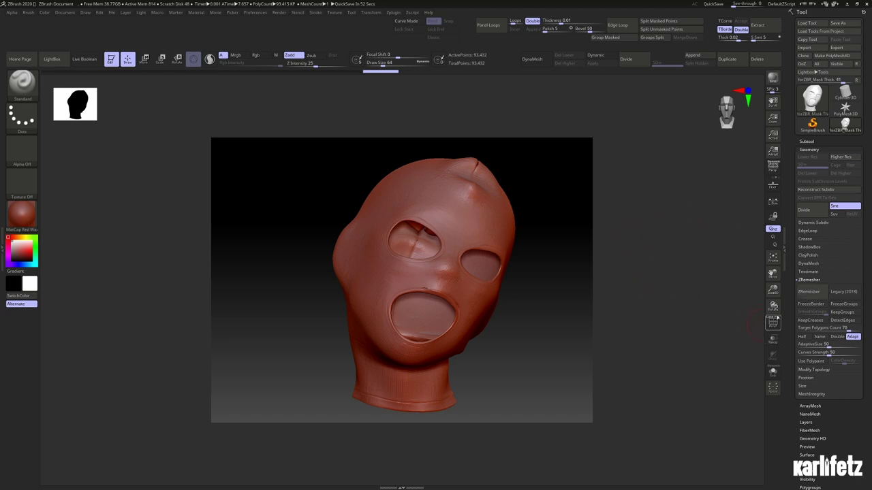
- Inspect the remeshed mask from the side and front, and export it as an OBJ named "ZBRe_Mask 93k Po" in the Zbrush folder
{"action": "mouse_move", "coordinate": [773, 307]}
{"action": "left_mouse_down"}
{"action": "mouse_move", "coordinate": [784, 308]}
{"action": "mouse_move", "coordinate": [772, 293]}
{"action": "mouse_move", "coordinate": [768, 333]}
{"action": "left_mouse_up"}
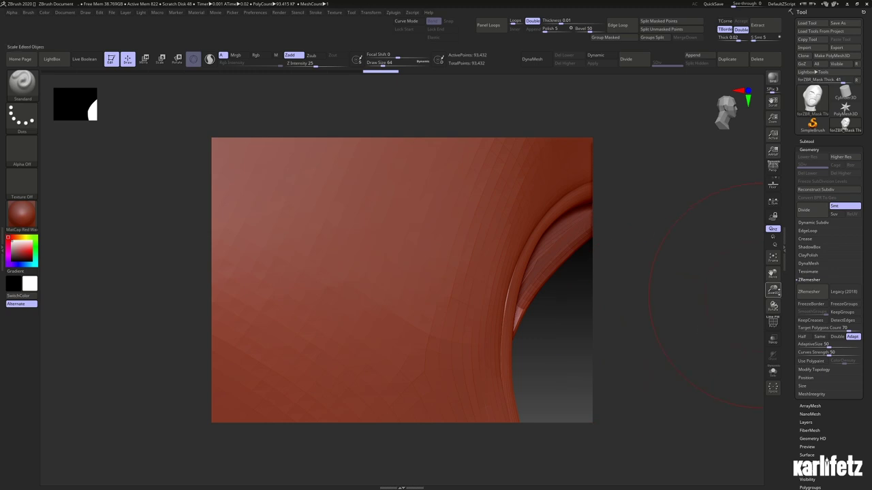
{"action": "left_click_drag", "start_coordinate": [772, 290], "coordinate": [731, 161]}
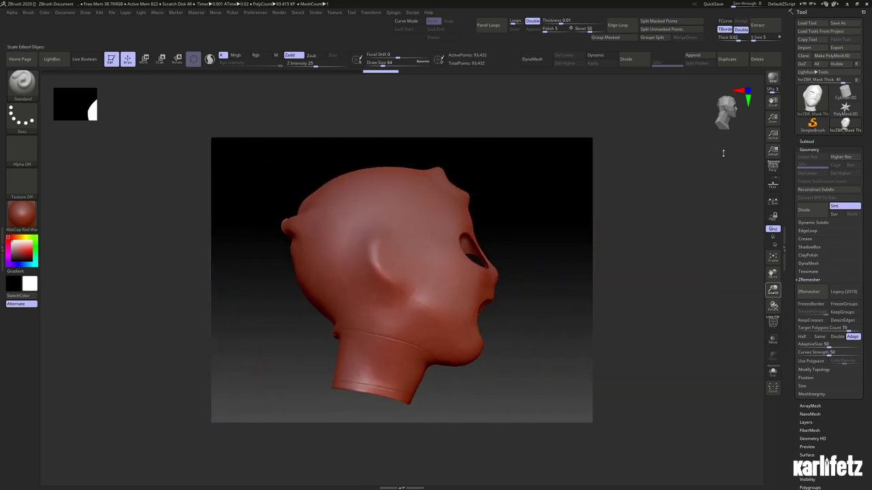
{"action": "mouse_move", "coordinate": [772, 306]}
{"action": "left_mouse_down"}
{"action": "mouse_move", "coordinate": [750, 310]}
{"action": "mouse_move", "coordinate": [759, 309]}
{"action": "left_mouse_up"}
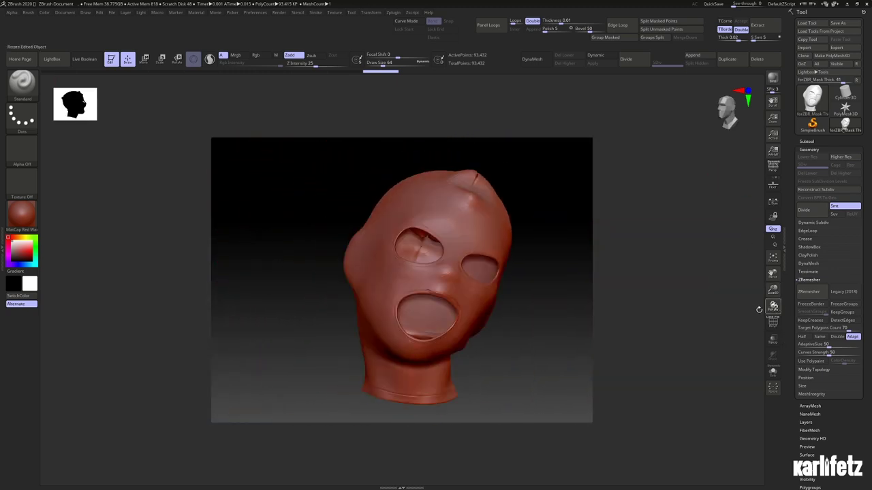
{"action": "left_click", "coordinate": [842, 50]}
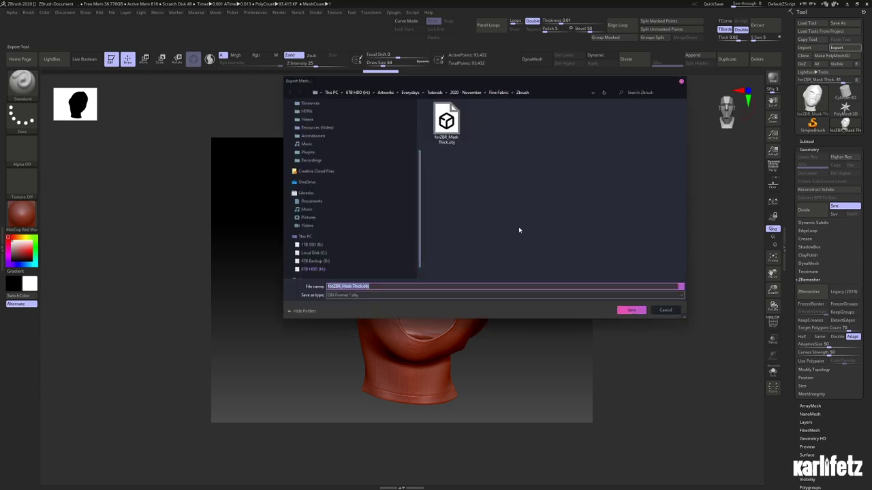
{"action": "type", "text": "ZBRe_Mask 93k Po"}
{"action": "key", "text": "Return"}
- Switch back to Cinema 4D and close the Untitled 4 project without saving it
{"action": "left_click", "coordinate": [846, 5]}
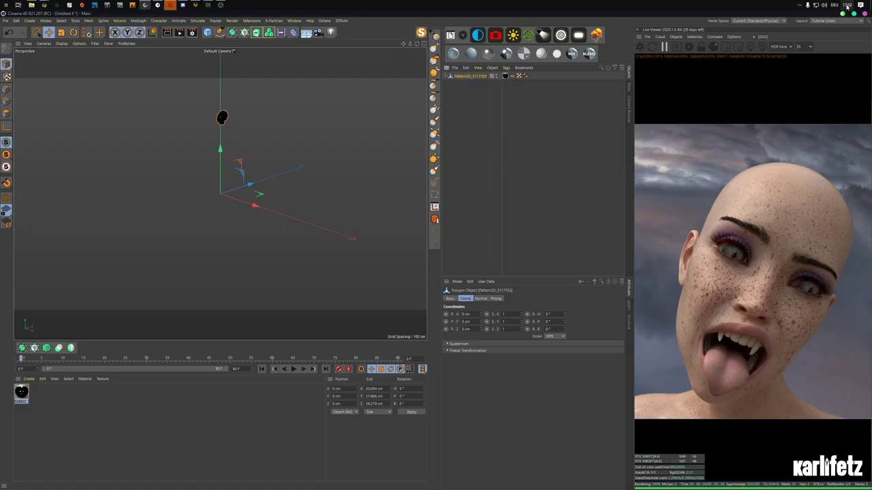
{"action": "key", "text": "ctrl+F4"}
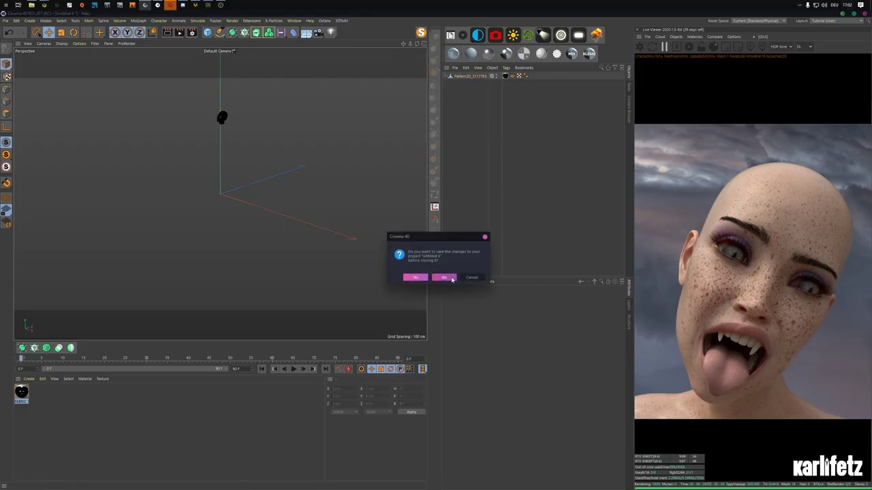
{"action": "left_click", "coordinate": [451, 277]}
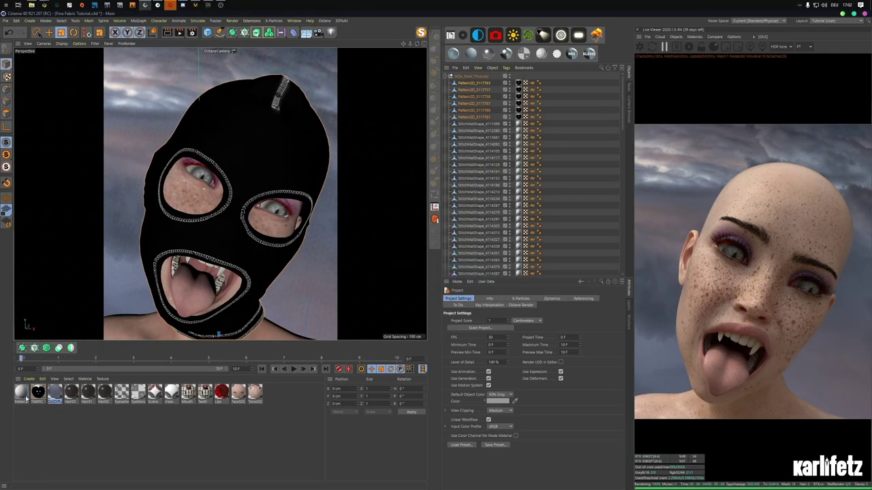
- Convert the FABRIC 1_FRONT material to an Octane material, and delete the original fabric material and the default Material
{"action": "left_click", "coordinate": [36, 394]}
{"action": "left_click", "coordinate": [696, 37]}
{"action": "left_click", "coordinate": [693, 156]}
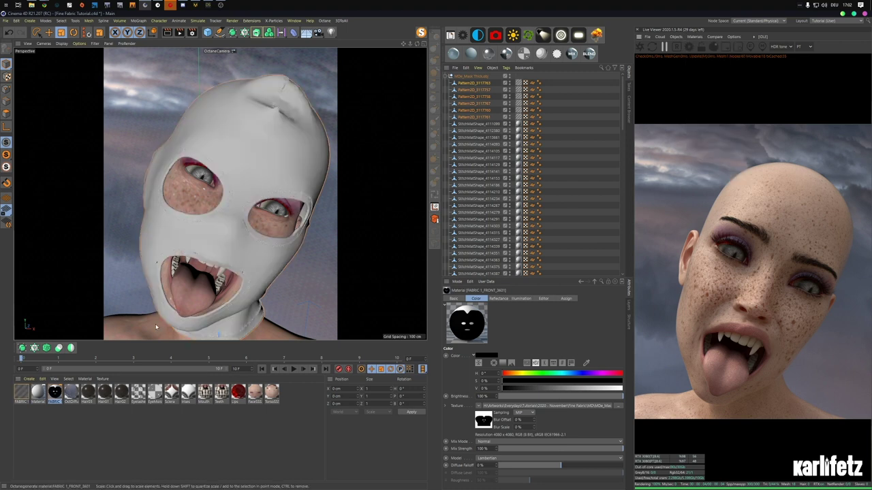
{"action": "key", "text": "Delete"}
{"action": "left_click", "coordinate": [38, 394]}
{"action": "key", "text": "Delete"}
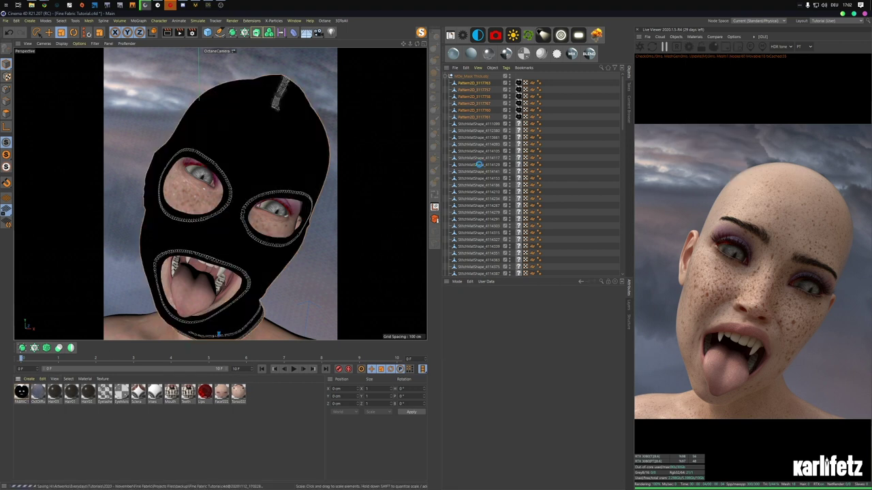
- Delete the missing-material tags from all the StitchMatShape objects
{"action": "left_click", "coordinate": [518, 124]}
{"action": "scroll", "coordinate": [518, 212], "scroll_direction": "down", "scroll_amount": 8}
{"action": "scroll", "coordinate": [518, 212], "scroll_direction": "down", "scroll_amount": 18}
{"action": "left_click", "coordinate": [518, 225], "text": "shift"}
{"action": "key", "text": "Delete"}
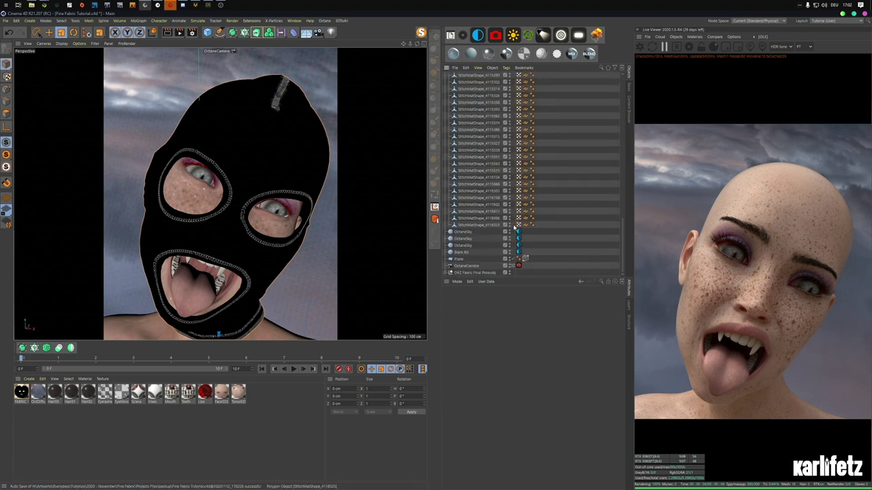
- Group all the StitchMatShape objects under a null named "Stitches"
{"action": "left_click", "coordinate": [499, 225]}
{"action": "scroll", "coordinate": [499, 204], "scroll_direction": "up", "scroll_amount": 10}
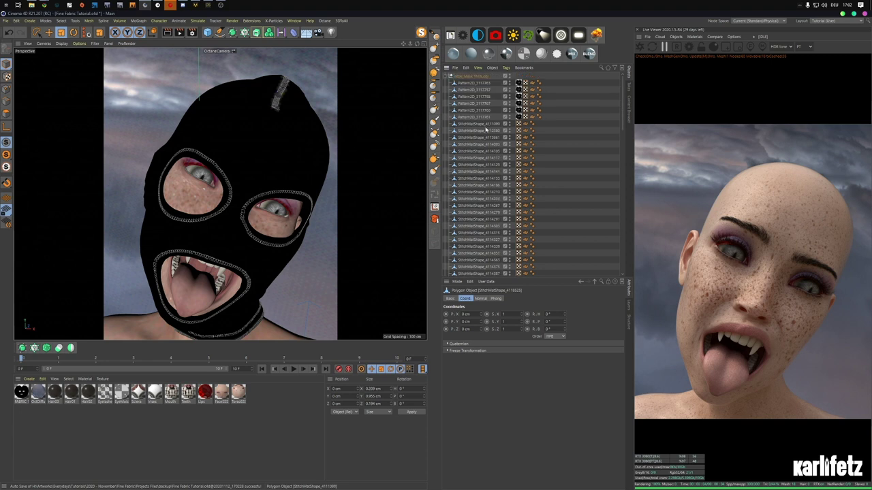
{"action": "left_click", "coordinate": [484, 125], "text": "shift"}
{"action": "key", "text": "alt+g"}
{"action": "double_click", "coordinate": [470, 124]}
{"action": "type", "text": "Stitches"}
{"action": "key", "text": "Return"}
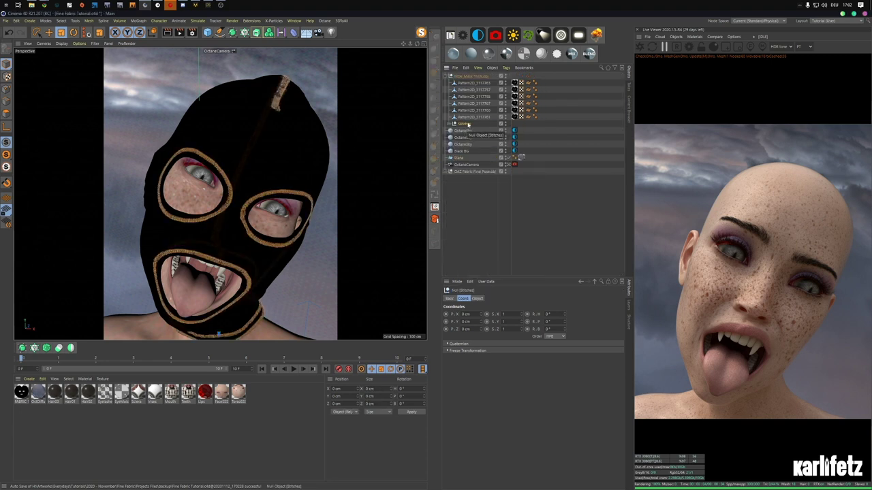
- Group the six Pattern2D objects under a null named "Mask"
{"action": "left_click", "coordinate": [468, 116]}
{"action": "left_click", "coordinate": [466, 84], "text": "shift"}
{"action": "key", "text": "alt+g"}
{"action": "double_click", "coordinate": [465, 83]}
{"action": "type", "text": "Mask"}
{"action": "key", "text": "Return"}
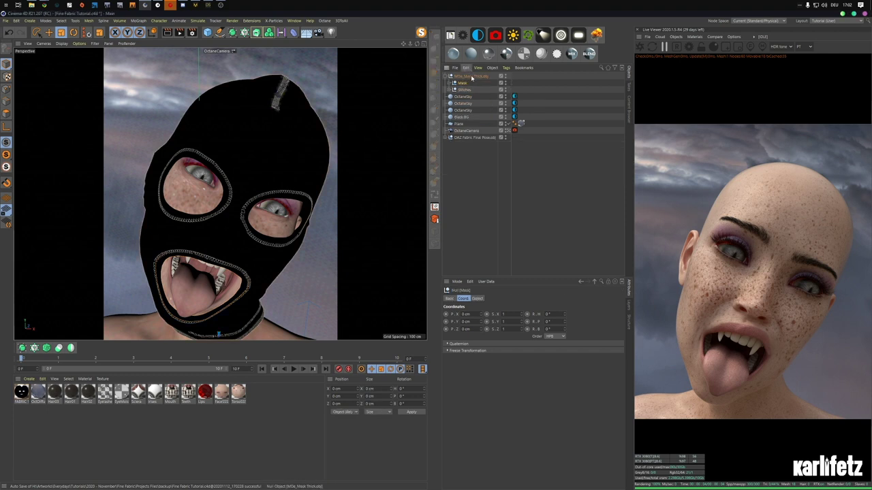
- Remove the material tags from the six pattern pieces in the Mask group, and apply the Octane fabric material to the Mask null instead
{"action": "left_click", "coordinate": [449, 84]}
{"action": "left_click", "coordinate": [473, 124]}
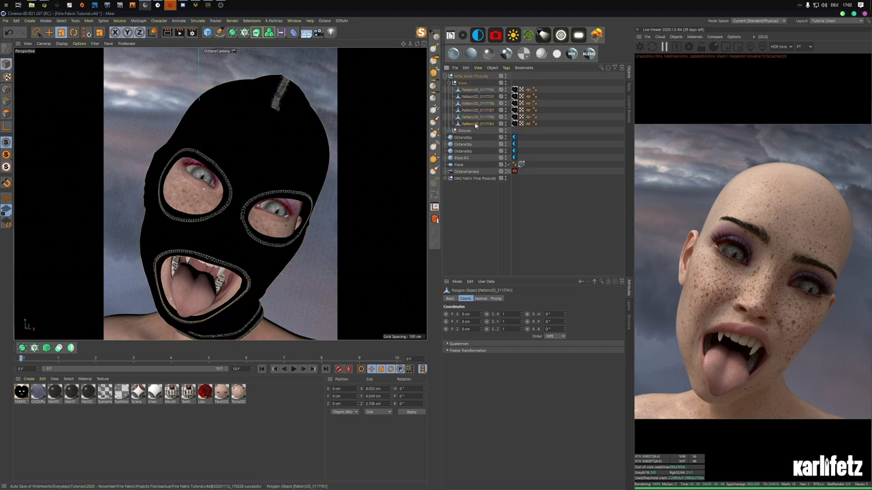
{"action": "left_click", "coordinate": [475, 117]}
{"action": "left_click", "coordinate": [476, 110]}
{"action": "left_click", "coordinate": [477, 103]}
{"action": "left_click", "coordinate": [477, 96]}
{"action": "left_click", "coordinate": [476, 90]}
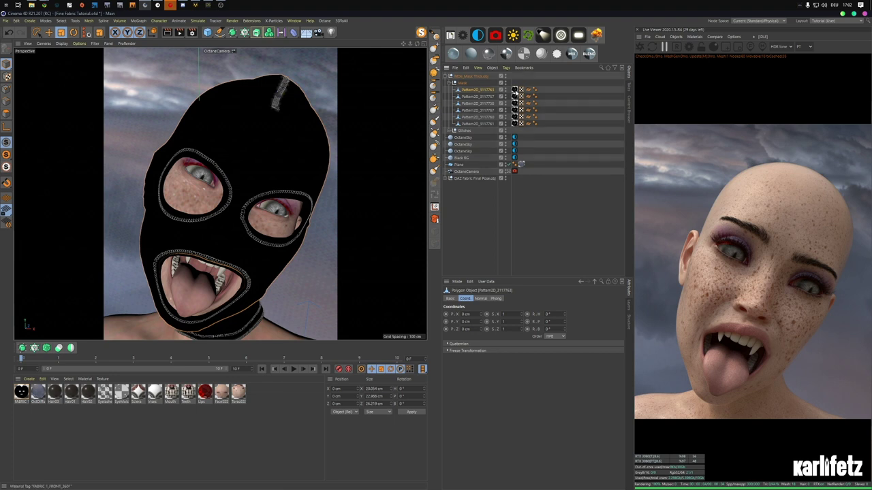
{"action": "left_click", "coordinate": [514, 90]}
{"action": "left_click", "coordinate": [515, 124], "text": "shift"}
{"action": "key", "text": "Delete"}
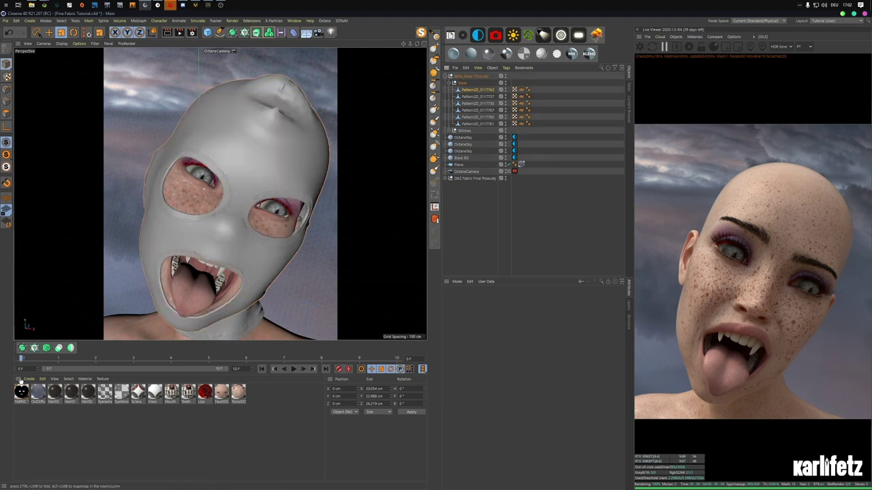
{"action": "left_click", "coordinate": [473, 202]}
{"action": "left_click_drag", "start_coordinate": [22, 391], "coordinate": [465, 83]}
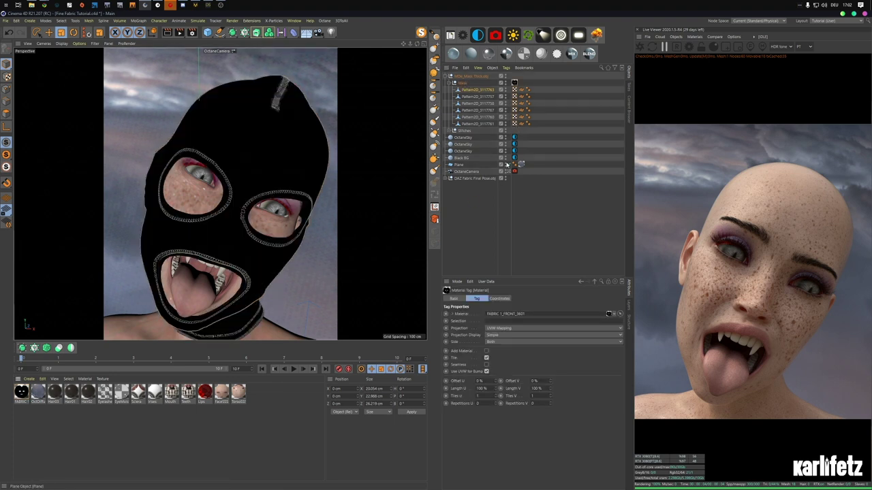
- Set the fabric material's specular color to white and its roughness float to about 0.37, and restart the Live Viewer render
{"action": "left_click", "coordinate": [21, 391]}
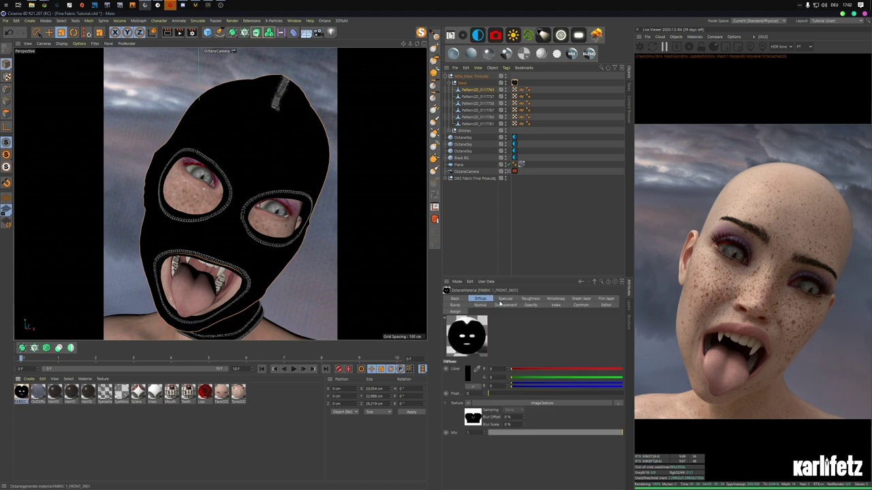
{"action": "left_click", "coordinate": [469, 375]}
{"action": "left_click_drag", "start_coordinate": [481, 386], "coordinate": [578, 386]}
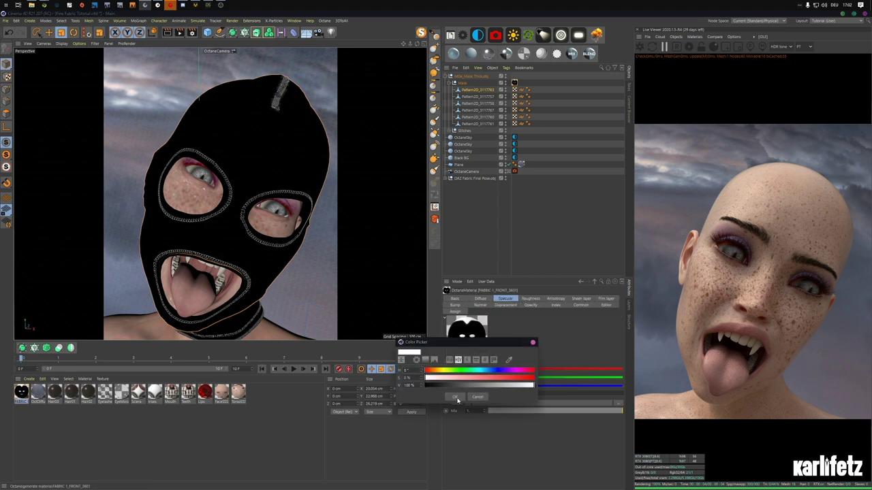
{"action": "left_click", "coordinate": [455, 397]}
{"action": "left_click", "coordinate": [530, 298]}
{"action": "left_click", "coordinate": [518, 394]}
{"action": "left_click_drag", "start_coordinate": [518, 395], "coordinate": [538, 395]}
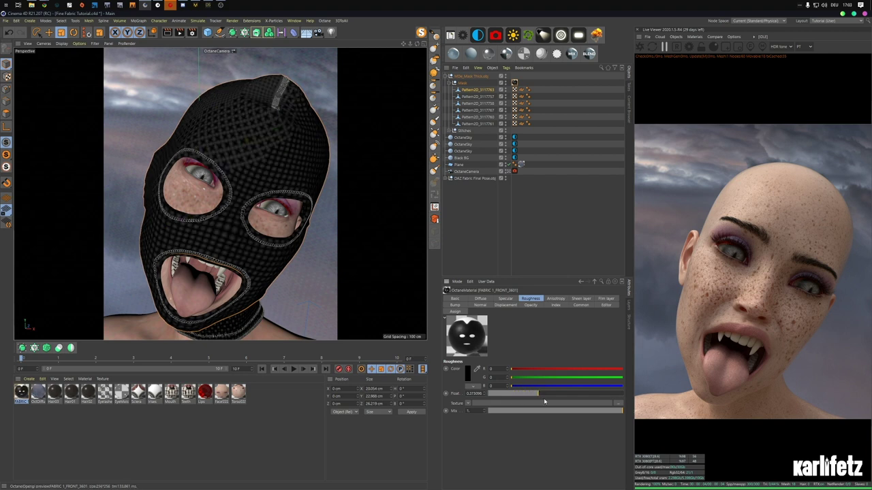
{"action": "left_click", "coordinate": [640, 47]}
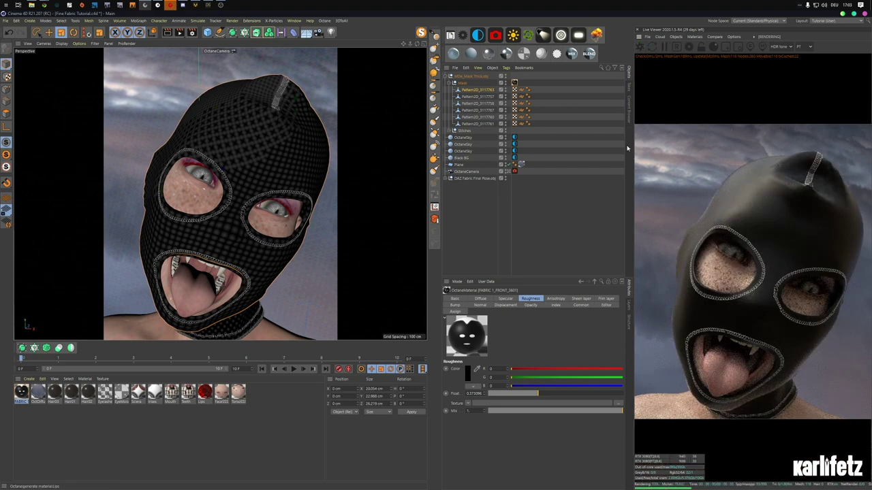
- Open EVGA Precision X1, check the readings and fan speeds of both graphics cards, and return to Cinema 4D
{"action": "left_click", "coordinate": [799, 5]}
{"action": "left_click", "coordinate": [780, 44]}
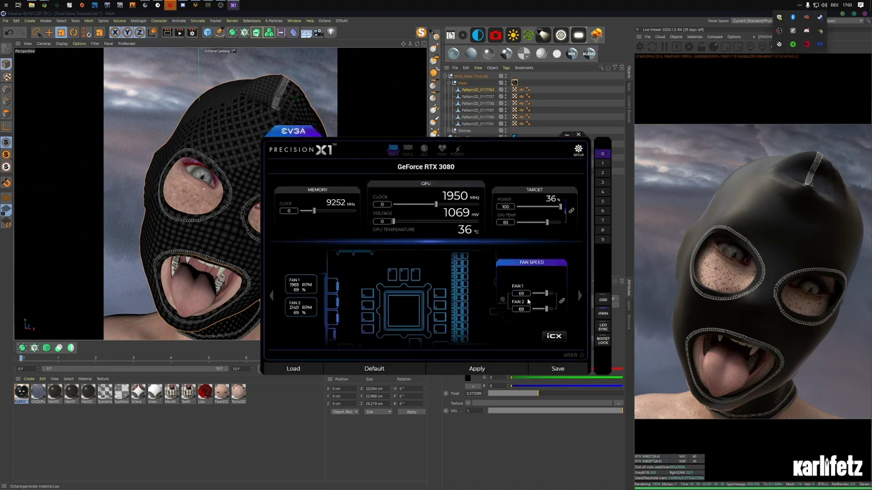
{"action": "left_click", "coordinate": [407, 147]}
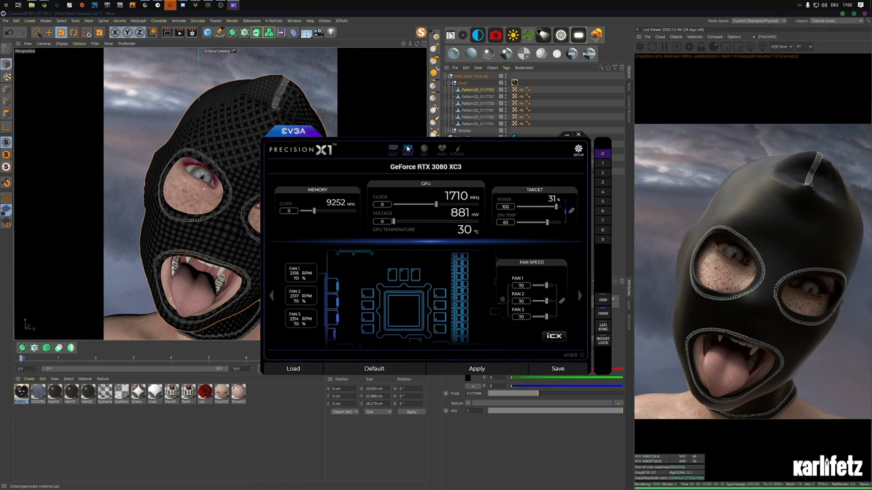
{"action": "left_click", "coordinate": [393, 149]}
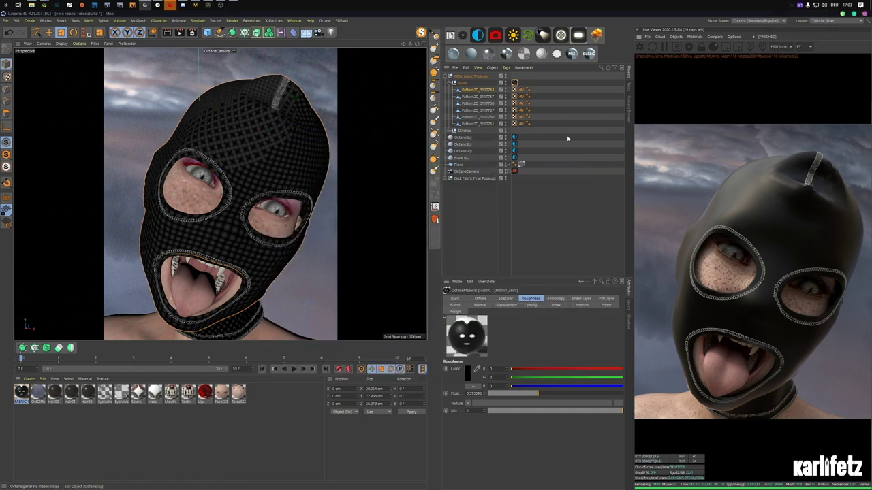
{"action": "left_click", "coordinate": [567, 136]}
- Place the Mask group inside a Subdivision Surface, rename the generator "Mask", and collapse its hierarchy
{"action": "left_click", "coordinate": [463, 82]}
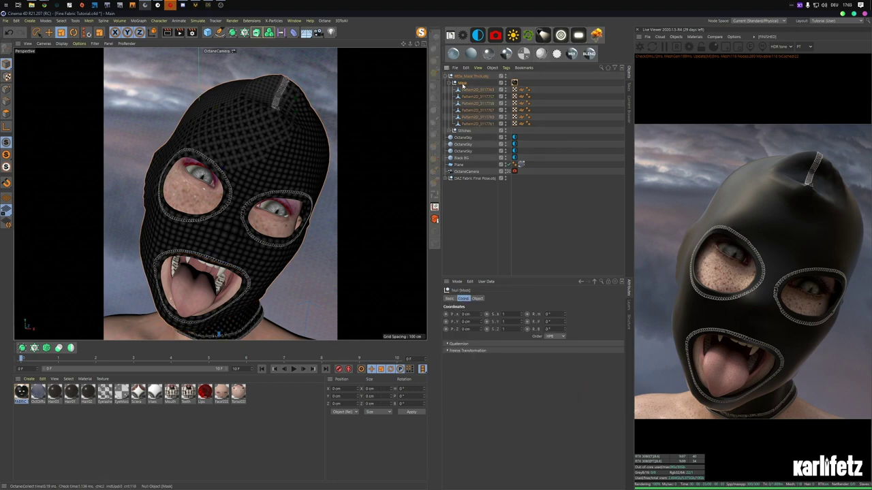
{"action": "left_click", "coordinate": [232, 32], "text": "alt"}
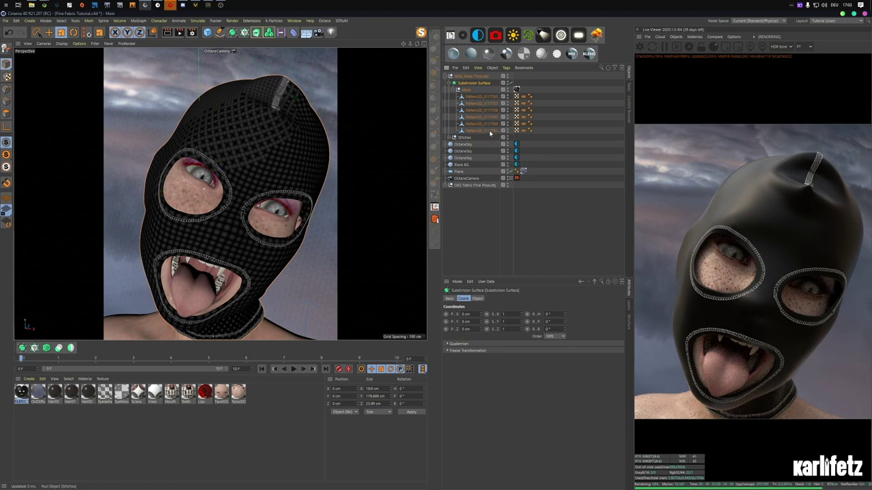
{"action": "double_click", "coordinate": [468, 82]}
{"action": "type", "text": "Mask"}
{"action": "key", "text": "Return"}
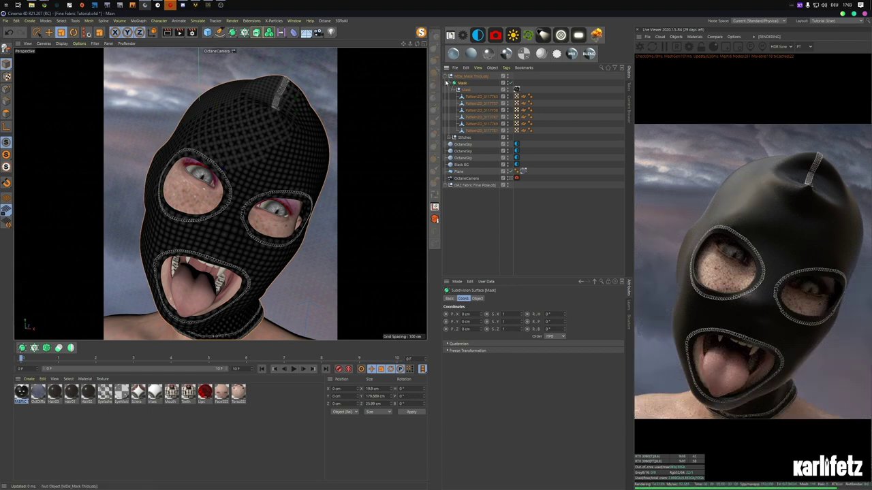
{"action": "left_click", "coordinate": [449, 82]}
- Open the fabric material's node graph and add a second Image Texture node beneath the existing diffuse texture
{"action": "double_click", "coordinate": [22, 392]}
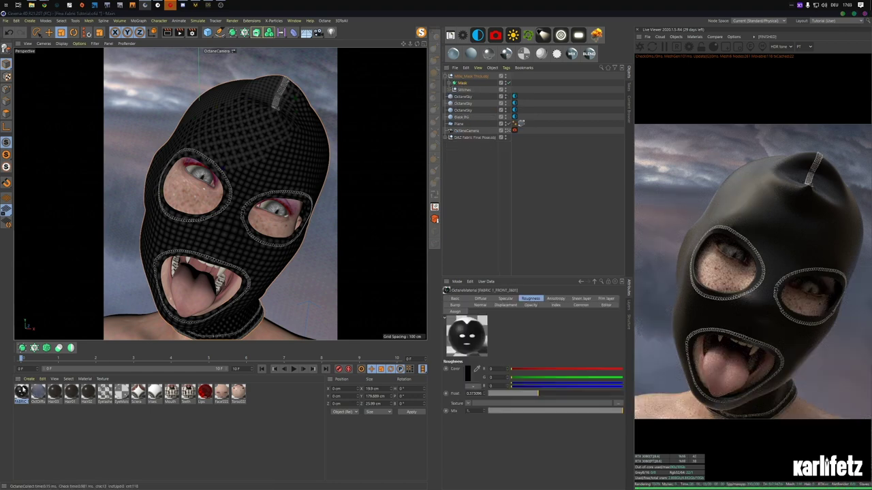
{"action": "left_click", "coordinate": [120, 138]}
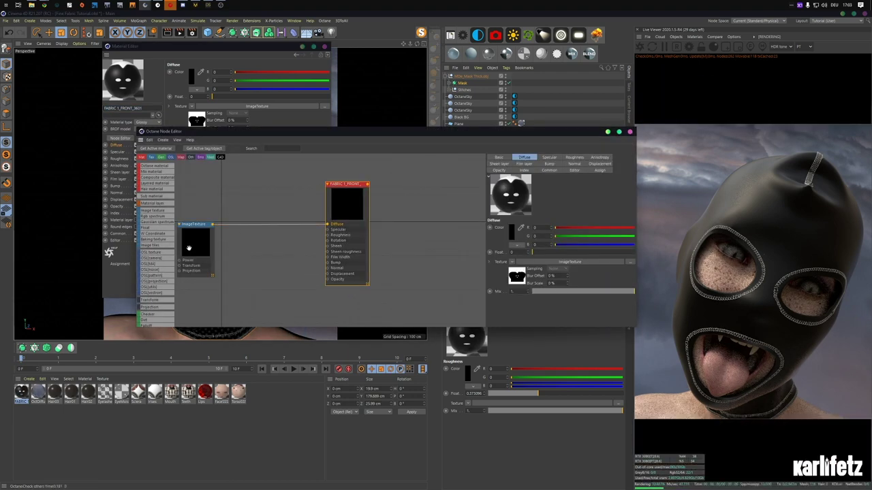
{"action": "left_click_drag", "start_coordinate": [184, 242], "coordinate": [291, 209]}
{"action": "left_click_drag", "start_coordinate": [153, 211], "coordinate": [286, 253]}
- Load Fabric Basket Bandolier Weave.tif from the tileable fabric displacement maps into the new image texture and connect it to Bump
{"action": "left_click", "coordinate": [629, 173]}
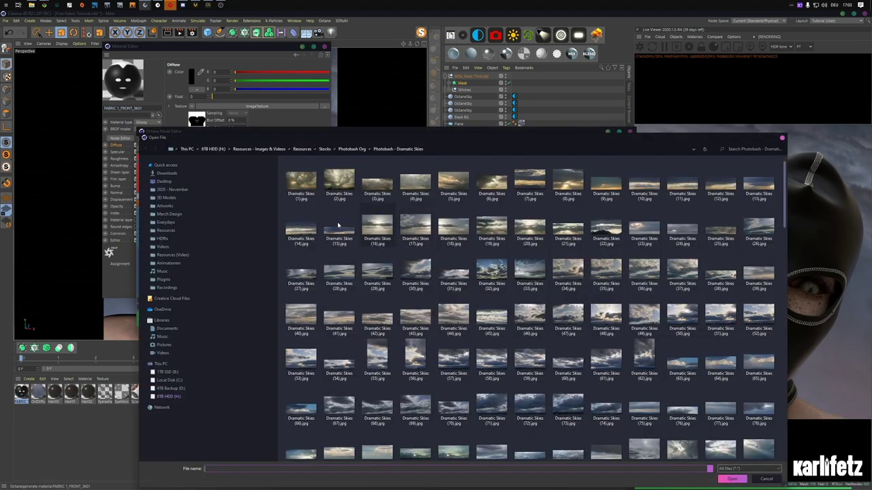
{"action": "left_click", "coordinate": [303, 150]}
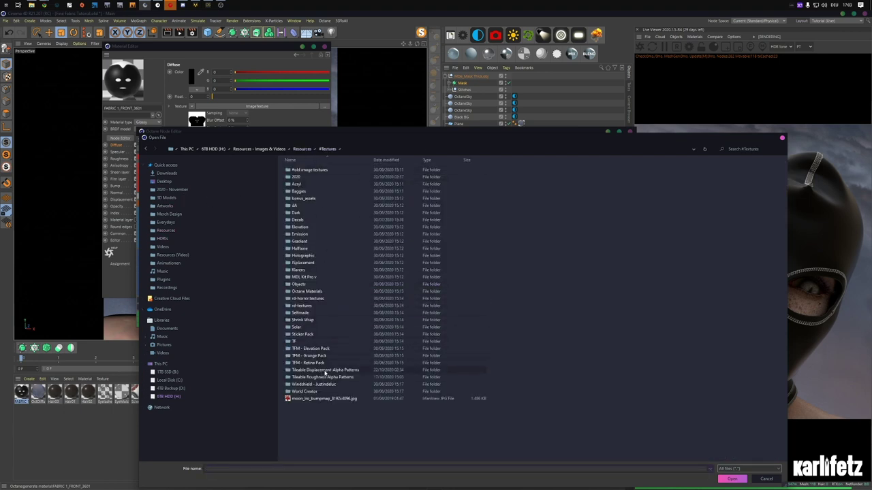
{"action": "double_click", "coordinate": [324, 370]}
{"action": "double_click", "coordinate": [308, 178]}
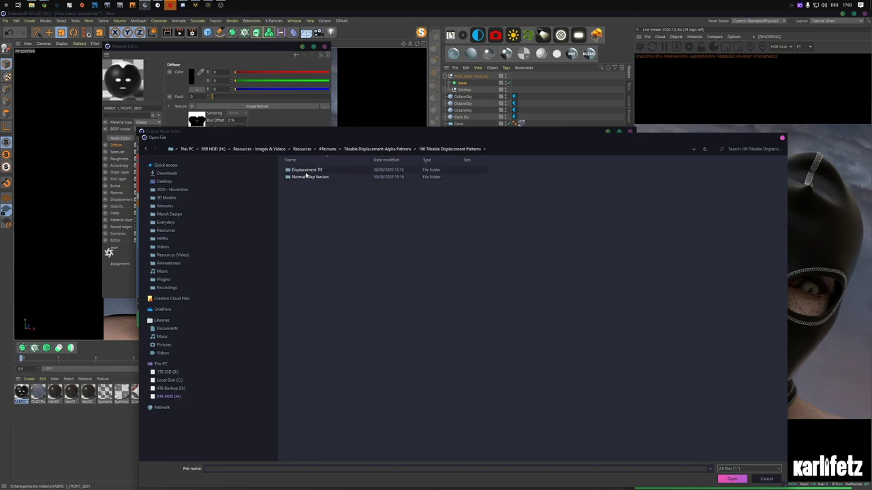
{"action": "key", "text": "alt+Left"}
{"action": "double_click", "coordinate": [306, 185]}
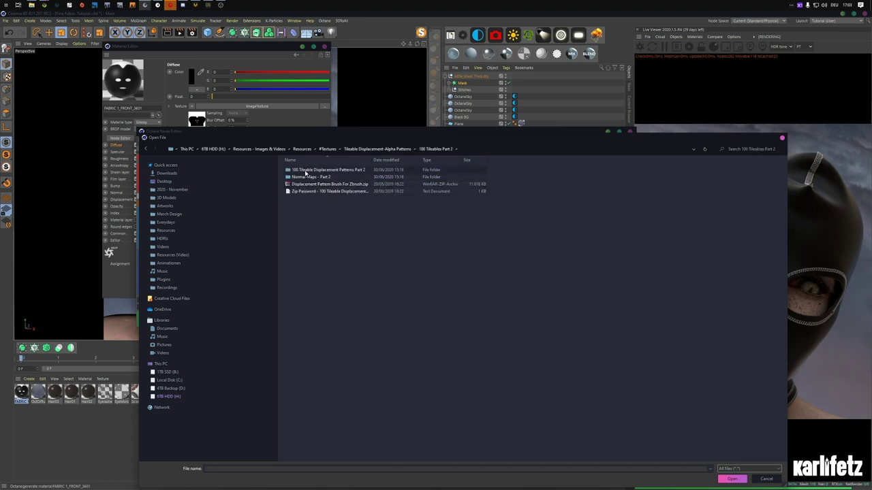
{"action": "double_click", "coordinate": [305, 171]}
{"action": "double_click", "coordinate": [305, 177]}
{"action": "double_click", "coordinate": [304, 199]}
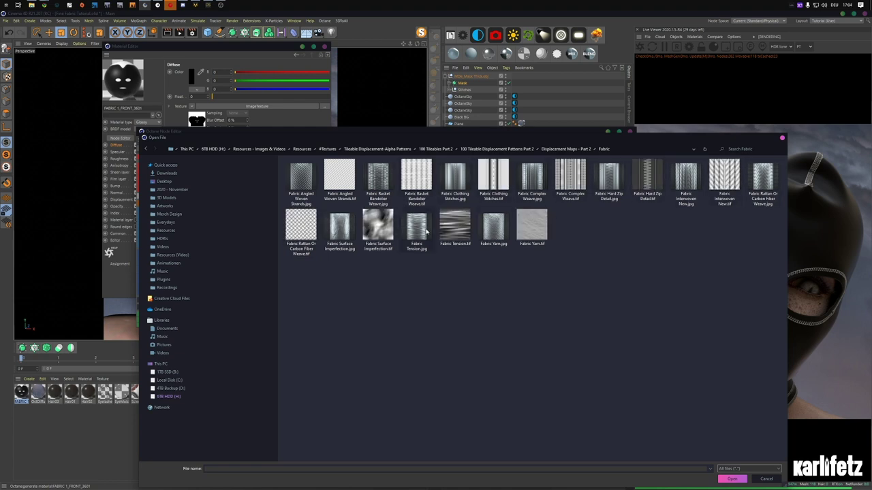
{"action": "double_click", "coordinate": [415, 175]}
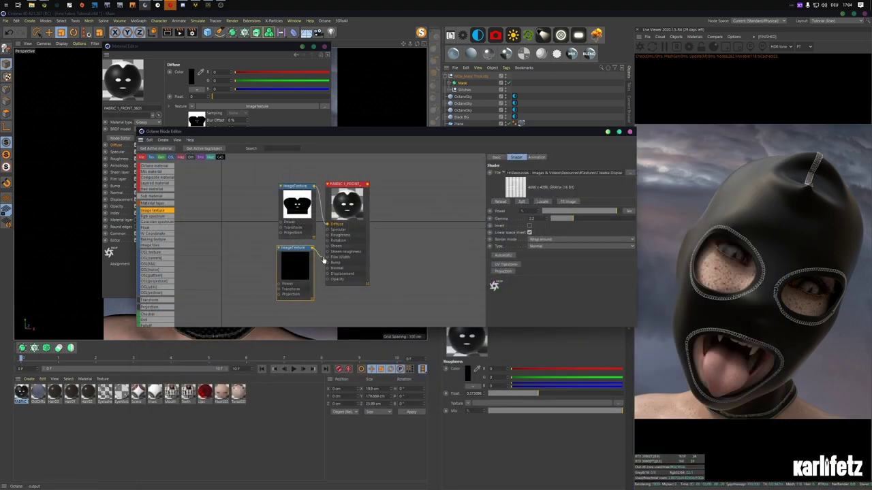
{"action": "left_click_drag", "start_coordinate": [325, 262], "coordinate": [328, 262]}
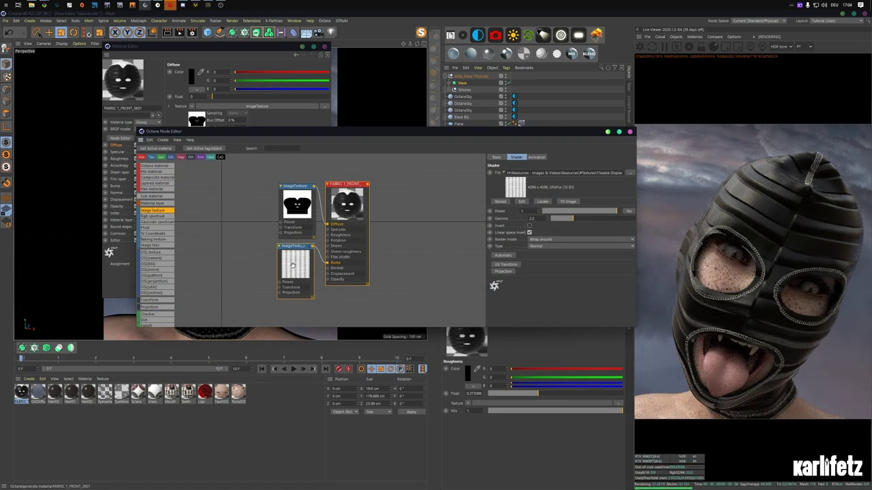
- Add a UV Transform to the weave texture, scale it uniformly to about 0.013, and close the material's node graph and editor
{"action": "left_click", "coordinate": [512, 266]}
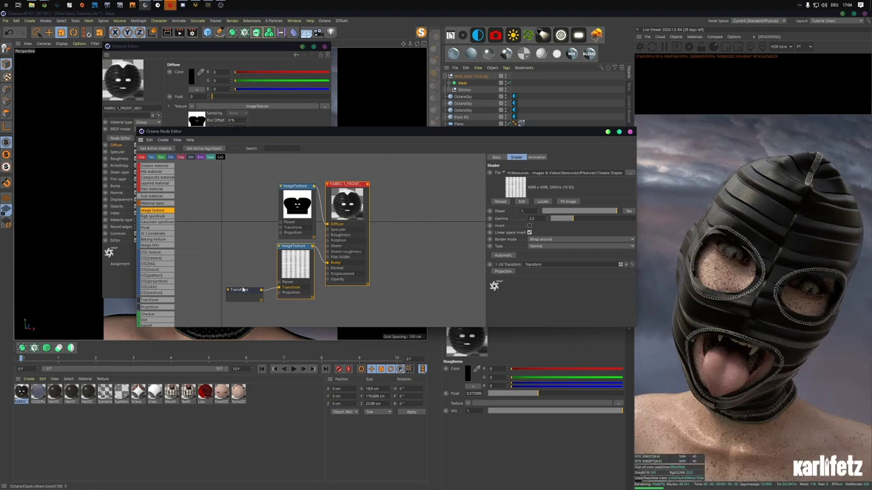
{"action": "left_click_drag", "start_coordinate": [243, 289], "coordinate": [252, 249]}
{"action": "left_click_drag", "start_coordinate": [603, 226], "coordinate": [557, 226]}
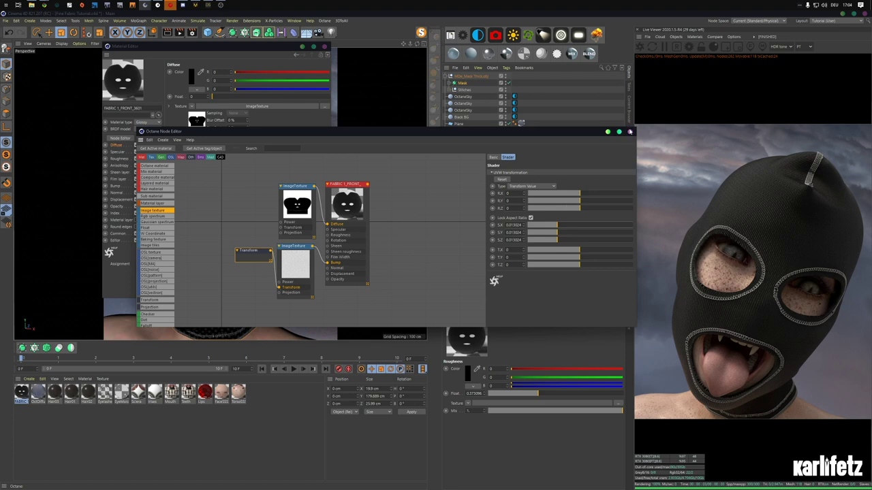
{"action": "left_click", "coordinate": [630, 132]}
{"action": "left_click", "coordinate": [325, 46]}
- Merge the remeshed mask OBJ from the project's Zbrush folder into the current scene
{"action": "left_click", "coordinate": [465, 68]}
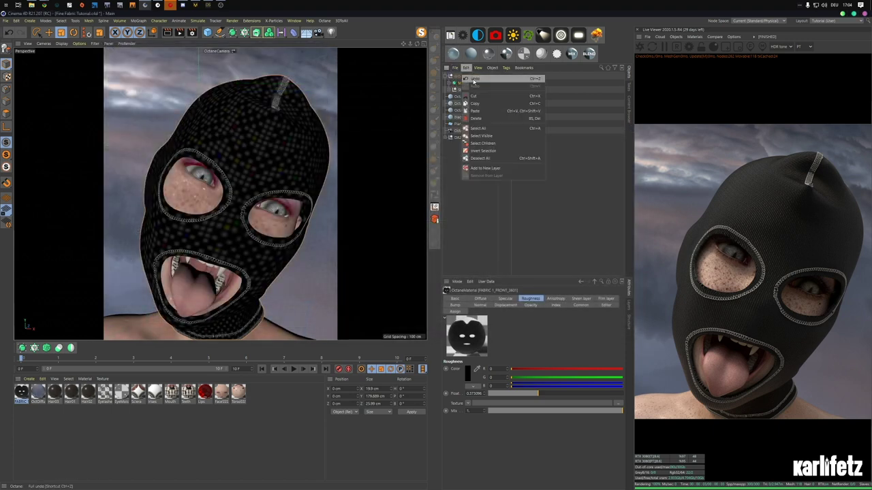
{"action": "left_click", "coordinate": [474, 79]}
{"action": "key", "text": "ctrl+o"}
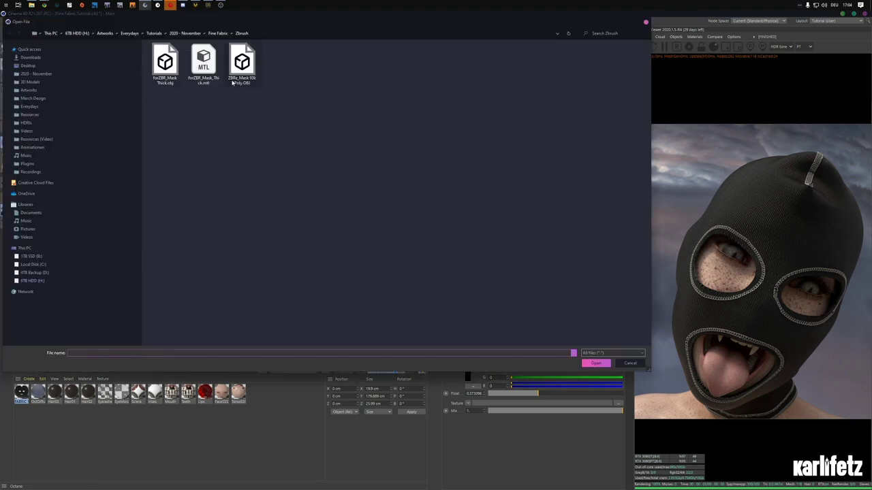
{"action": "left_click", "coordinate": [219, 34]}
{"action": "double_click", "coordinate": [173, 76]}
{"action": "double_click", "coordinate": [242, 64]}
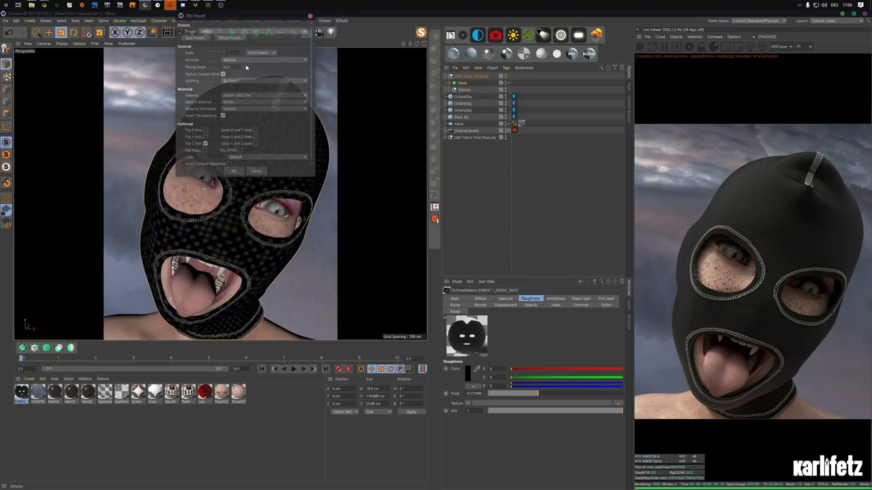
{"action": "left_click", "coordinate": [236, 81]}
{"action": "left_click", "coordinate": [235, 96]}
{"action": "left_click", "coordinate": [223, 116]}
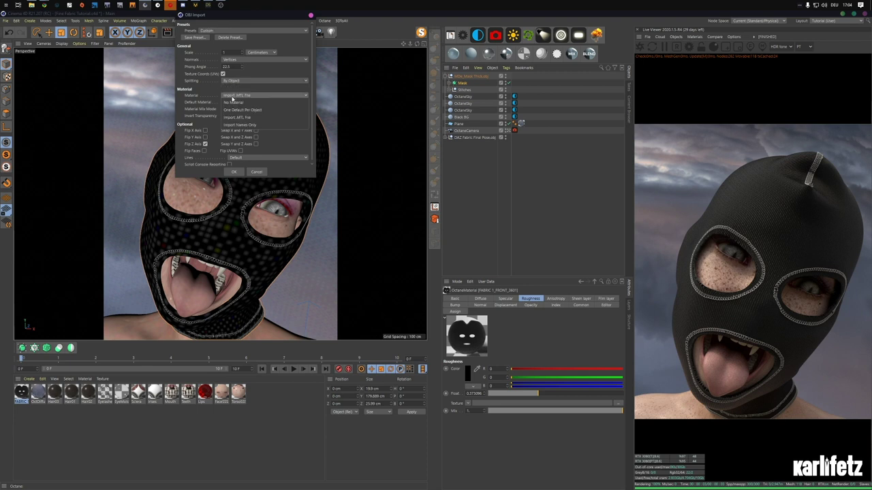
{"action": "left_click", "coordinate": [233, 172]}
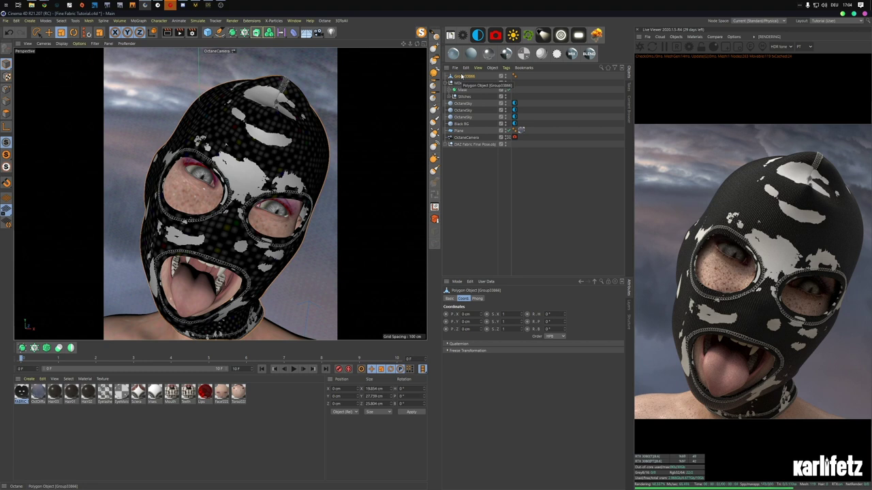
- Center the imported mask mesh's axis on all its points and scale the mesh up slightly
{"action": "key", "text": "shift+c"}
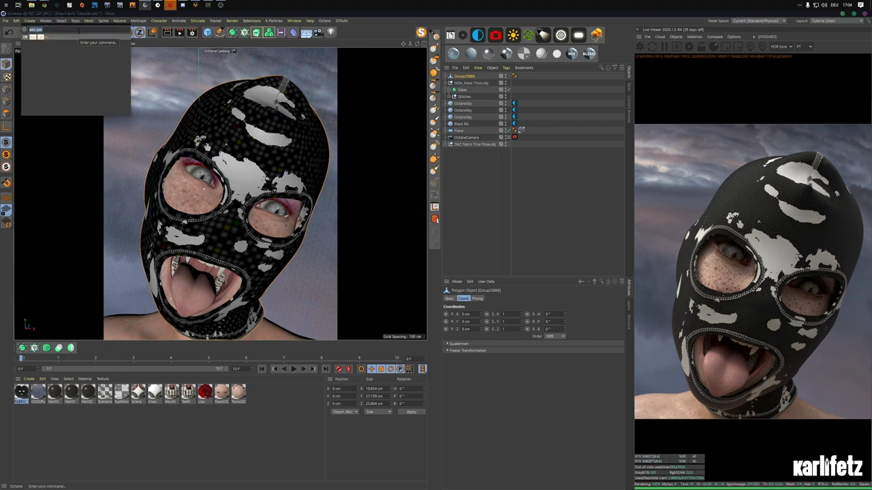
{"action": "type", "text": "axis cent"}
{"action": "key", "text": "Return"}
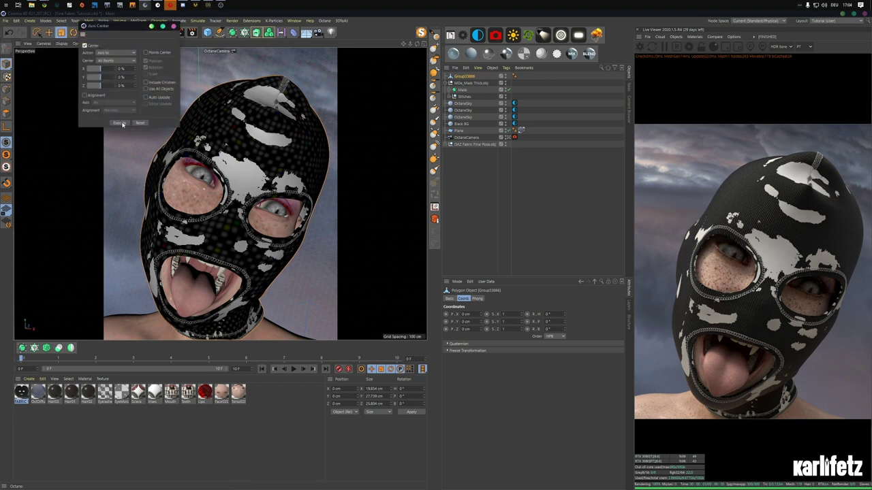
{"action": "left_click", "coordinate": [120, 124]}
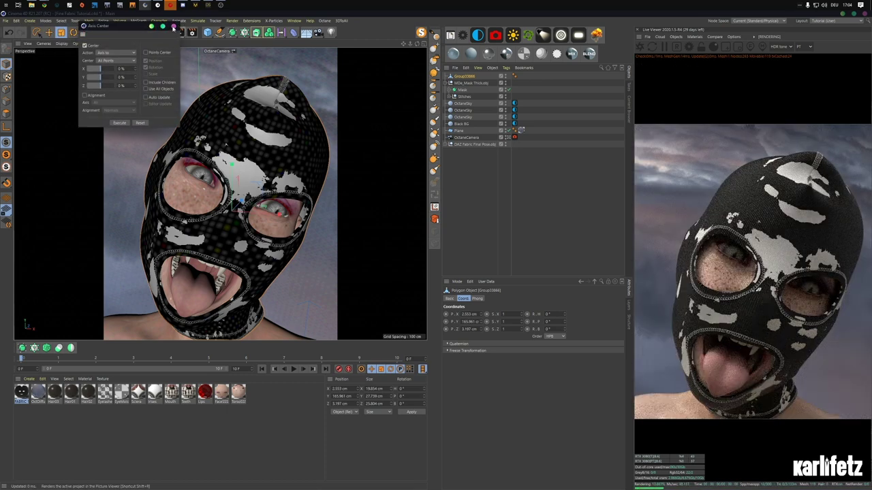
{"action": "left_click", "coordinate": [60, 32]}
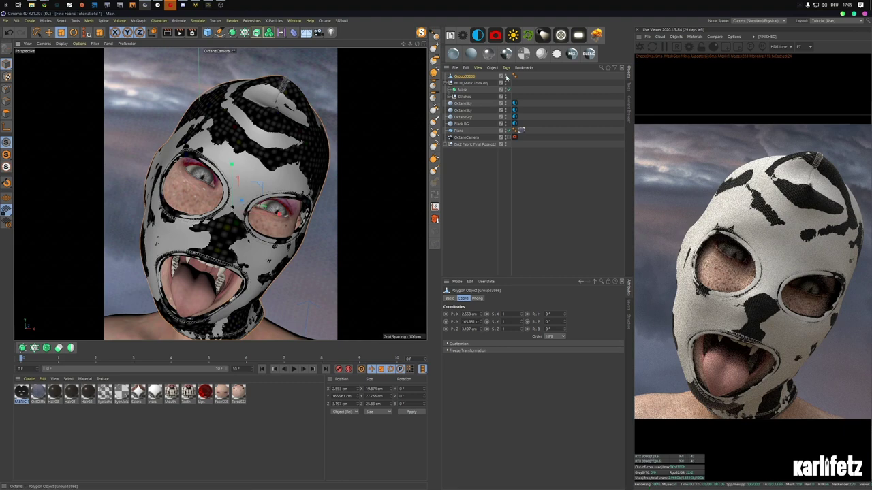
- Hide the imported mask mesh in the viewport and render, and add a Hair object to it
{"action": "double_click", "coordinate": [506, 77], "text": "alt"}
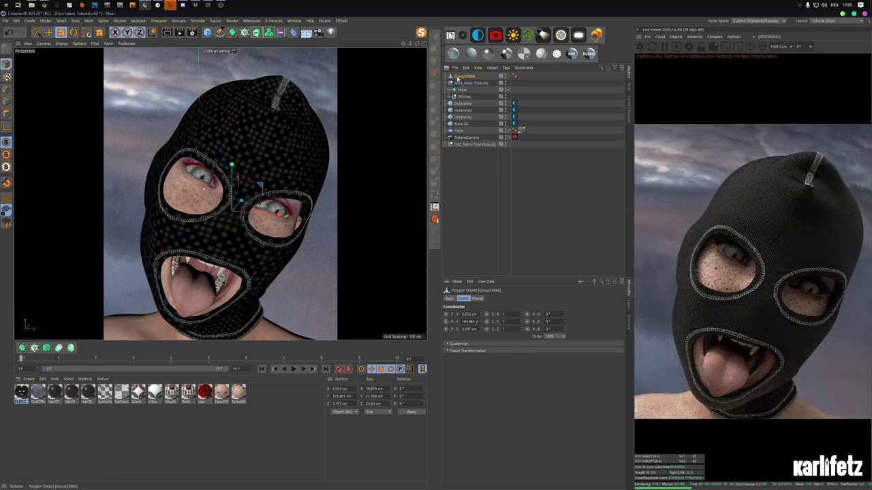
{"action": "left_click", "coordinate": [197, 20]}
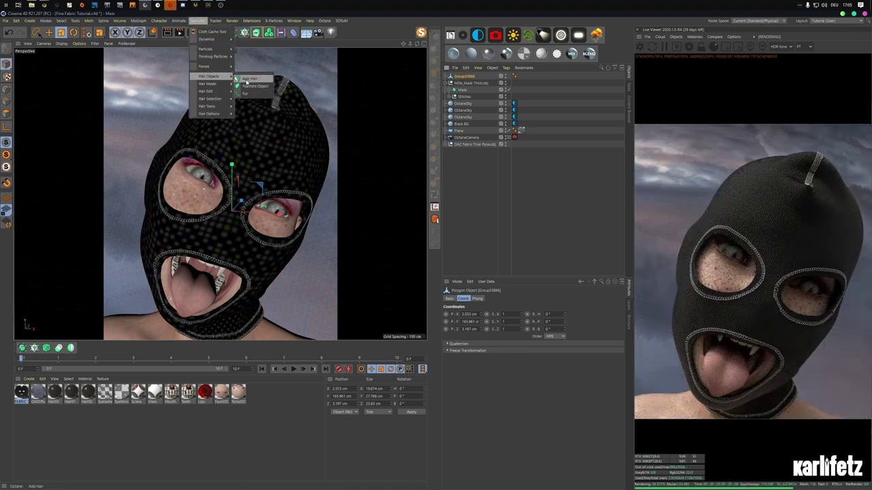
{"action": "left_click", "coordinate": [246, 81]}
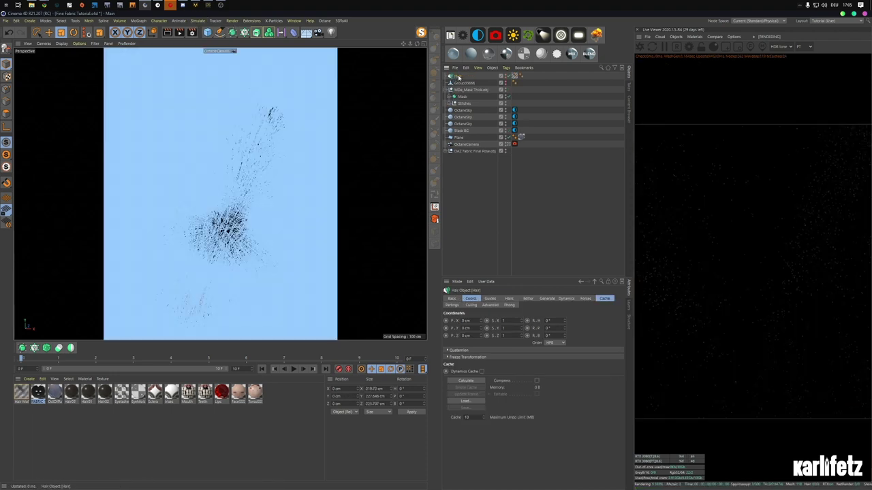
- Set the hair guides' length to 0.3 cm
{"action": "left_click", "coordinate": [491, 300]}
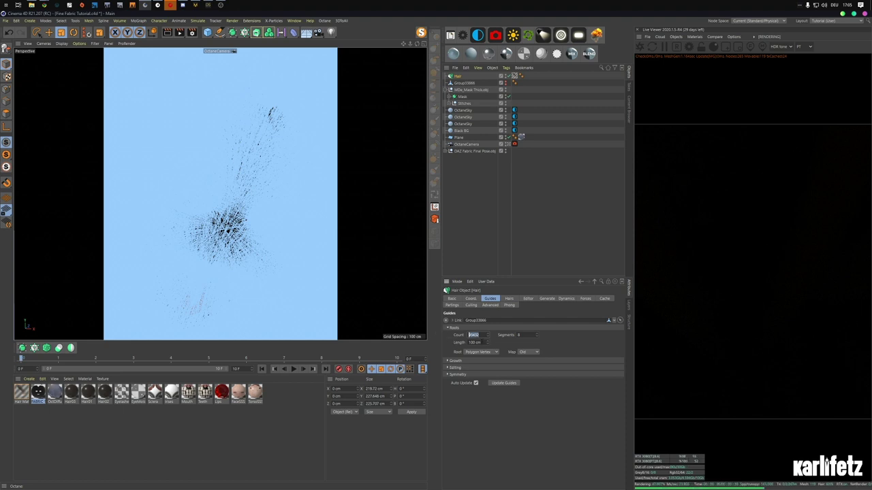
{"action": "key", "text": "Tab"}
{"action": "type", "text": "0"}
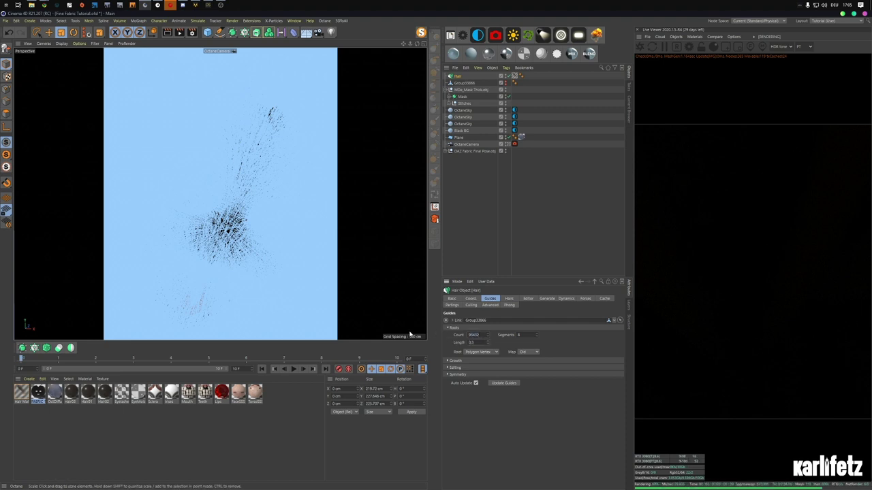
{"action": "key", "text": "Return"}
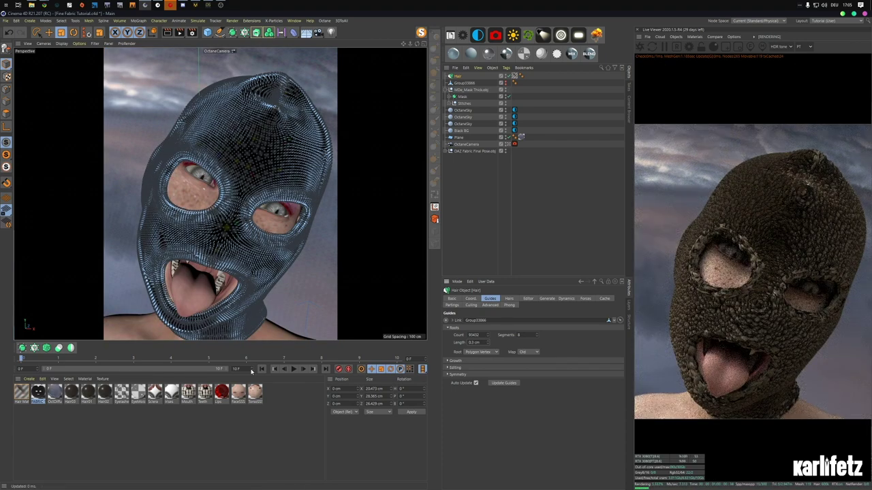
- Set the hair material's thickness to 0.01 cm at the root and 0.001 cm at the tip
{"action": "double_click", "coordinate": [22, 393]}
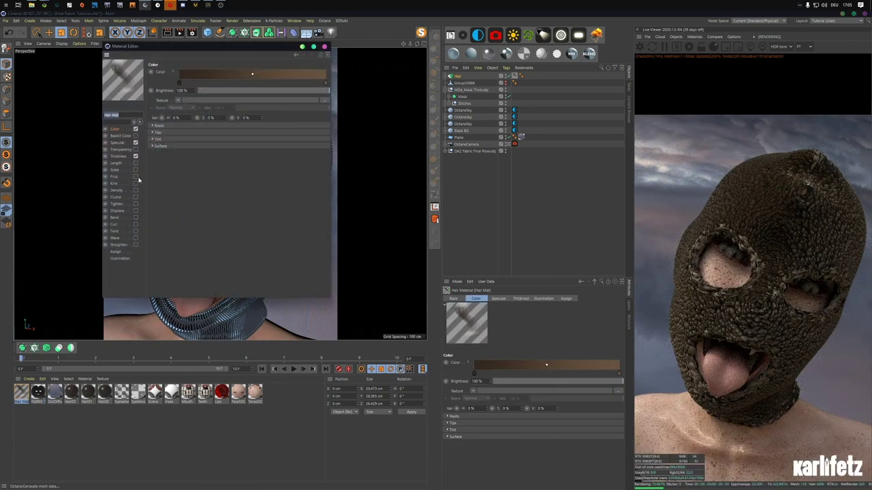
{"action": "left_click", "coordinate": [135, 156]}
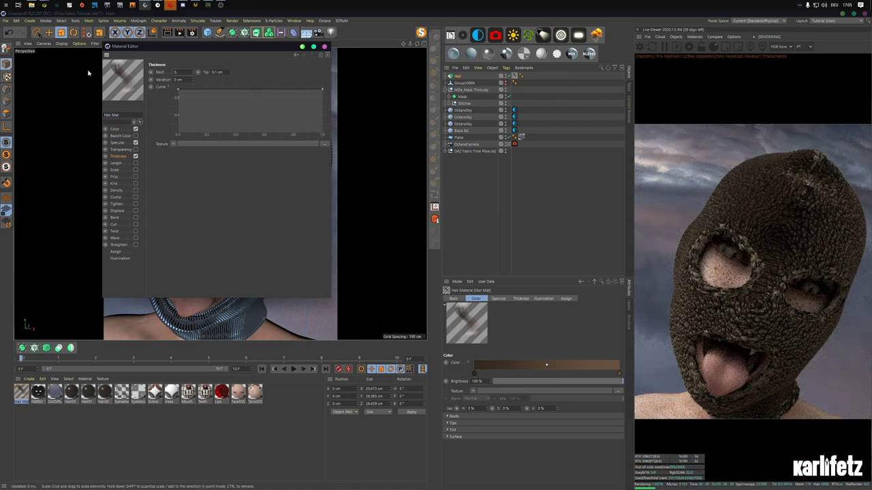
{"action": "type", "text": "0.01"}
{"action": "key", "text": "Return"}
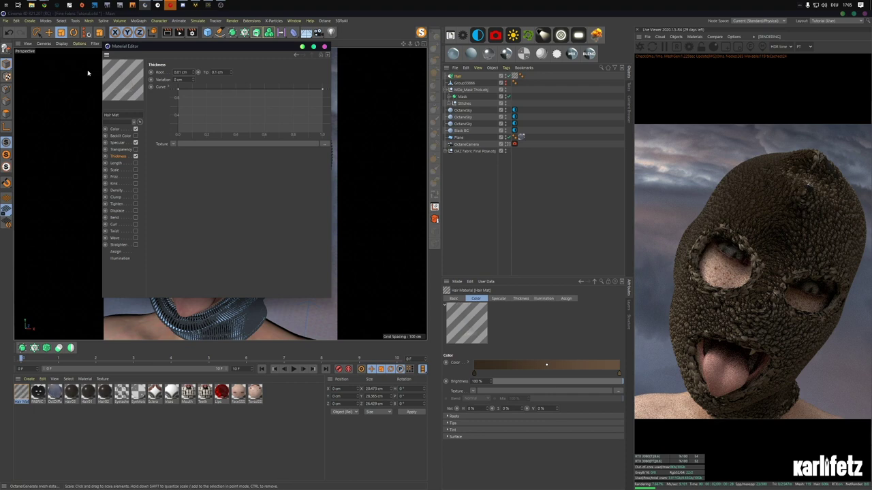
{"action": "left_click_drag", "start_coordinate": [224, 73], "coordinate": [205, 72]}
{"action": "type", "text": "0"}
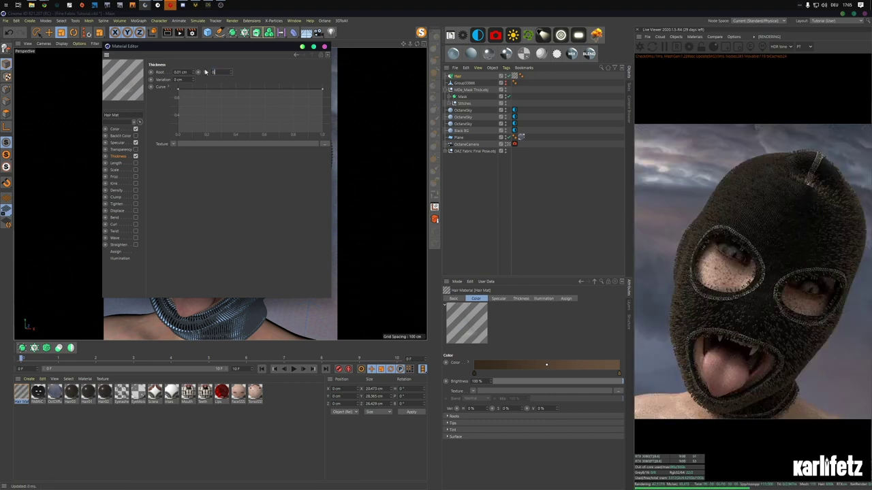
{"action": "type", "text": ".001"}
{"action": "key", "text": "Return"}
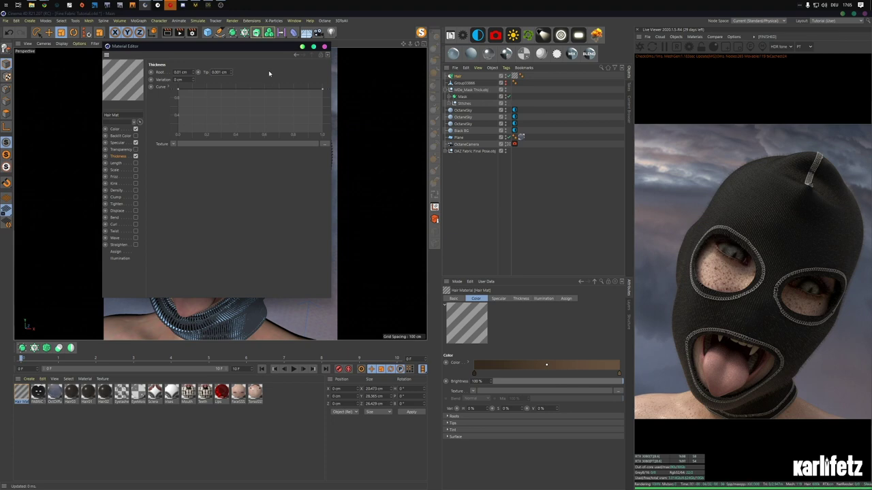
{"action": "left_click", "coordinate": [324, 47]}
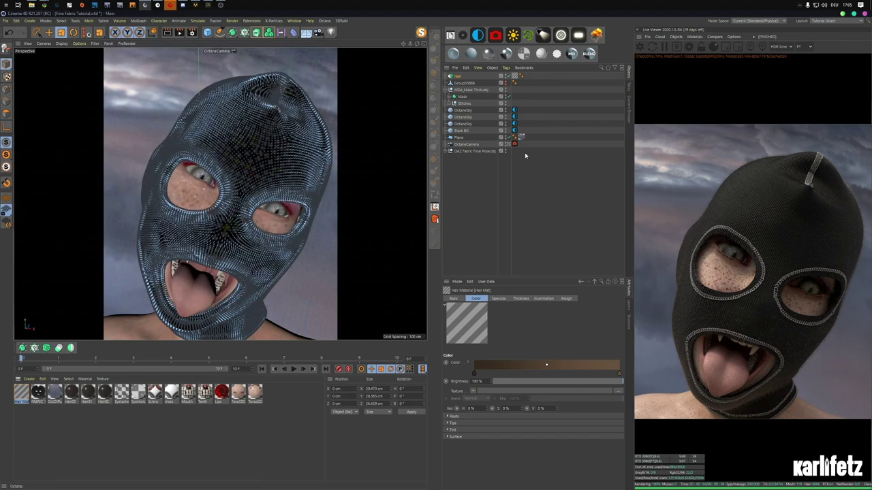
- Pause the Live Viewer render, select the Hair object, and set the project's end frame to 10
{"action": "left_click", "coordinate": [665, 50]}
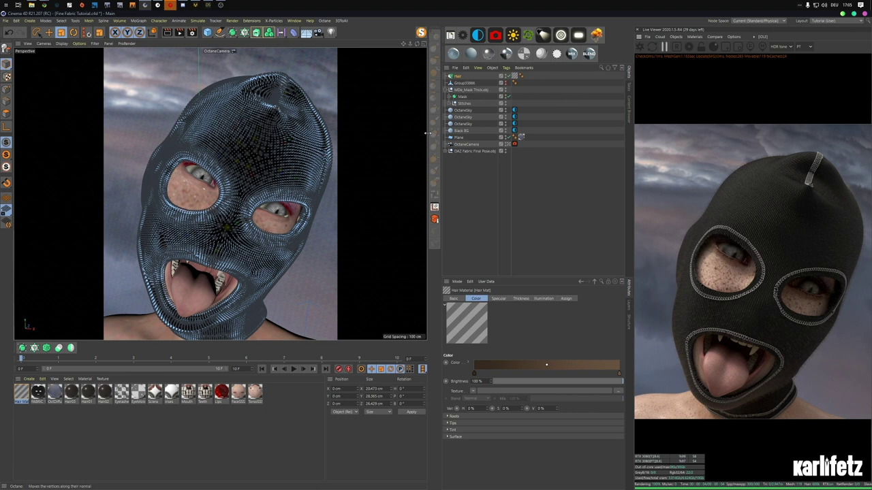
{"action": "left_click", "coordinate": [459, 77]}
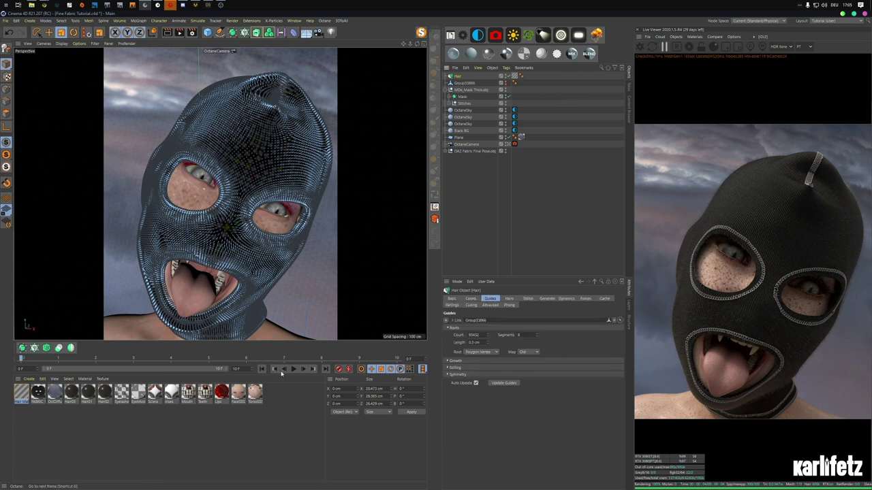
{"action": "left_click_drag", "start_coordinate": [239, 369], "coordinate": [185, 364]}
{"action": "type", "text": "10"}
{"action": "left_click", "coordinate": [464, 83]}
{"action": "right_click", "coordinate": [464, 85]}
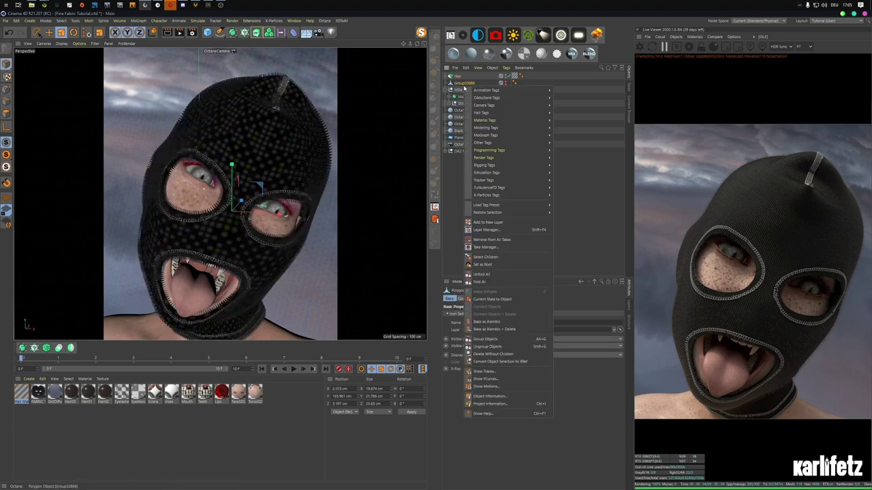
{"action": "mouse_move", "coordinate": [501, 97]}
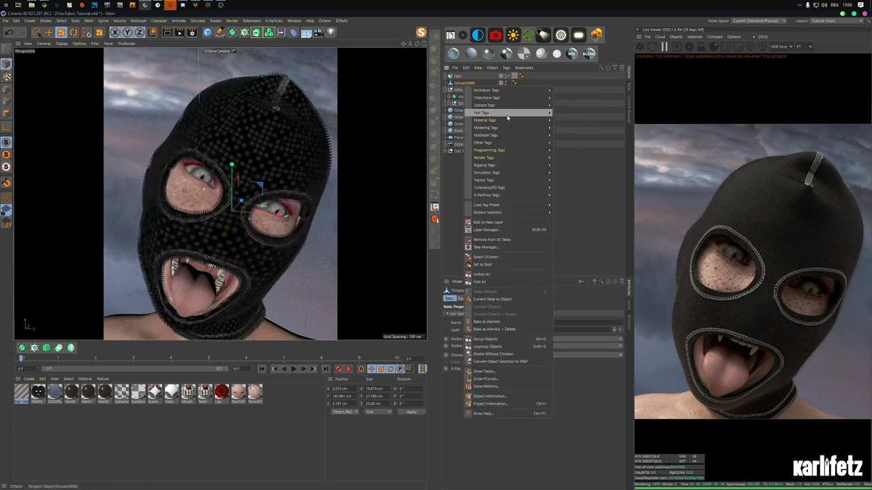
{"action": "mouse_move", "coordinate": [538, 113]}
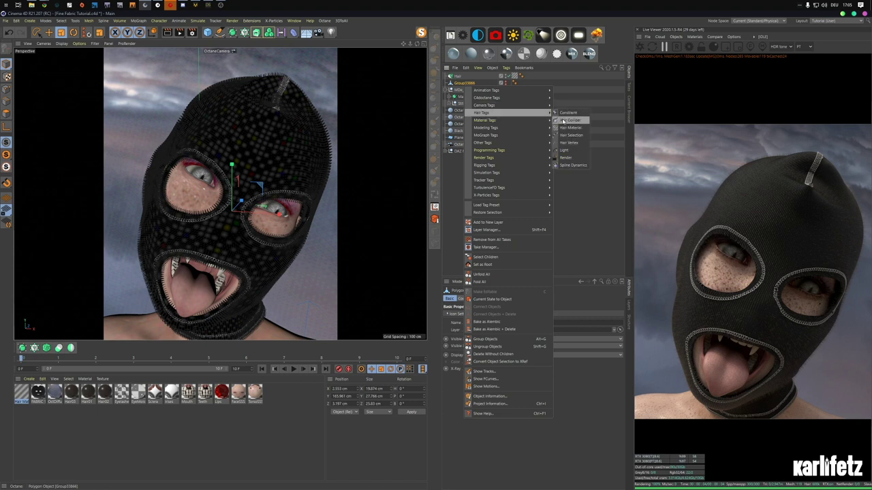
{"action": "left_click", "coordinate": [461, 83]}
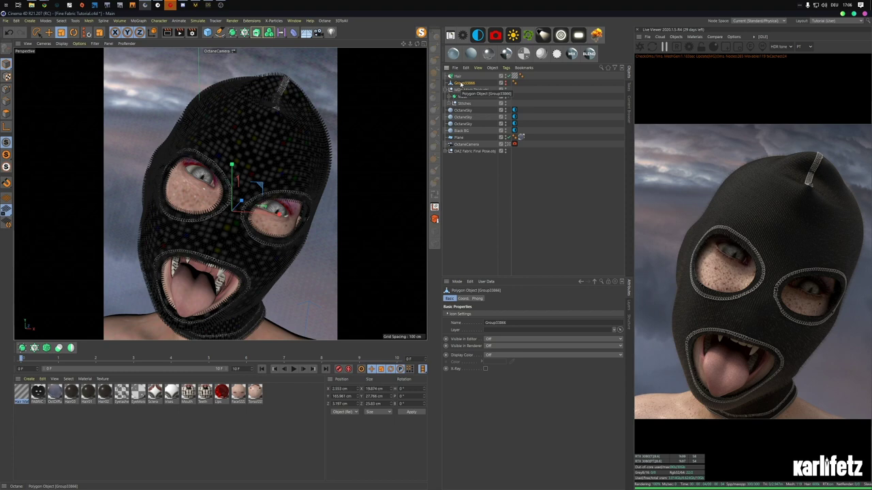
- Calculate the Hair object's dynamics cache, and restart the Live Viewer render at frame 10
{"action": "left_click", "coordinate": [460, 76]}
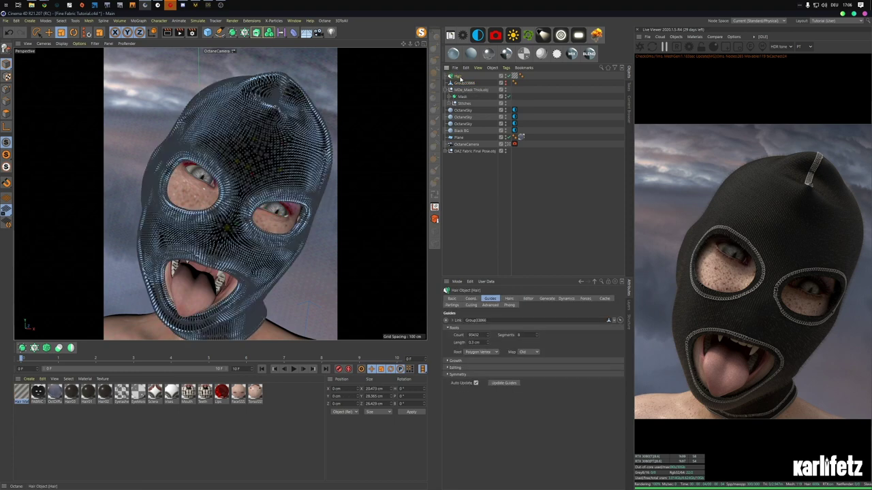
{"action": "left_click", "coordinate": [605, 299]}
{"action": "left_click", "coordinate": [470, 329]}
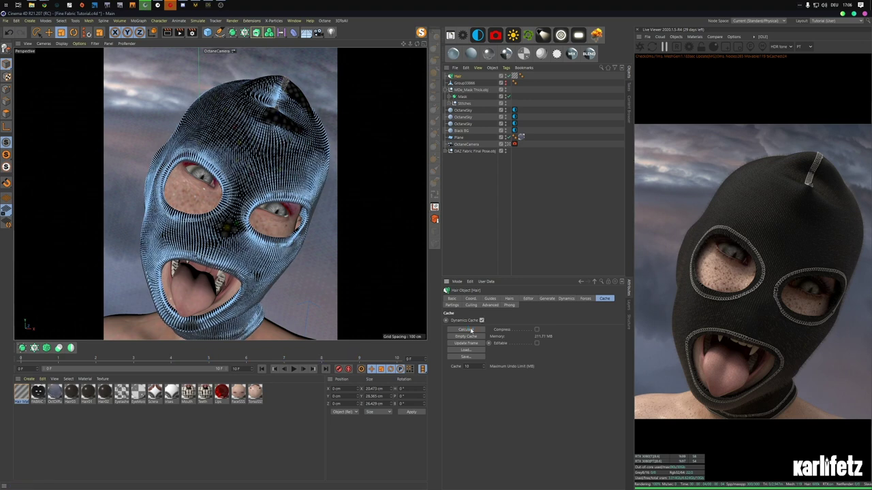
{"action": "left_click_drag", "start_coordinate": [315, 358], "coordinate": [436, 360]}
{"action": "left_click", "coordinate": [465, 83]}
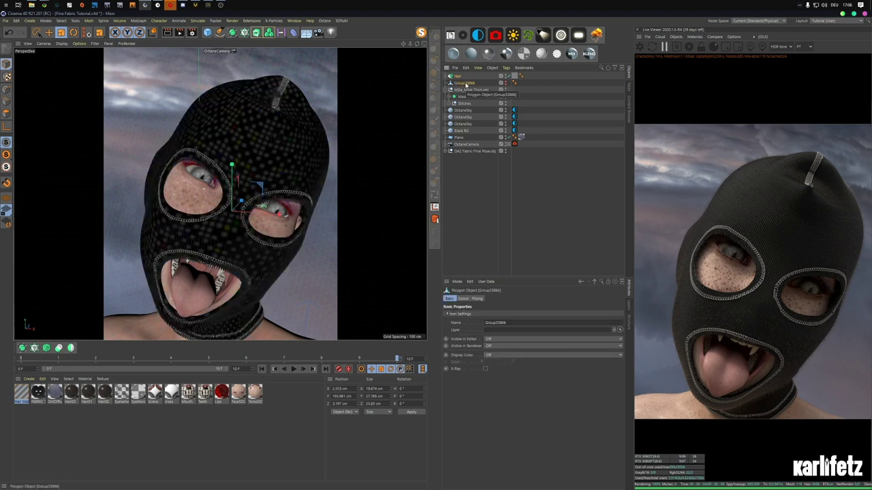
{"action": "left_click", "coordinate": [640, 46]}
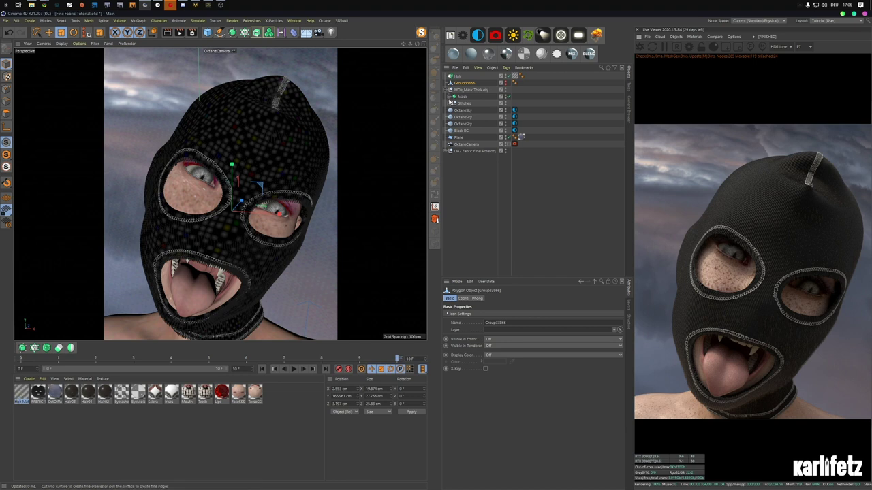
- Create an Octane glossy material with a roughness of about 0.515 and assign it to the Hair object
{"action": "left_click", "coordinate": [453, 56]}
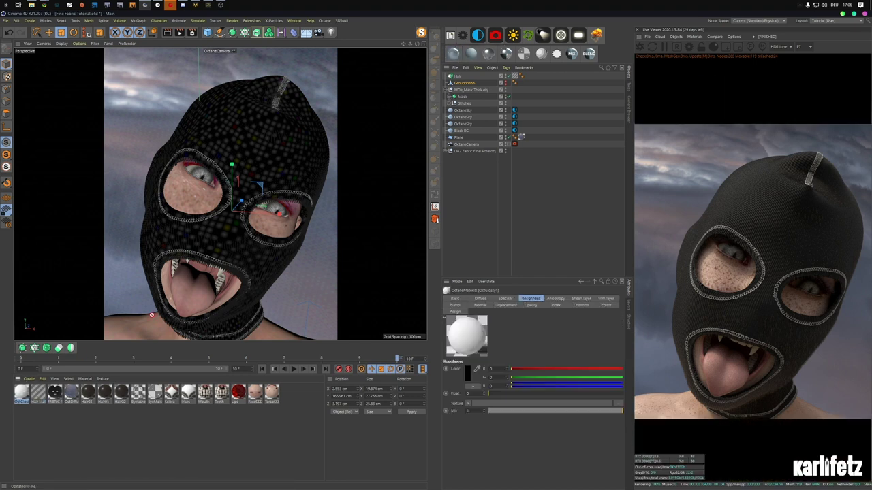
{"action": "left_click_drag", "start_coordinate": [22, 392], "coordinate": [460, 77]}
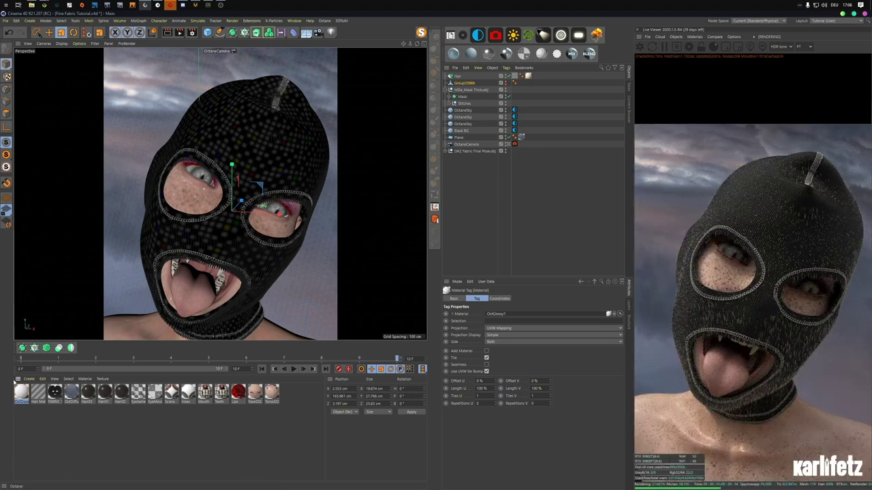
{"action": "left_click", "coordinate": [22, 393]}
{"action": "left_click_drag", "start_coordinate": [501, 394], "coordinate": [557, 393]}
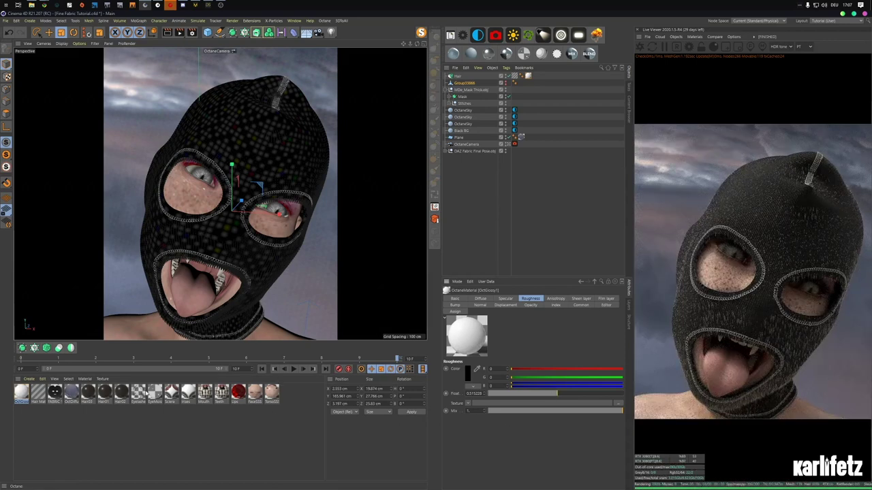
- Enable the hair material's Scale effect and set the scale to 150%
{"action": "double_click", "coordinate": [37, 393]}
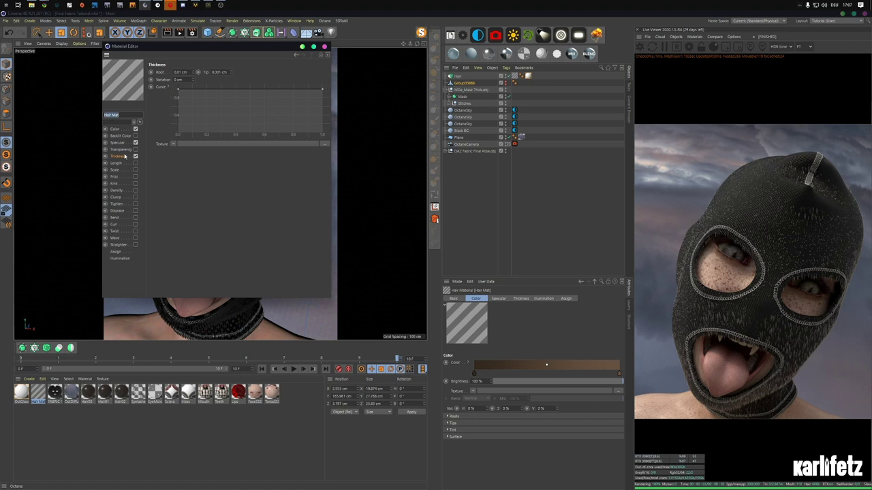
{"action": "left_click", "coordinate": [117, 163]}
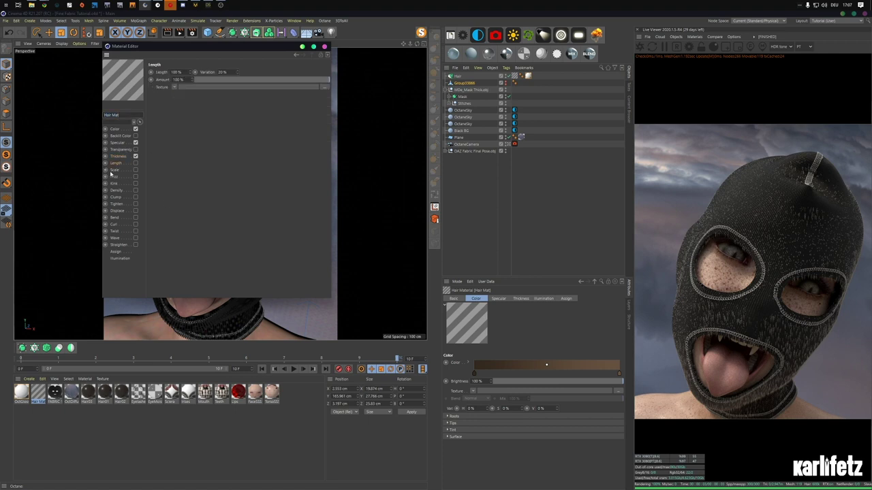
{"action": "left_click", "coordinate": [113, 170]}
{"action": "left_click", "coordinate": [136, 170]}
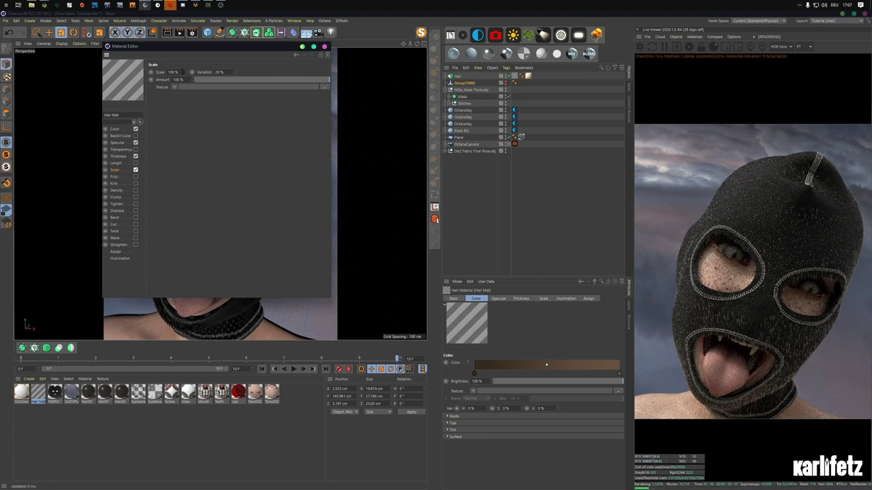
{"action": "left_click_drag", "start_coordinate": [183, 71], "coordinate": [156, 71]}
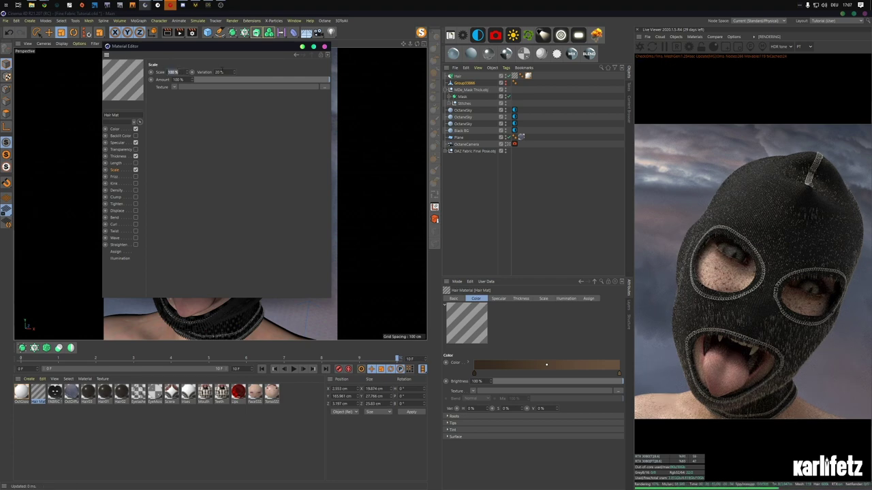
{"action": "left_click_drag", "start_coordinate": [229, 72], "coordinate": [121, 68]}
{"action": "type", "text": "150"}
{"action": "key", "text": "Return"}
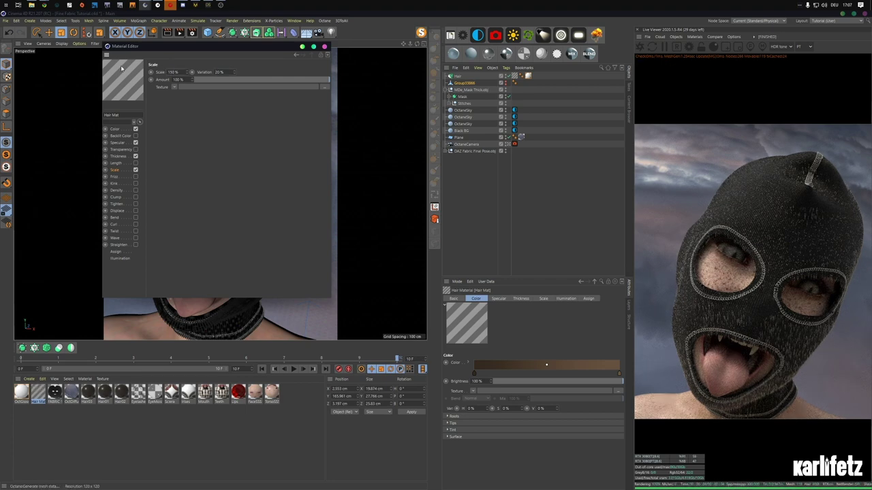
- Try a scale variation of 40% in the hair material, and replace it with 10%
{"action": "left_click", "coordinate": [215, 71]}
{"action": "type", "text": "40"}
{"action": "key", "text": "Return"}
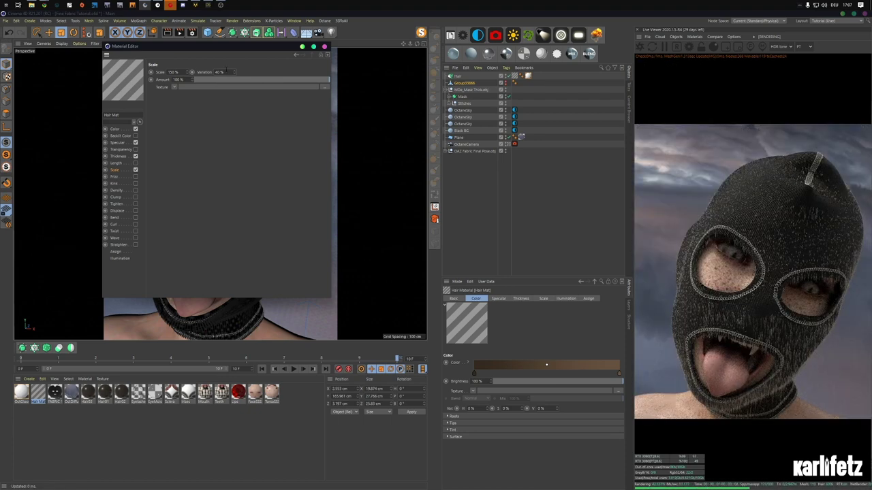
{"action": "type", "text": "10"}
{"action": "key", "text": "Return"}
- Enable Frizz in the hair material, trying 50% before setting it to 100%
{"action": "left_click", "coordinate": [114, 177]}
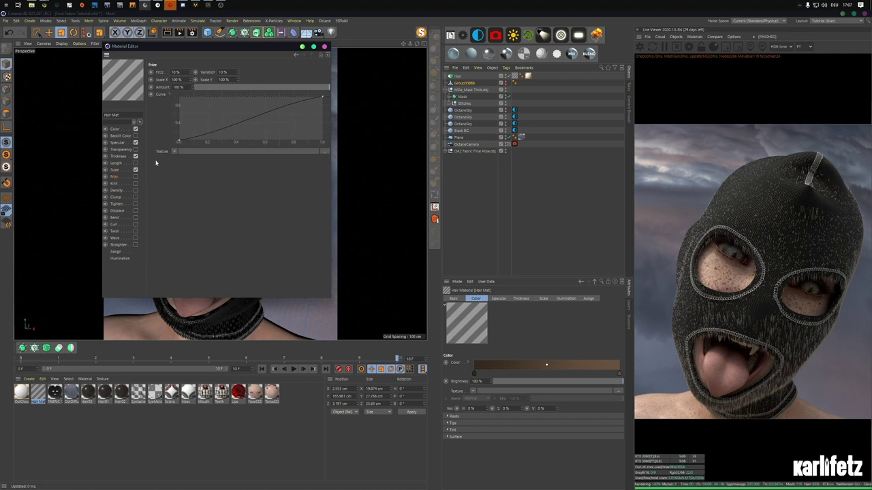
{"action": "left_click", "coordinate": [135, 178]}
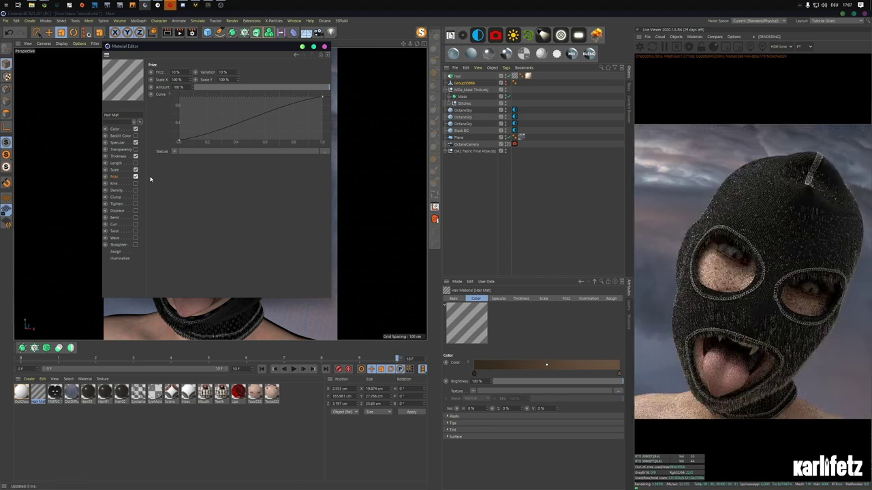
{"action": "left_click_drag", "start_coordinate": [180, 72], "coordinate": [111, 74]}
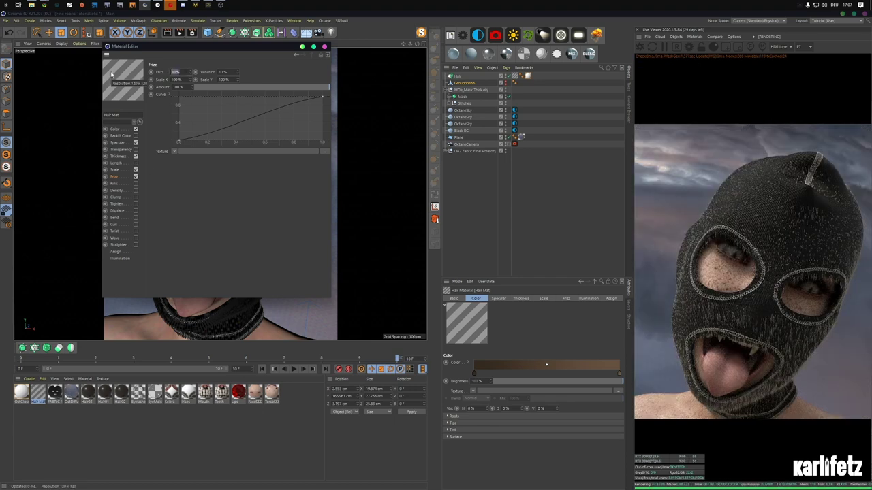
{"action": "type", "text": "50"}
{"action": "key", "text": "Return"}
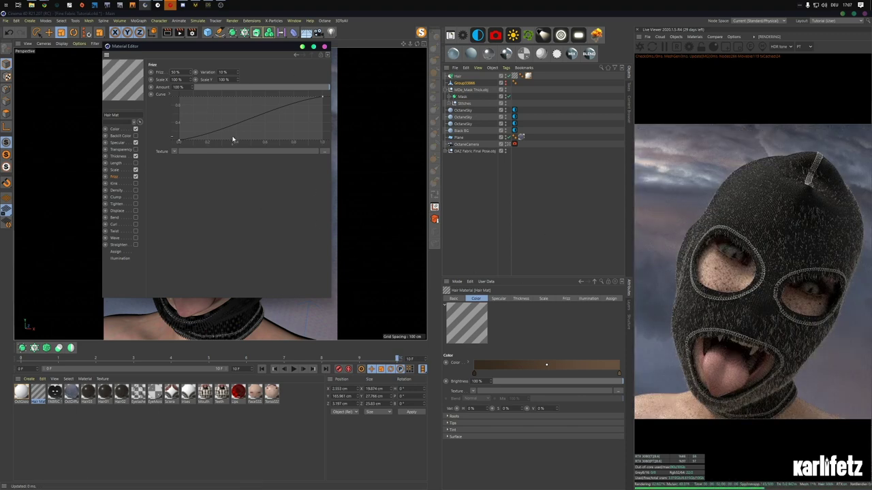
{"action": "double_click", "coordinate": [175, 72]}
{"action": "type", "text": "100"}
{"action": "key", "text": "Return"}
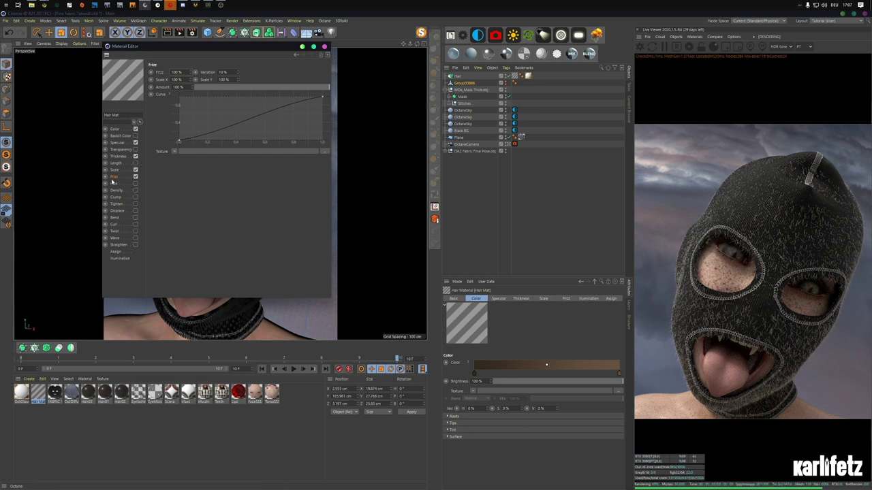
- Enable Twist in the hair material and set its angle to 70°
{"action": "left_click", "coordinate": [114, 231]}
{"action": "left_click", "coordinate": [136, 231]}
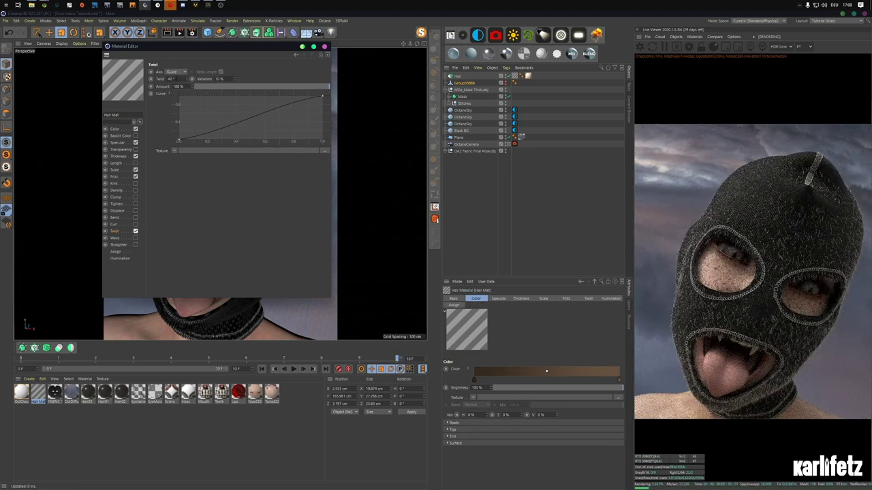
{"action": "left_click_drag", "start_coordinate": [176, 79], "coordinate": [90, 73]}
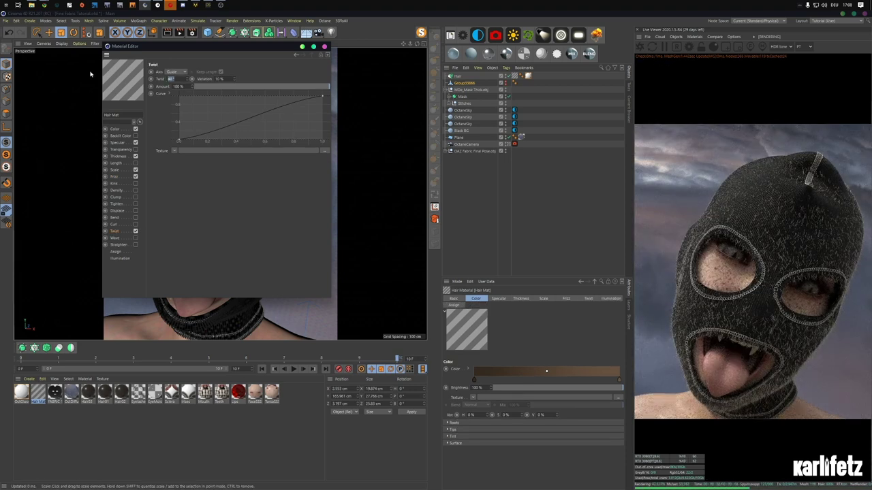
{"action": "type", "text": "70"}
{"action": "key", "text": "Return"}
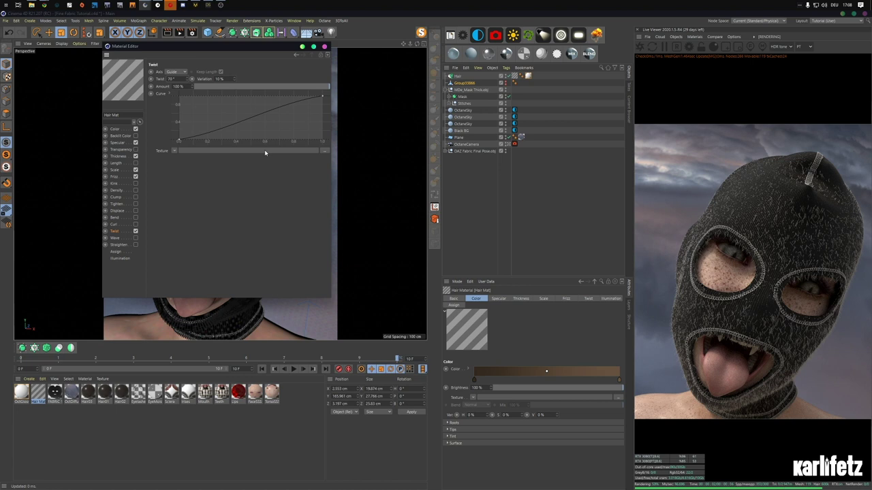
- Enable Bend in the hair material at 50% and set its direction to Local
{"action": "left_click", "coordinate": [119, 219]}
{"action": "left_click", "coordinate": [135, 218]}
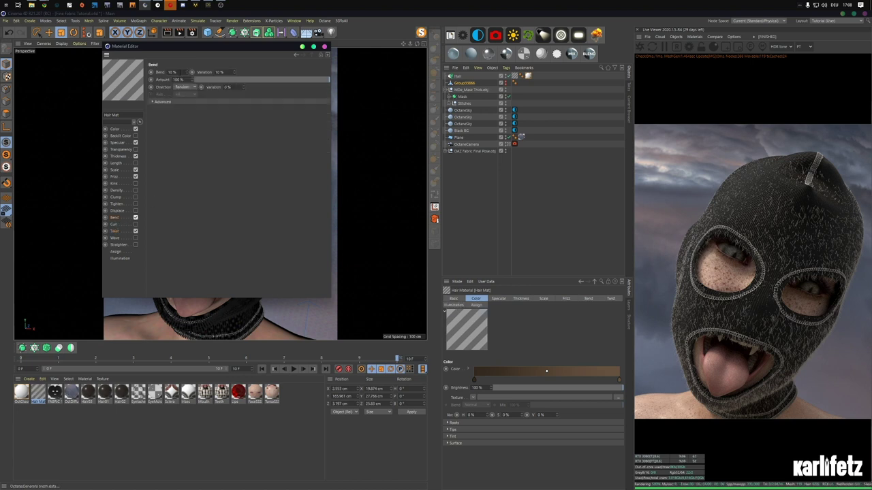
{"action": "left_click_drag", "start_coordinate": [179, 73], "coordinate": [97, 69]}
{"action": "type", "text": "50"}
{"action": "key", "text": "Return"}
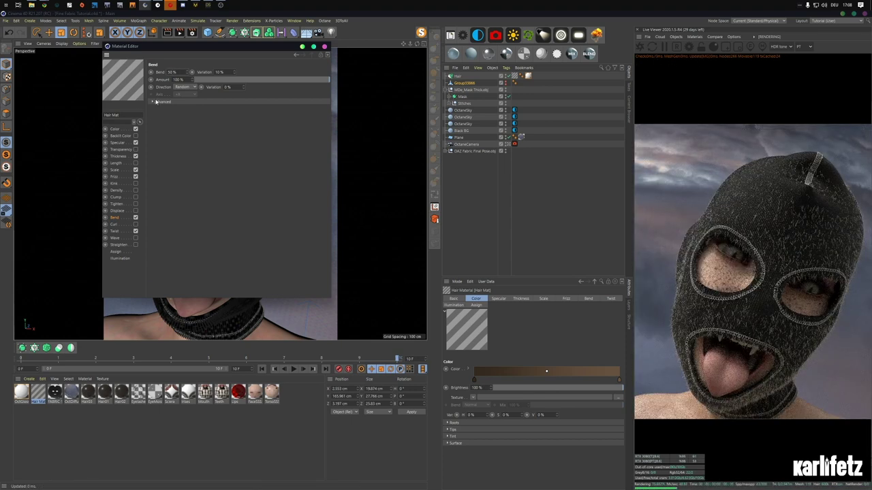
{"action": "left_click", "coordinate": [183, 88]}
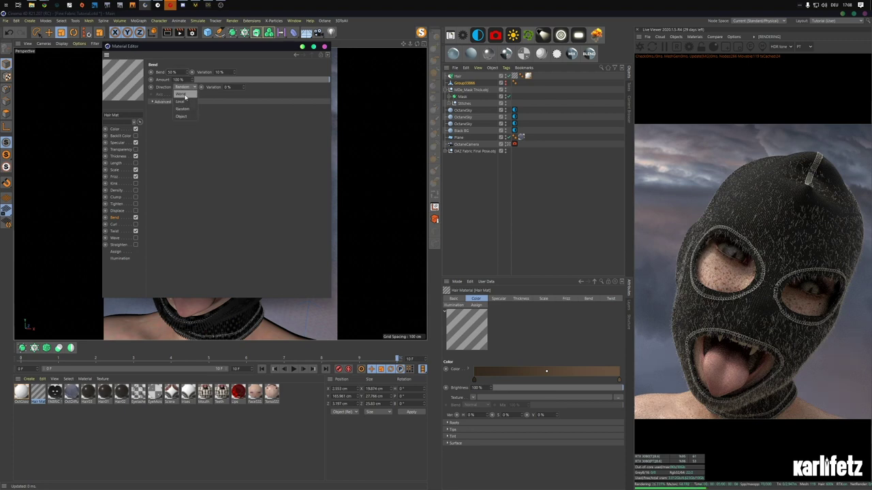
{"action": "left_click", "coordinate": [182, 101]}
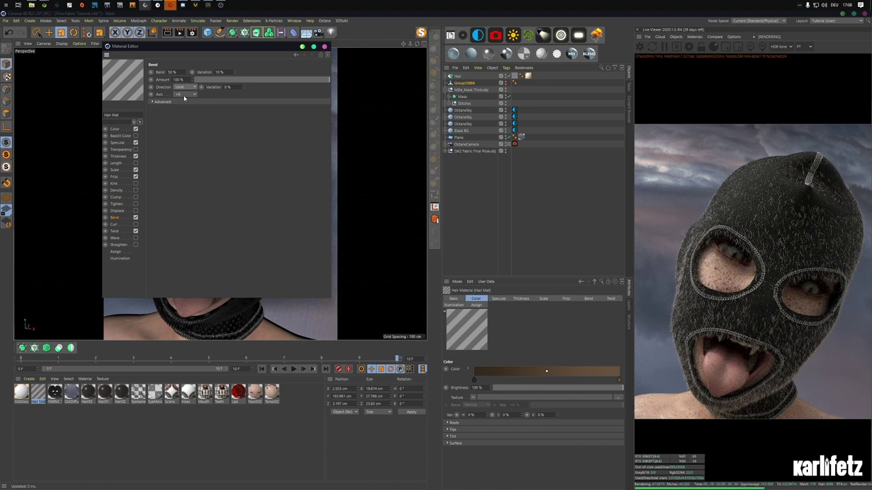
- Compare the rendered fibers at frames 0 and 1 of the cached simulation, and leave the timeline at frame 1
{"action": "left_click", "coordinate": [60, 361]}
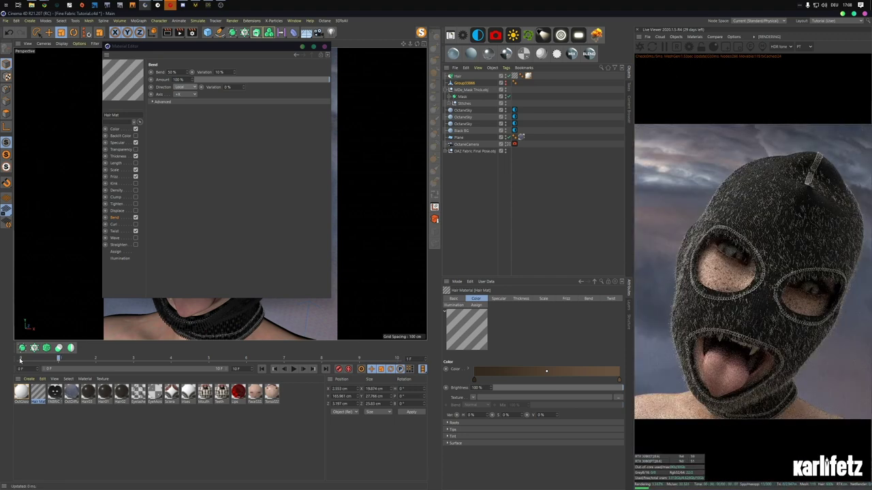
{"action": "left_click", "coordinate": [261, 368]}
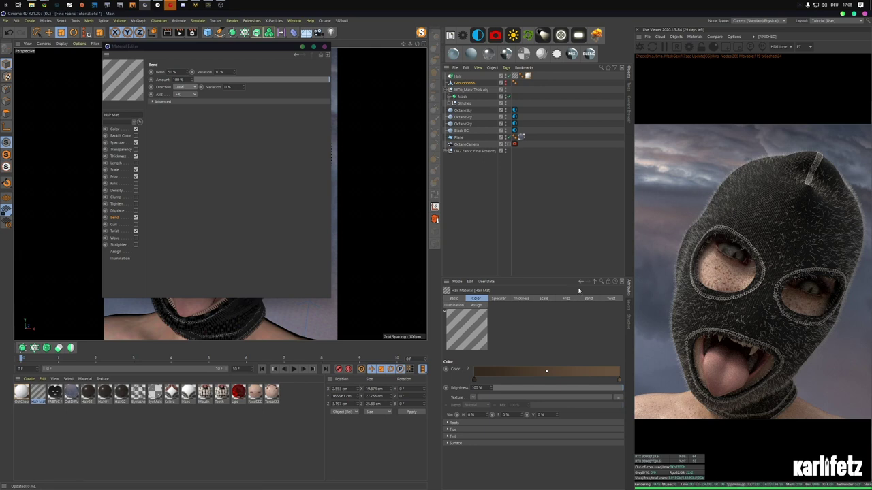
{"action": "left_click", "coordinate": [59, 360]}
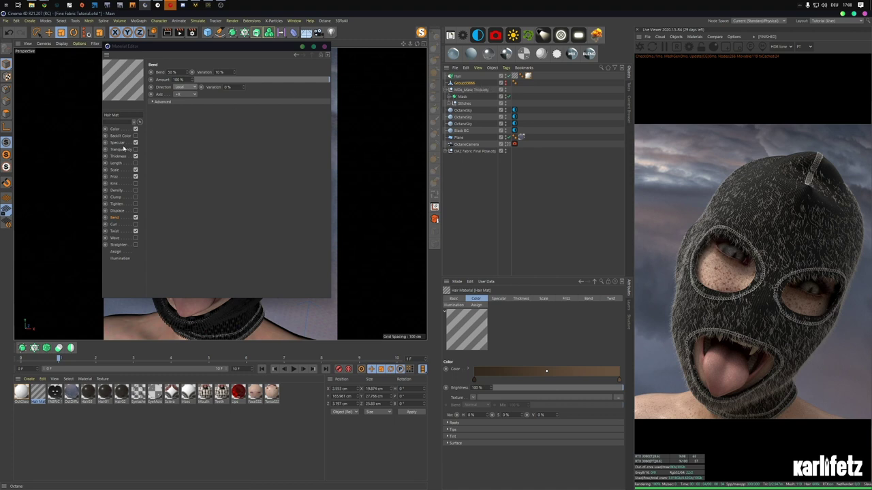
- Enable Length in the hair material and set its variation to 100%
{"action": "left_click", "coordinate": [136, 163]}
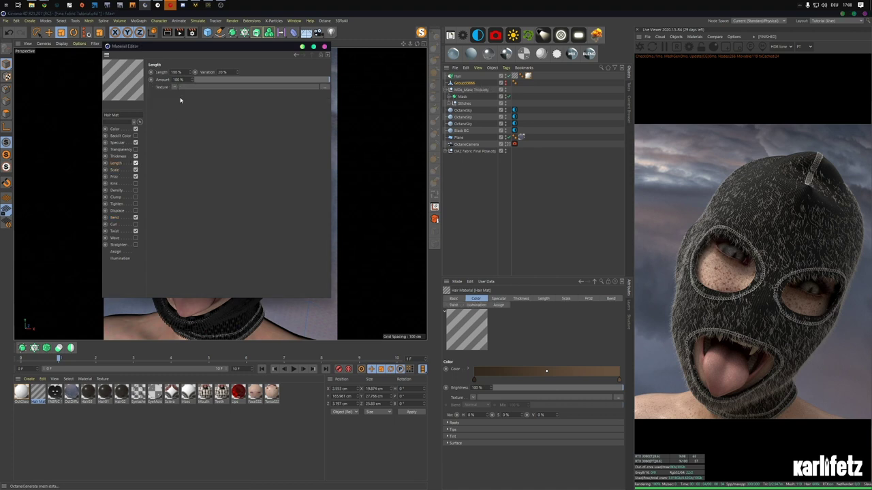
{"action": "double_click", "coordinate": [223, 72]}
{"action": "type", "text": "100"}
{"action": "key", "text": "Return"}
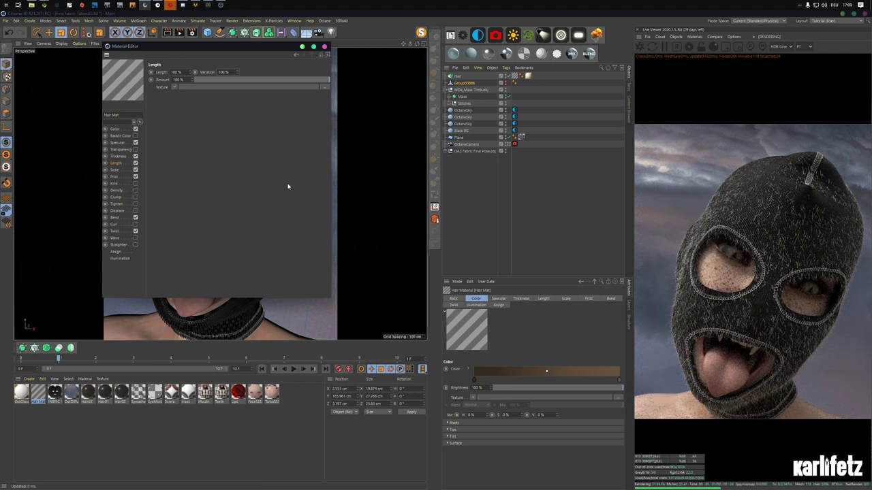
- Enable Clump in the hair material and set its clump strength to 2%
{"action": "left_click", "coordinate": [117, 191]}
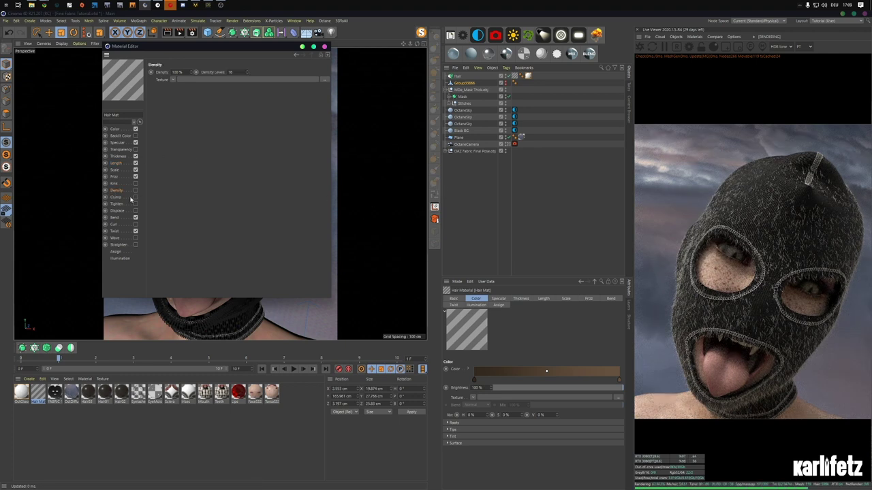
{"action": "left_click", "coordinate": [136, 197]}
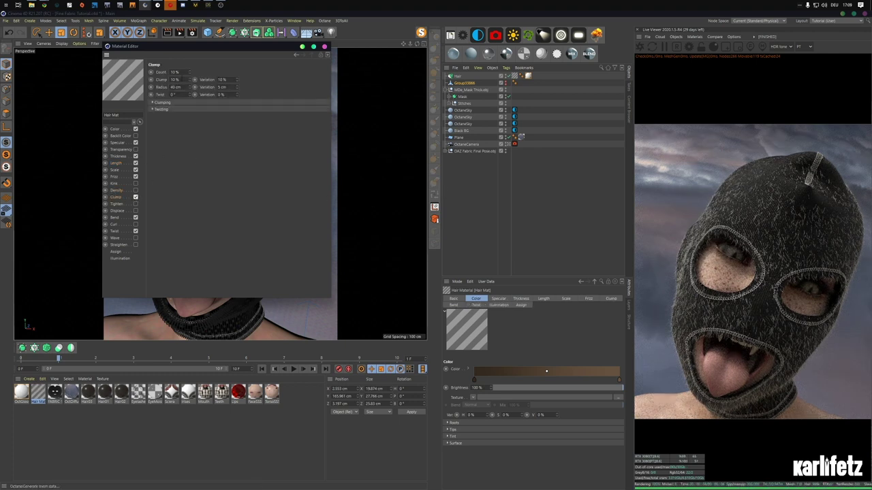
{"action": "left_click", "coordinate": [184, 70]}
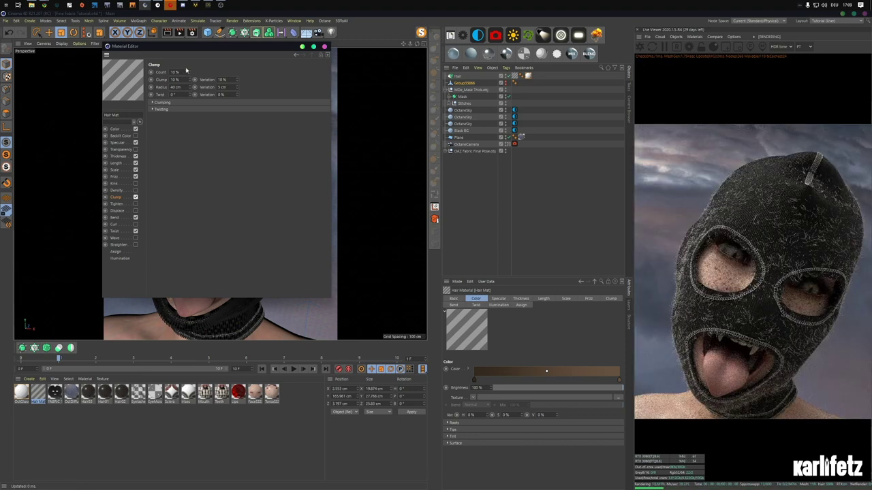
{"action": "key", "text": "Tab"}
{"action": "type", "text": "2"}
{"action": "key", "text": "Return"}
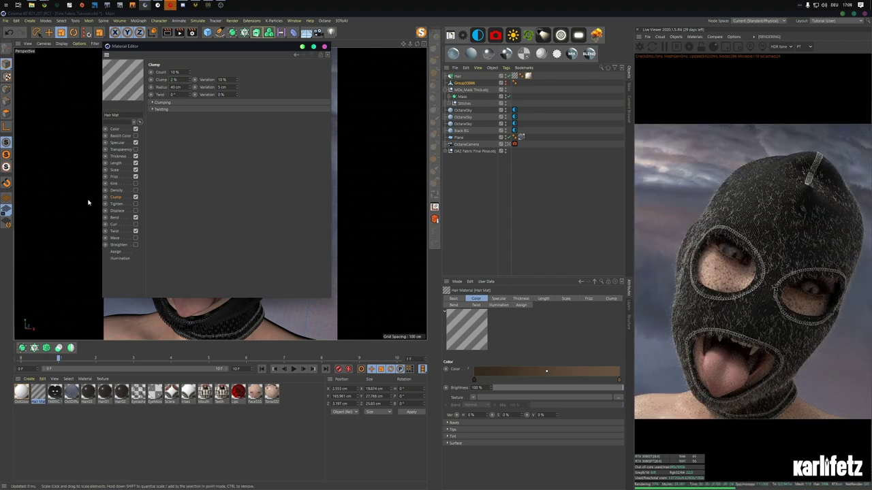
- Enable Wave in the hair material, try its strength at 100%, and settle on 70%
{"action": "left_click", "coordinate": [114, 205]}
{"action": "left_click", "coordinate": [114, 237]}
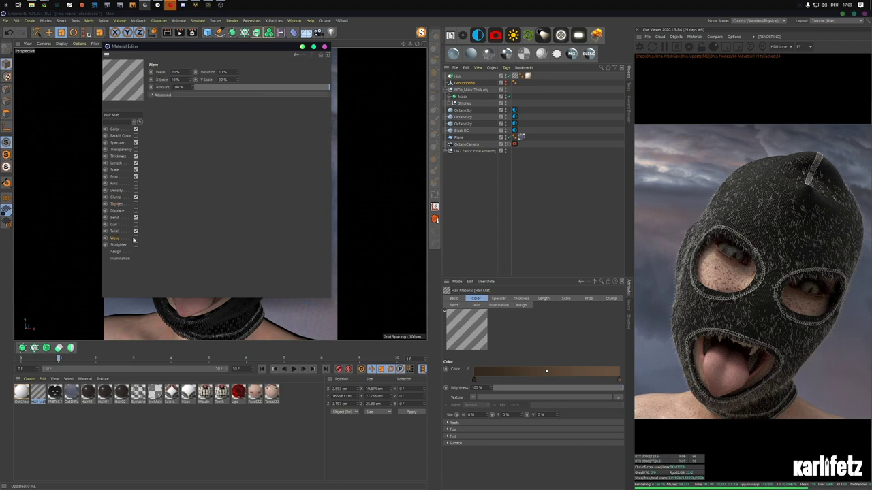
{"action": "left_click", "coordinate": [135, 238]}
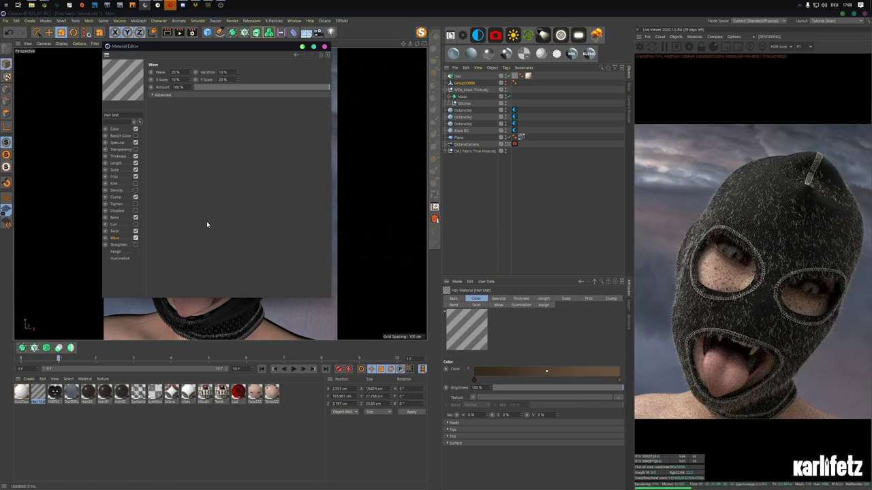
{"action": "left_click_drag", "start_coordinate": [182, 72], "coordinate": [78, 64]}
{"action": "type", "text": "100"}
{"action": "key", "text": "Return"}
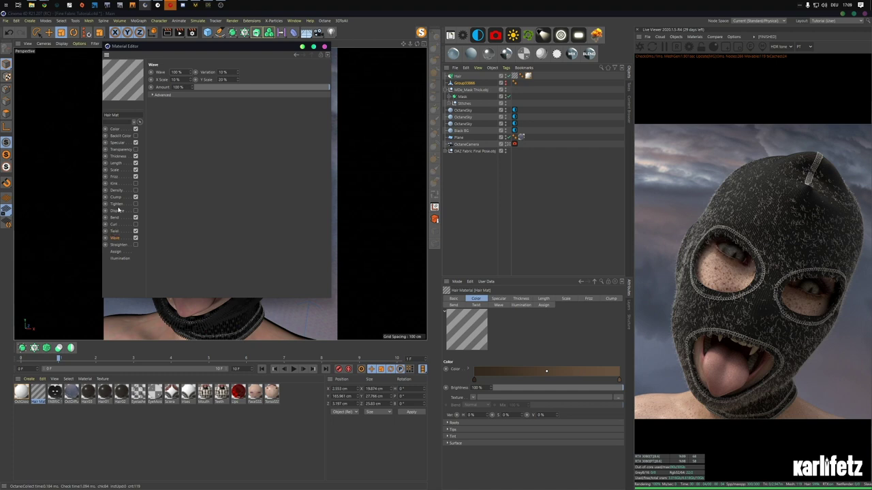
{"action": "left_click_drag", "start_coordinate": [187, 71], "coordinate": [117, 64]}
{"action": "type", "text": "75"}
{"action": "key", "text": "Return"}
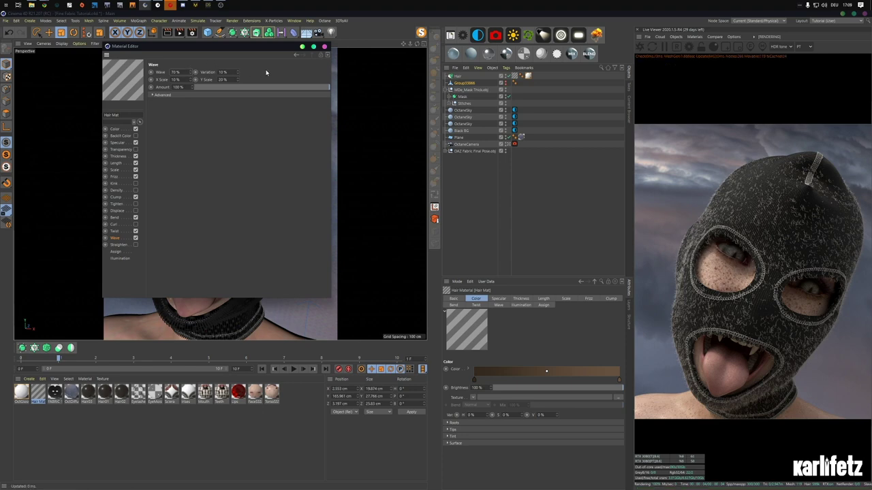
{"action": "left_click", "coordinate": [325, 46]}
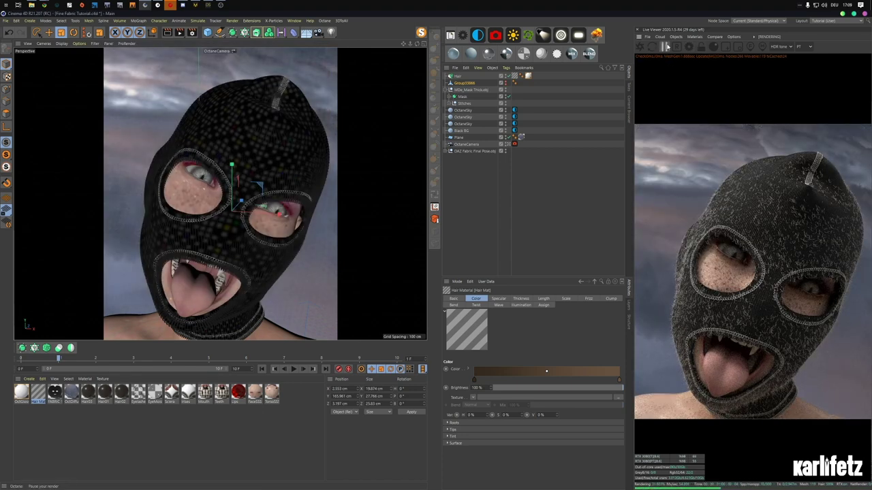
- Empty the Hair object's dynamics cache and set its guide length to 0.4 cm
{"action": "left_click", "coordinate": [463, 75]}
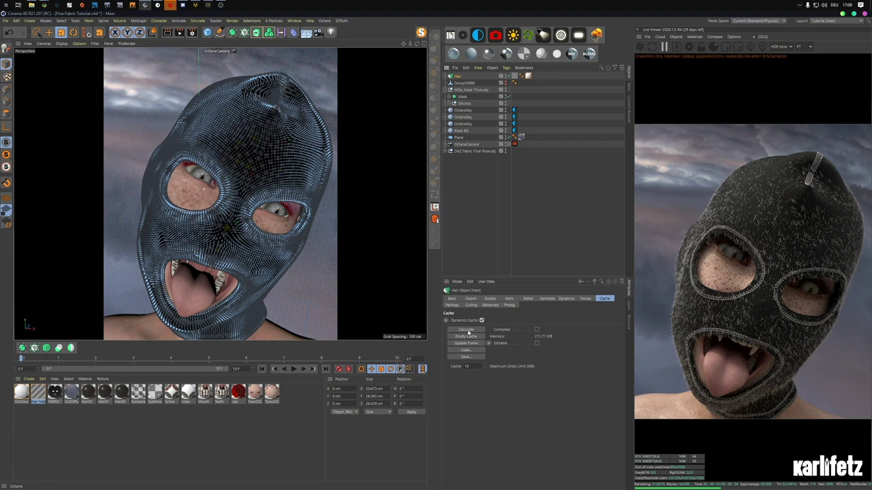
{"action": "left_click", "coordinate": [466, 336]}
{"action": "left_click", "coordinate": [493, 299]}
{"action": "left_click_drag", "start_coordinate": [481, 344], "coordinate": [376, 330]}
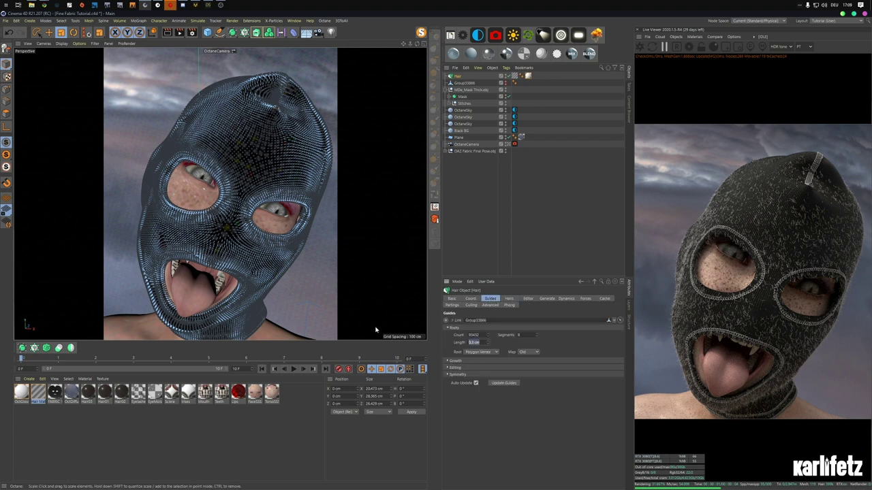
{"action": "type", "text": "0.43"}
{"action": "key", "text": "Return"}
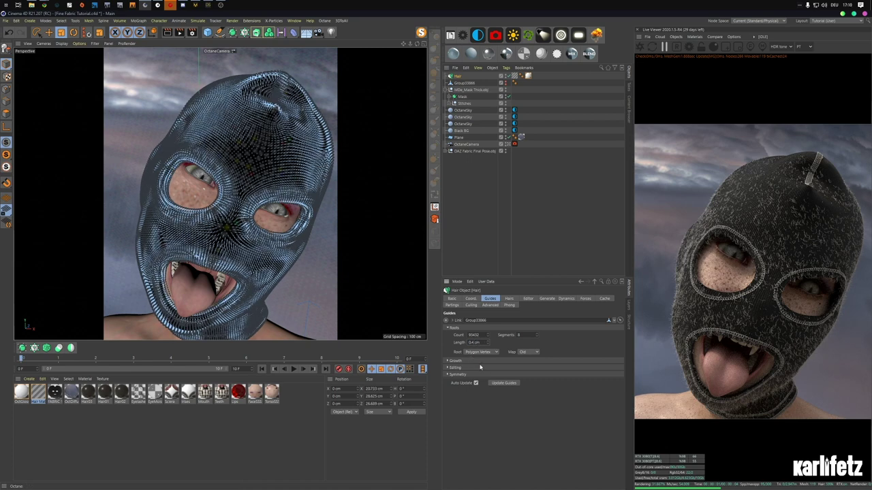
- Recalculate the hair dynamics cache, restart the live render, and move the timeline to frame 10
{"action": "left_click", "coordinate": [599, 299]}
{"action": "left_click", "coordinate": [466, 329]}
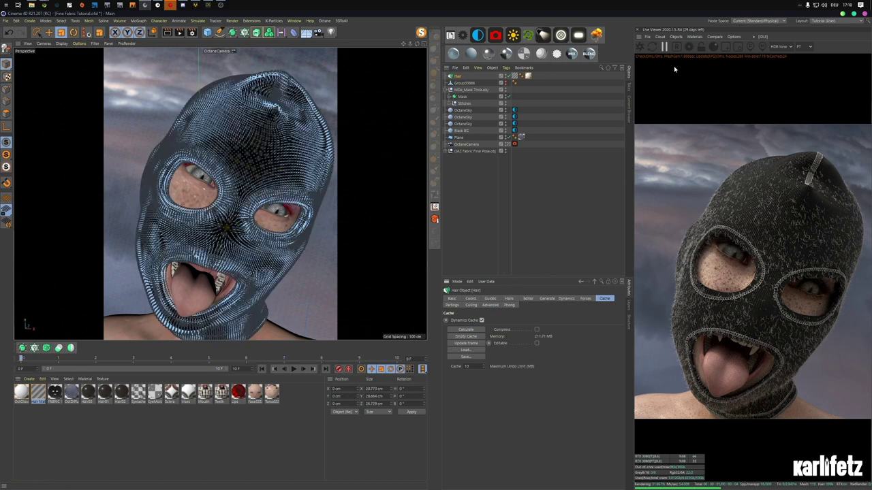
{"action": "left_click", "coordinate": [639, 47]}
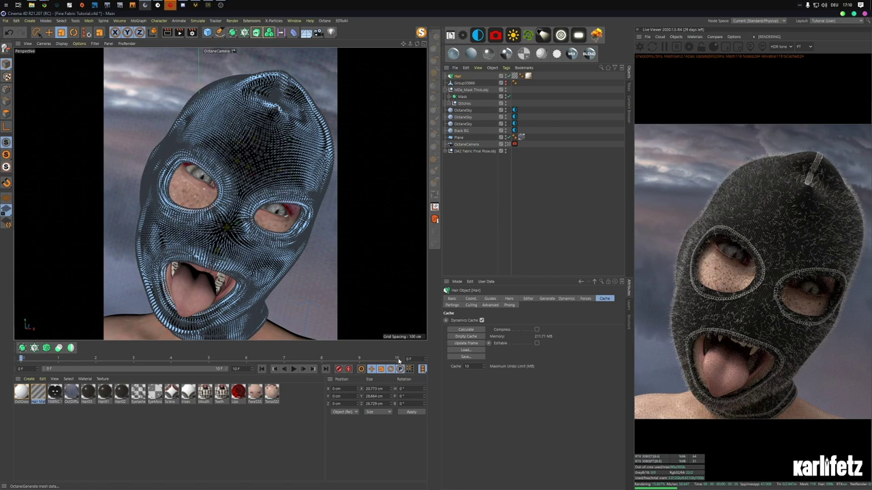
{"action": "left_click", "coordinate": [397, 359]}
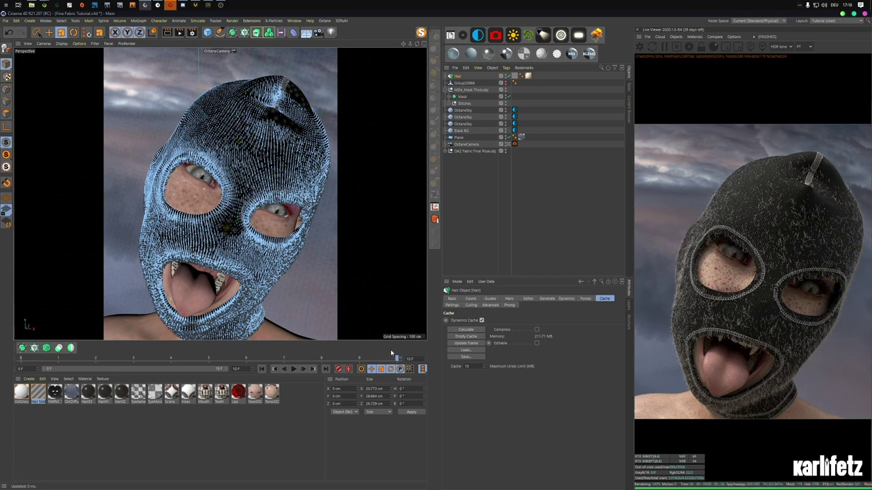
- Set the diffuse color of the fibers' glossy Octane material to a near-black of about 0.006 RGB
{"action": "double_click", "coordinate": [22, 392]}
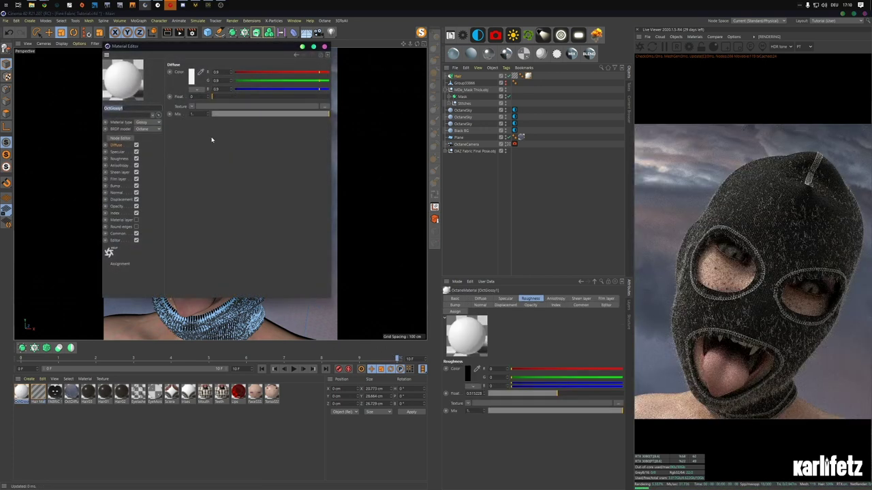
{"action": "left_click", "coordinate": [191, 77]}
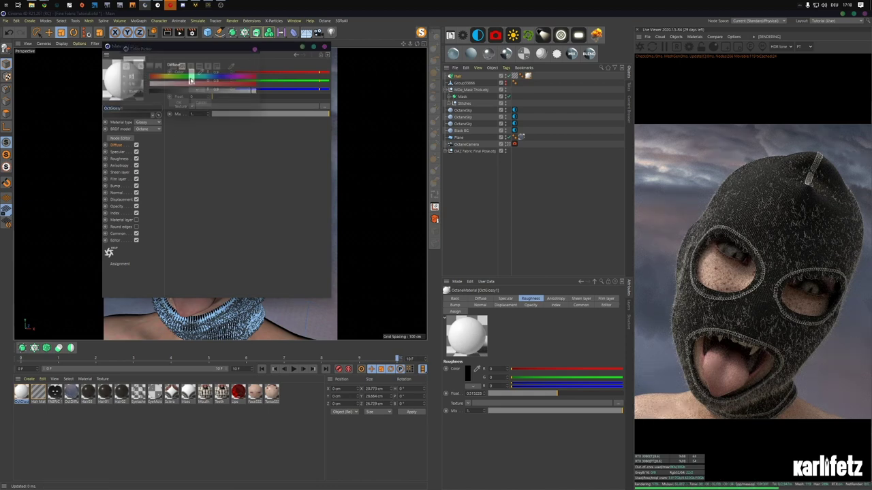
{"action": "left_click", "coordinate": [156, 91]}
{"action": "left_click", "coordinate": [178, 103]}
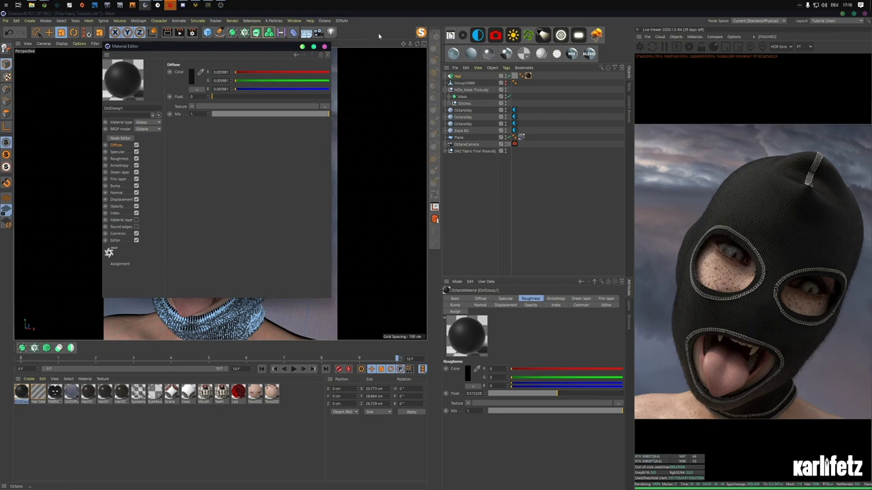
{"action": "left_click", "coordinate": [324, 46]}
- Inspect the dark fibers up close, set the hair guide length to 0.65 cm, and recalculate the dynamics cache
{"action": "left_click_drag", "start_coordinate": [410, 43], "coordinate": [400, 51]}
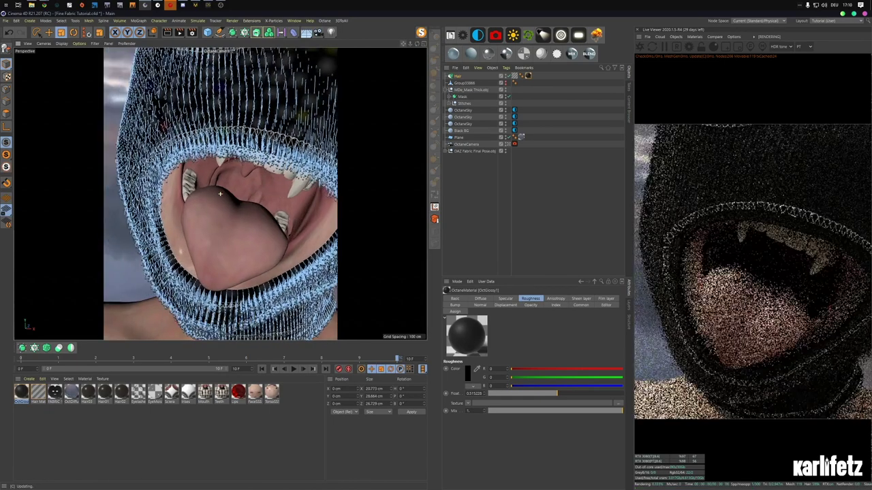
{"action": "left_click_drag", "start_coordinate": [403, 44], "coordinate": [476, 91]}
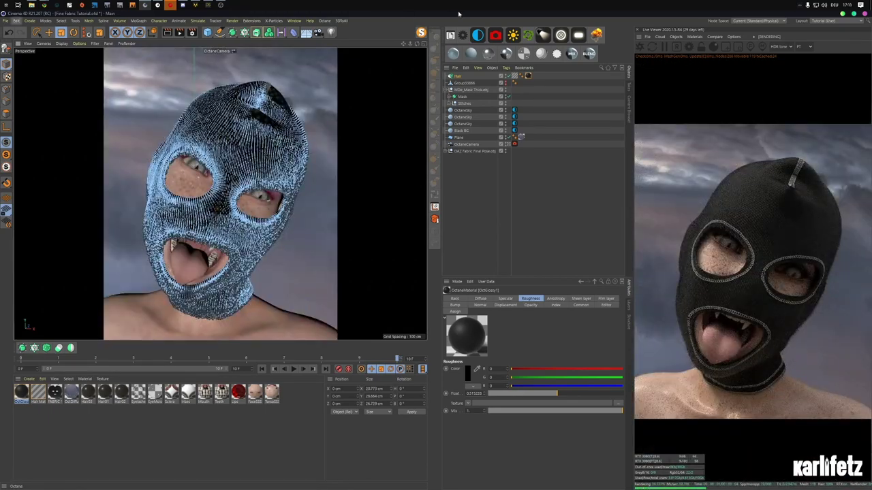
{"action": "left_click", "coordinate": [664, 46]}
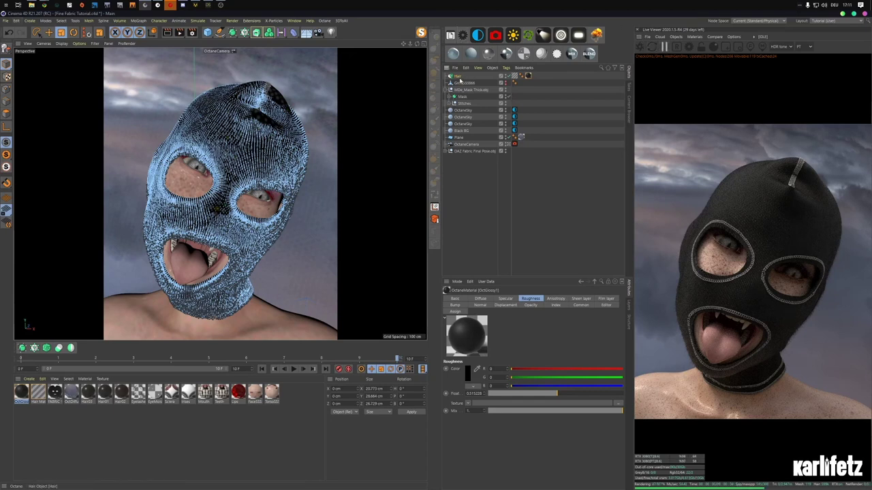
{"action": "left_click", "coordinate": [459, 77]}
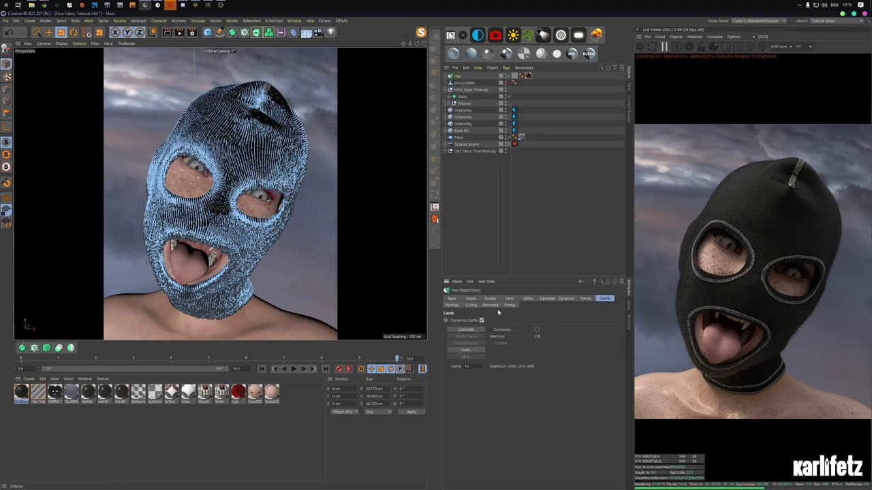
{"action": "left_click", "coordinate": [494, 300]}
{"action": "left_click_drag", "start_coordinate": [482, 342], "coordinate": [395, 329]}
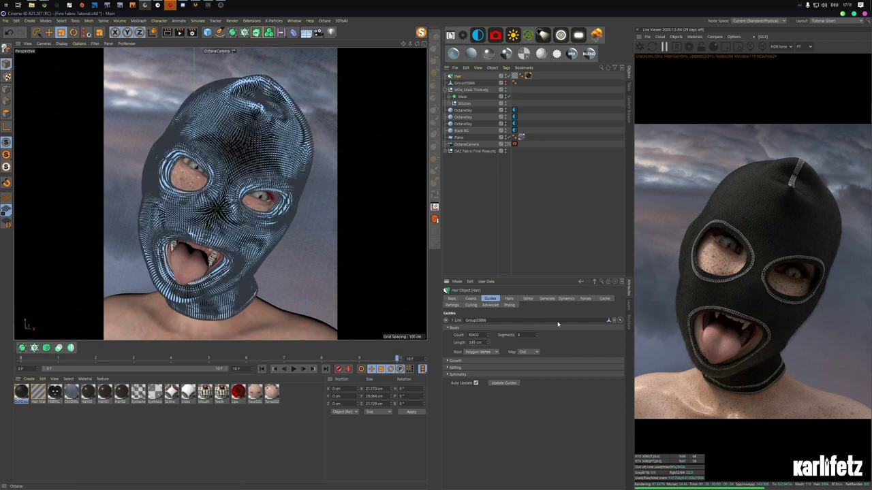
{"action": "left_click", "coordinate": [604, 299]}
{"action": "left_click", "coordinate": [466, 329]}
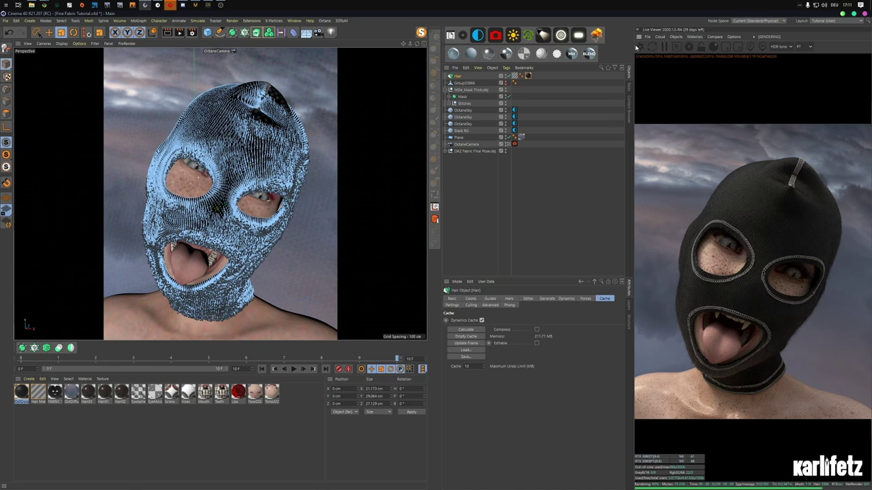
- Reframe the camera on the mask from a low angle so that the whole head and neck are in view
{"action": "left_click", "coordinate": [462, 84]}
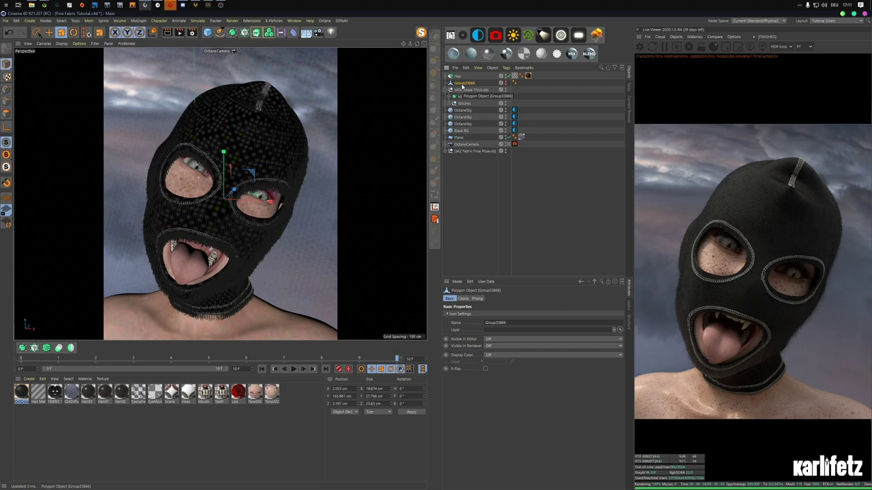
{"action": "mouse_move", "coordinate": [417, 43]}
{"action": "left_mouse_down"}
{"action": "mouse_move", "coordinate": [382, 89]}
{"action": "mouse_move", "coordinate": [368, 75]}
{"action": "mouse_move", "coordinate": [419, 46]}
{"action": "left_mouse_up"}
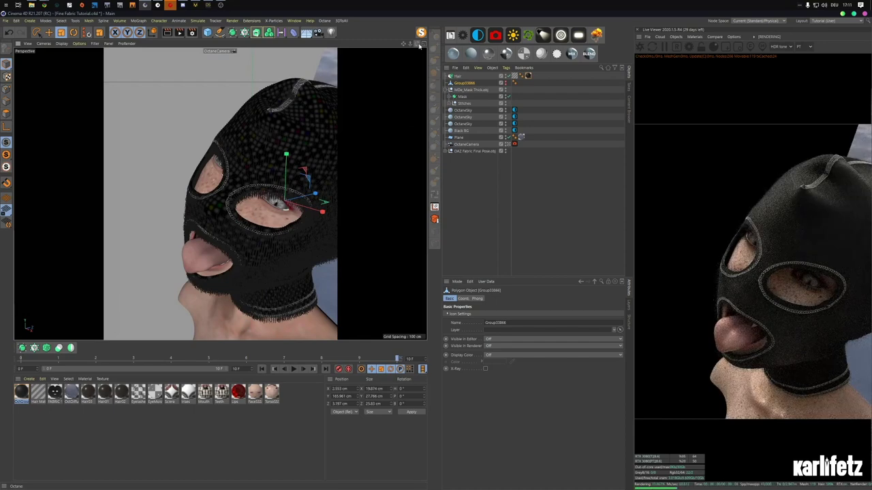
{"action": "left_click_drag", "start_coordinate": [229, 190], "coordinate": [415, 48], "text": "alt"}
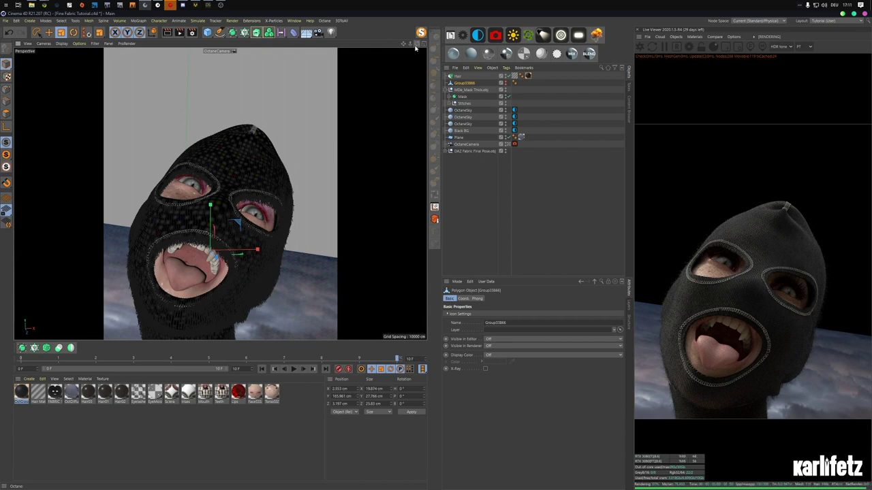
{"action": "left_click_drag", "start_coordinate": [416, 47], "coordinate": [419, 61]}
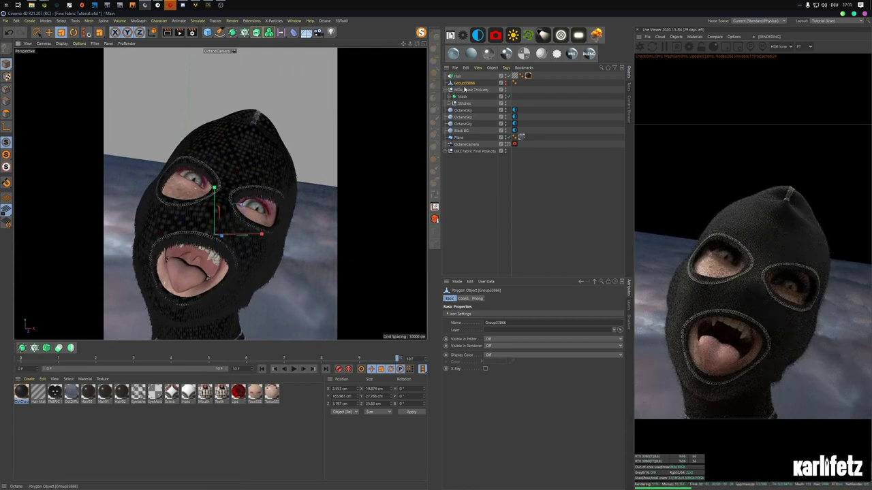
{"action": "left_click_drag", "start_coordinate": [402, 45], "coordinate": [408, 11]}
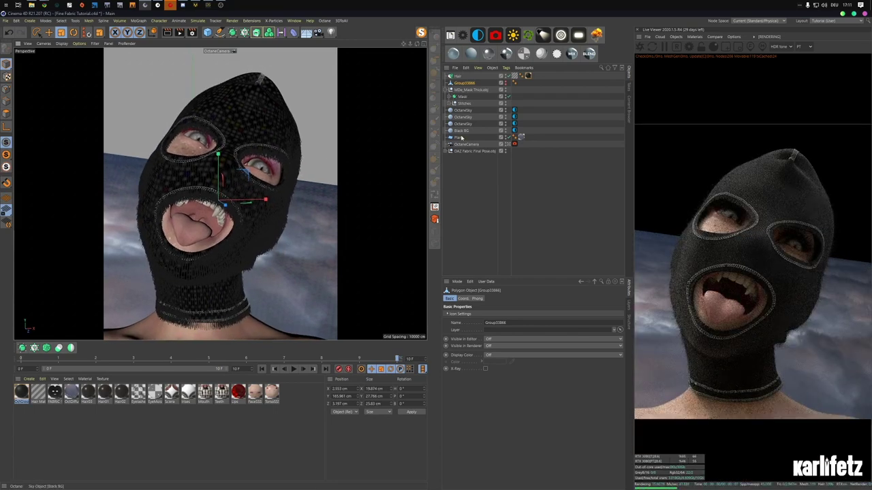
- Move the sky background plane up to about Y 575 cm so it fills the frame behind the head
{"action": "left_click", "coordinate": [460, 137]}
{"action": "left_click", "coordinate": [463, 298]}
{"action": "left_click_drag", "start_coordinate": [480, 322], "coordinate": [481, 291]}
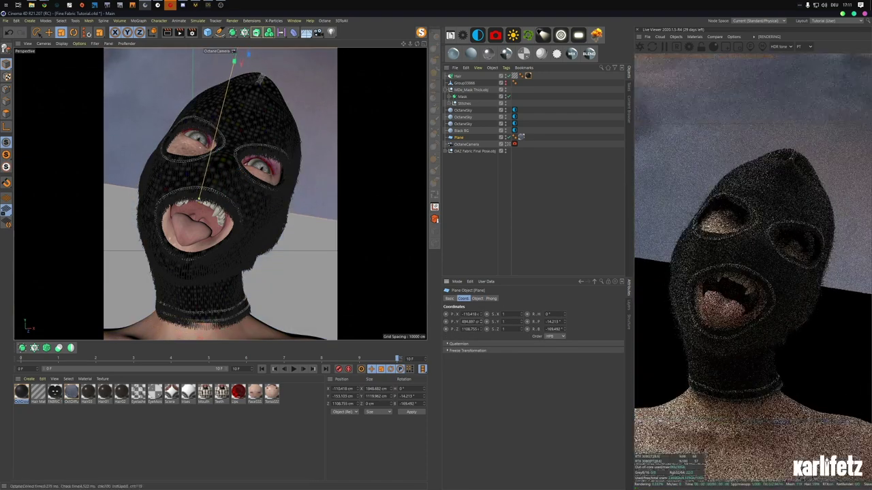
{"action": "key", "text": "e"}
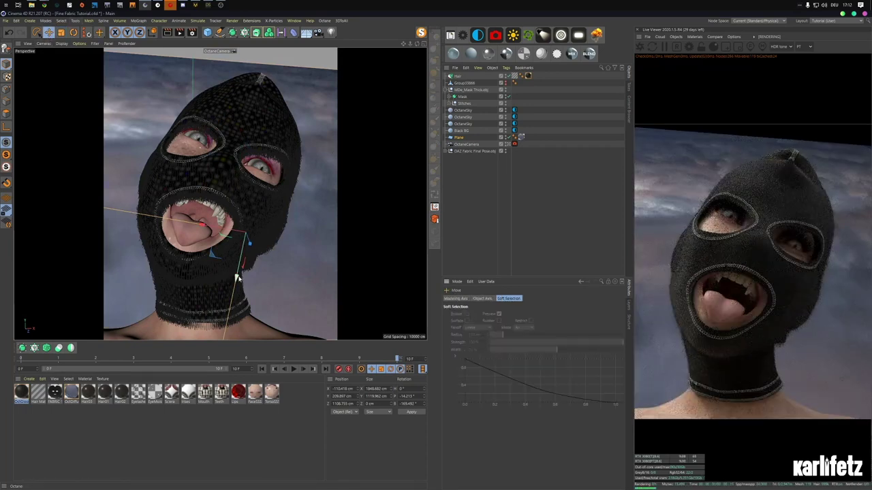
{"action": "left_click_drag", "start_coordinate": [238, 279], "coordinate": [241, 221]}
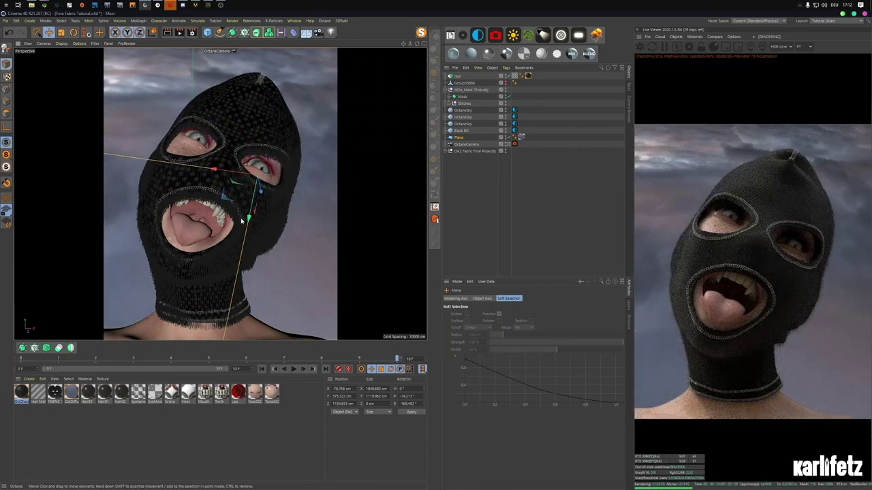
- Create an Octane hair material and assign it to the Hair object in place of the glossy material
{"action": "left_click", "coordinate": [515, 110]}
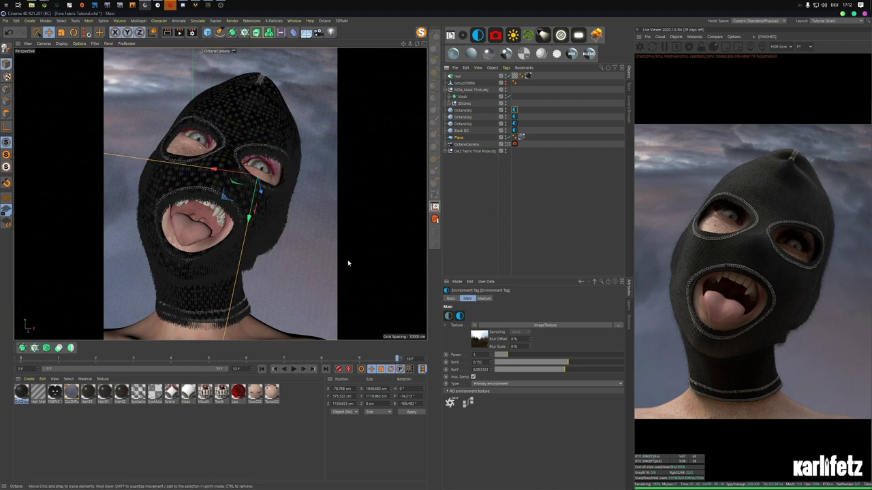
{"action": "left_click", "coordinate": [557, 54]}
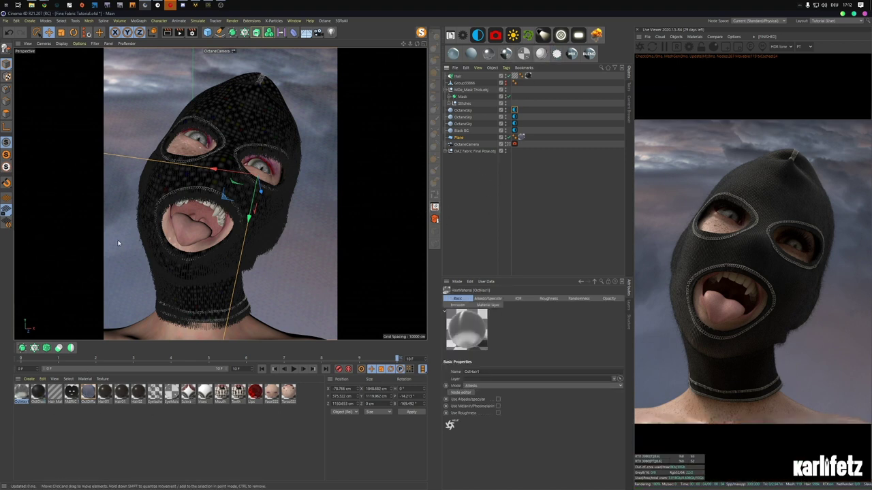
{"action": "left_click_drag", "start_coordinate": [152, 353], "coordinate": [528, 77]}
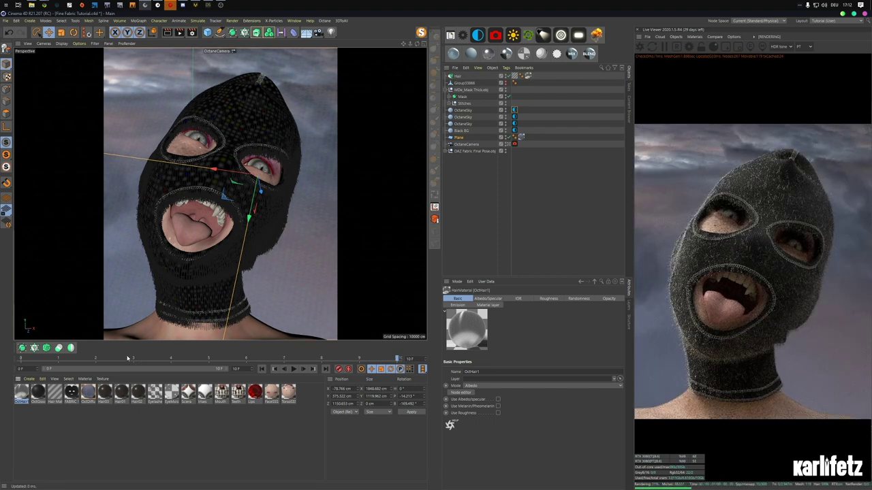
- Add an RGB spectrum colour to the hair material, set it to near-black grey of about 0.022, and feed it into Albedo
{"action": "double_click", "coordinate": [22, 393]}
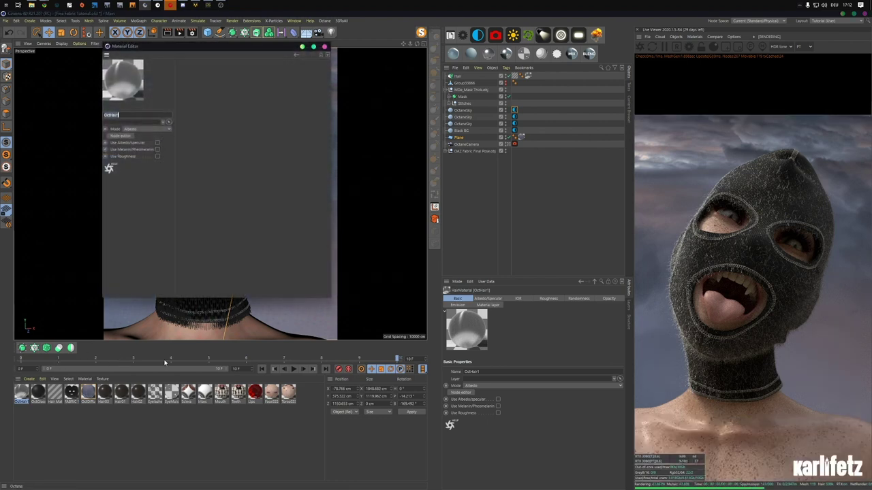
{"action": "left_click", "coordinate": [123, 137]}
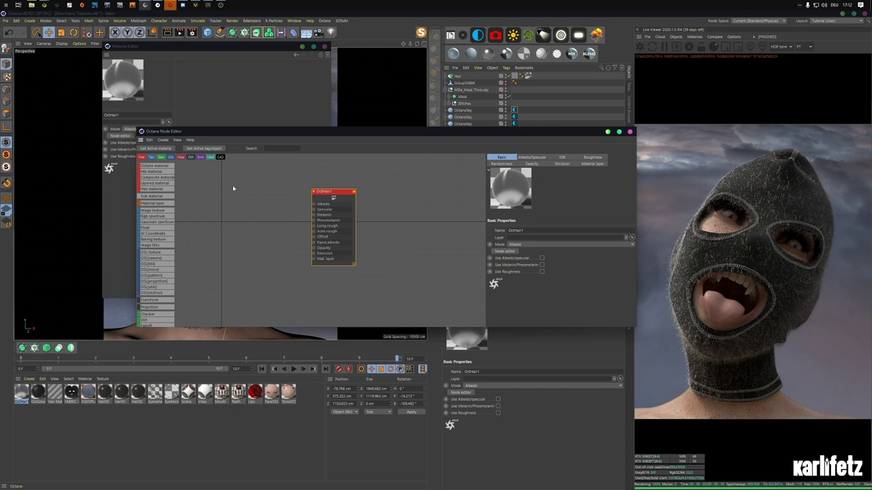
{"action": "left_click_drag", "start_coordinate": [151, 217], "coordinate": [289, 225]}
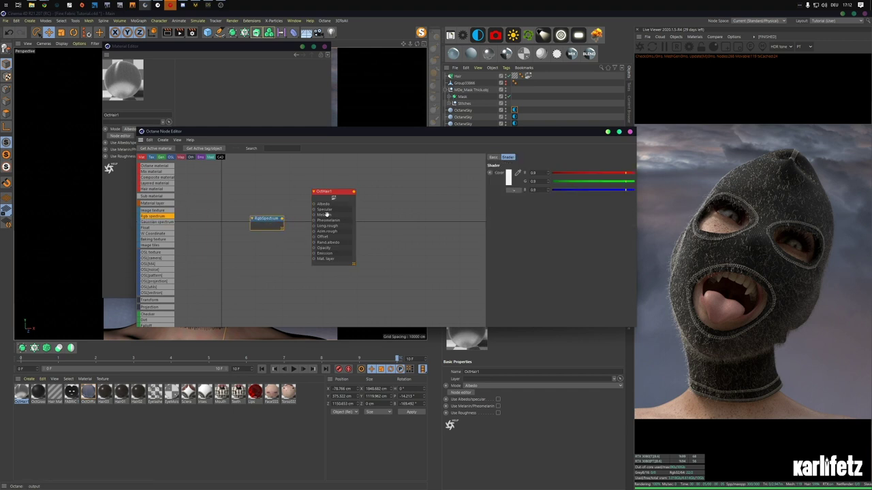
{"action": "left_click", "coordinate": [507, 179]}
{"action": "left_click", "coordinate": [487, 193]}
{"action": "left_click", "coordinate": [498, 205]}
{"action": "left_click_drag", "start_coordinate": [282, 219], "coordinate": [312, 206]}
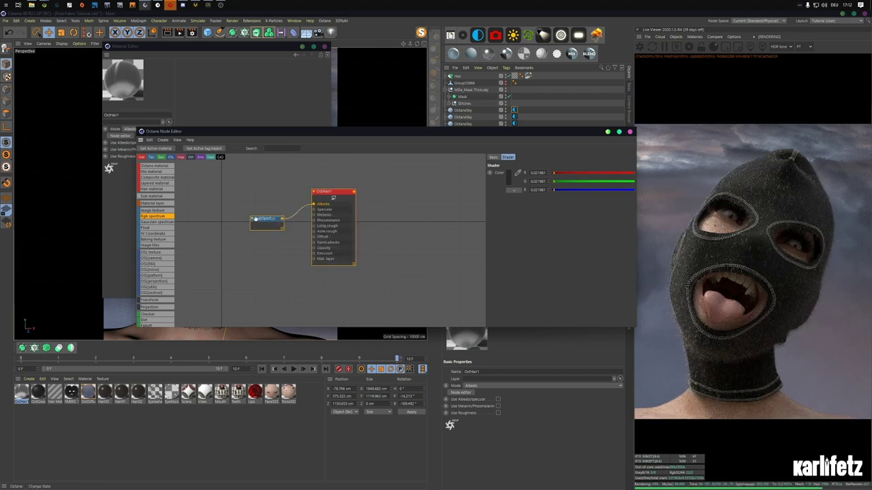
- Duplicate the RGB spectrum, set the copy to dark red (about R 0.078, G 0.004, B 0.014), and wire the colours into Specular and Melanin
{"action": "left_click_drag", "start_coordinate": [257, 219], "coordinate": [255, 245], "text": "ctrl"}
{"action": "left_click", "coordinate": [330, 222]}
{"action": "key", "text": "Delete"}
{"action": "left_click", "coordinate": [268, 219]}
{"action": "left_click", "coordinate": [508, 180]}
{"action": "left_click_drag", "start_coordinate": [483, 191], "coordinate": [557, 177]}
{"action": "left_click", "coordinate": [556, 184]}
{"action": "left_click", "coordinate": [495, 203]}
{"action": "left_click_drag", "start_coordinate": [289, 234], "coordinate": [315, 210]}
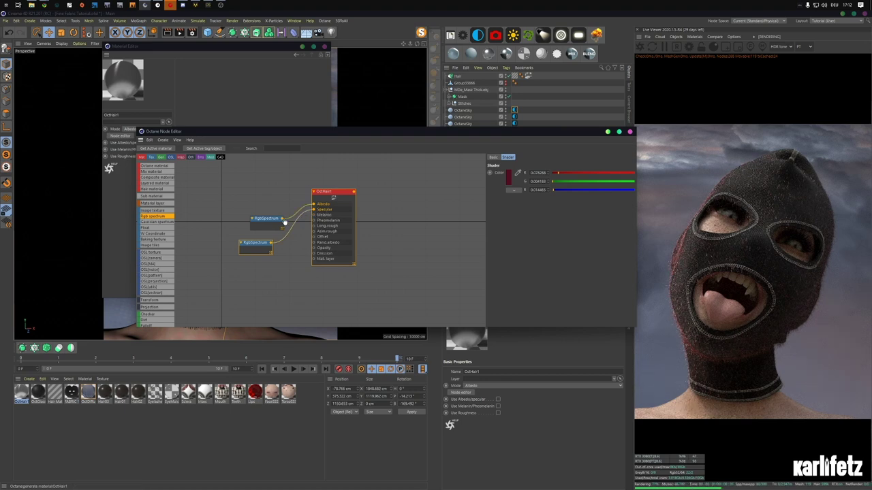
{"action": "left_click_drag", "start_coordinate": [271, 243], "coordinate": [314, 215]}
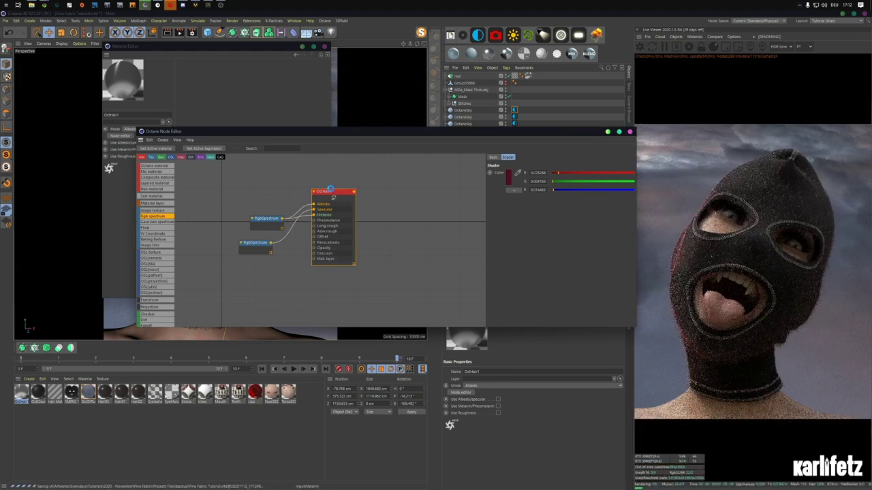
- Lower the hair material's index of refraction to about 1.425 and close its node and material editors
{"action": "left_click", "coordinate": [329, 191]}
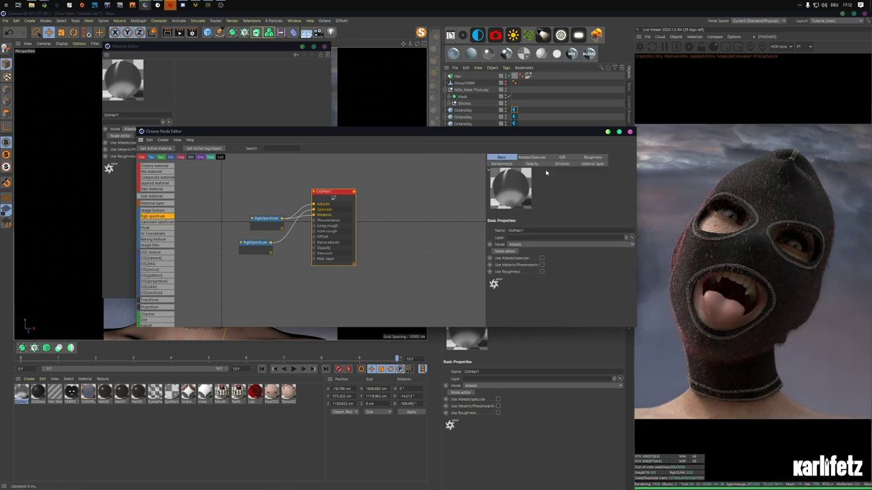
{"action": "left_click", "coordinate": [533, 157]}
{"action": "left_click", "coordinate": [562, 158]}
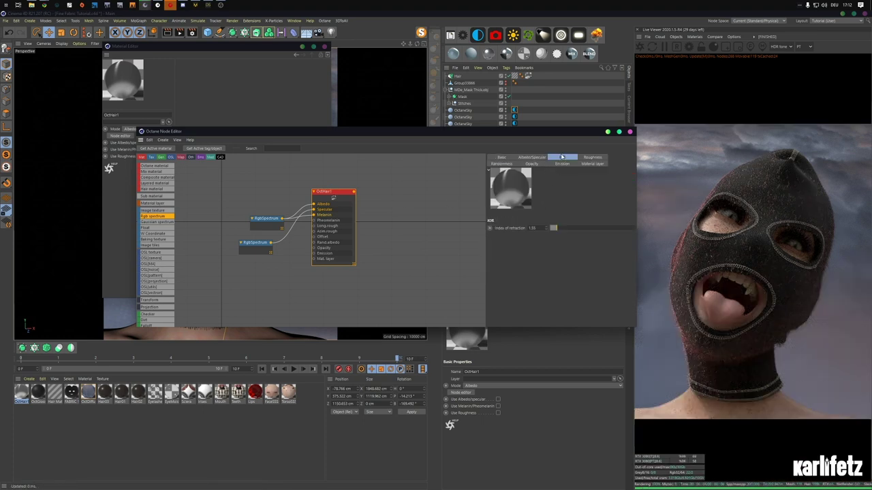
{"action": "mouse_move", "coordinate": [554, 230]}
{"action": "left_mouse_down"}
{"action": "mouse_move", "coordinate": [575, 228]}
{"action": "mouse_move", "coordinate": [556, 230]}
{"action": "left_mouse_up"}
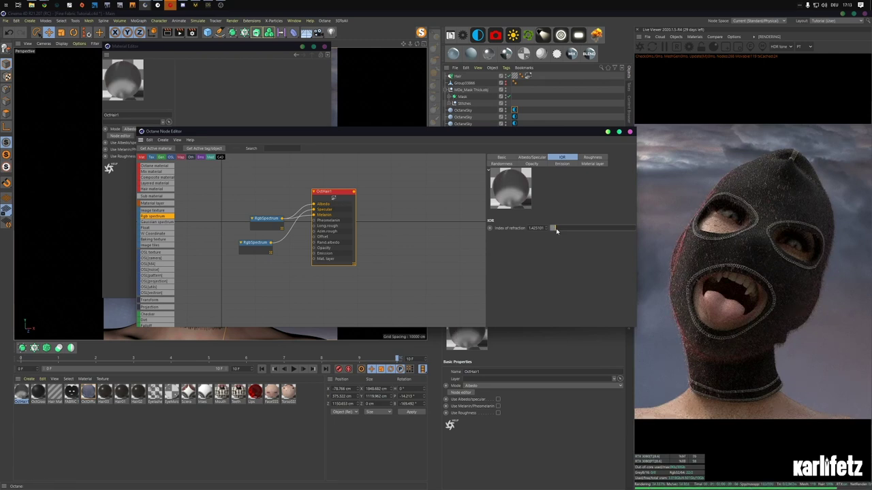
{"action": "left_click", "coordinate": [630, 132]}
{"action": "left_click", "coordinate": [325, 46]}
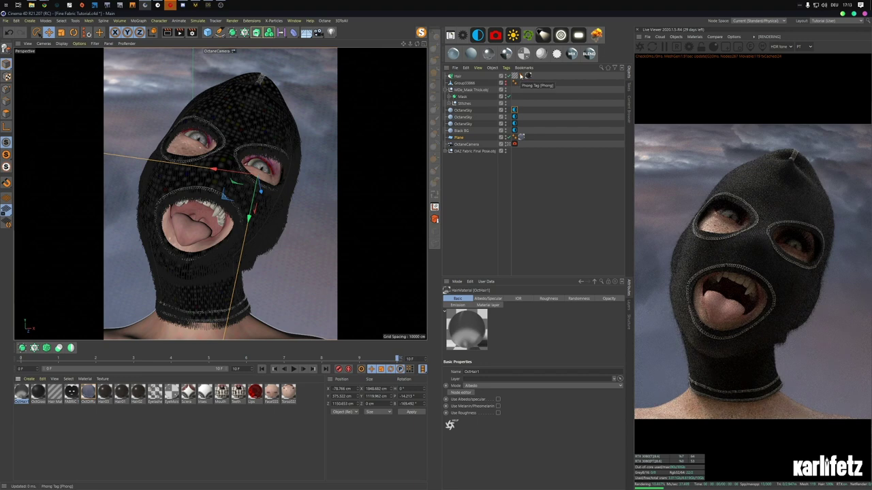
- Create an Octane metallic material with a roughness of about 0.167 and assign it to the mask's Stitches group
{"action": "left_click", "coordinate": [489, 54]}
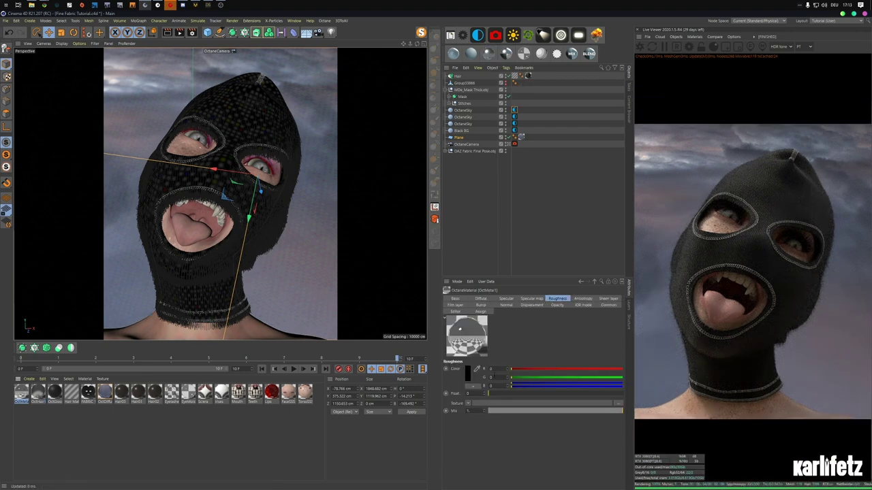
{"action": "left_click", "coordinate": [449, 103]}
{"action": "left_click_drag", "start_coordinate": [22, 392], "coordinate": [467, 103]}
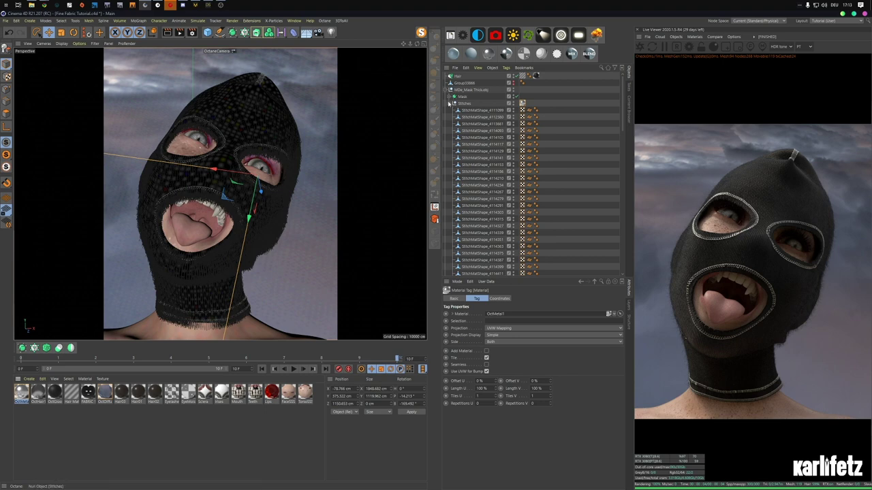
{"action": "left_click", "coordinate": [445, 90]}
- Duplicate the metallic material used on the stitches
{"action": "left_click", "coordinate": [21, 392]}
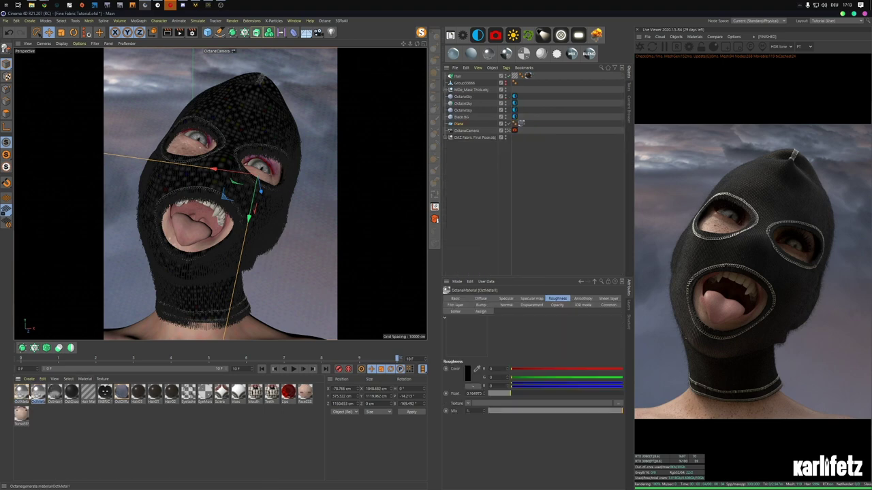